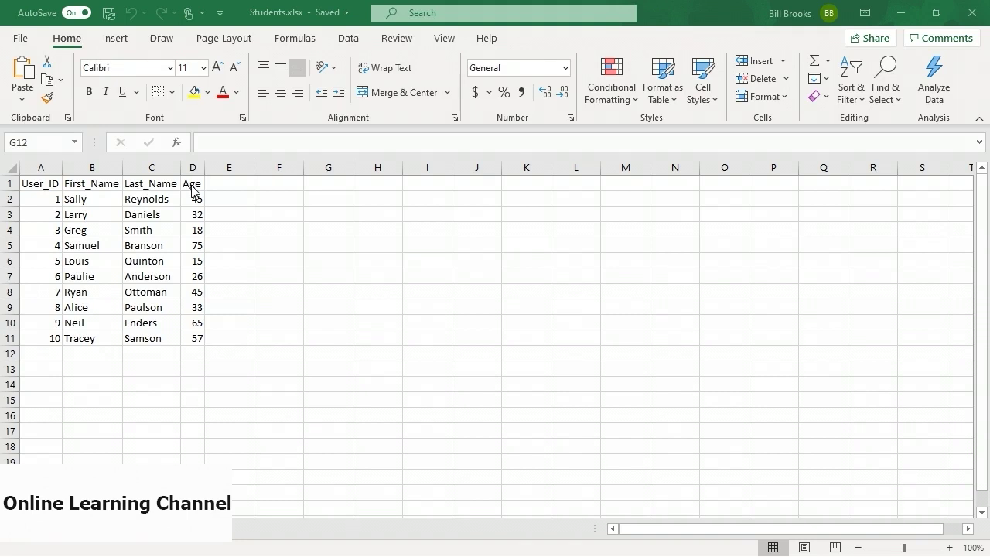
Switch to Power BI Desktop and load the Person and Student sheets from the Students.xlsx workbook.
key(ctrl+Page_Down)
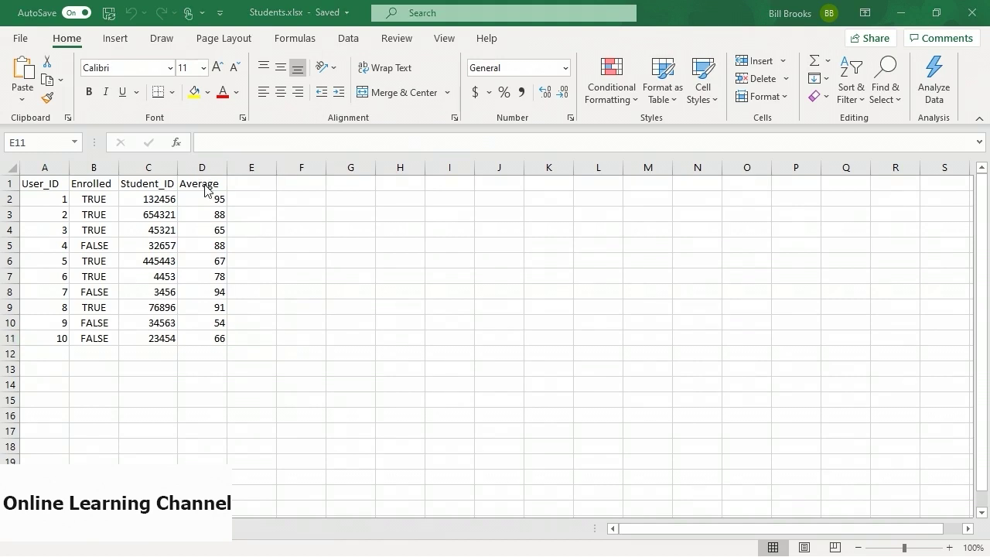
key(alt+Tab)
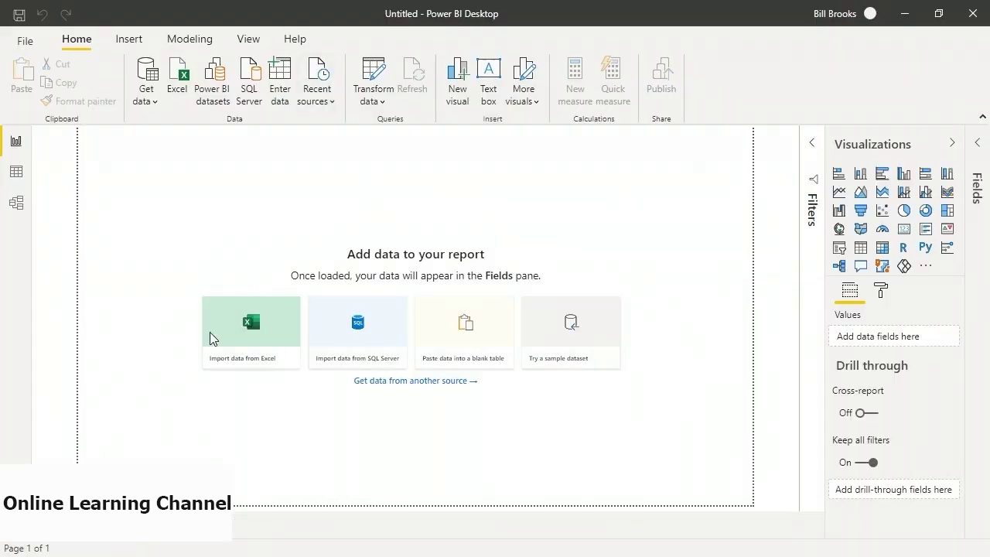
click(230, 332)
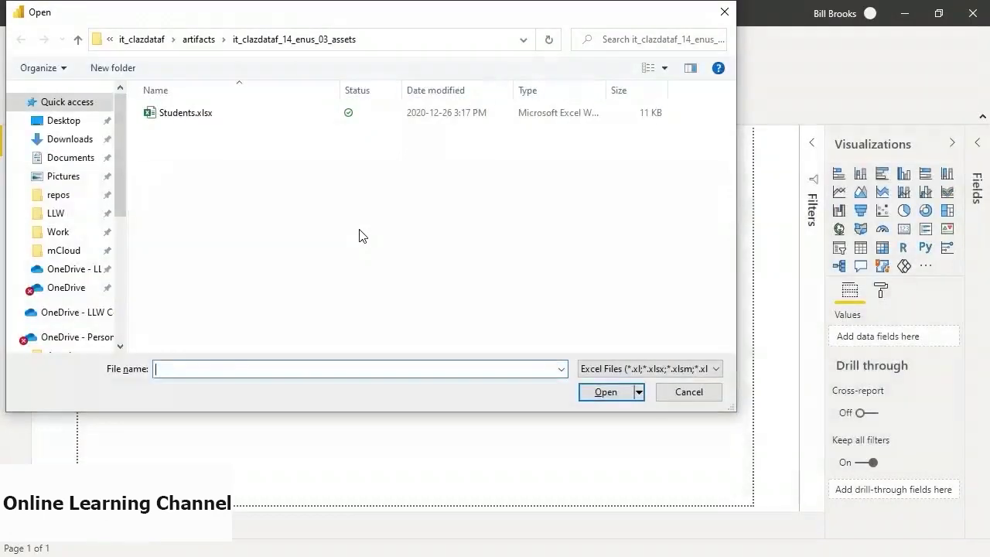
click(186, 116)
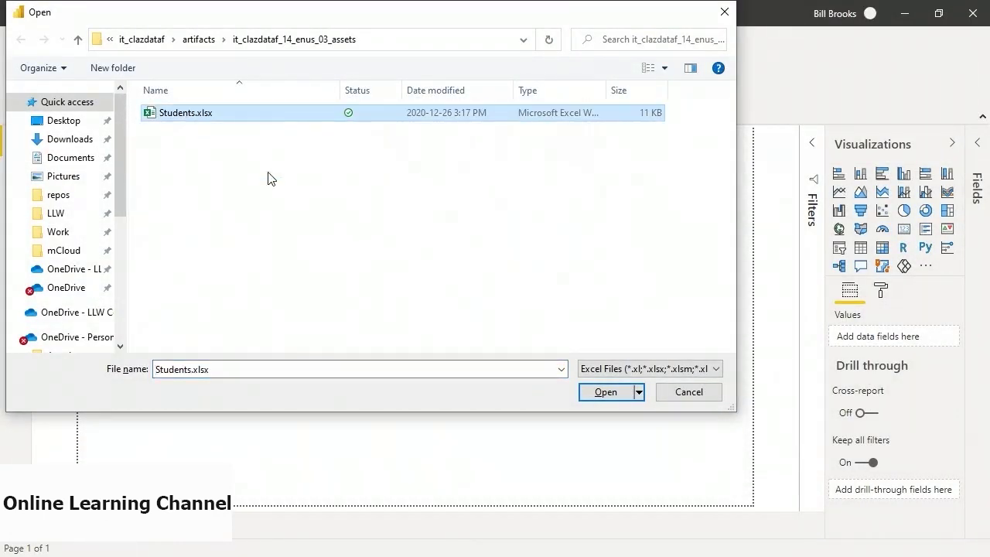
click(595, 393)
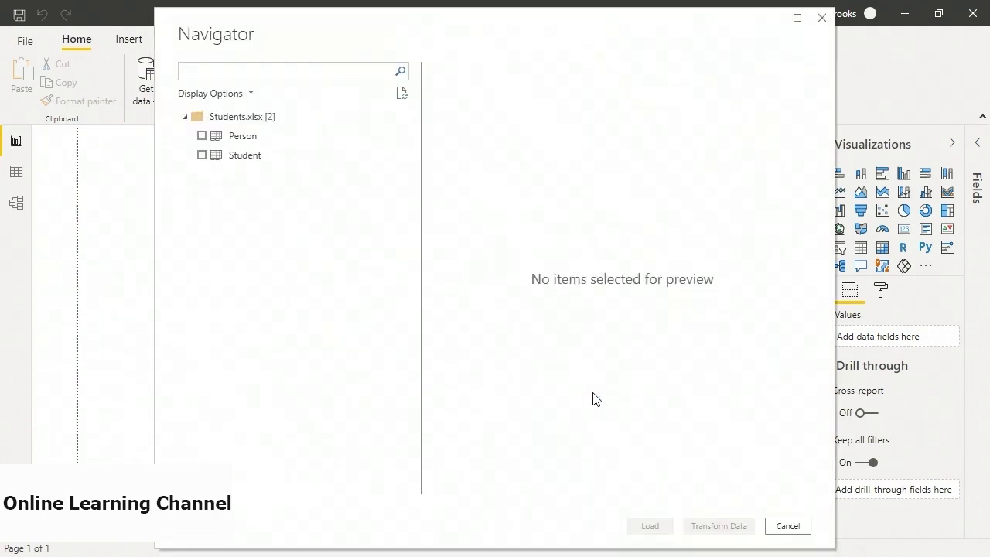
click(202, 136)
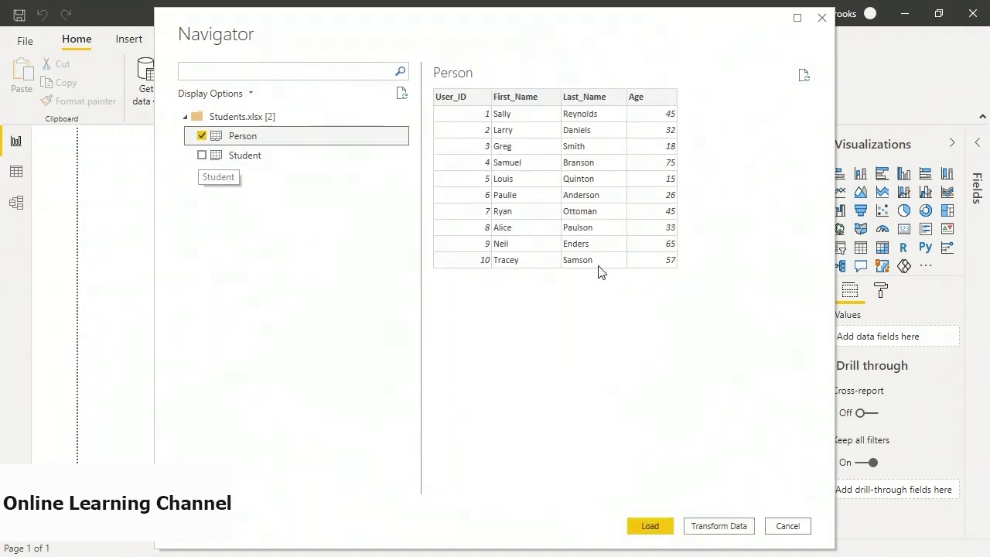
click(202, 155)
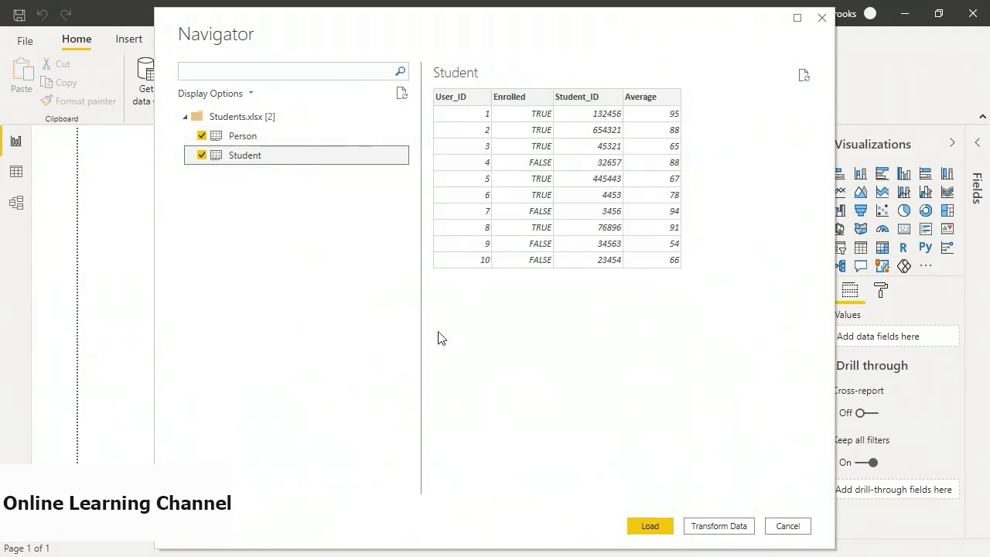
click(648, 527)
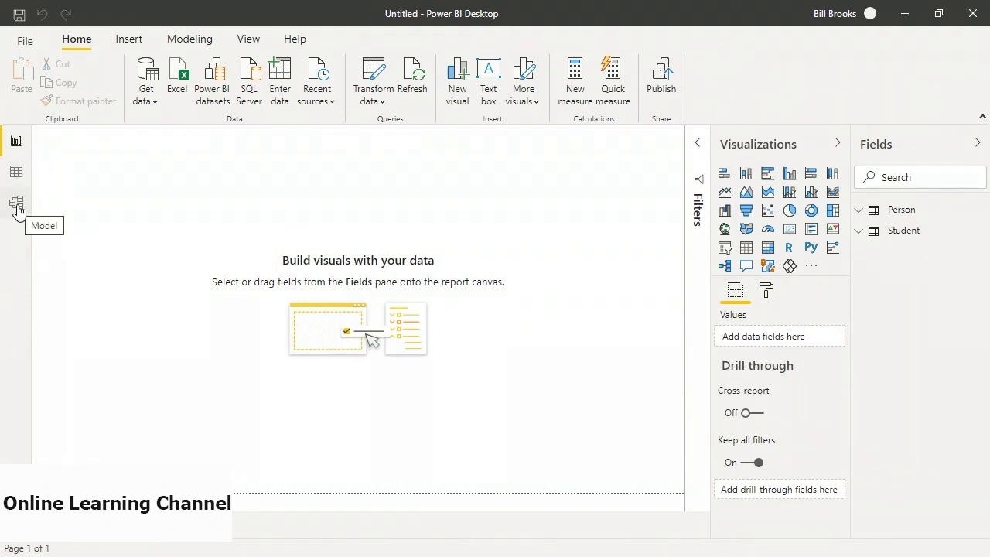
Review the imported rows and fields of the Person and Student tables in the data view.
click(15, 172)
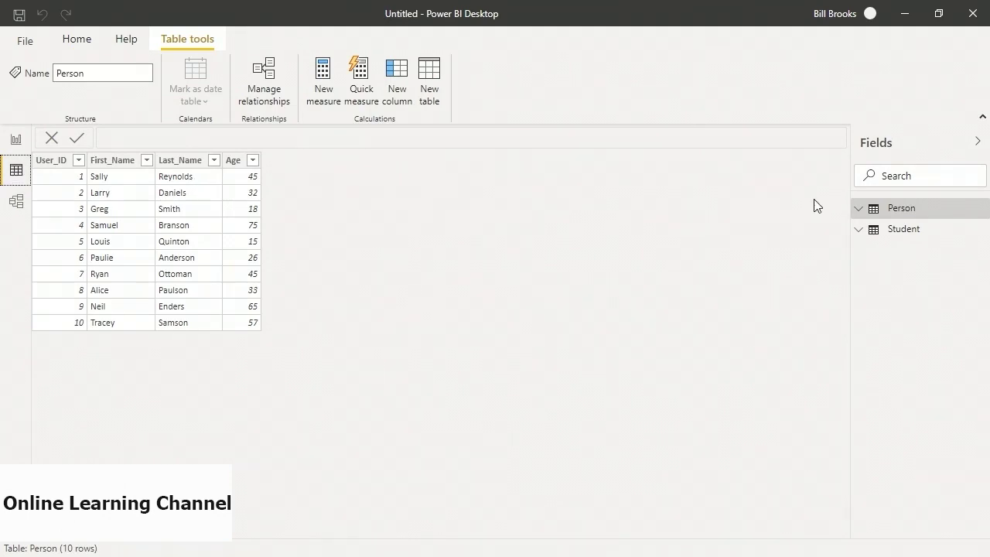
click(858, 210)
click(858, 308)
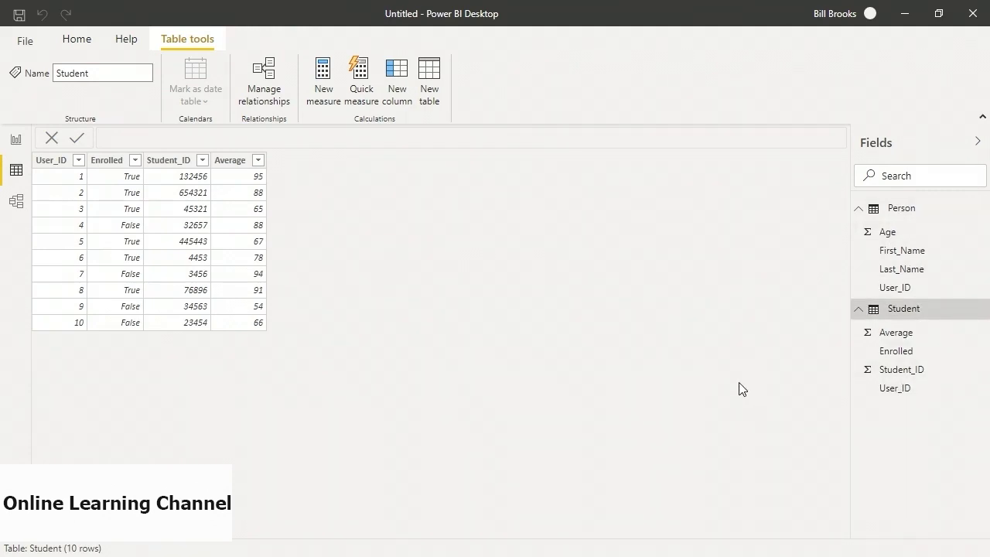
click(897, 311)
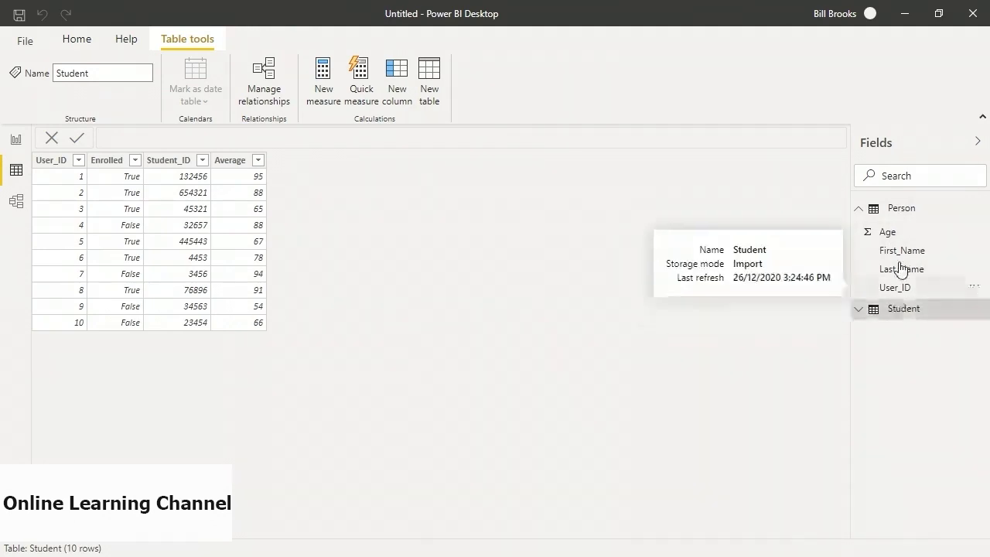
click(890, 210)
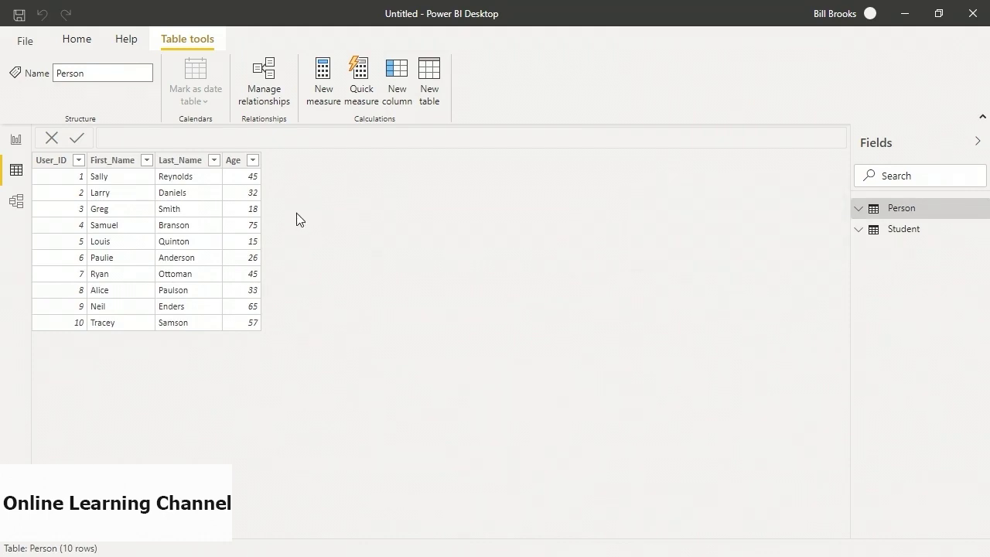
Inspect the relationship between the Person and Student tables in the model view and in the relationship manager.
click(15, 207)
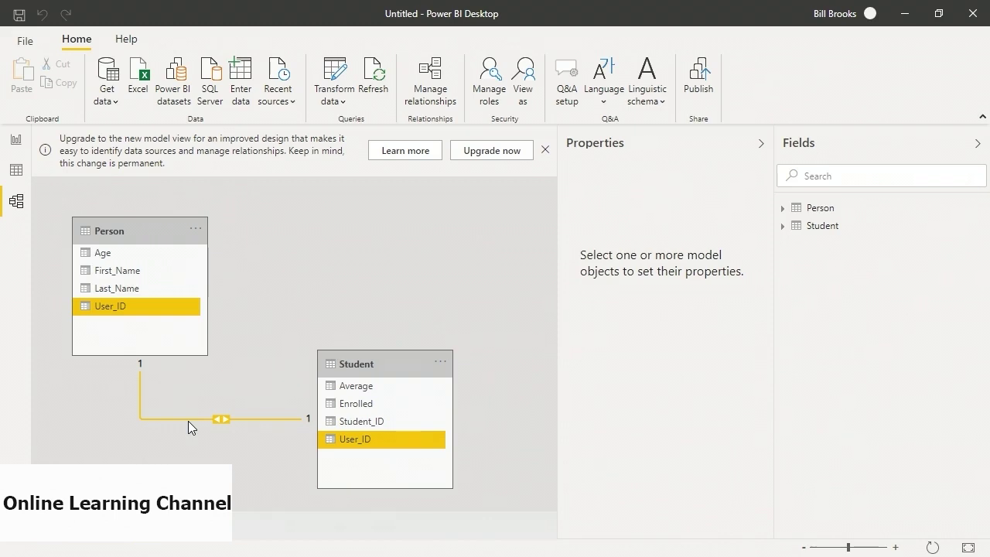
click(435, 85)
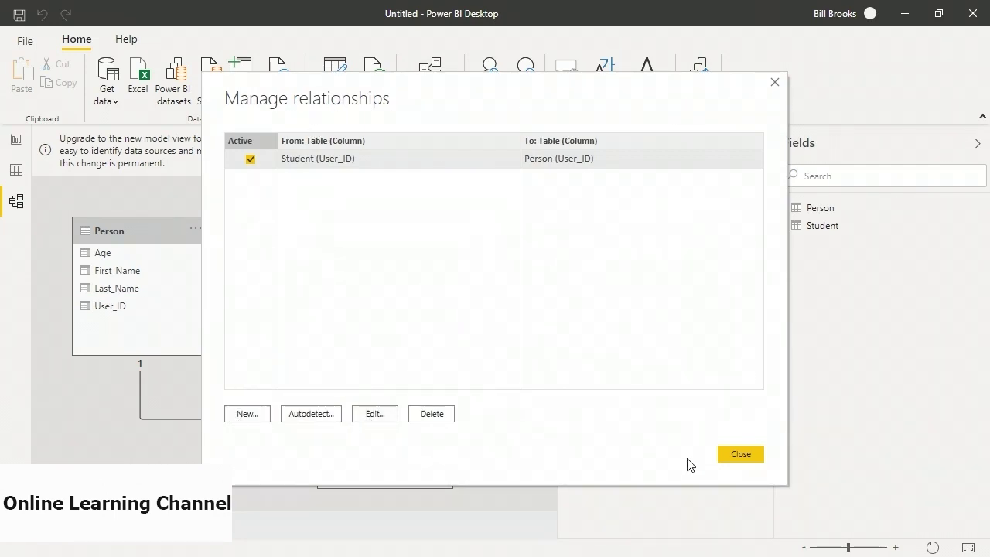
click(749, 458)
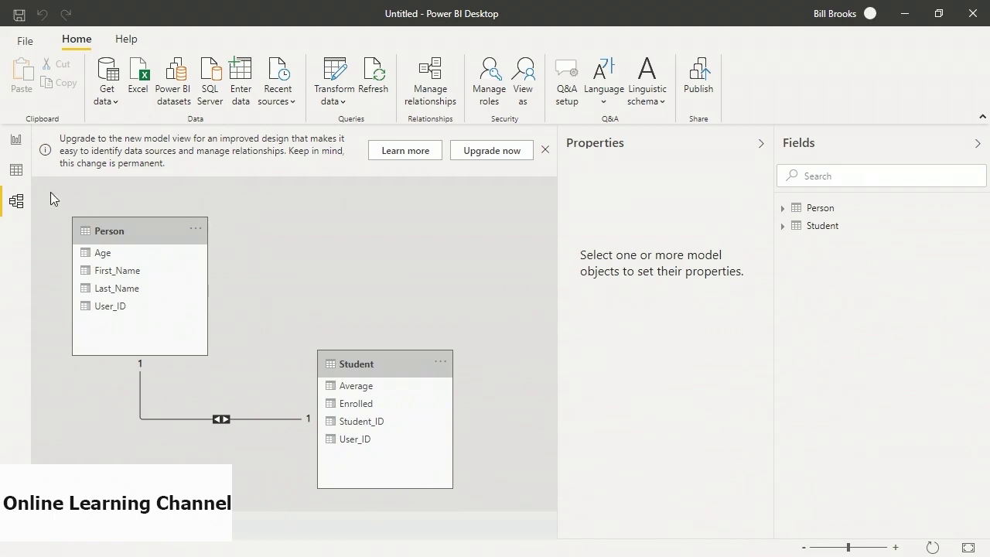
Return to the report view and list the fields of both the Person and Student tables.
click(13, 141)
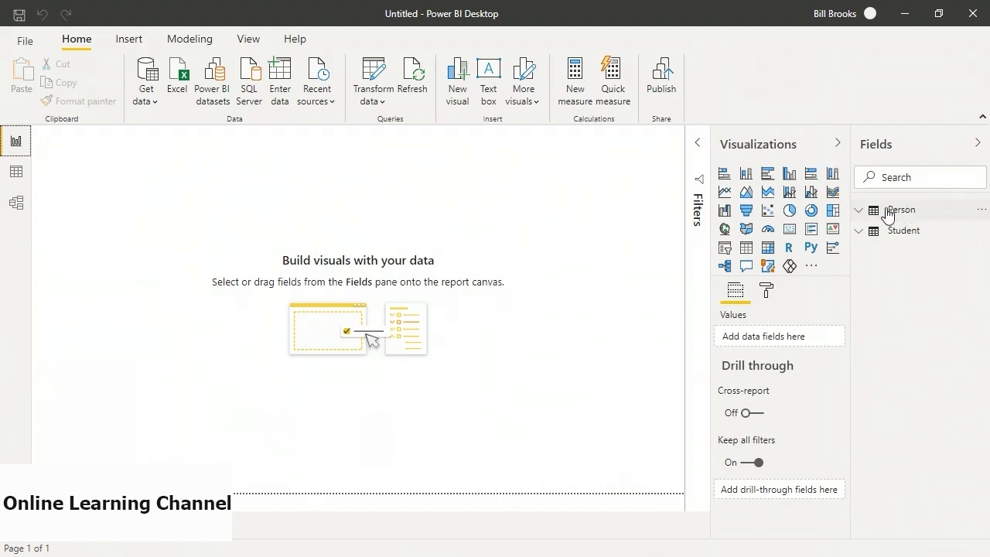
click(859, 211)
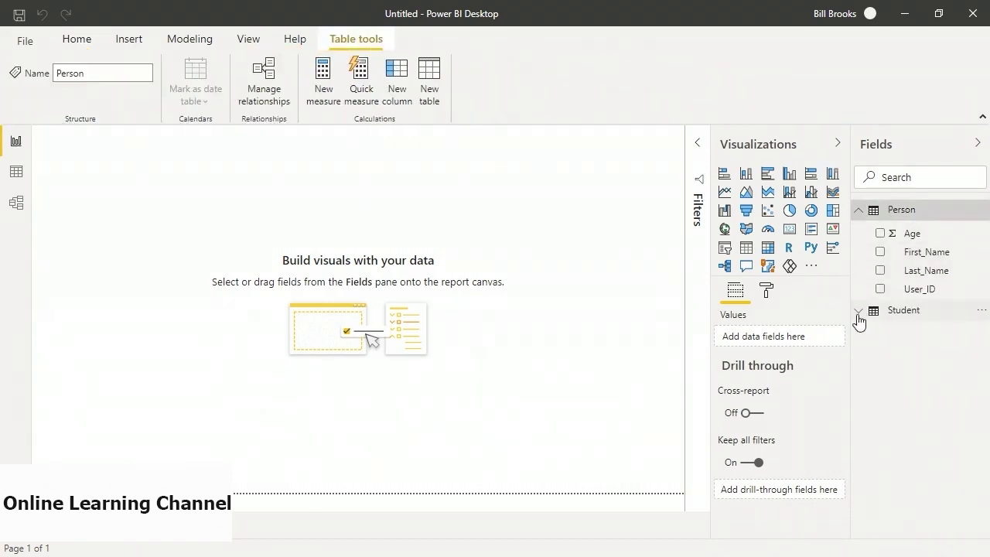
click(858, 312)
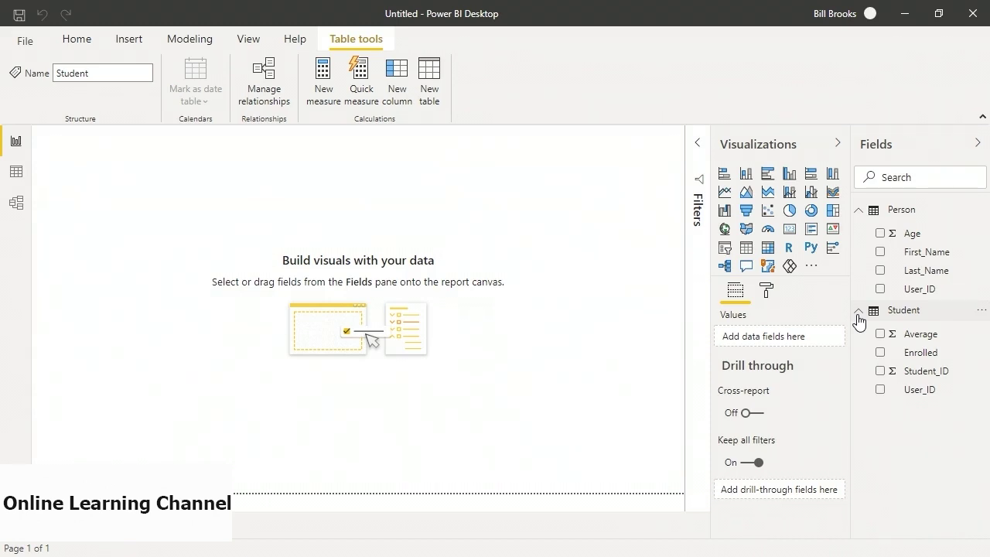
Open the imported data for transformation in the Power Query Editor and maximize its window.
click(15, 174)
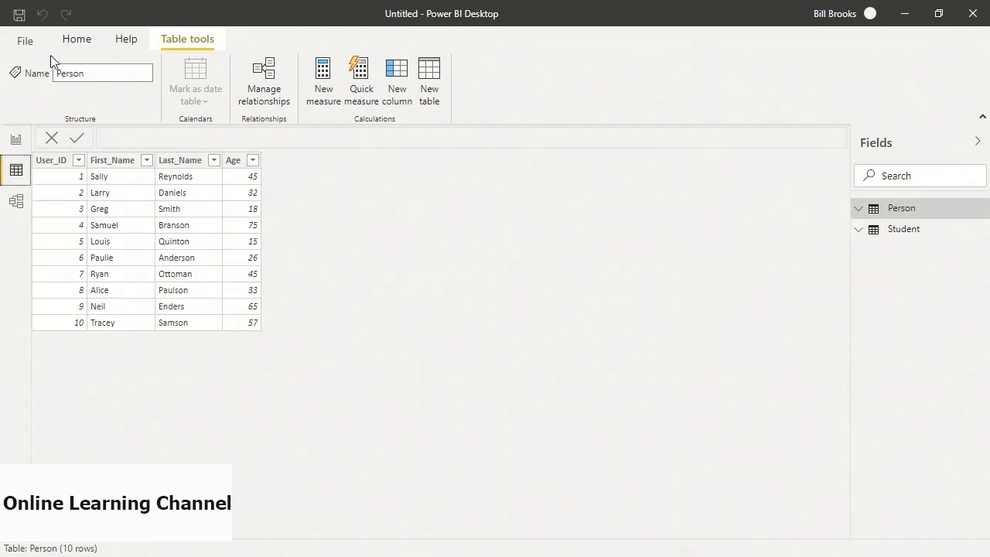
click(77, 42)
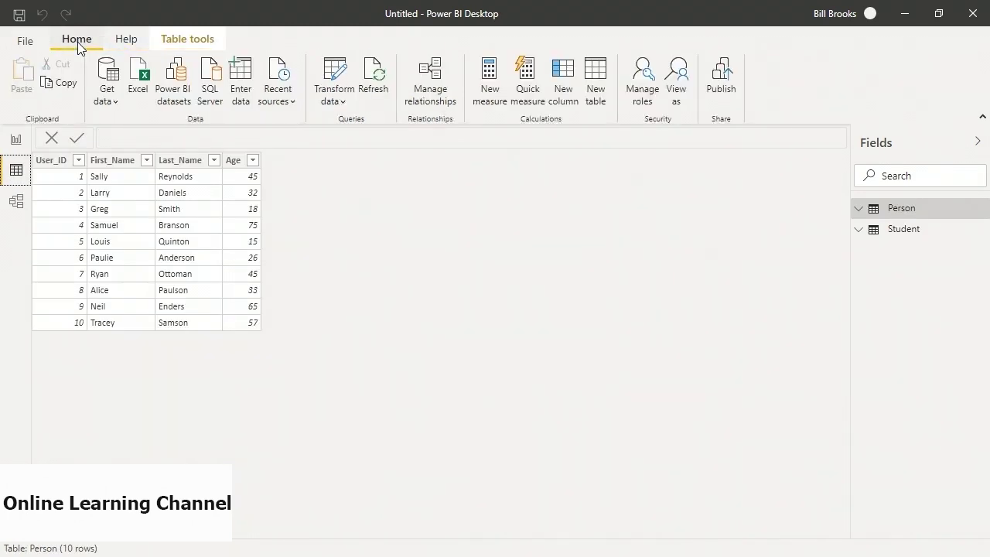
click(338, 106)
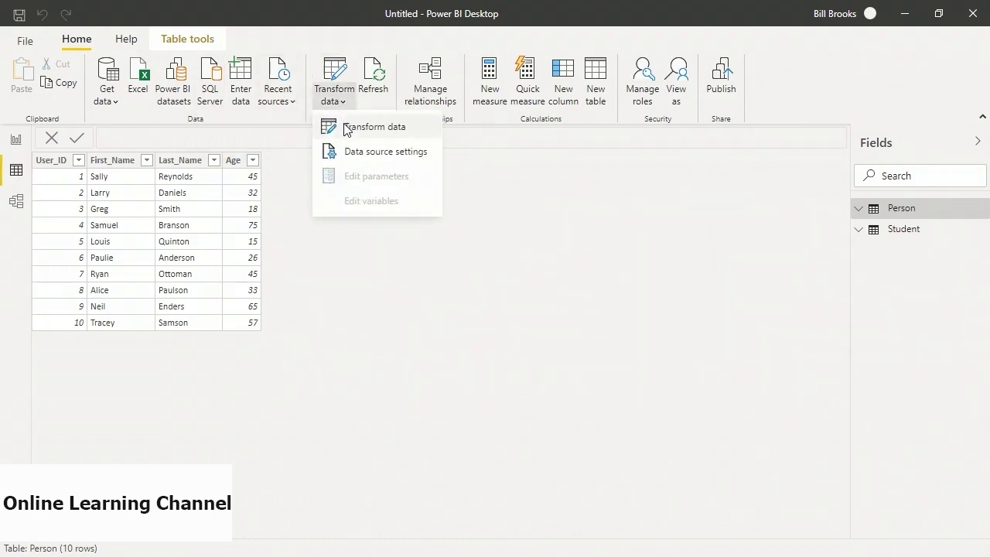
click(345, 127)
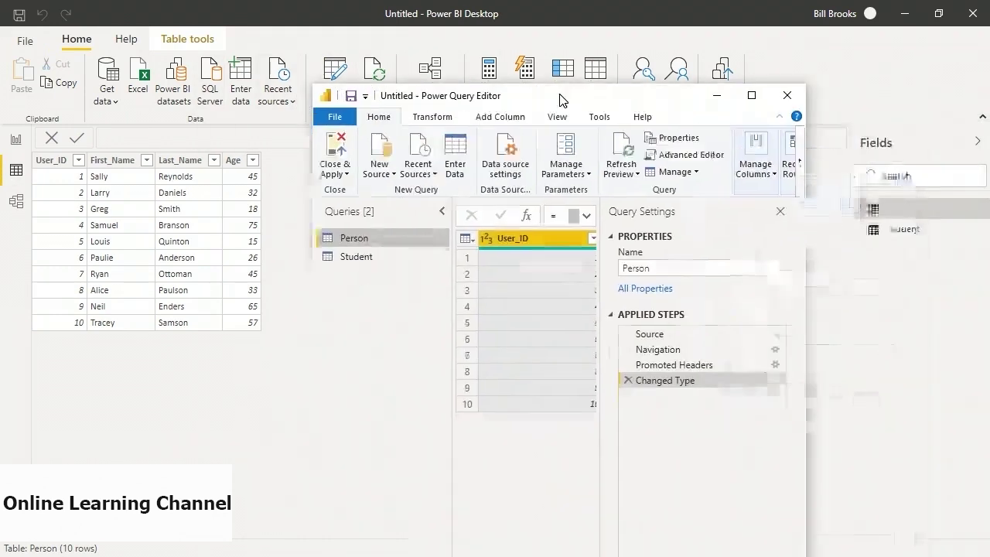
click(747, 94)
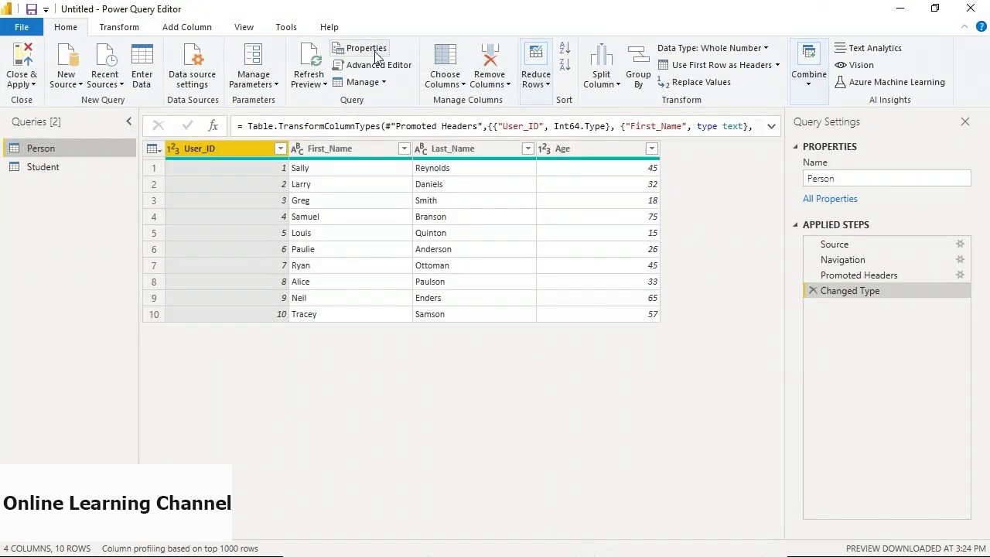
Merge the Person query with Student as a new query, matching User_ID in both tables with a Left Outer join.
click(34, 168)
click(37, 149)
click(810, 86)
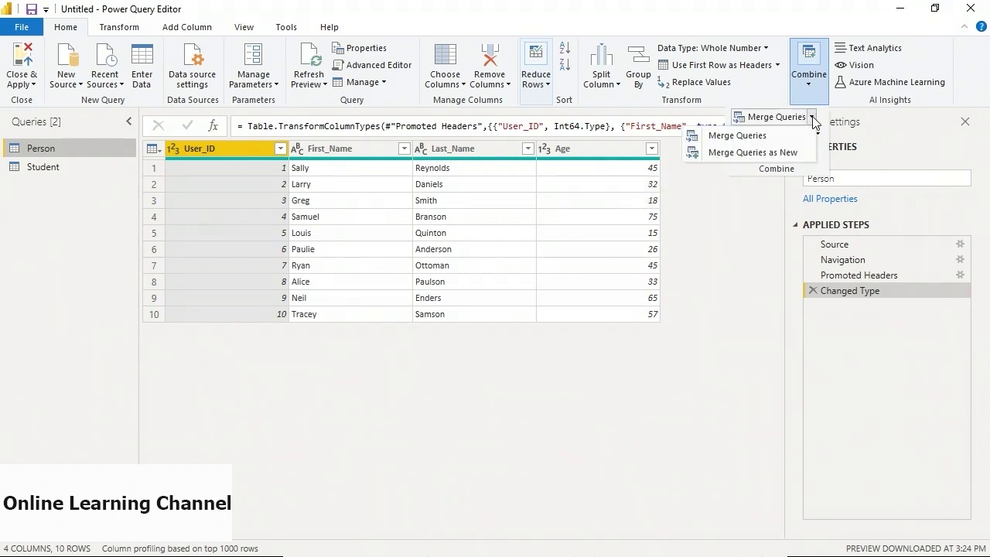
click(760, 155)
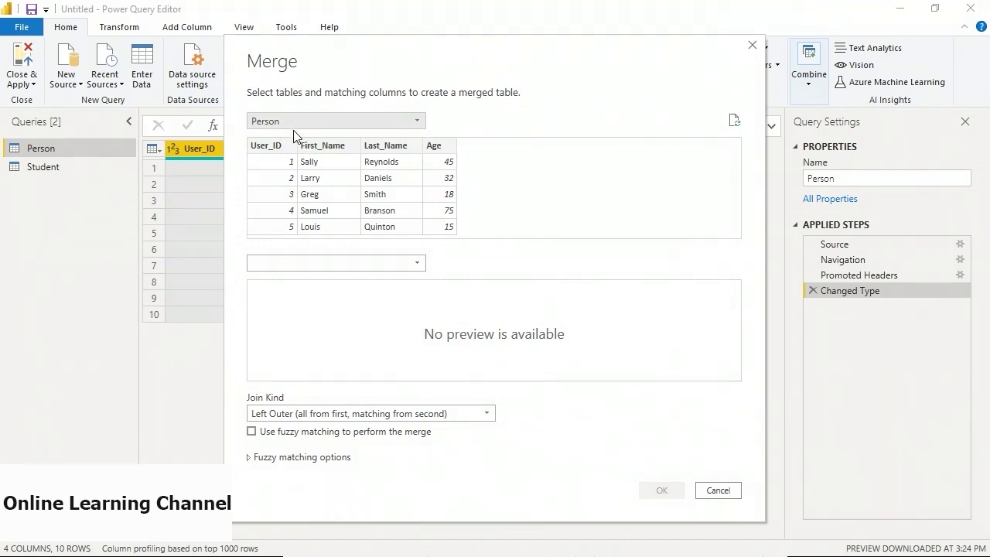
click(311, 265)
click(277, 297)
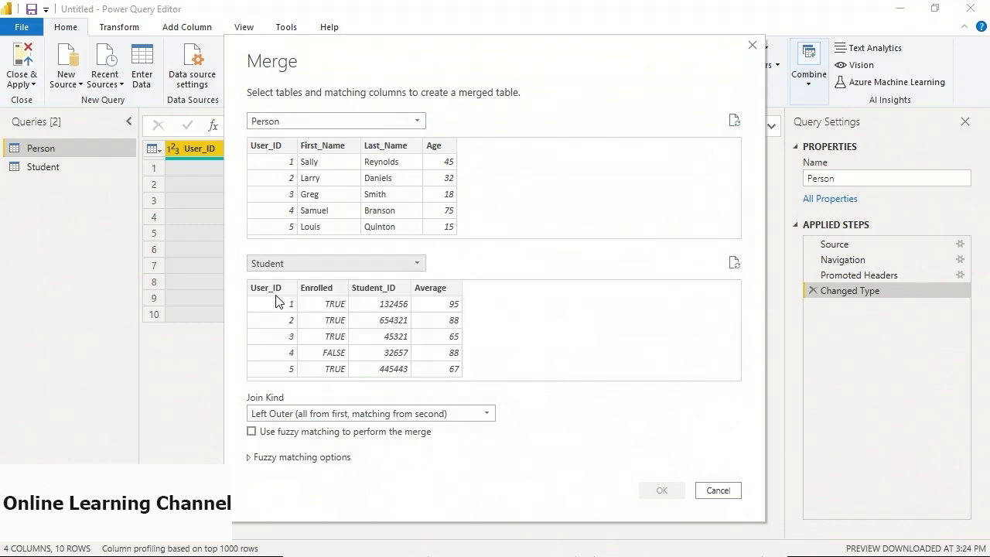
click(278, 144)
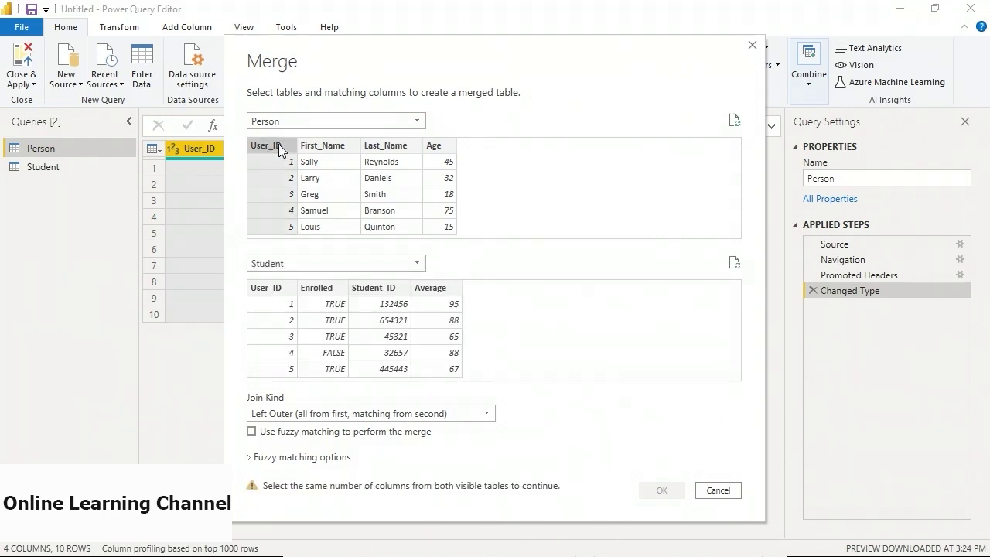
click(276, 289)
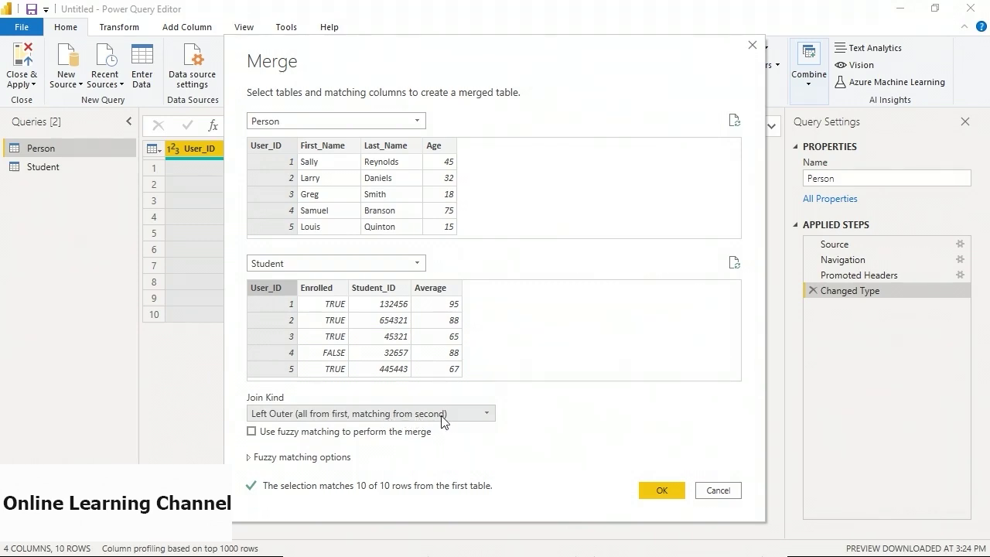
click(663, 490)
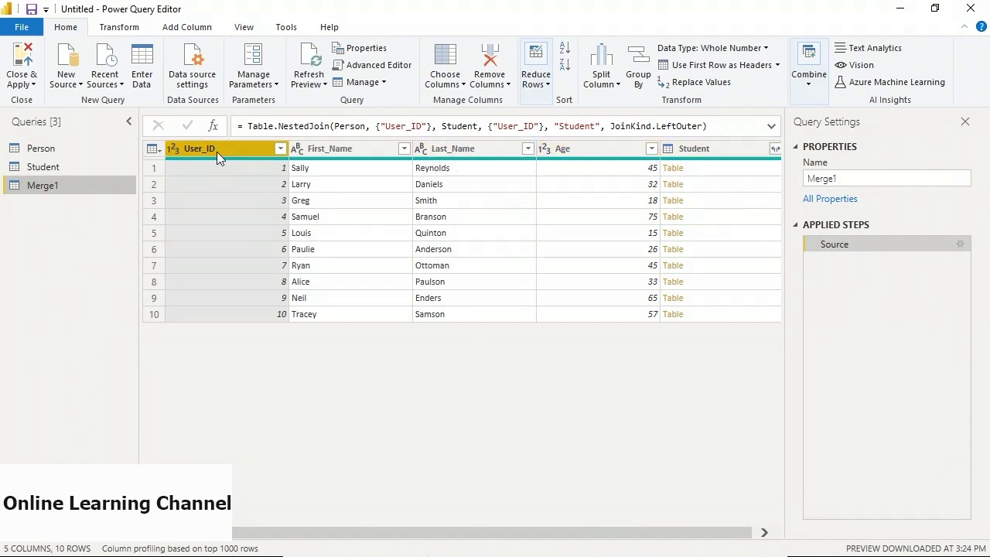
Expand the merged Student column into Enrolled, Student_ID and Average, leaving out User_ID and keeping the original column name as prefix.
scroll(396, 499, right, 1)
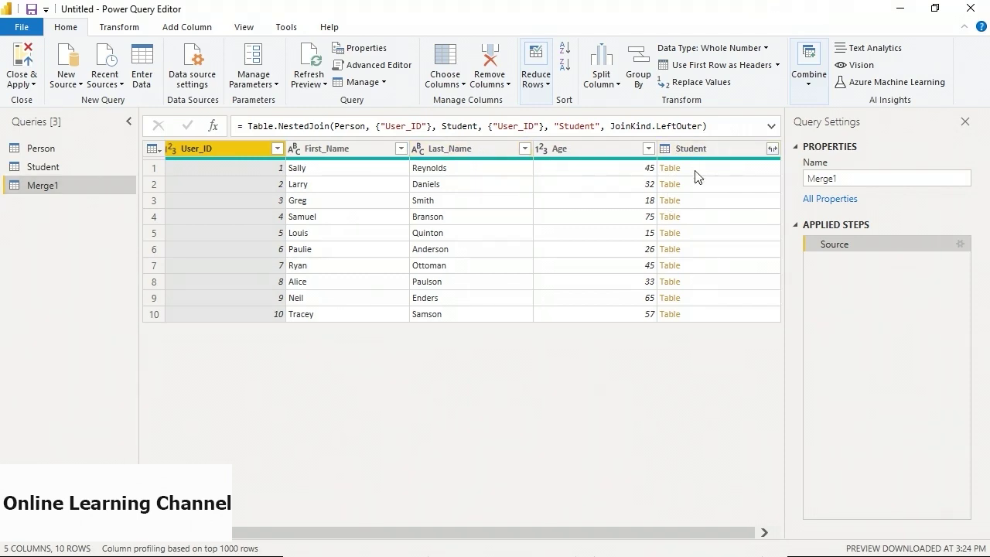
click(771, 150)
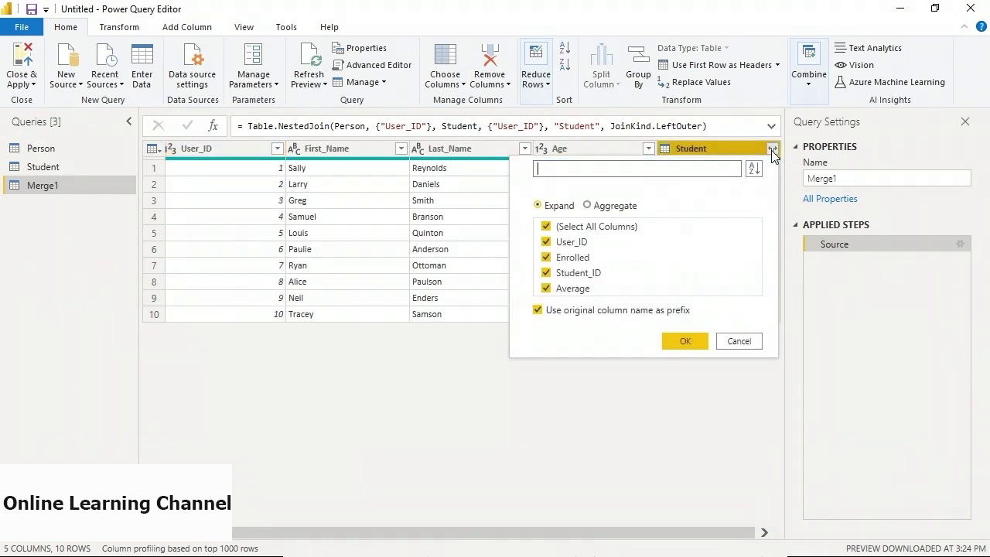
click(546, 243)
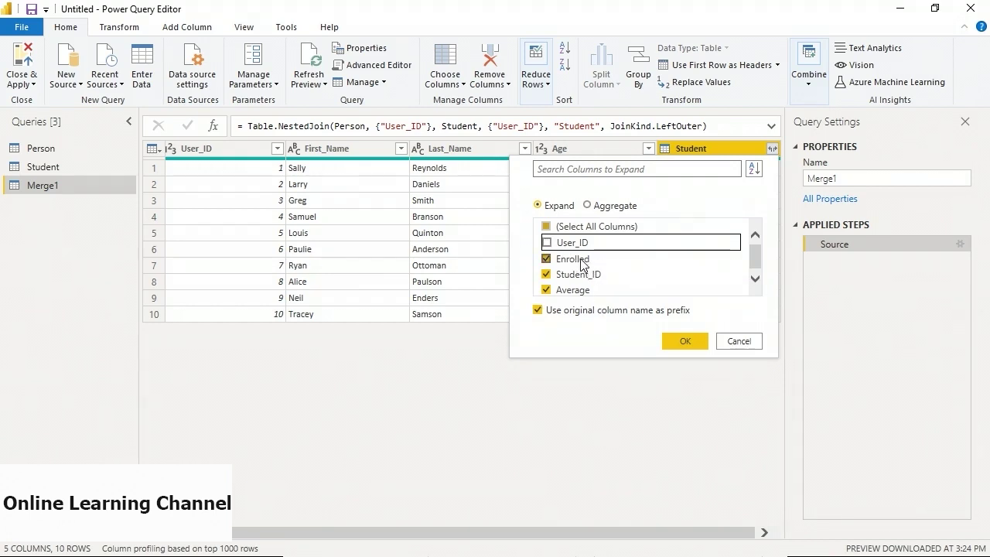
click(670, 344)
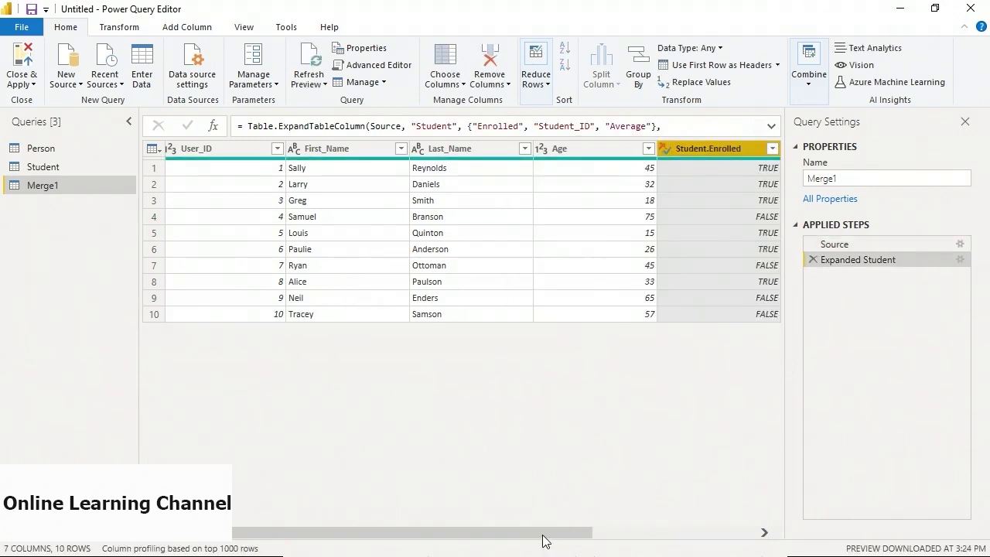
drag(543, 532, 736, 538)
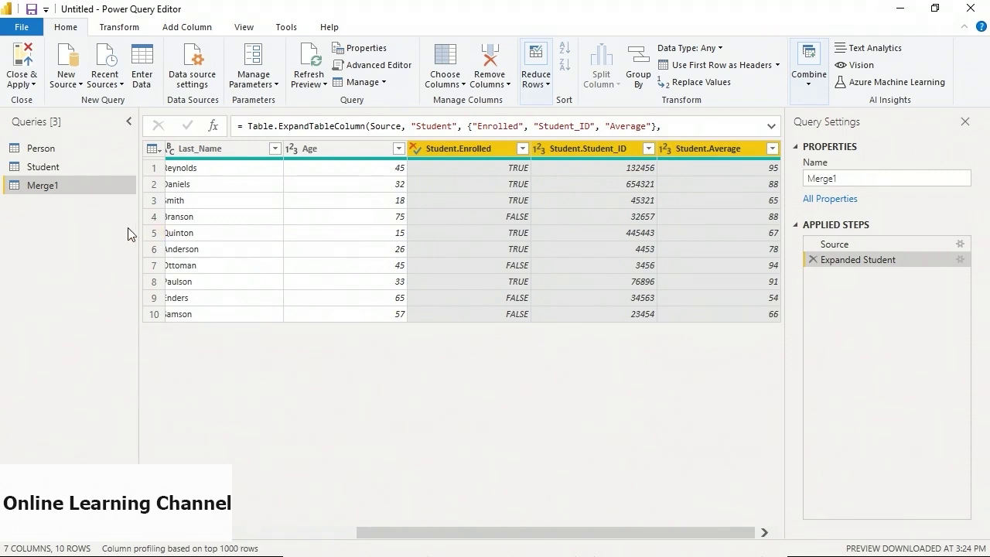
Rename the merged query Person_Student, then close the query editor and apply the changes to the data model.
right_click(47, 188)
click(91, 253)
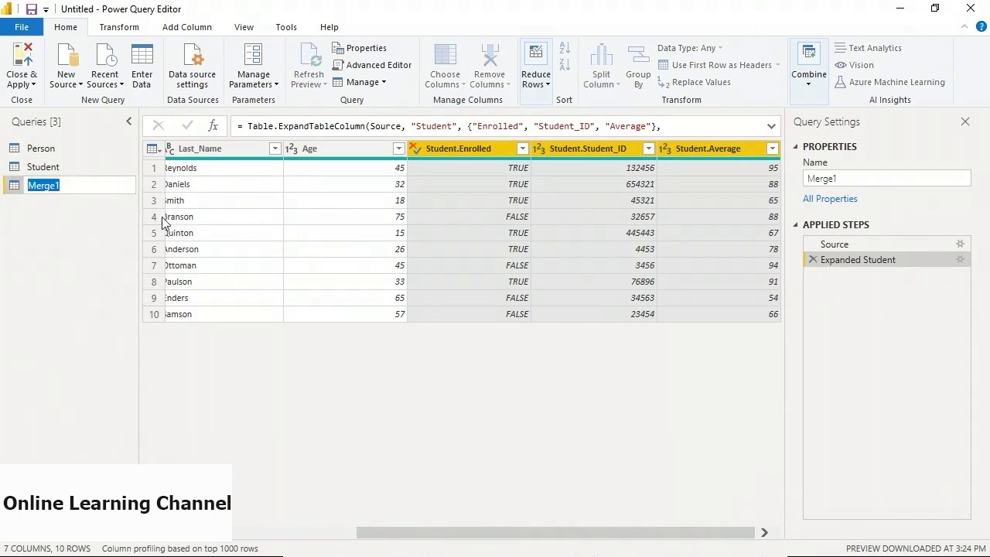
text(Person_Student)
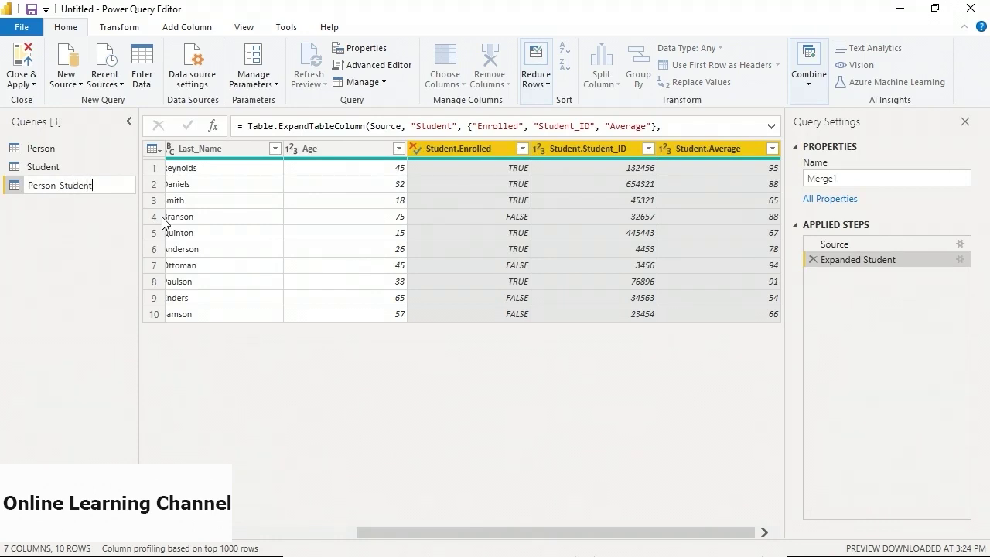
key(Return)
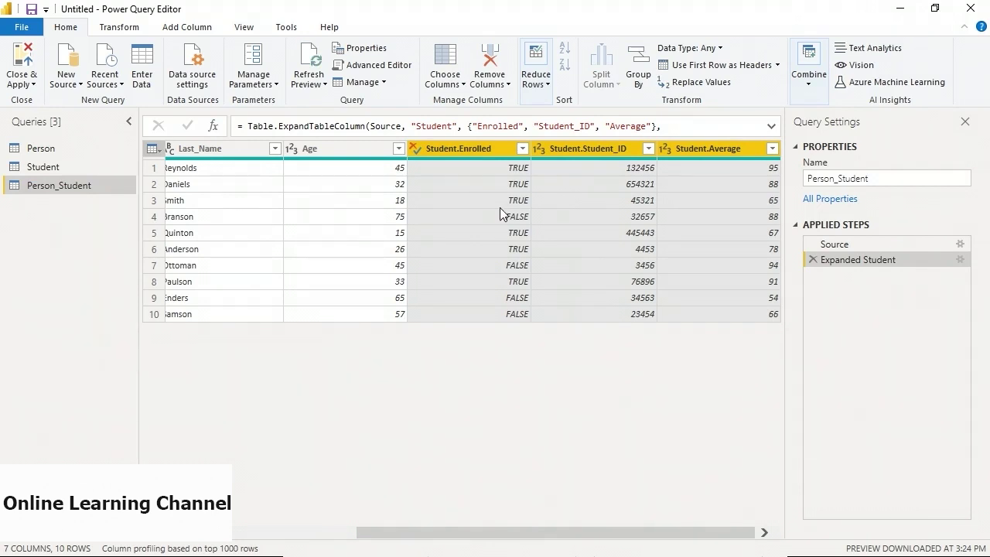
click(19, 58)
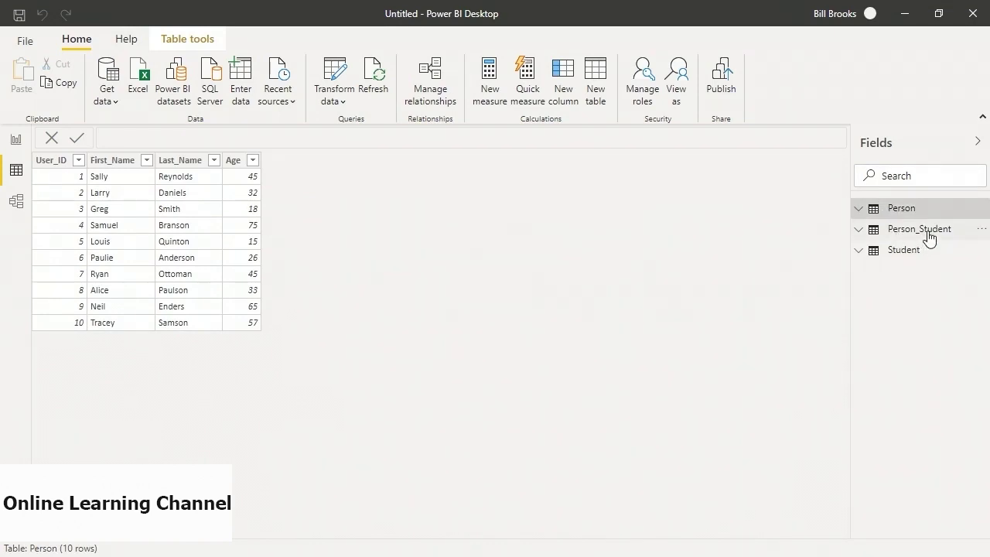
Review the rows and fields of the Person_Student table and examine its relationships to Person and Student in the model diagram.
click(859, 230)
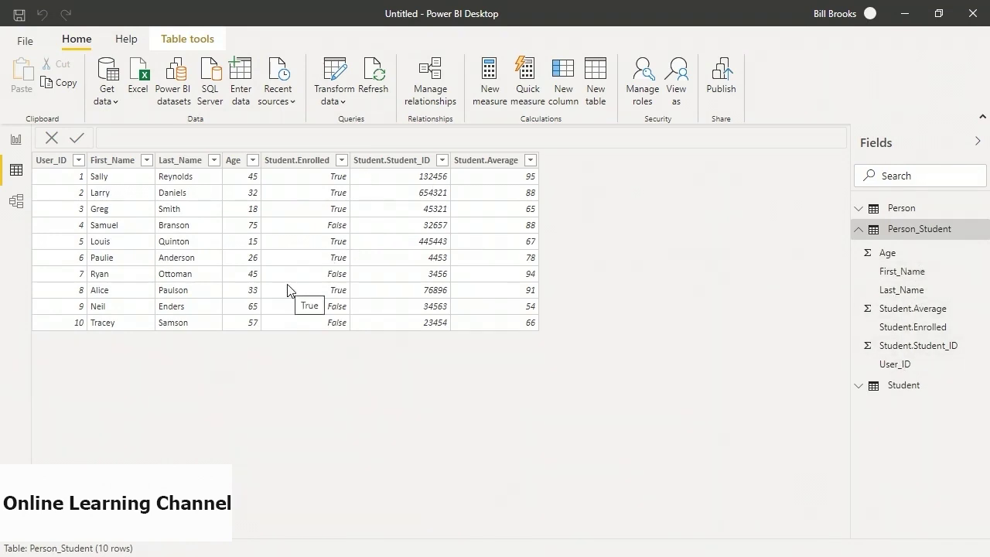
click(15, 201)
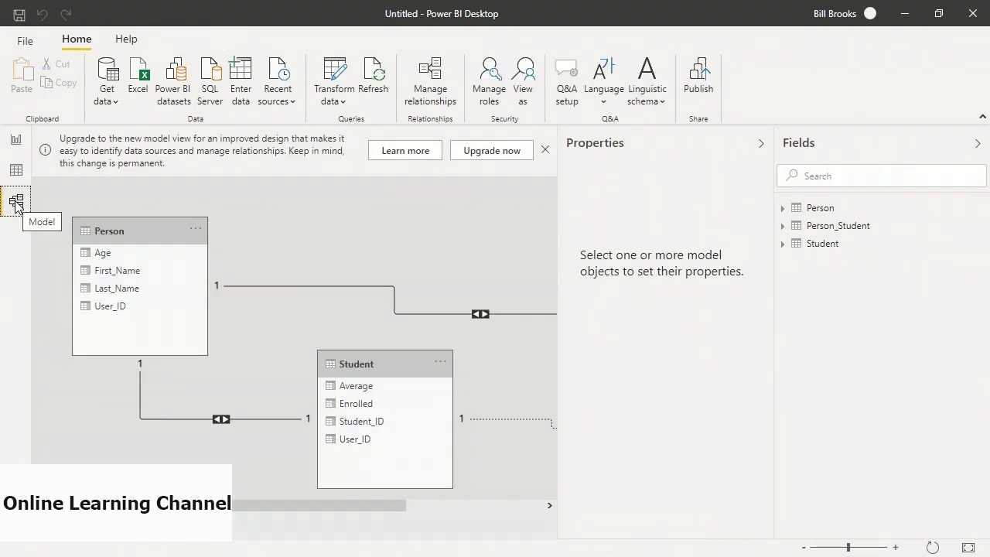
drag(274, 506, 429, 505)
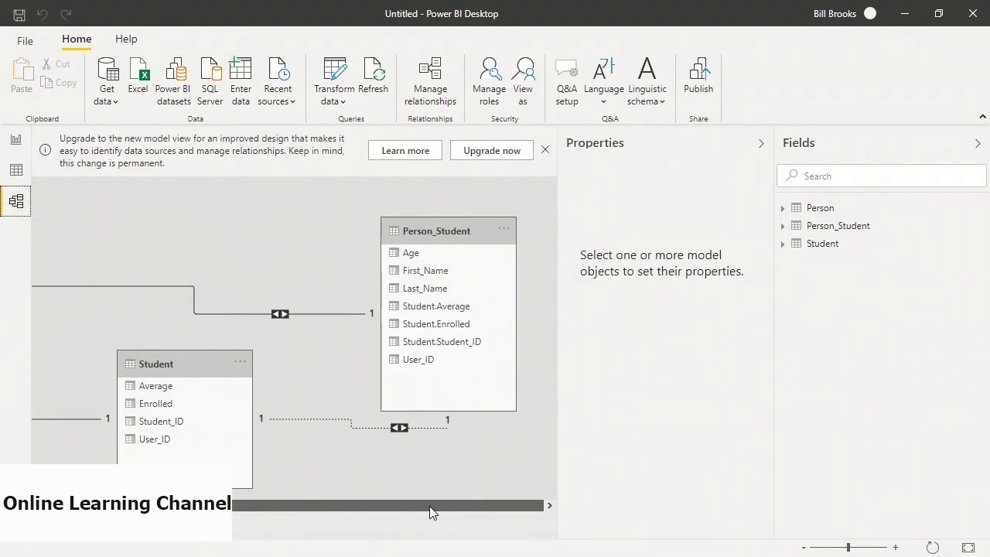
drag(429, 506, 276, 513)
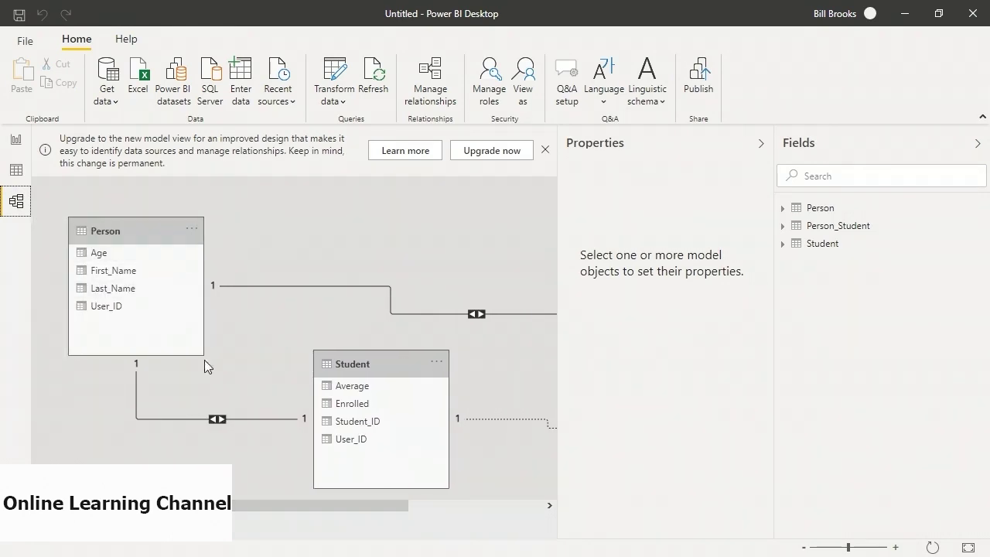
drag(348, 508, 446, 511)
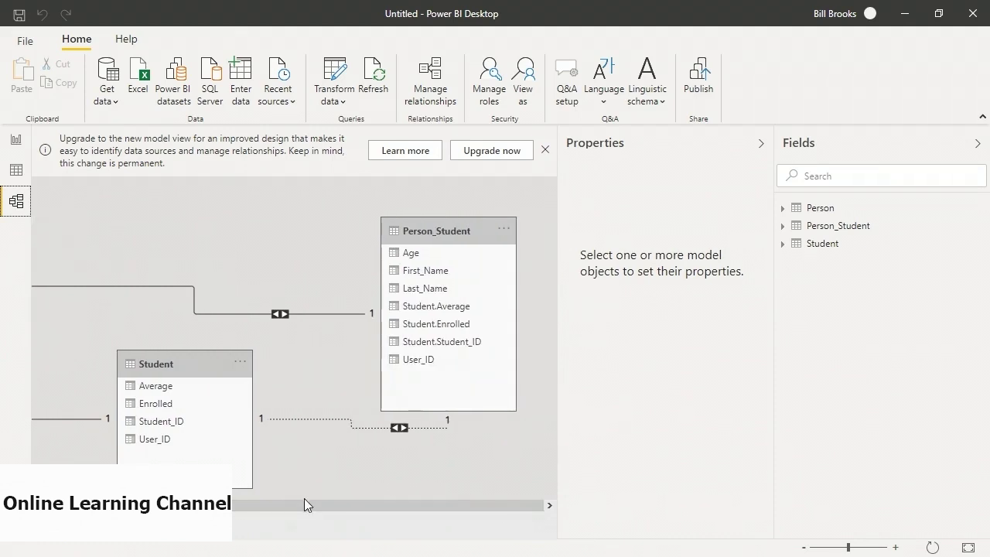
click(306, 507)
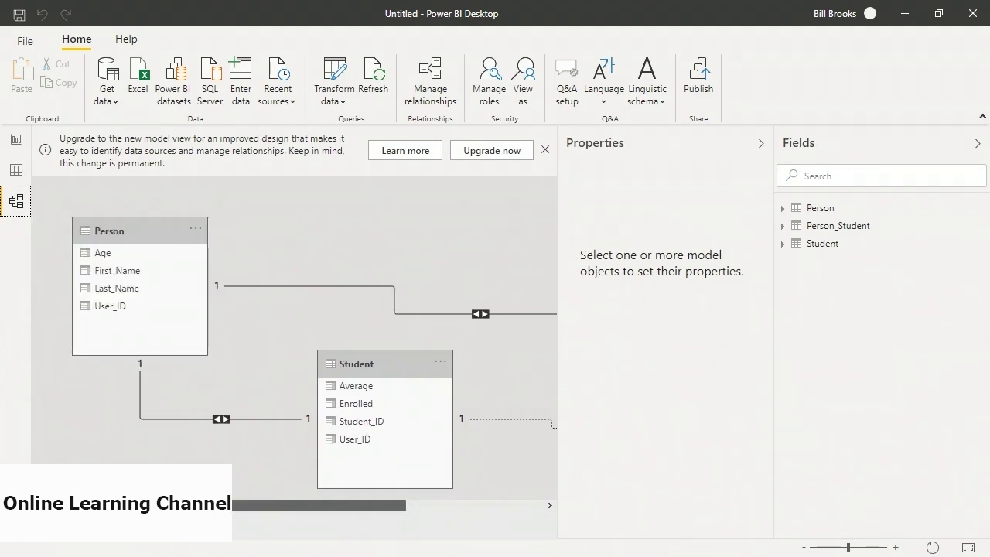
Add an enlarged stacked column chart to the report page with Person's User_ID on the axis and Age as values.
click(13, 141)
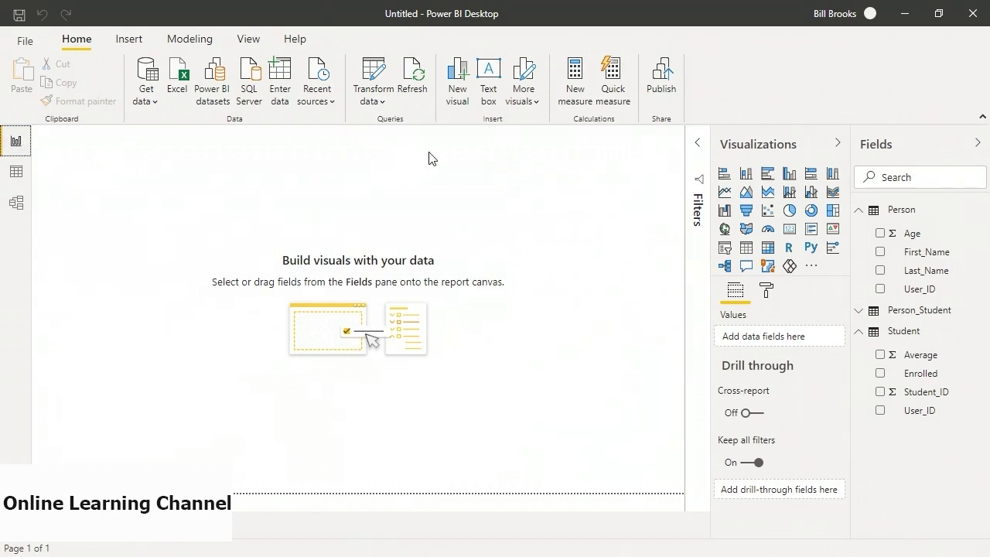
click(458, 91)
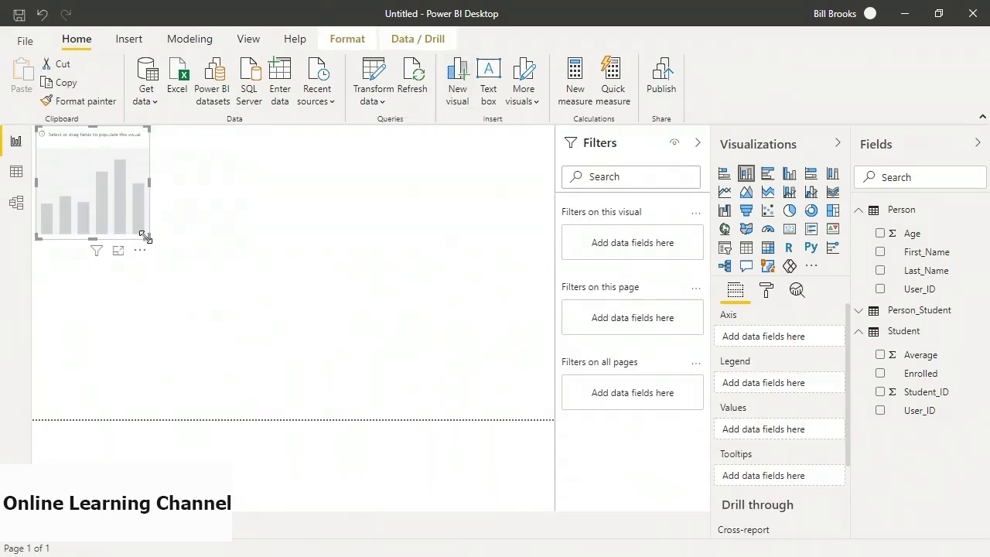
drag(147, 237, 226, 307)
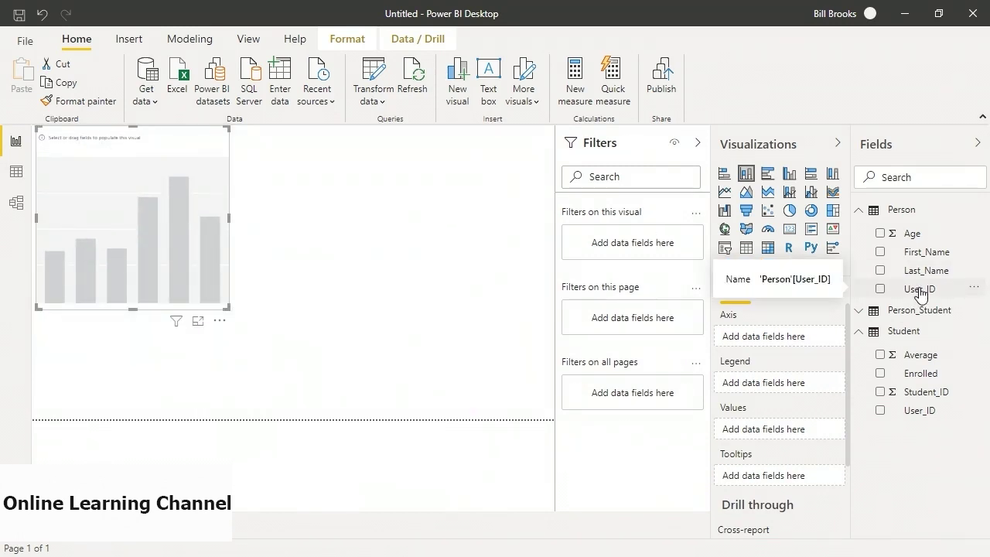
drag(919, 292, 775, 341)
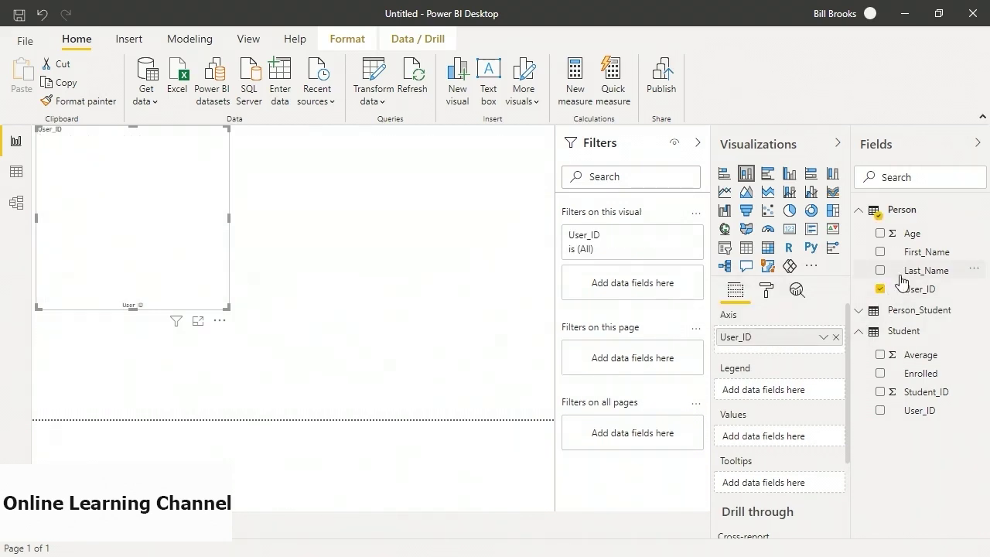
drag(904, 233, 802, 440)
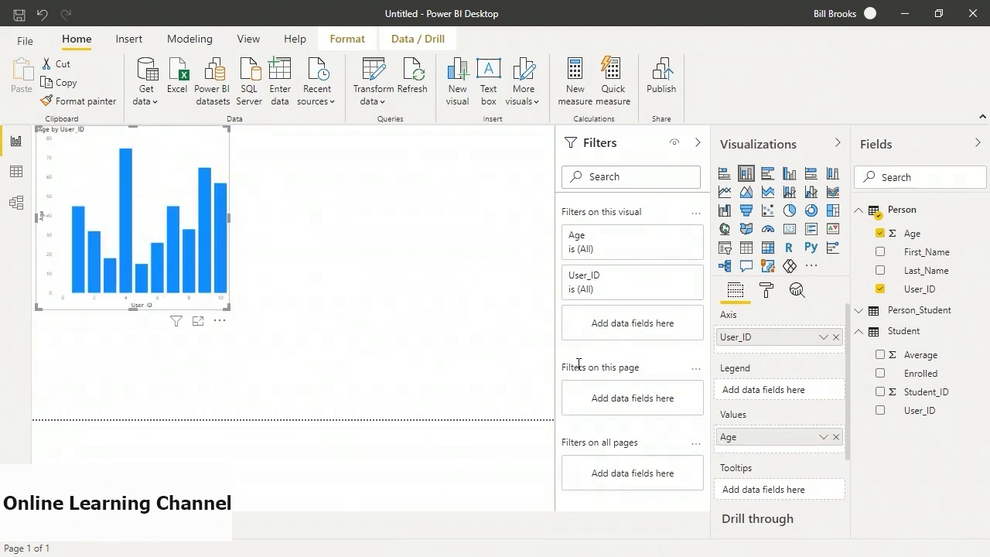
Add Person's First_Name and Last_Name as tooltips of the Age chart and check them on several columns.
mouse_move(175, 234)
scroll(781, 478, down, 3)
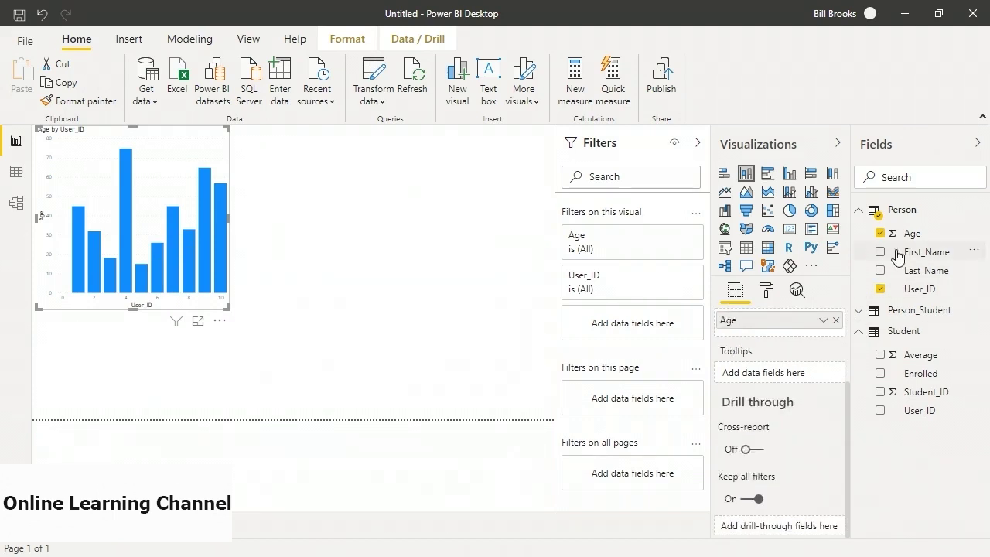
drag(912, 252, 793, 373)
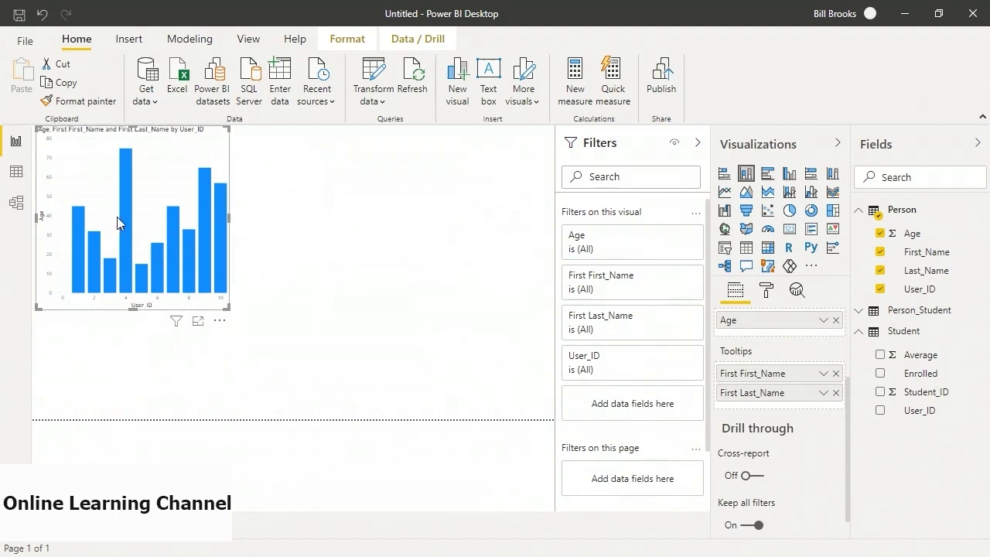
mouse_move(124, 216)
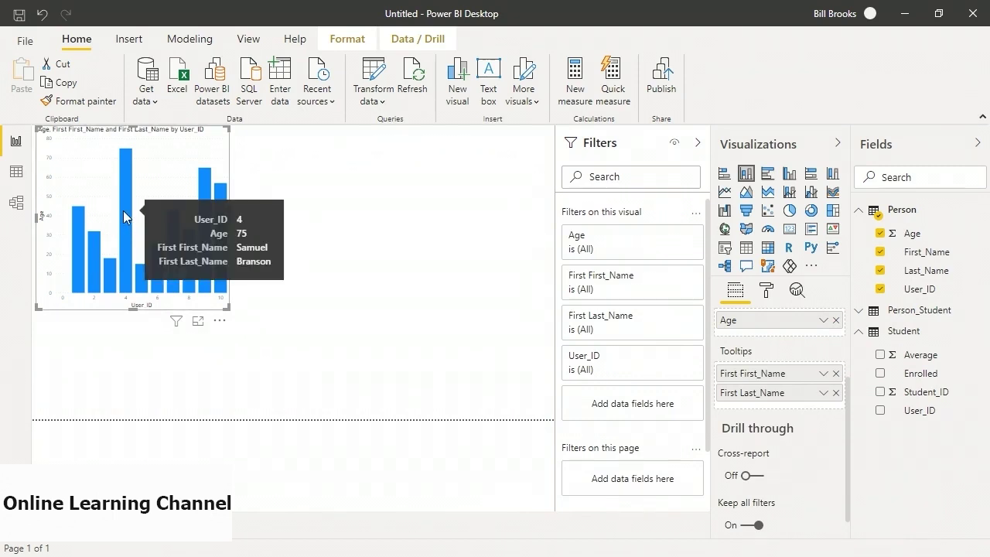
mouse_move(108, 269)
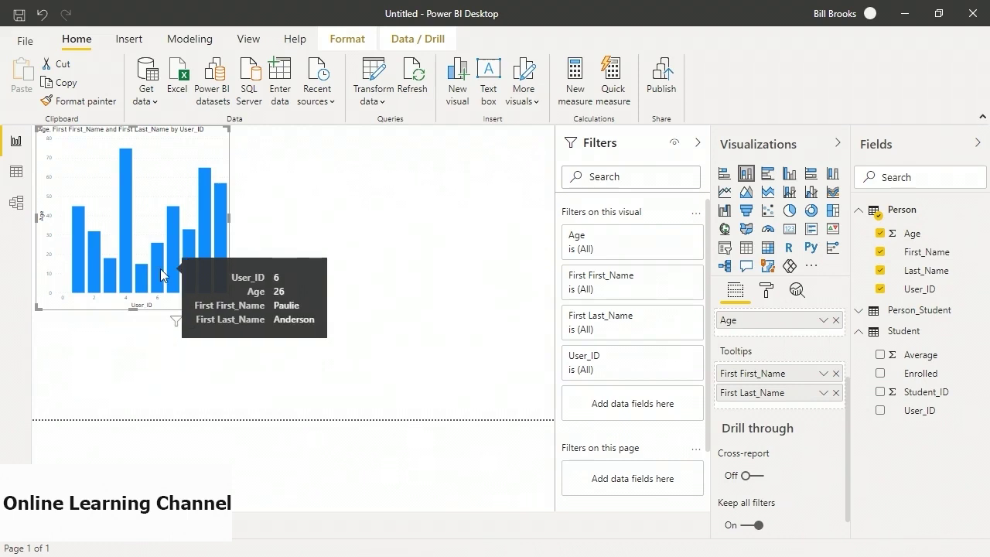
mouse_move(141, 285)
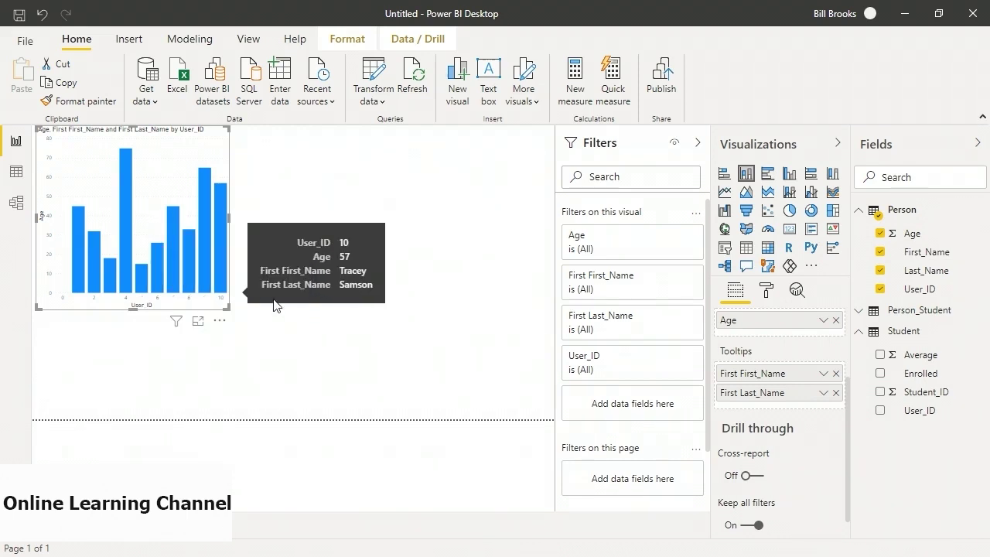
Add a second stacked column chart beside the Age chart and enlarge it to about the same size.
click(458, 91)
drag(137, 374, 359, 171)
drag(359, 220, 364, 286)
click(363, 292)
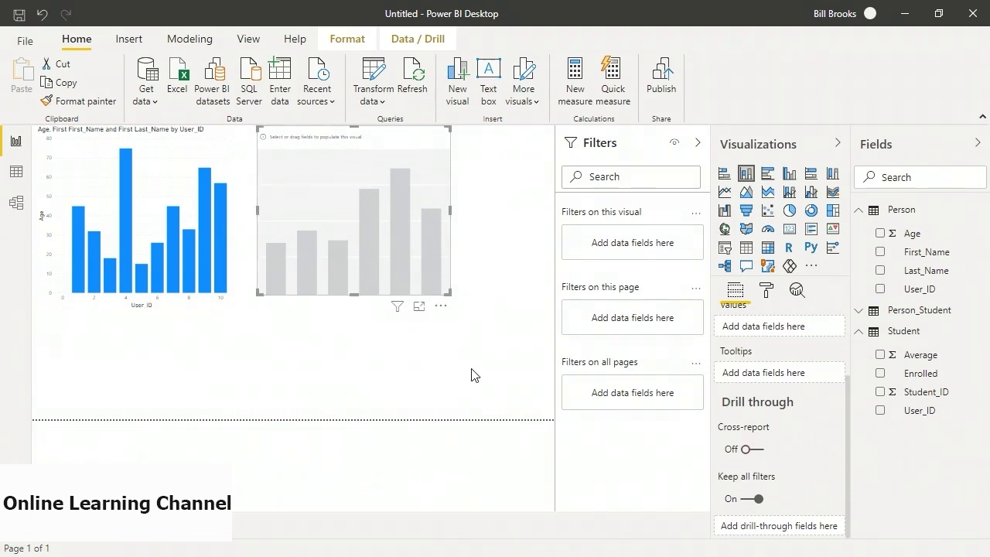
Fill the second chart from the Person_Student table, with User_ID on the axis and Student.Average as values.
click(862, 211)
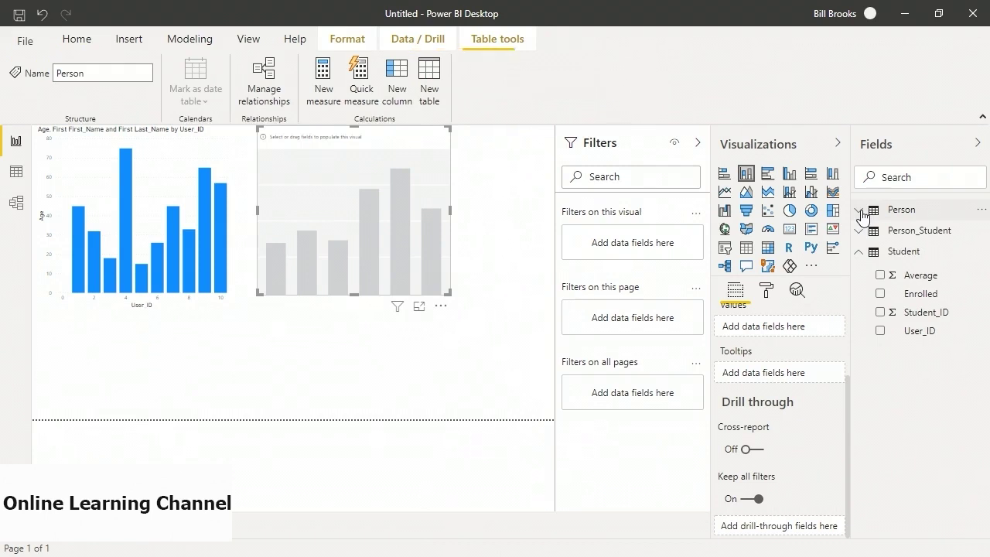
click(858, 252)
click(858, 232)
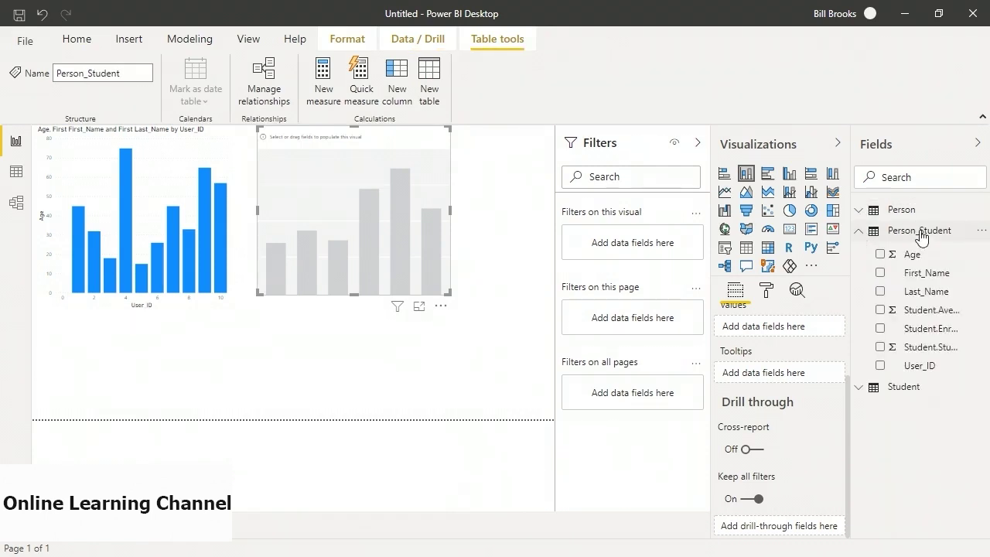
mouse_move(922, 243)
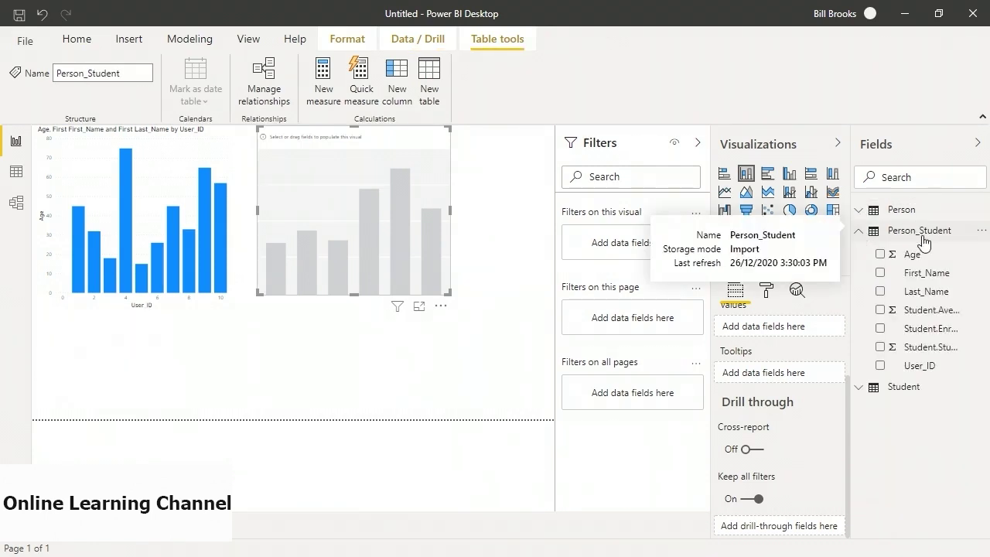
drag(918, 365, 380, 239)
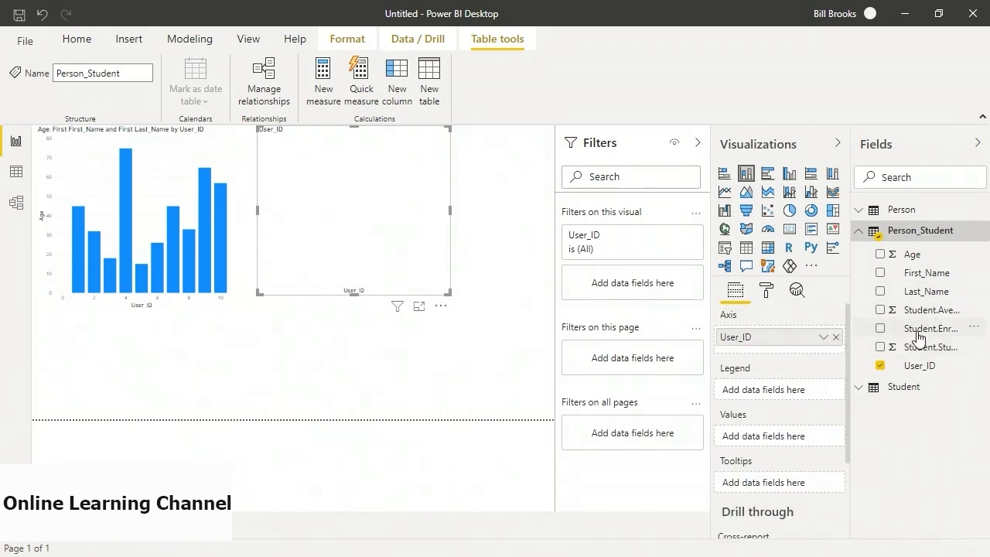
drag(925, 311, 781, 435)
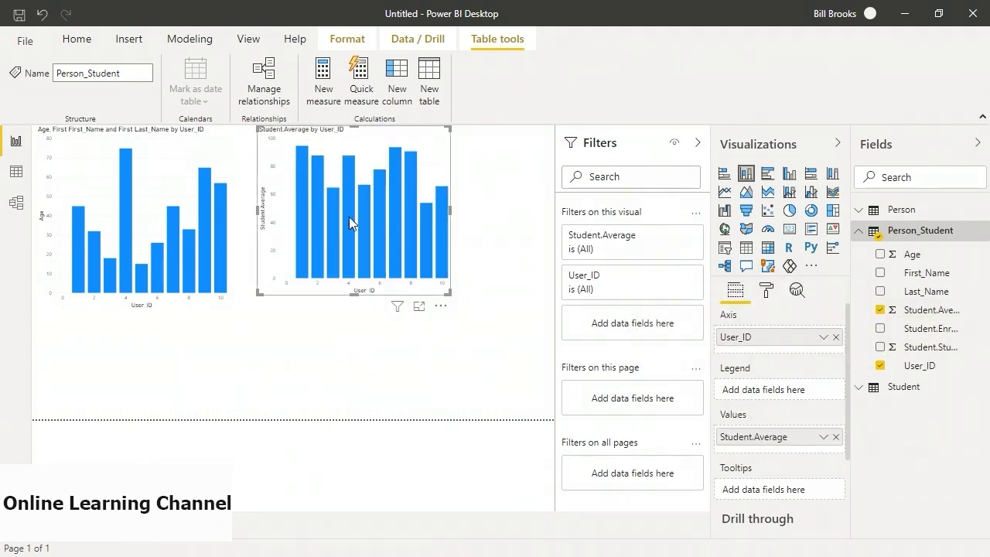
Add First_Name and Last_Name from Person_Student as tooltips of the Student.Average chart.
drag(926, 277, 783, 488)
drag(917, 292, 778, 487)
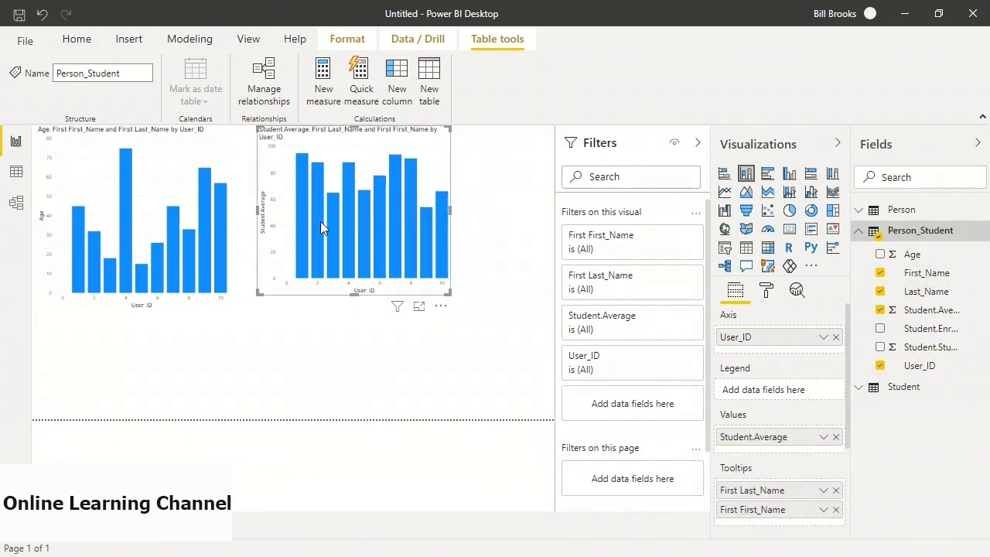
mouse_move(320, 221)
Check cross-highlighting between the charts by selecting User_ID 4 and 1 in the Student.Average chart, and 6 and 7 in the Age chart.
click(346, 238)
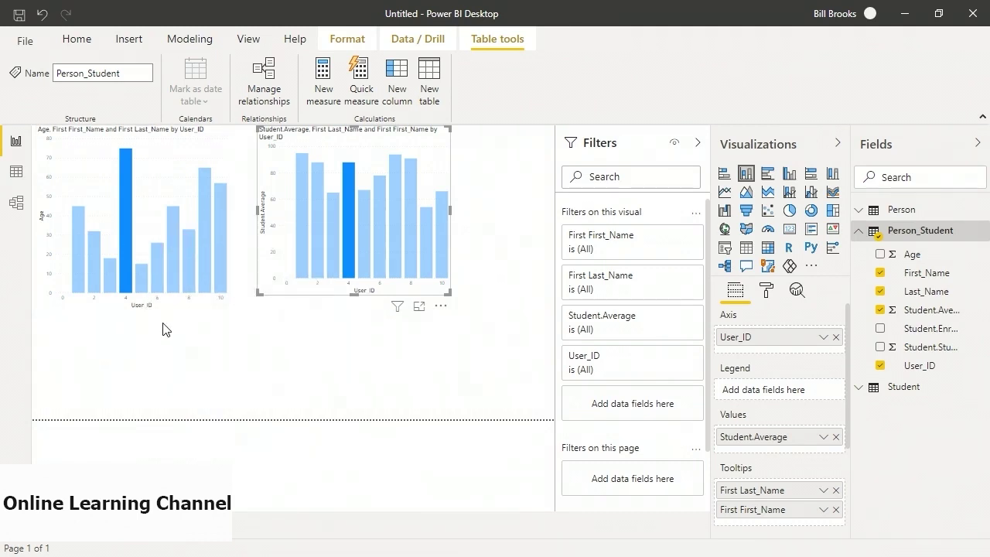
mouse_move(124, 259)
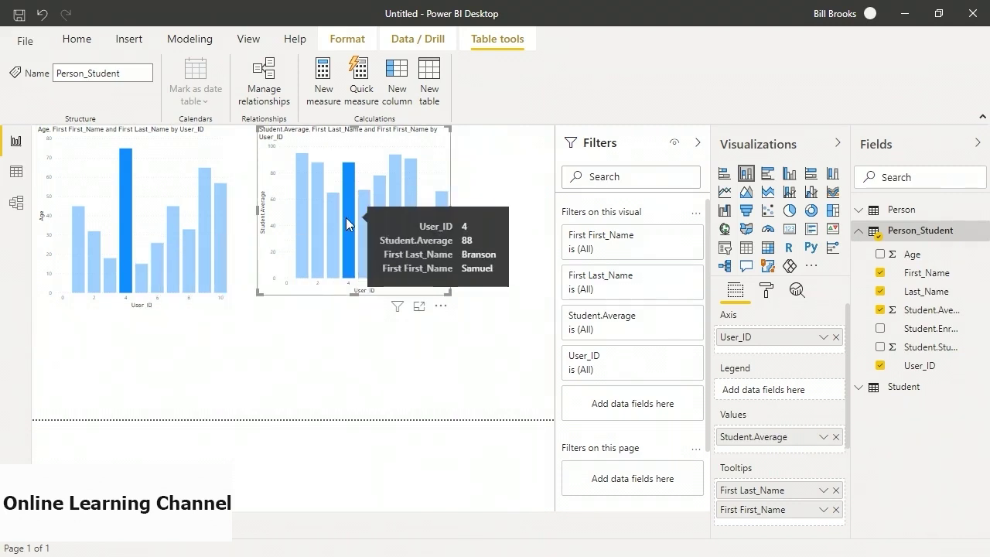
click(301, 221)
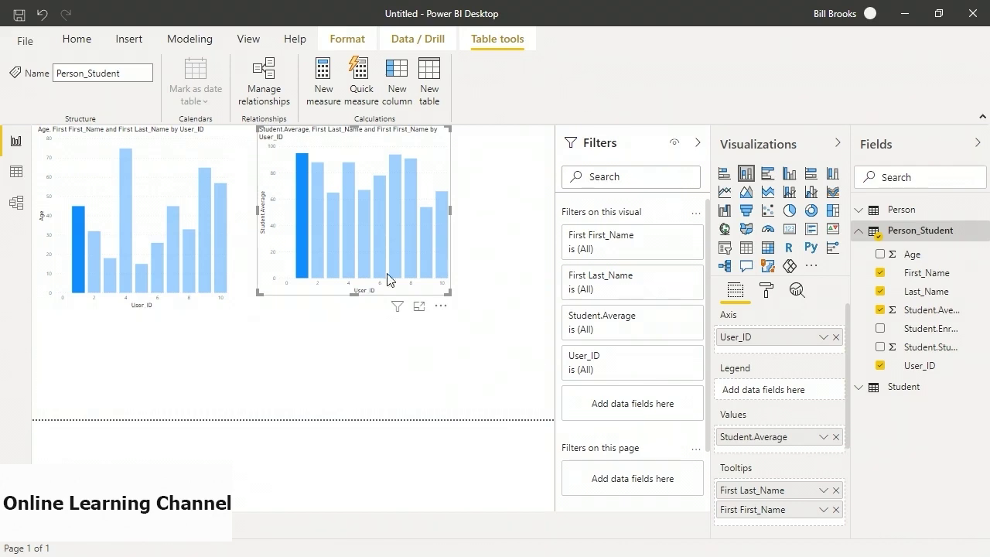
click(162, 254)
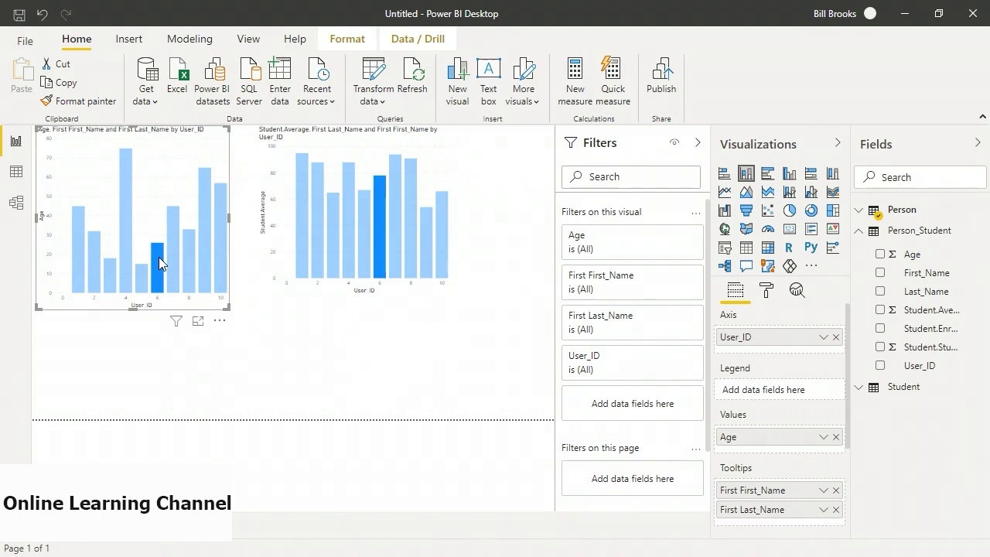
click(167, 260)
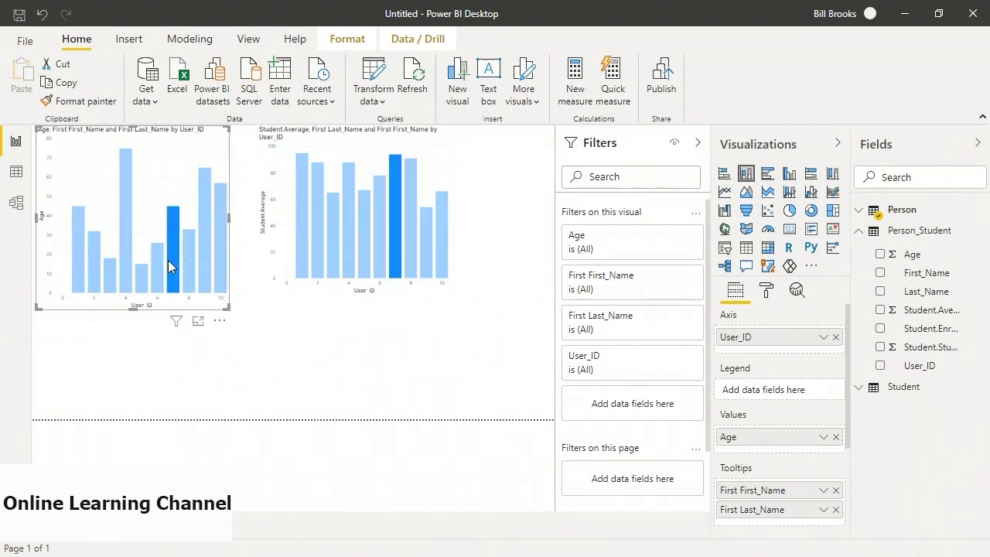
mouse_move(168, 259)
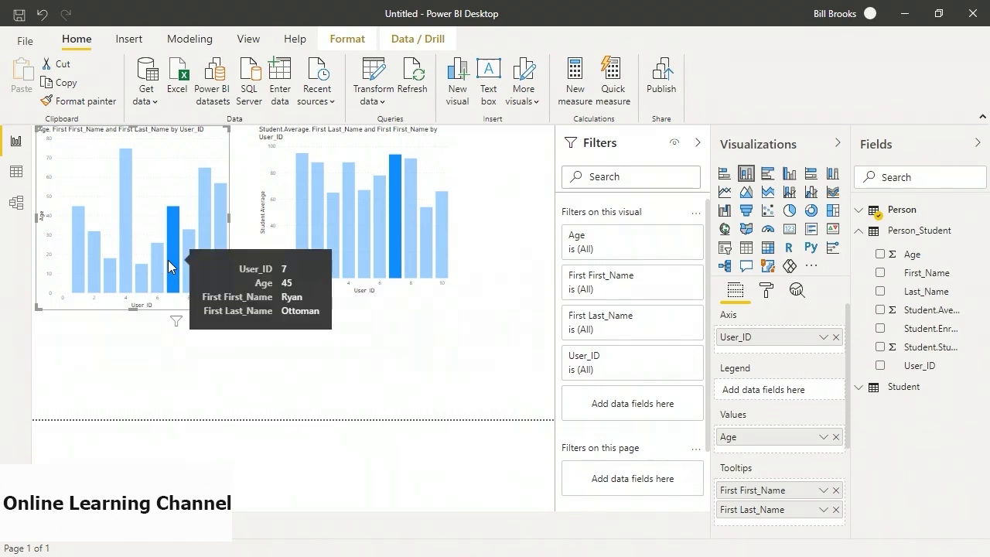
Examine the relationships linking Person, Student and Person_Student in the model diagram again.
click(16, 202)
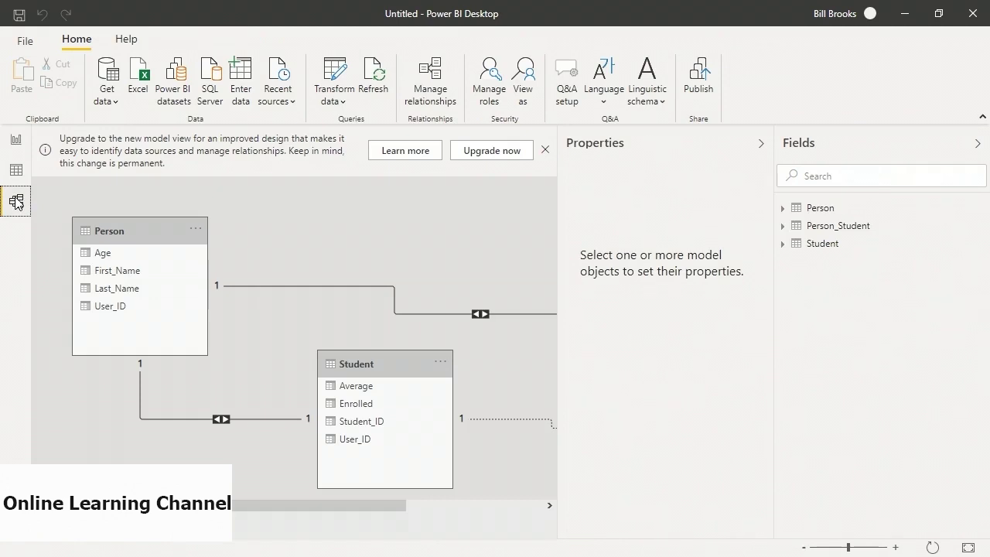
drag(209, 507, 188, 518)
drag(330, 500, 473, 508)
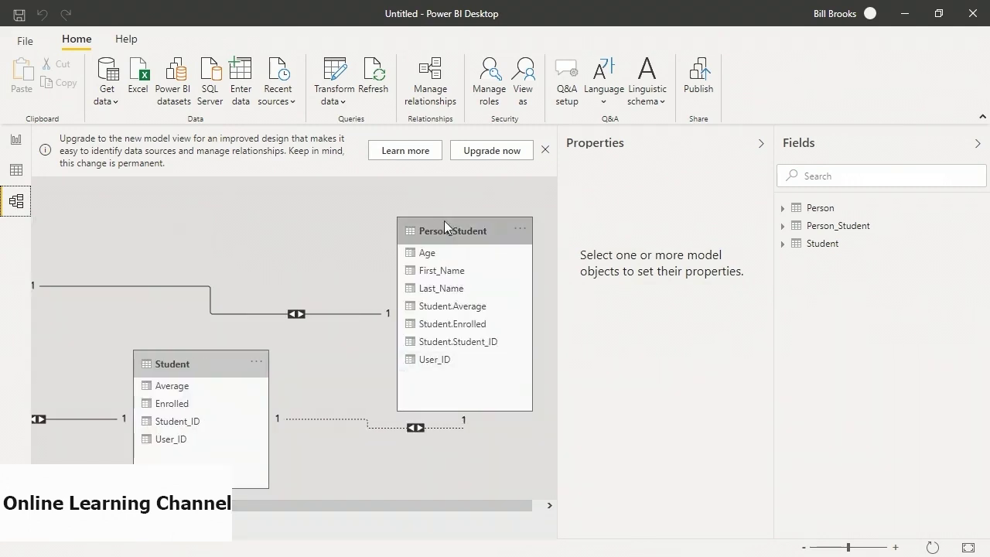
Delete the relationship between the Person and Person_Student tables in the model diagram.
right_click(240, 311)
click(259, 320)
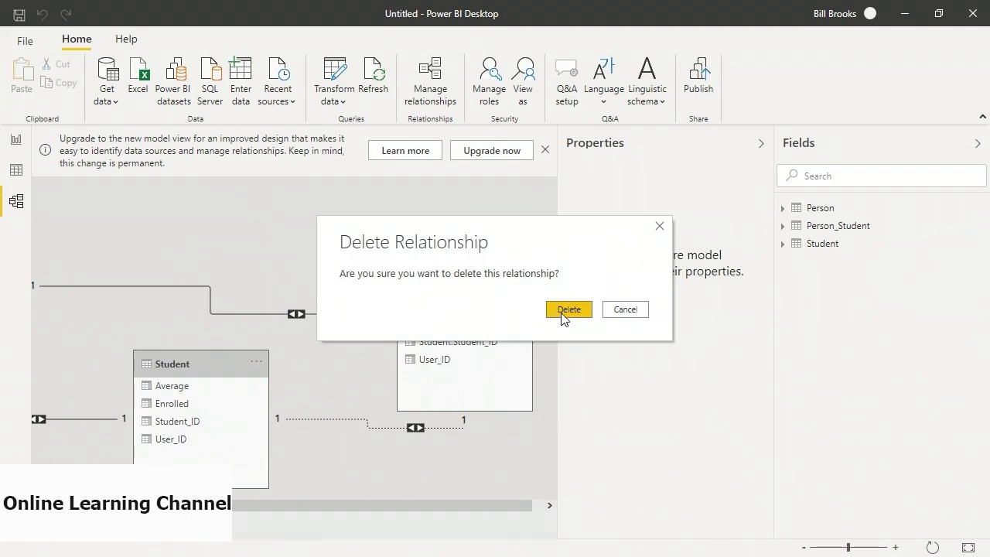
click(568, 309)
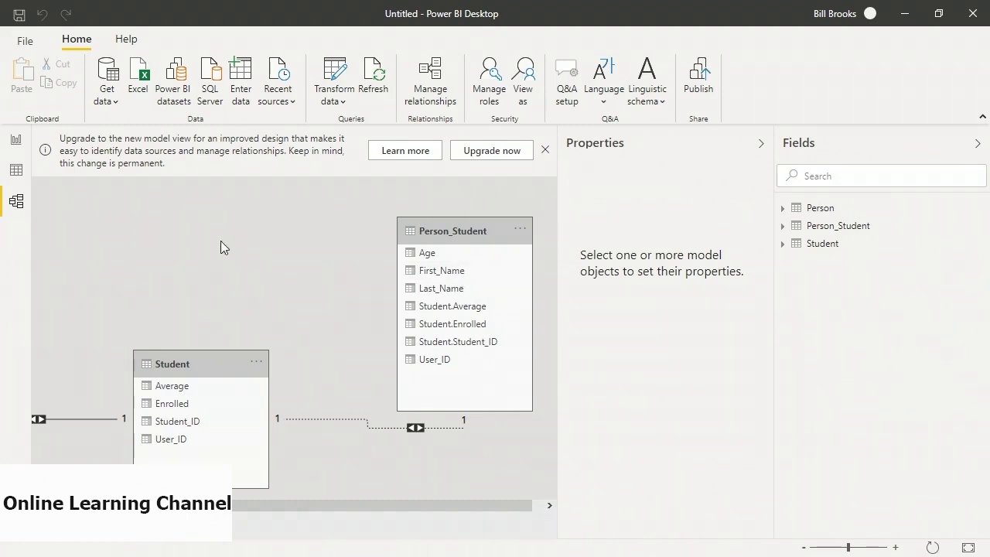
Check cross-highlighting in the report by selecting User_ID 6, 7 and 8 in the Age chart, and 3 and 1 in the Student.Average chart.
click(16, 140)
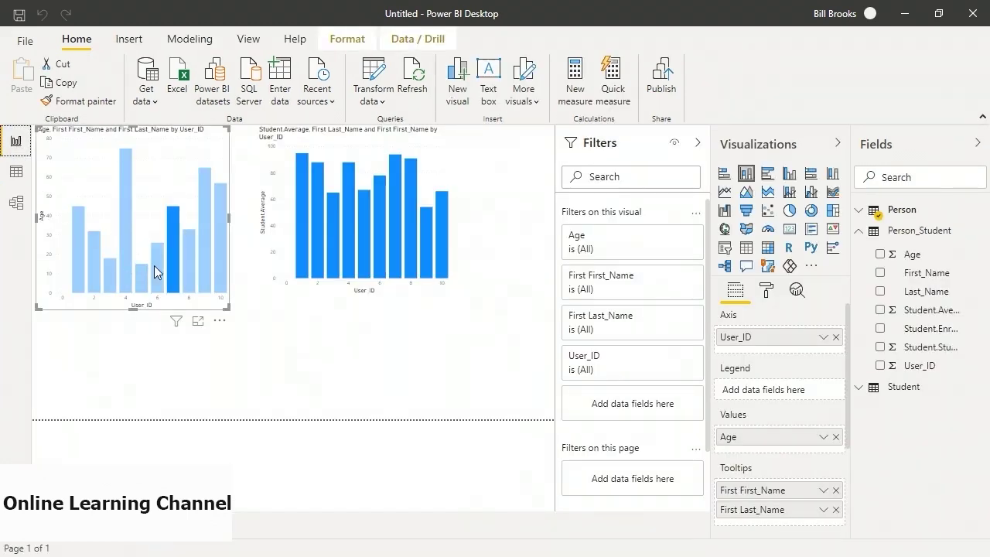
click(154, 265)
click(201, 330)
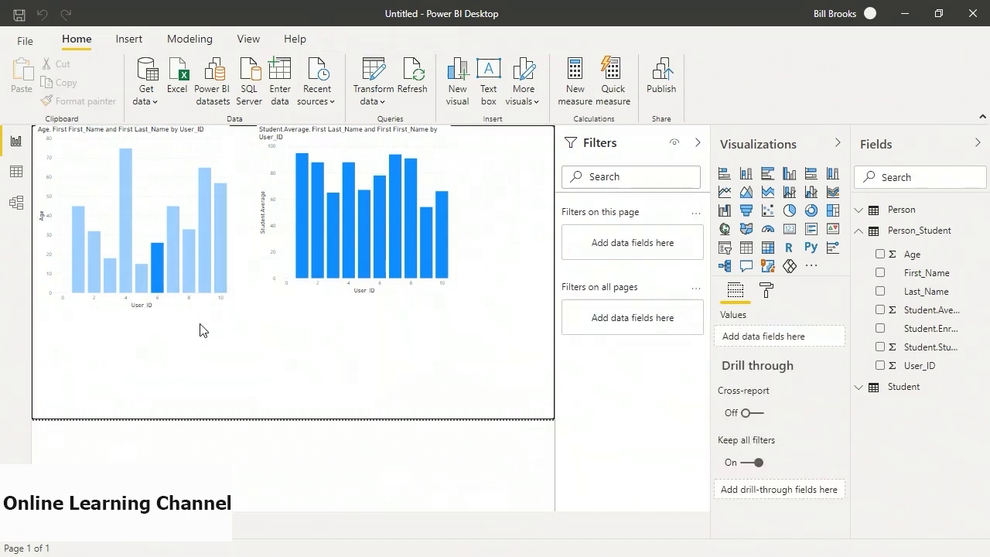
click(334, 249)
click(306, 251)
click(175, 255)
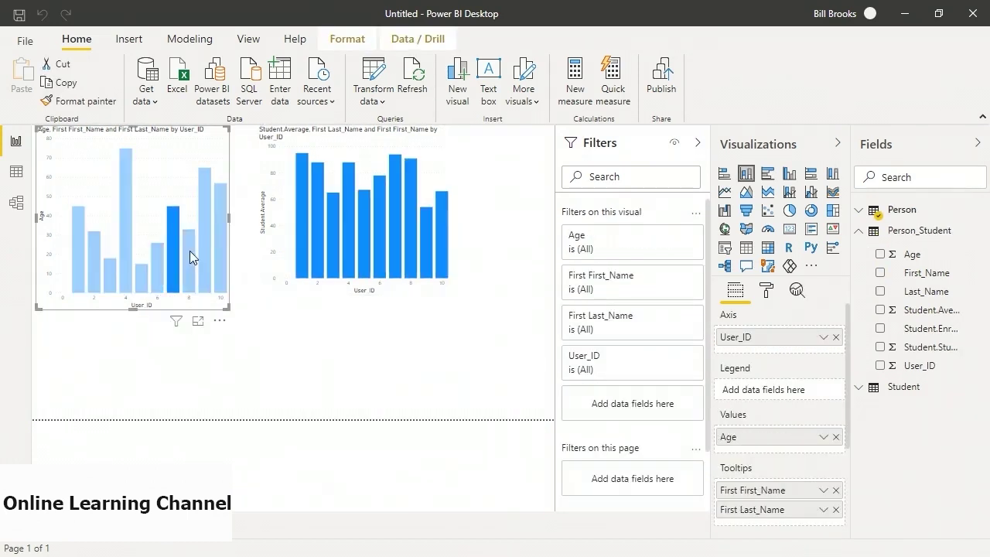
click(189, 250)
click(327, 364)
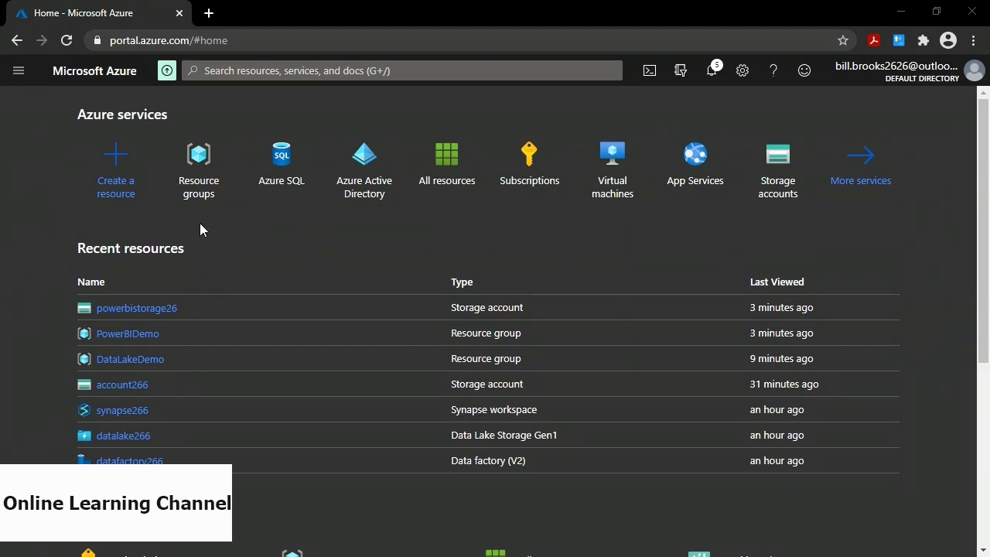
In the Azure portal, open the tables of the powerbistorage26 storage account in the PowerBIDemo resource group.
click(198, 157)
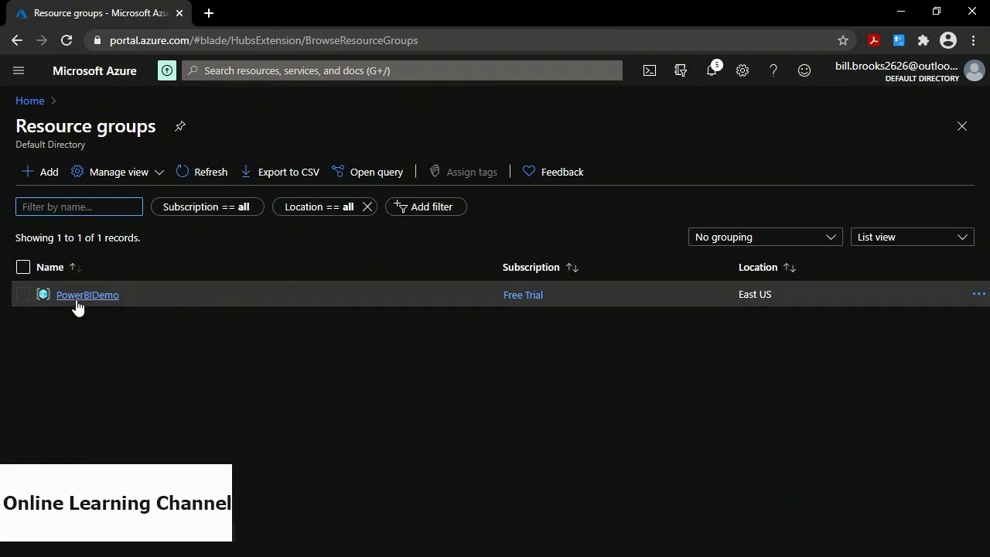
click(76, 301)
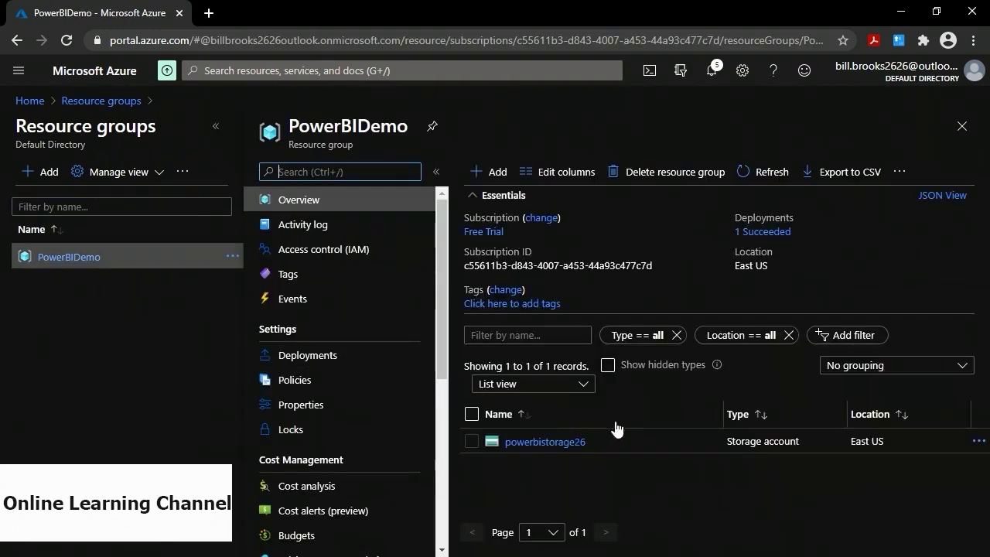
click(568, 444)
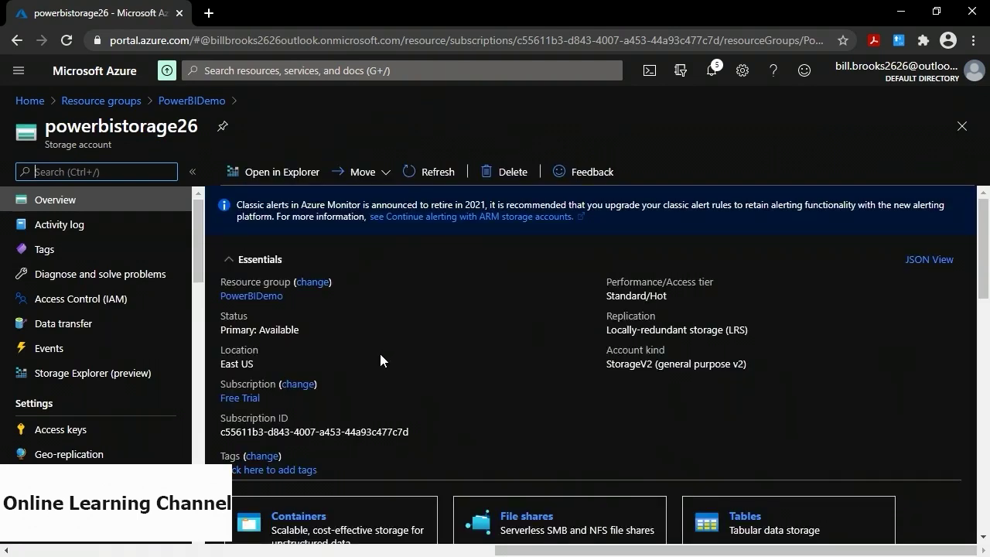
scroll(379, 351, down, 2)
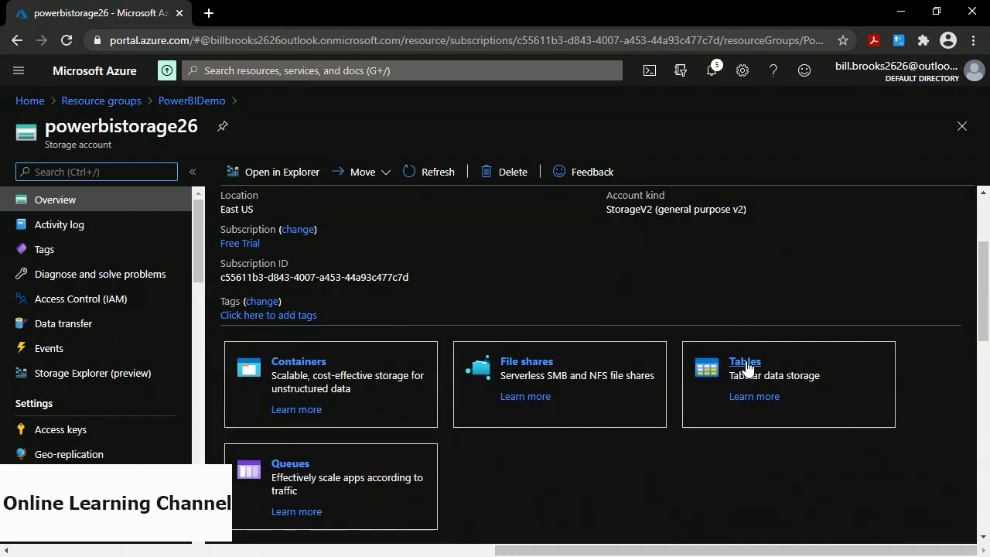
click(745, 362)
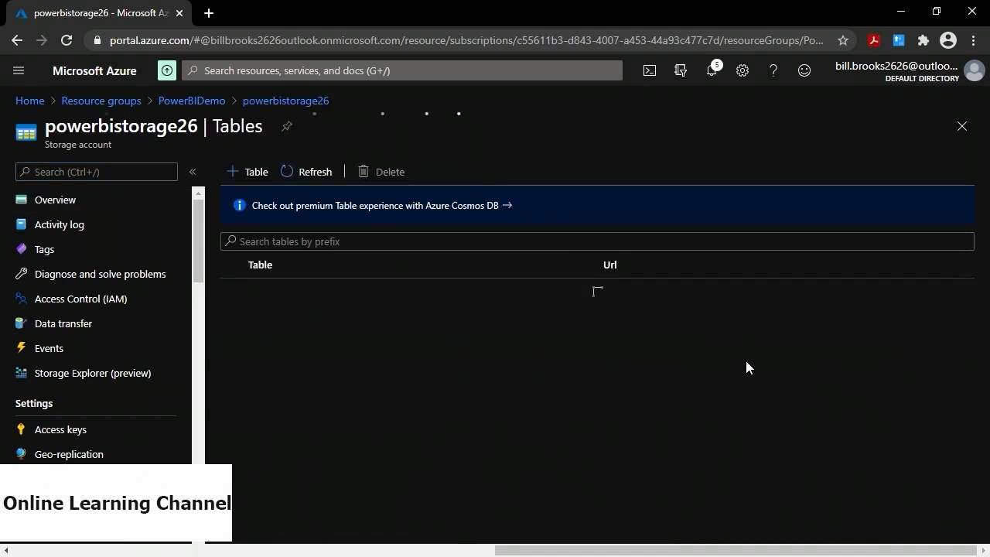
Create a storage table named PowerBIDemo in the storage account.
click(241, 177)
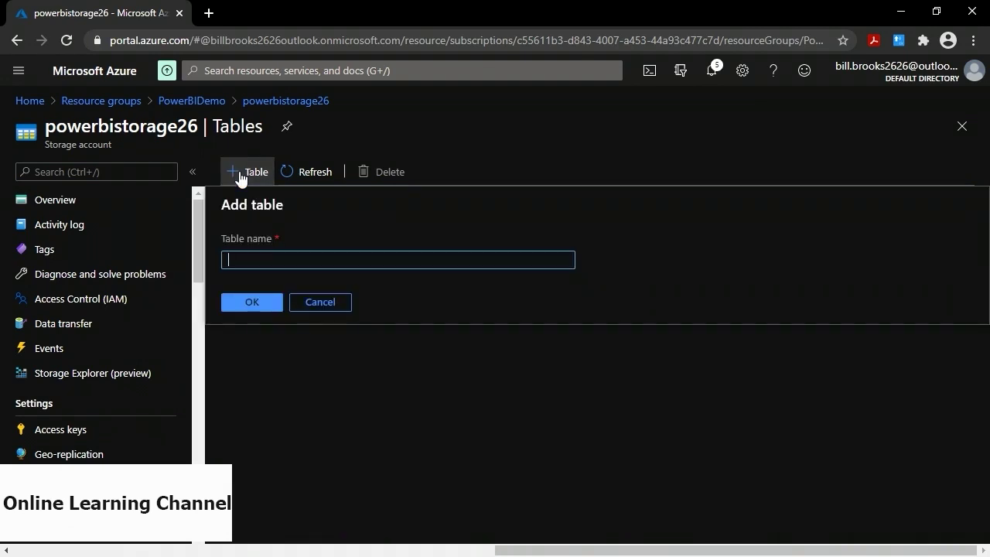
text(PowerBi)
key(BackSpace)
text(IDemo)
click(255, 303)
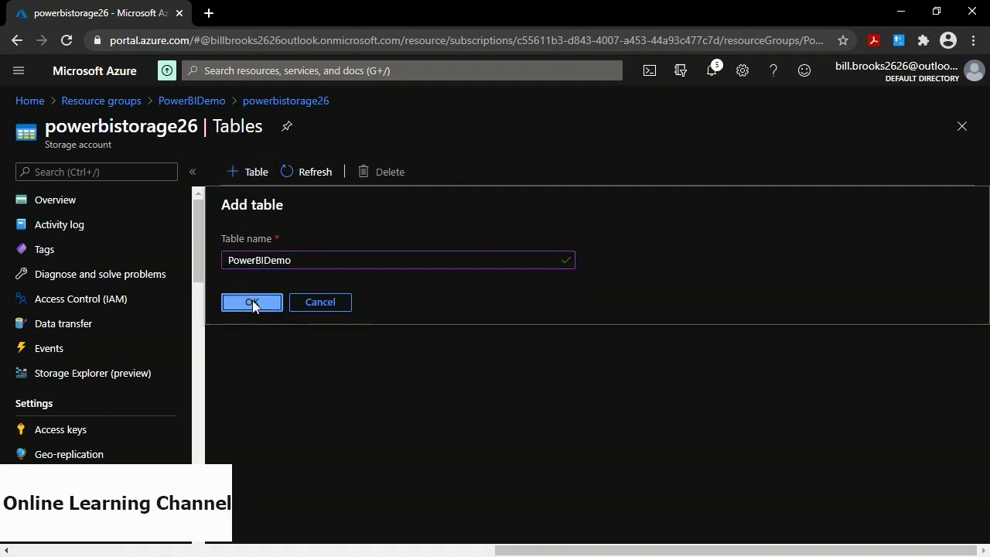
Open the PowerBIDemo table in the storage account's Storage Explorer.
click(112, 374)
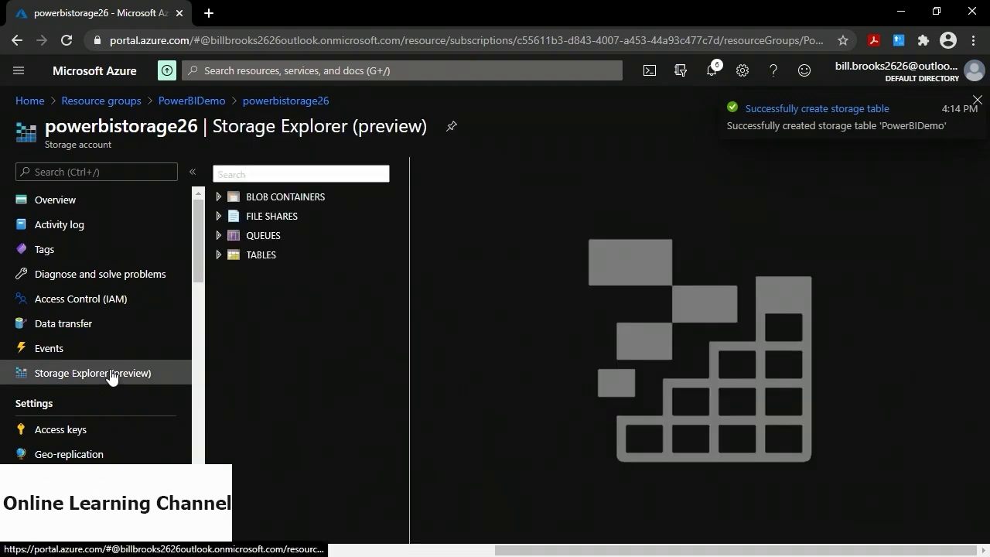
click(219, 256)
click(286, 277)
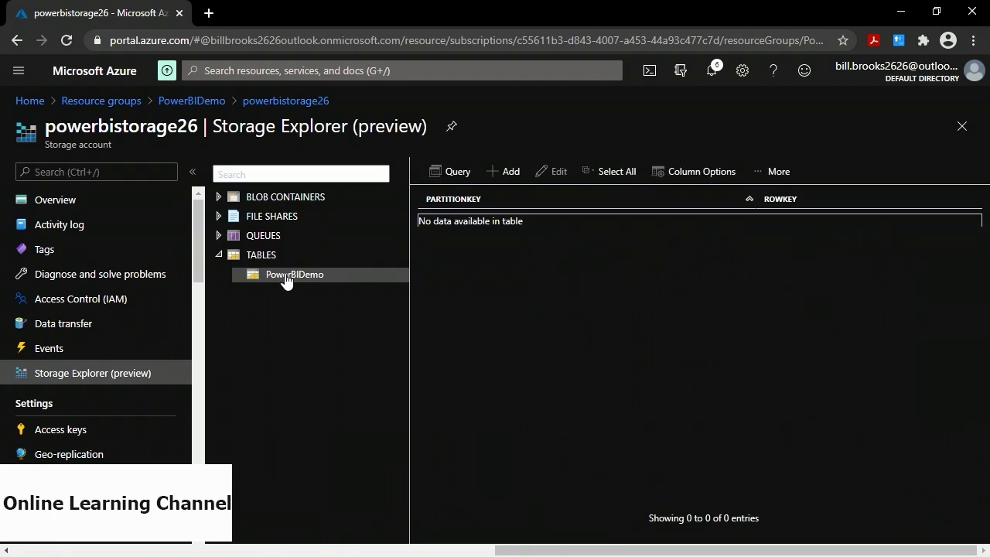
Start a new entity in the PowerBIDemo table with PartitionKey 1 and RowKey 1.
click(510, 173)
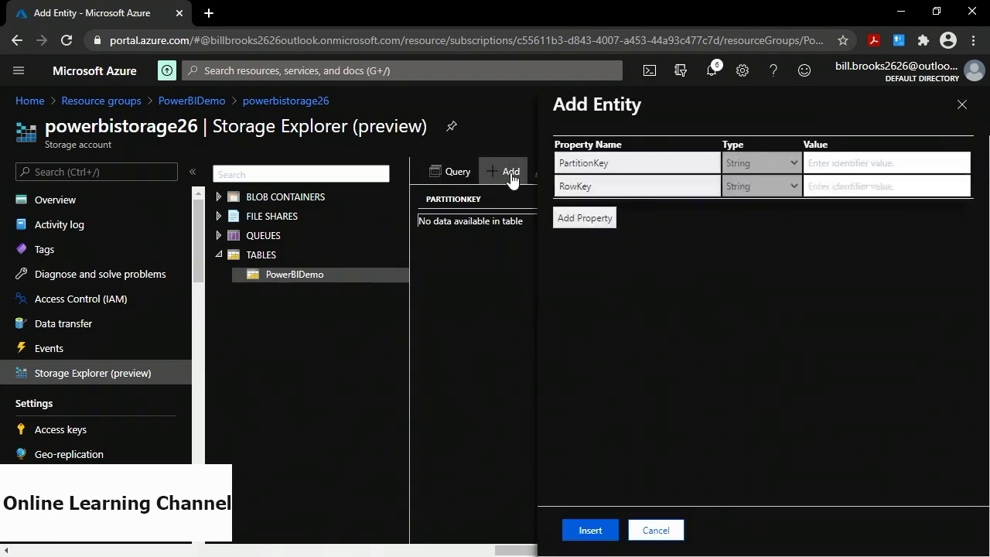
click(872, 162)
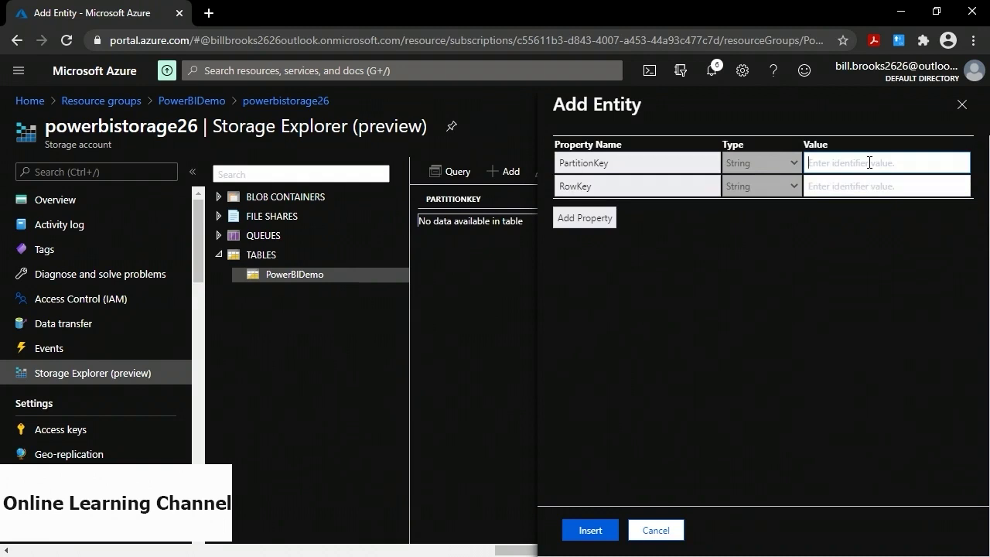
text(1)
click(861, 186)
text(1)
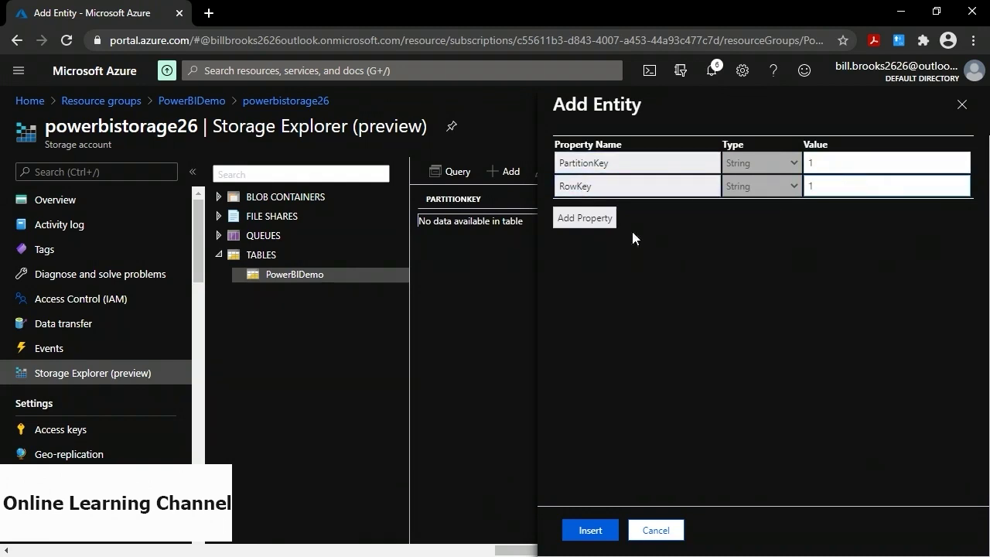
Add a String property called Name to the entity and enter the person's first name as its value.
click(582, 220)
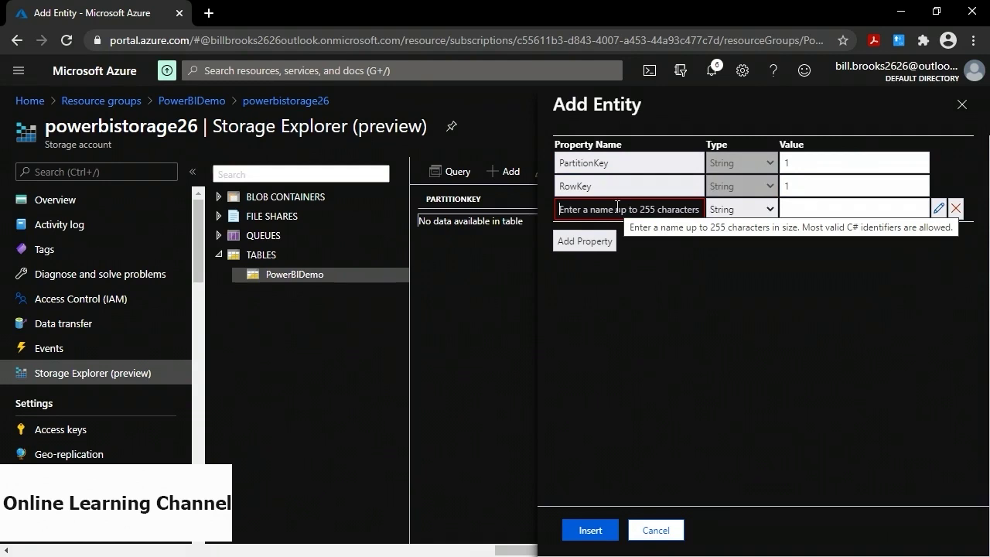
text(Name)
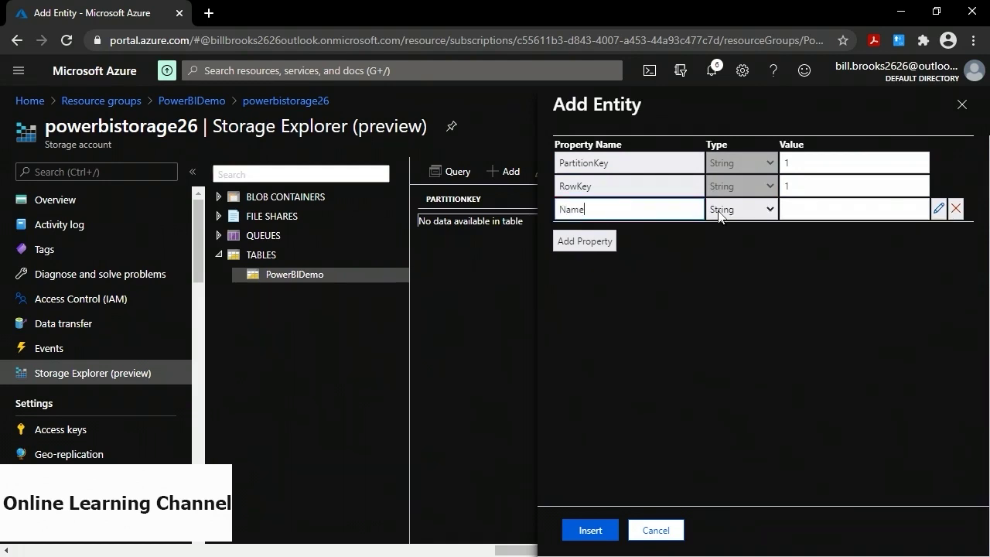
click(808, 205)
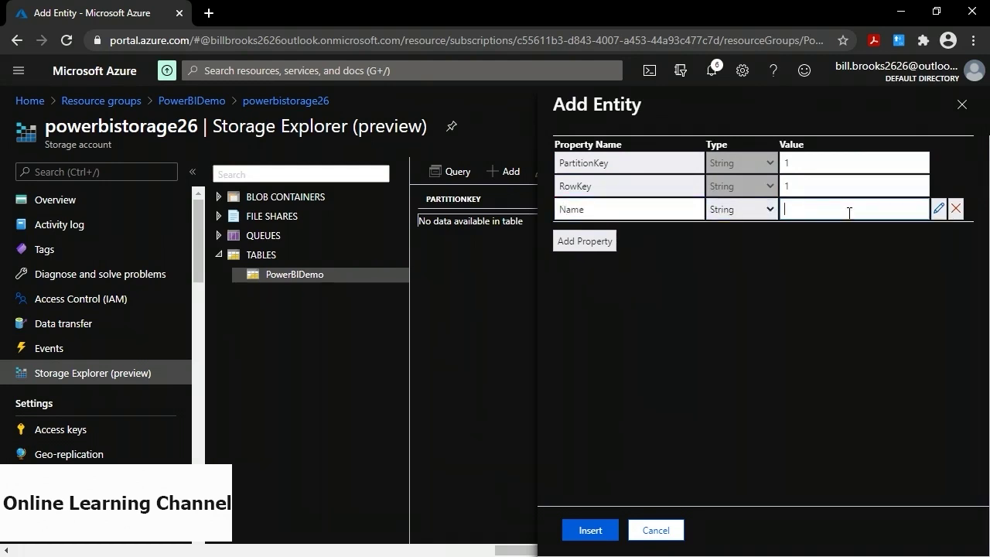
text(George)
Add an Int32 property called Age with the value 23 and insert the entity into the table.
click(588, 242)
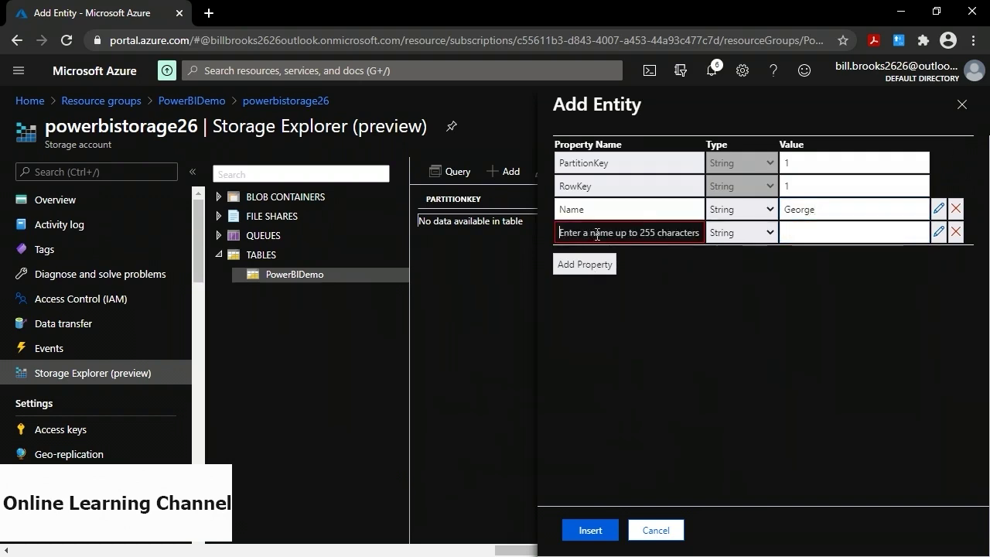
text(Age)
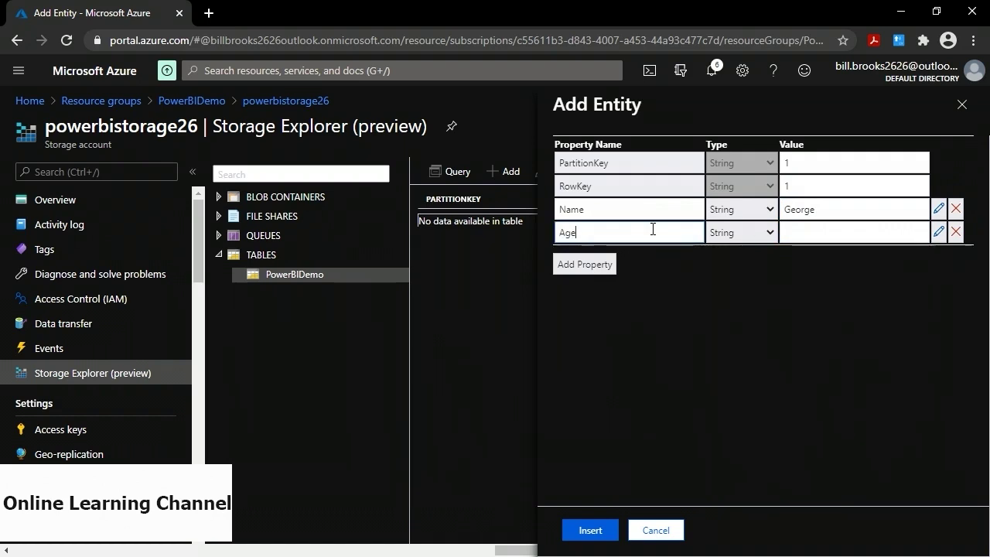
click(761, 233)
click(726, 403)
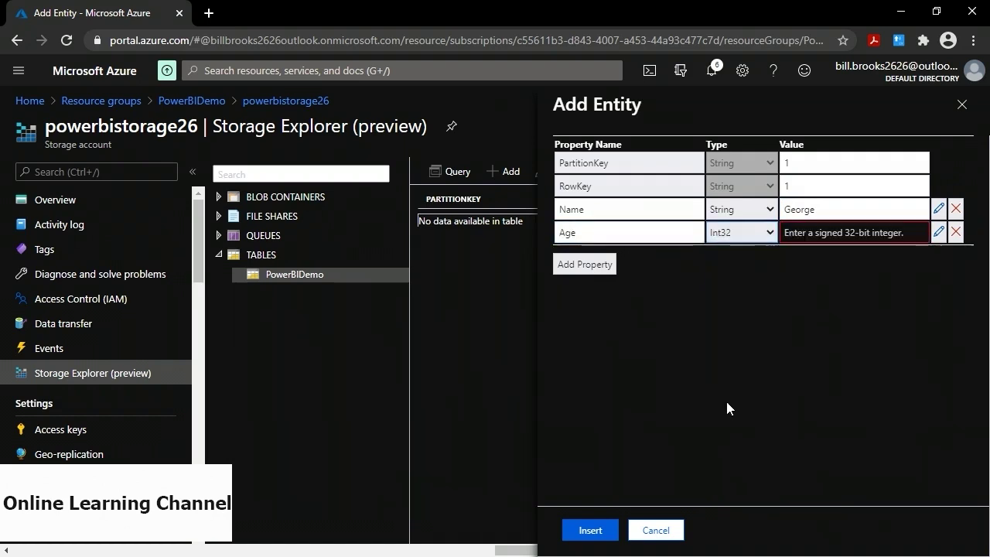
click(851, 232)
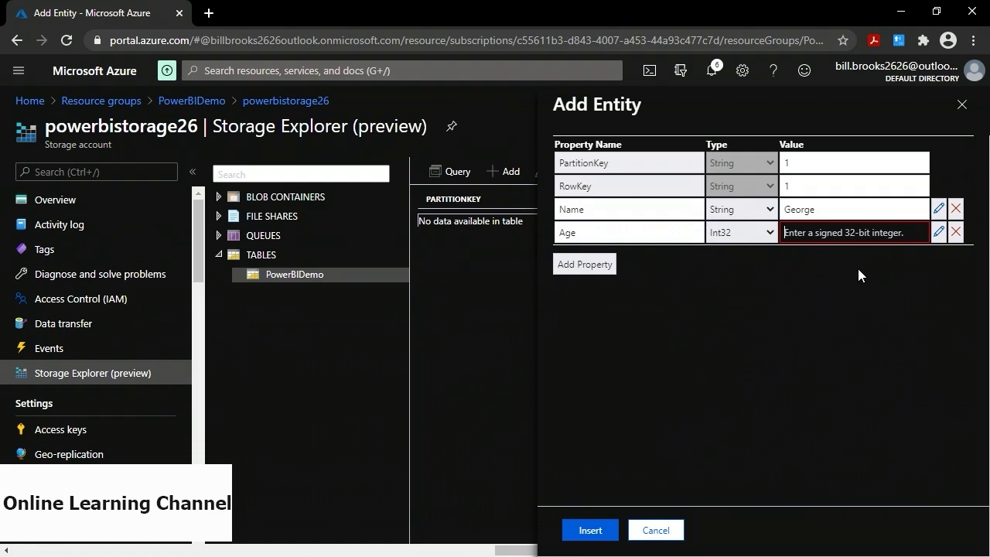
text(23)
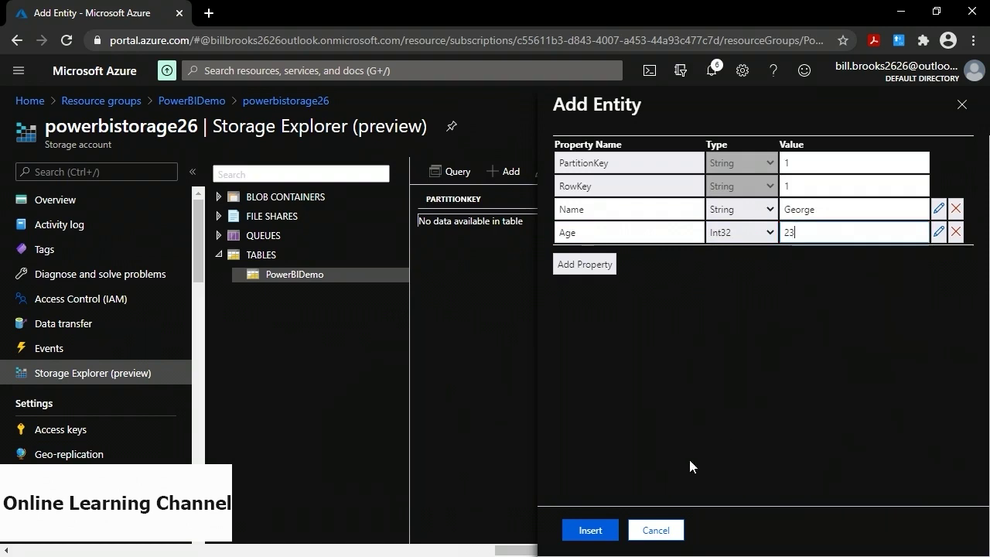
click(597, 532)
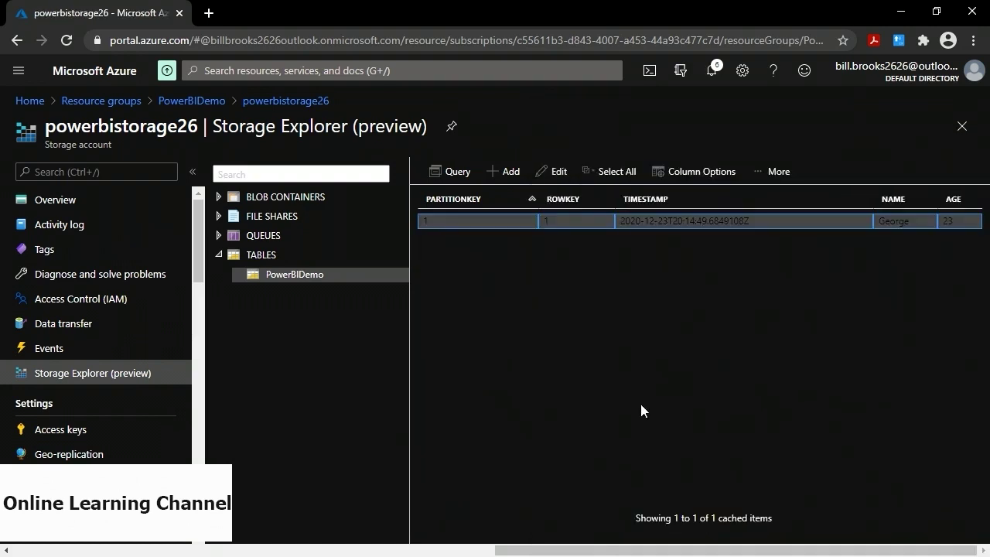
Insert a second entity with PartitionKey 1, RowKey 2, the person's first name as Name, and Age 45.
click(506, 172)
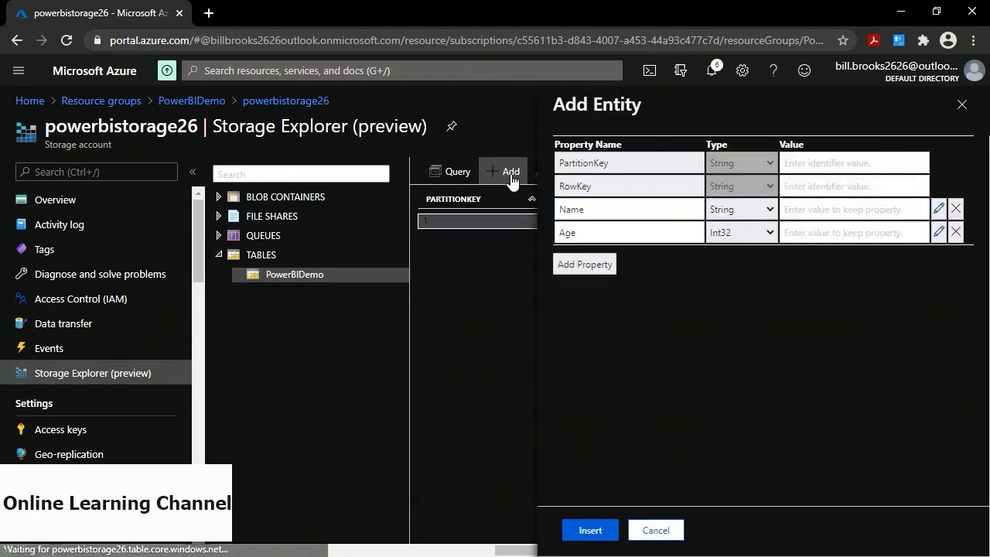
text(1)
click(805, 187)
text(2)
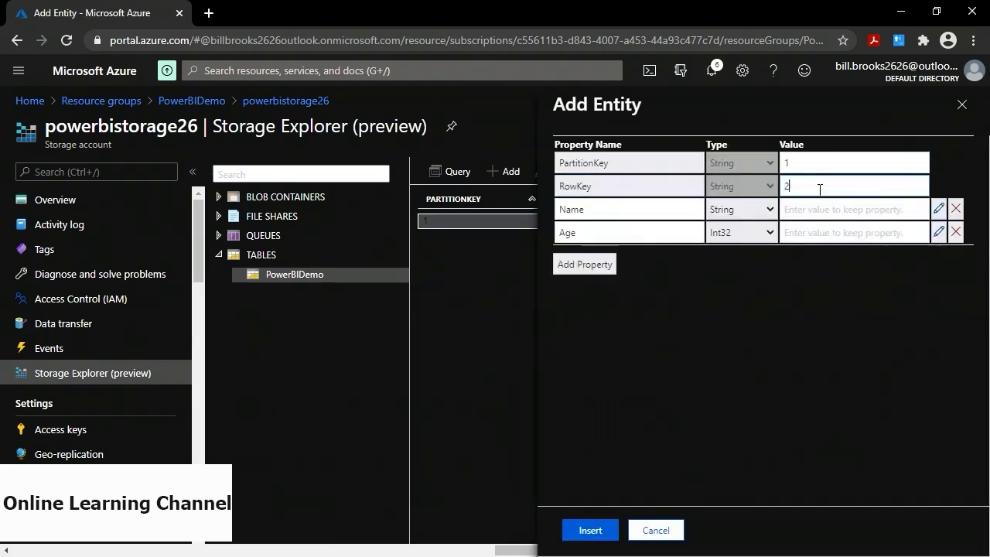
click(817, 209)
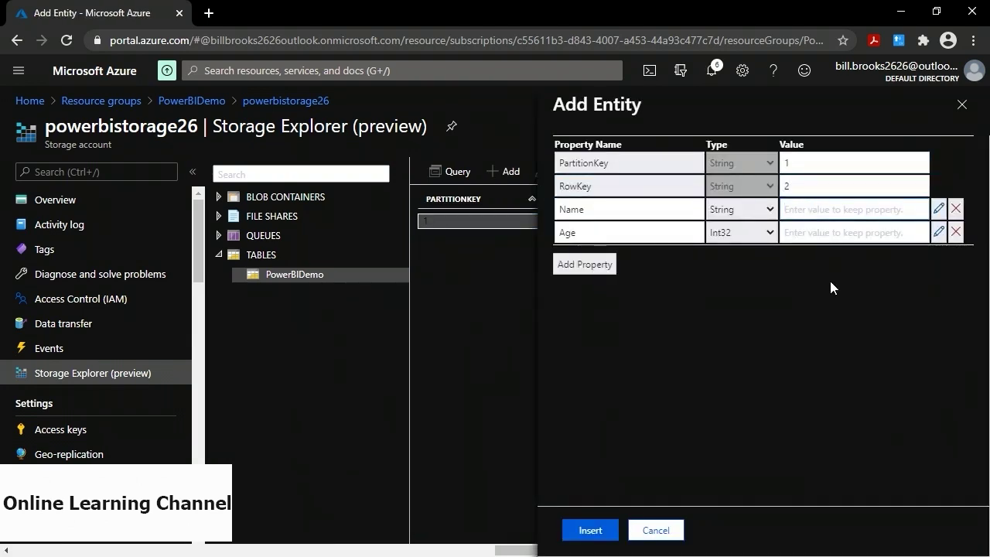
text(Sally)
click(837, 234)
text(45)
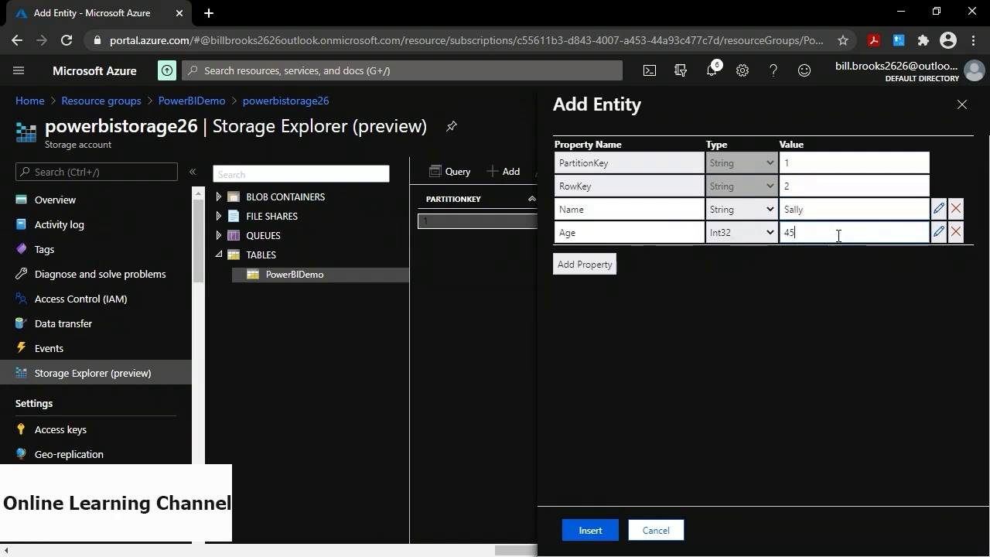
click(593, 530)
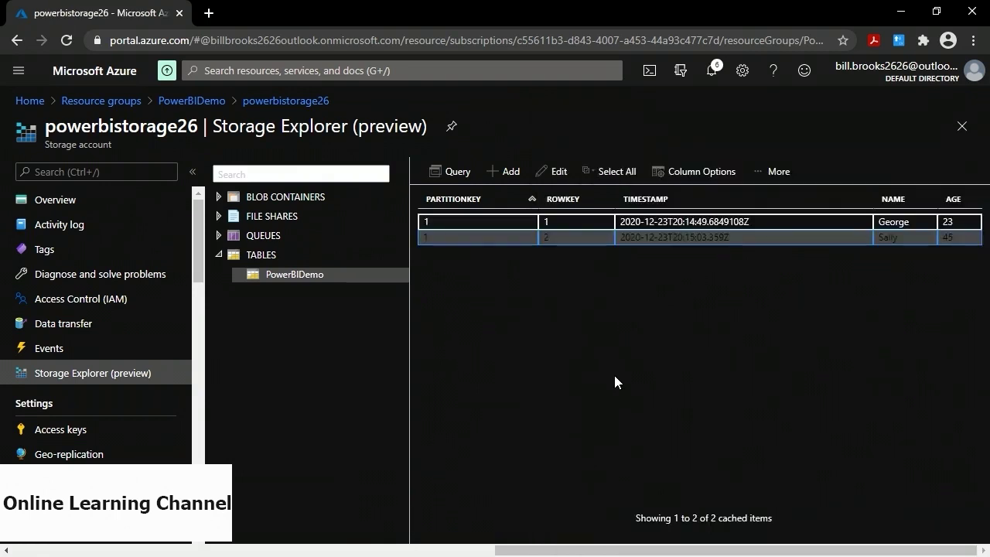
Insert a third entity with PartitionKey 1, RowKey 4, the person's first name as Name, and Age 27.
click(508, 172)
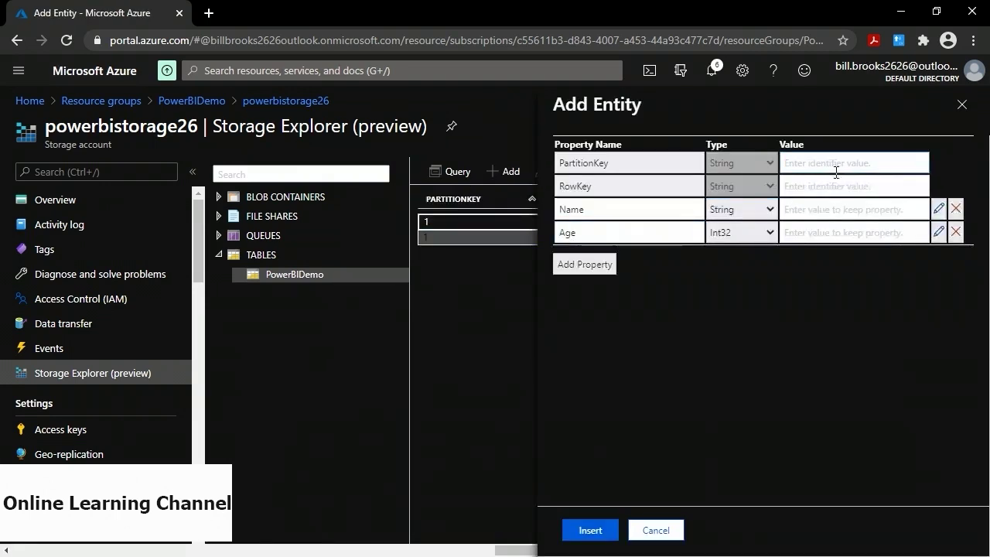
text(1)
click(827, 186)
text(4)
click(828, 207)
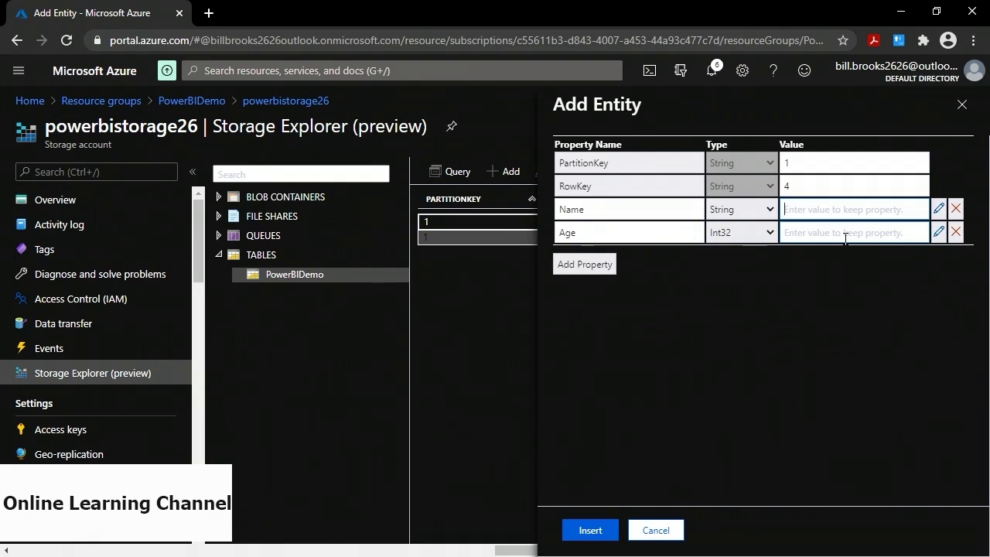
text(Peter)
click(845, 236)
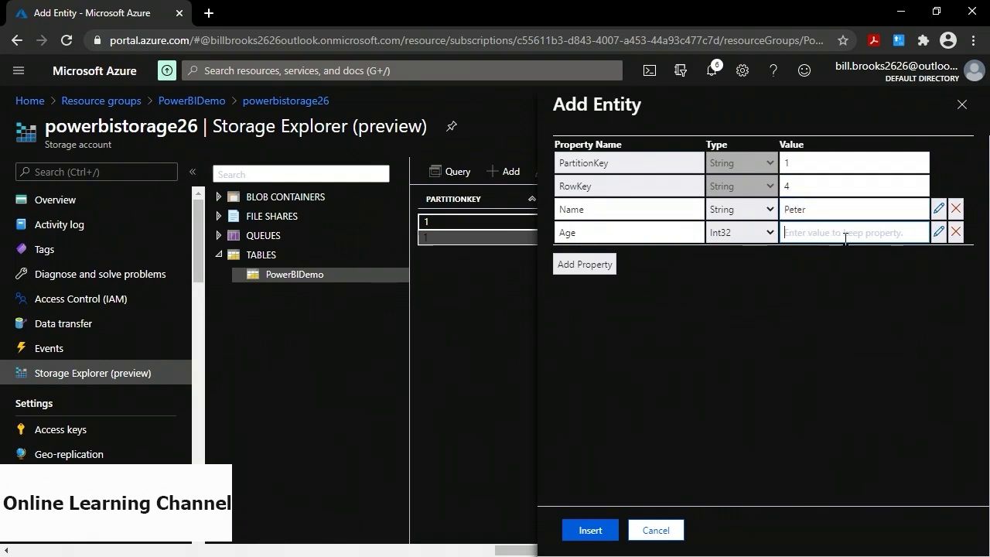
text(27)
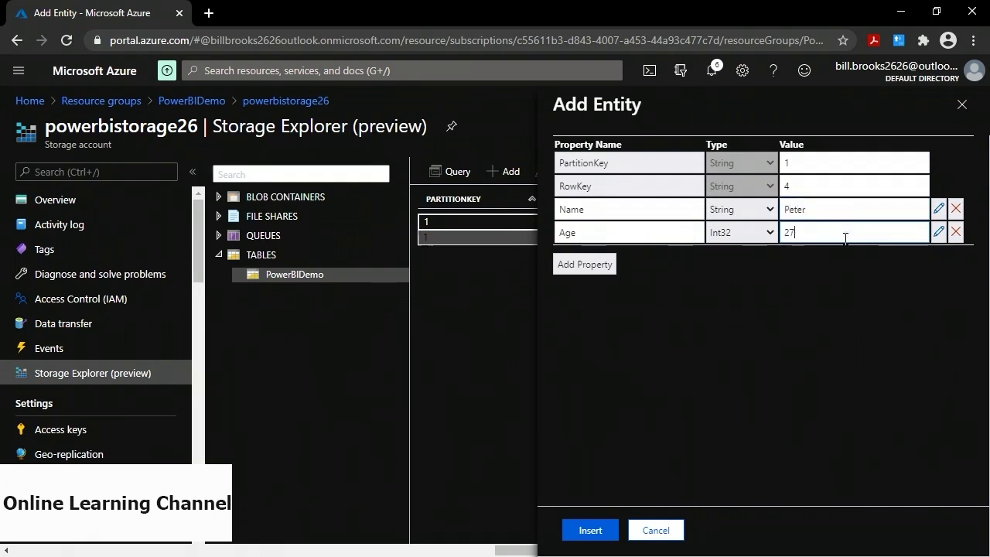
click(587, 531)
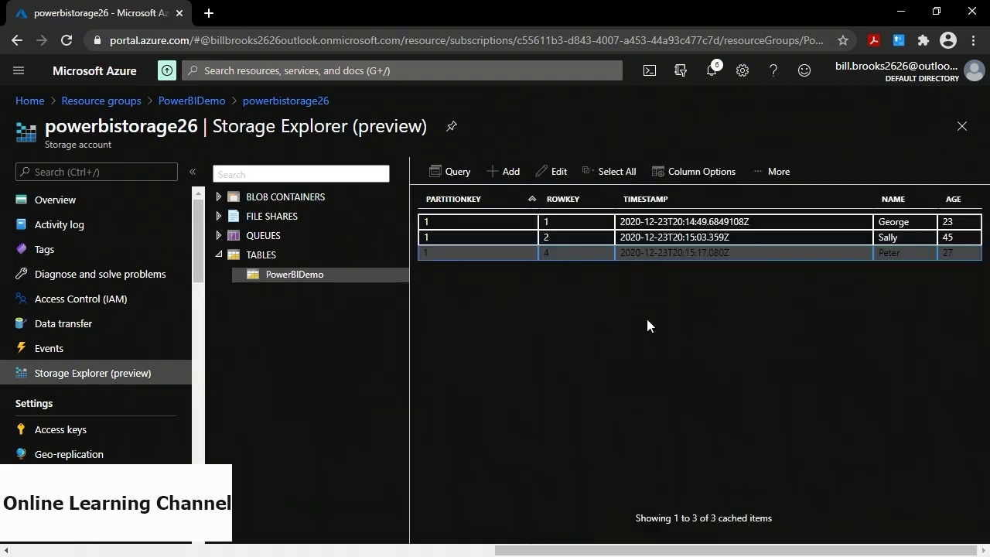
Insert a fourth entity with PartitionKey 1, RowKey 5, the person's first name as Name, and Age 56.
click(509, 172)
click(822, 159)
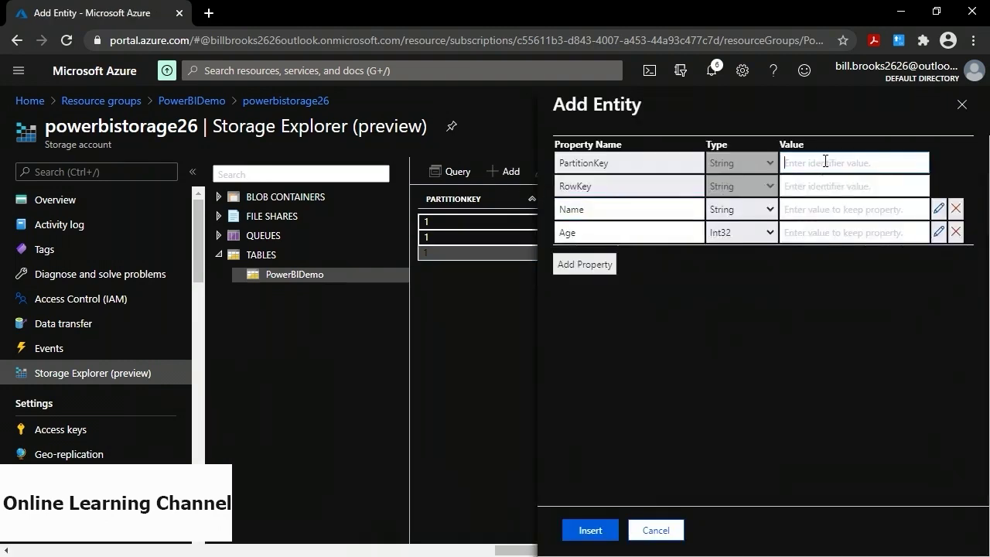
text(1)
click(822, 183)
text(5)
click(818, 209)
text(Pauline)
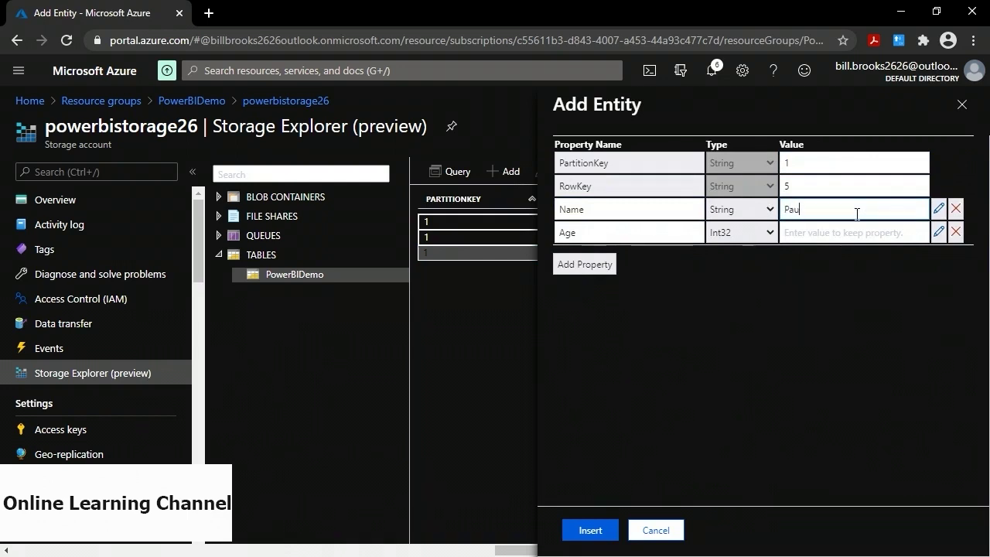
click(845, 232)
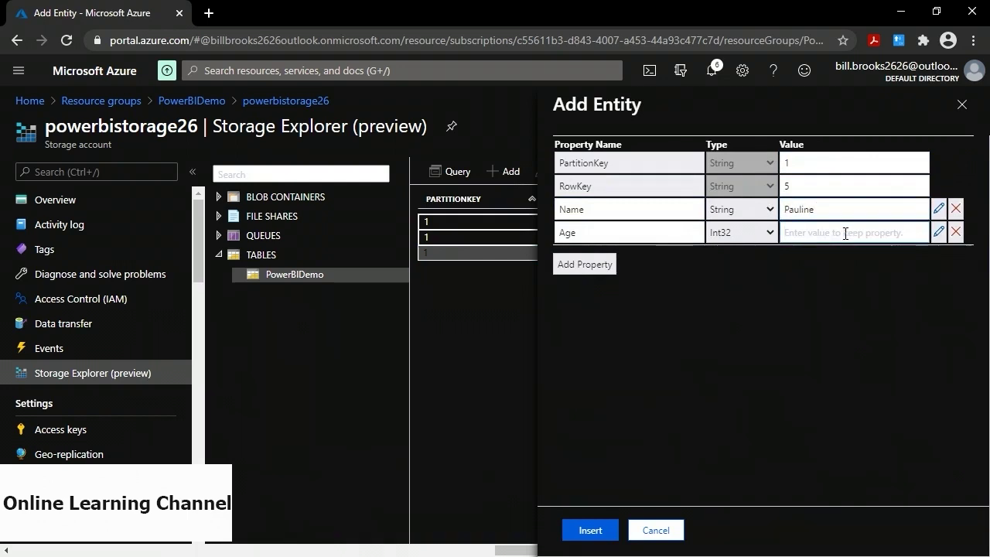
text(56)
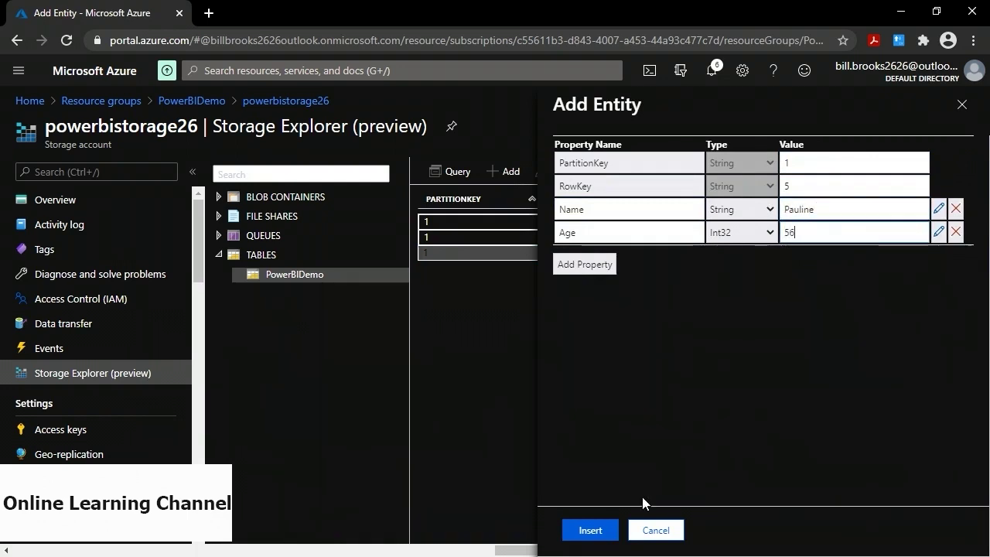
click(590, 530)
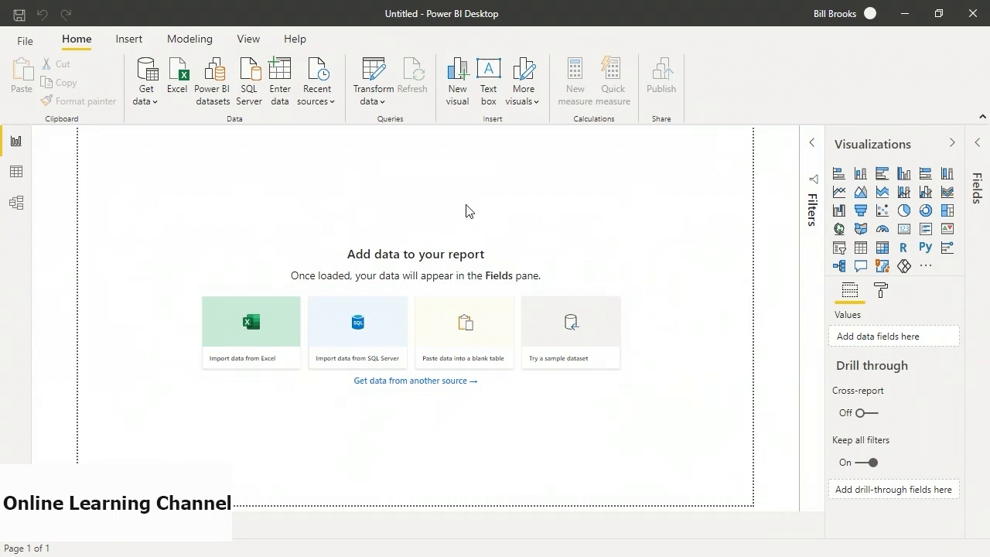
In Power BI Desktop, browse the available data source categories and start a connection to Azure Table Storage.
click(146, 97)
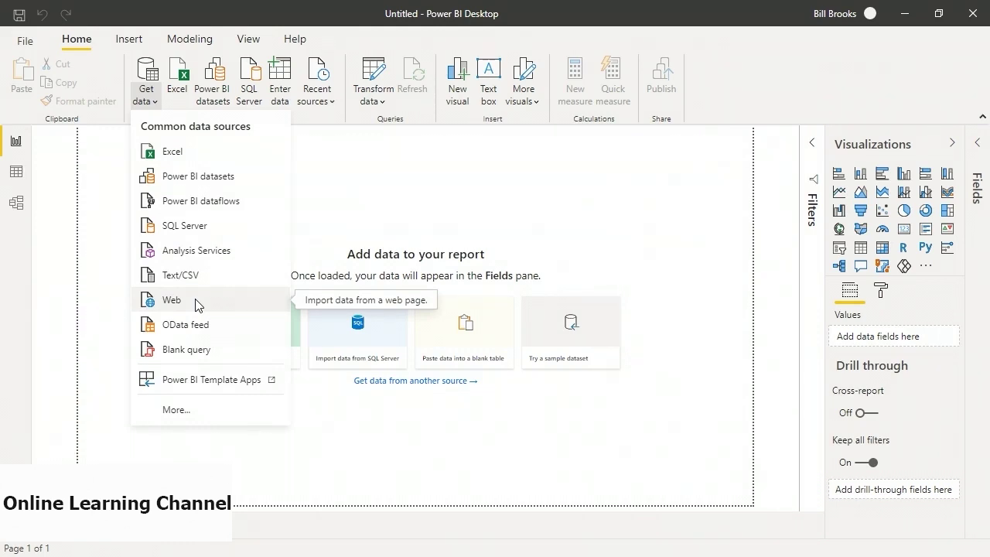
click(176, 409)
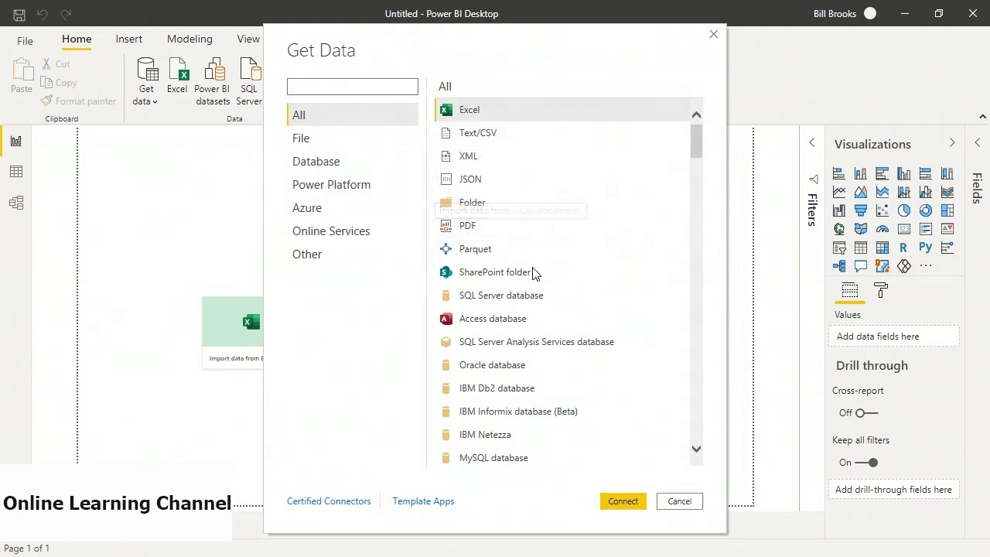
click(319, 142)
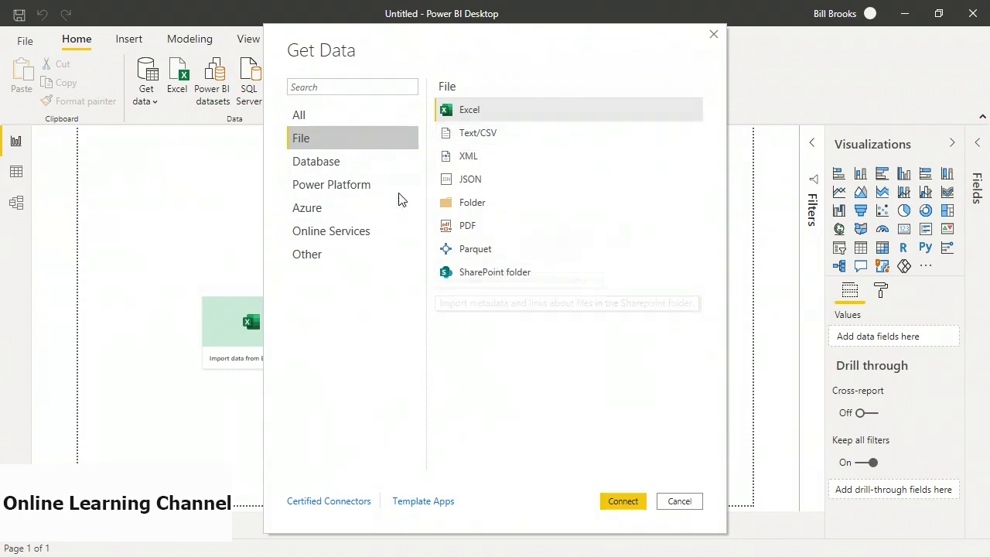
click(351, 165)
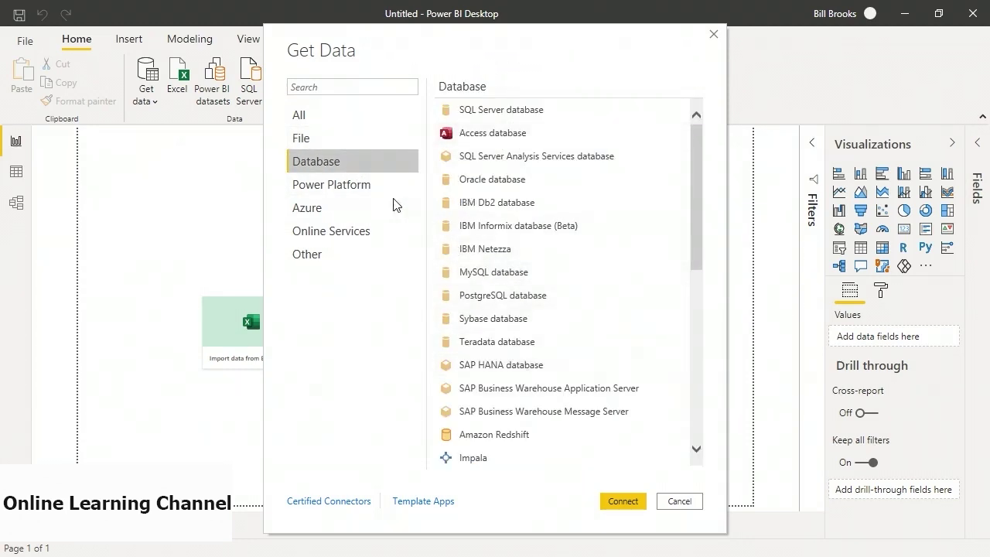
click(332, 208)
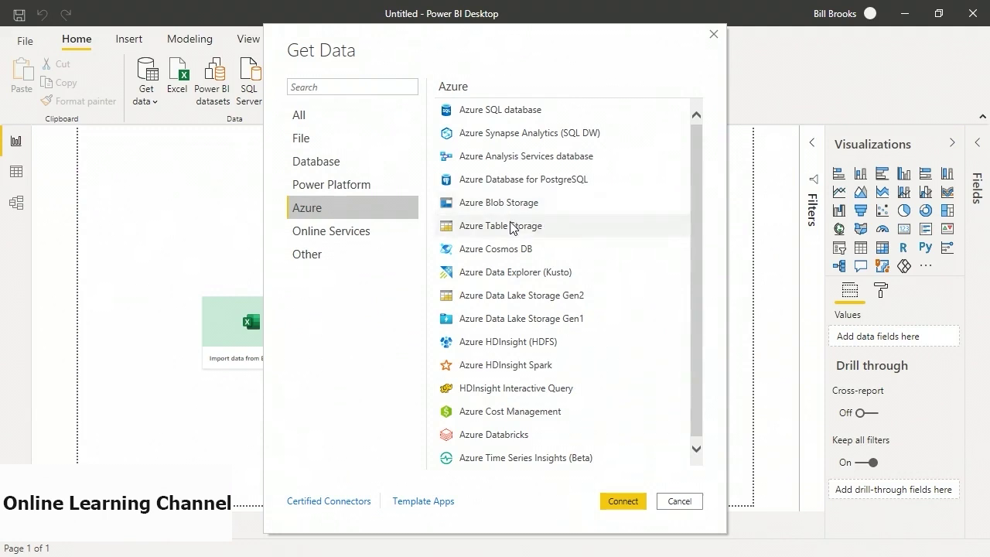
click(509, 225)
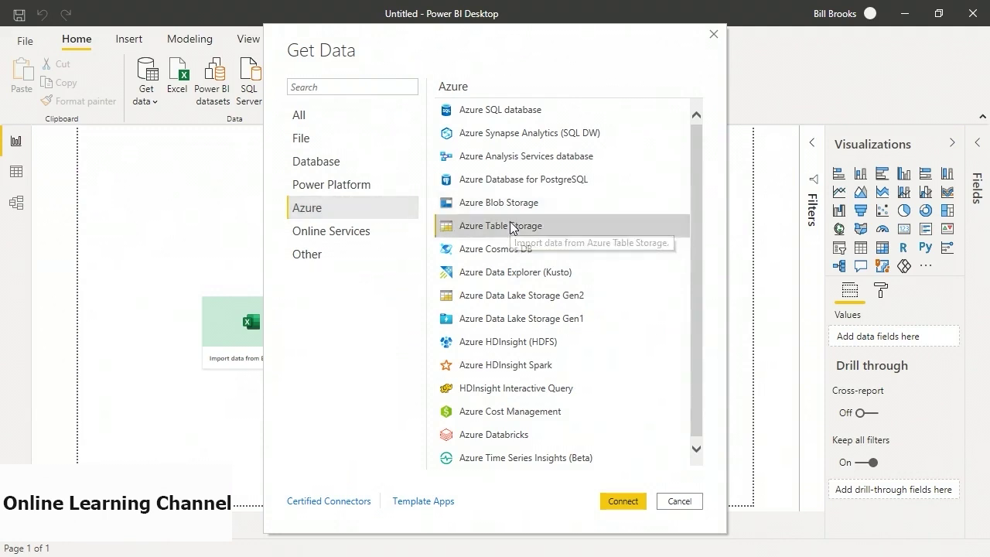
click(620, 503)
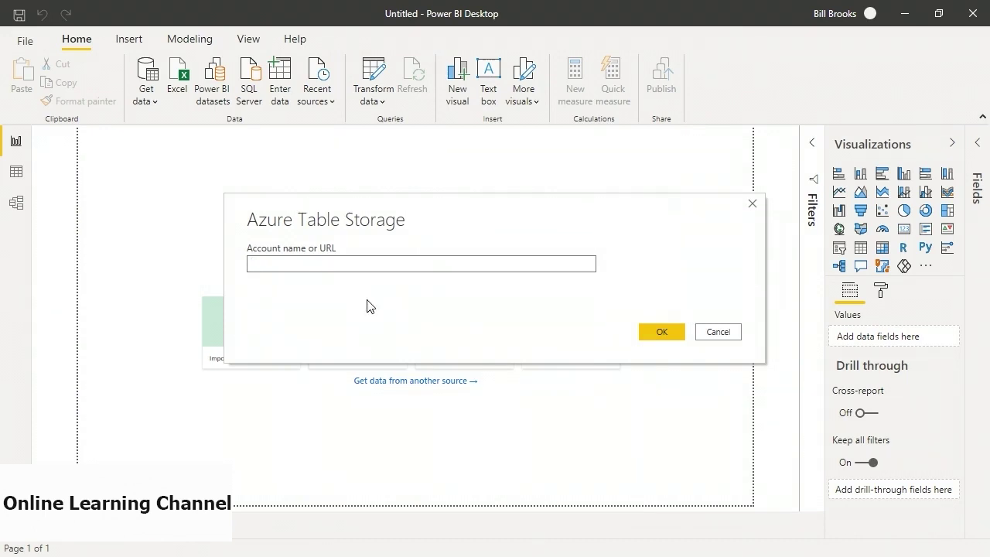
Switch to the Azure portal and copy the Table service URL from the powerbistorage26 storage account's properties.
key(alt+Tab)
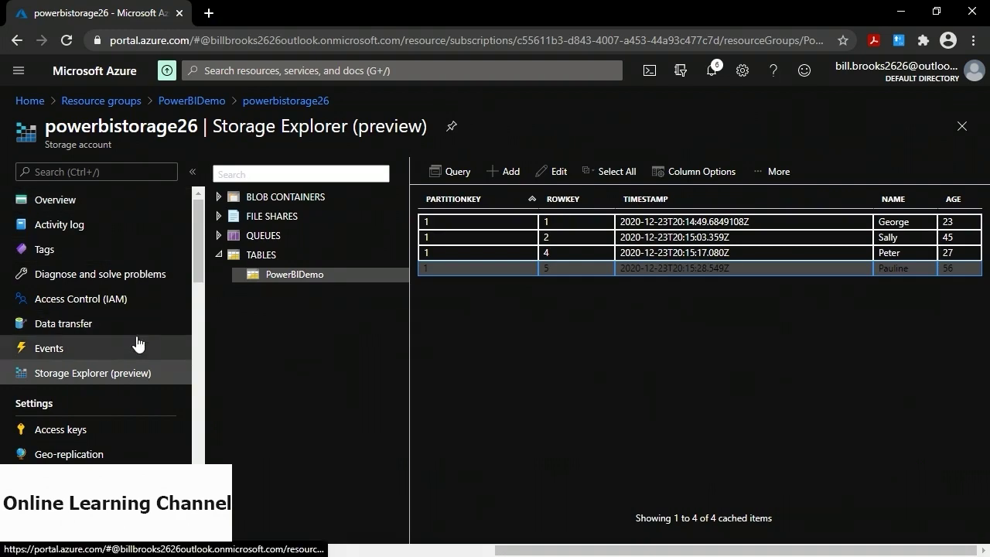
scroll(134, 342, down, 3)
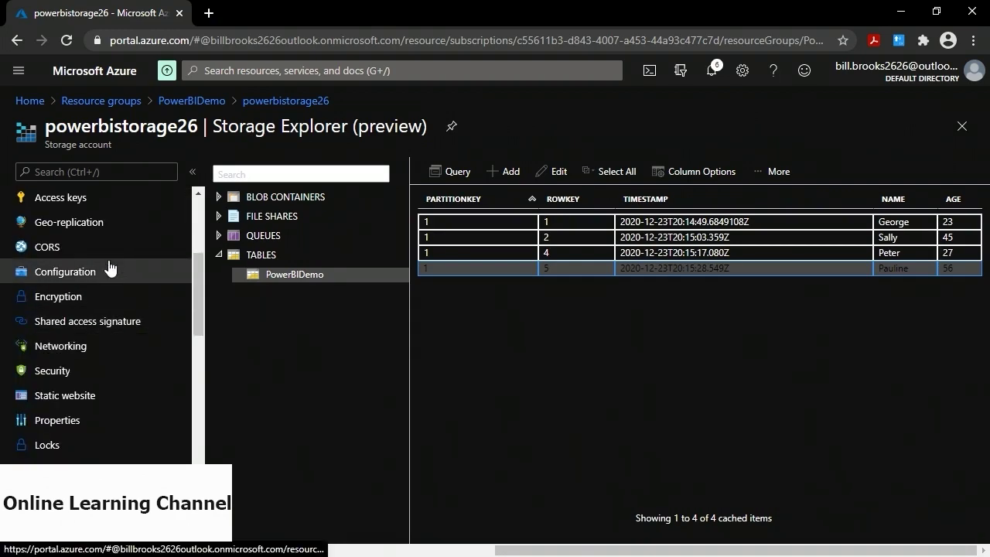
click(101, 420)
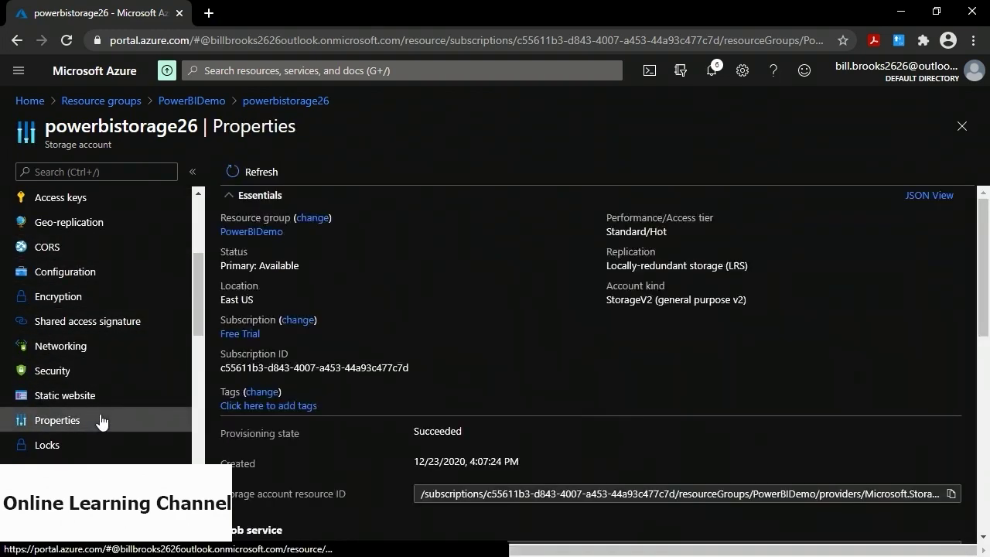
scroll(291, 352, down, 8)
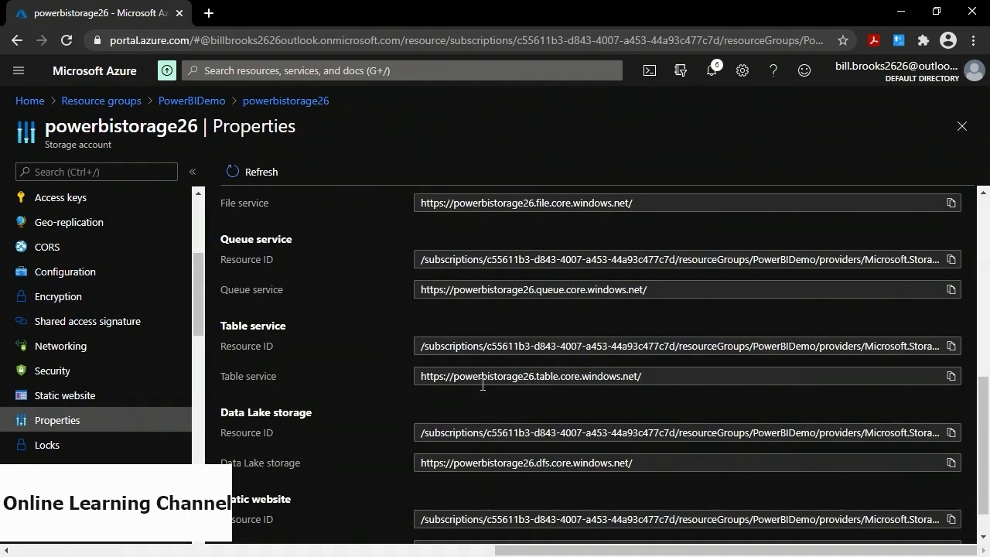
click(951, 376)
Return to Power BI Desktop and submit the copied Table service URL as the Azure Table Storage account address.
key(alt+Tab)
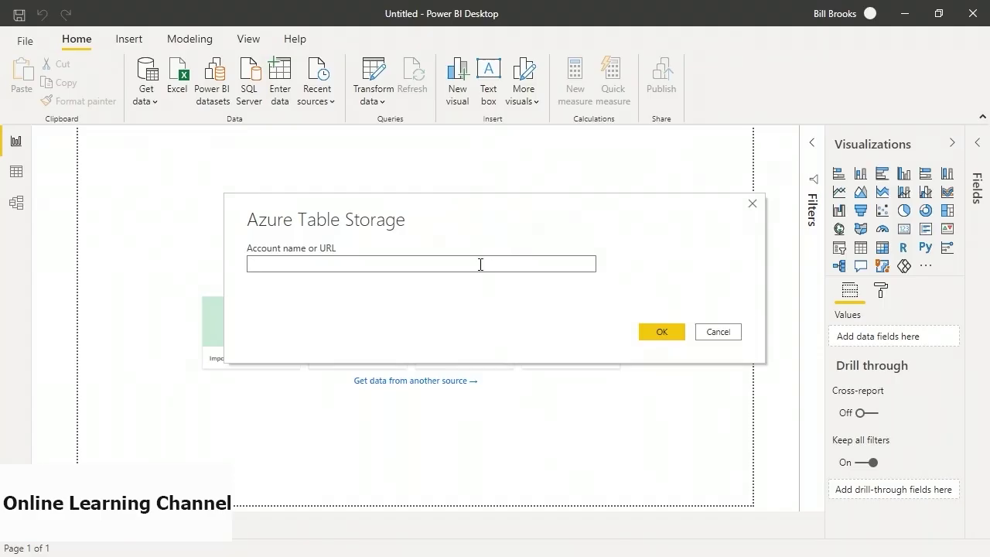
key(ctrl+v)
click(662, 332)
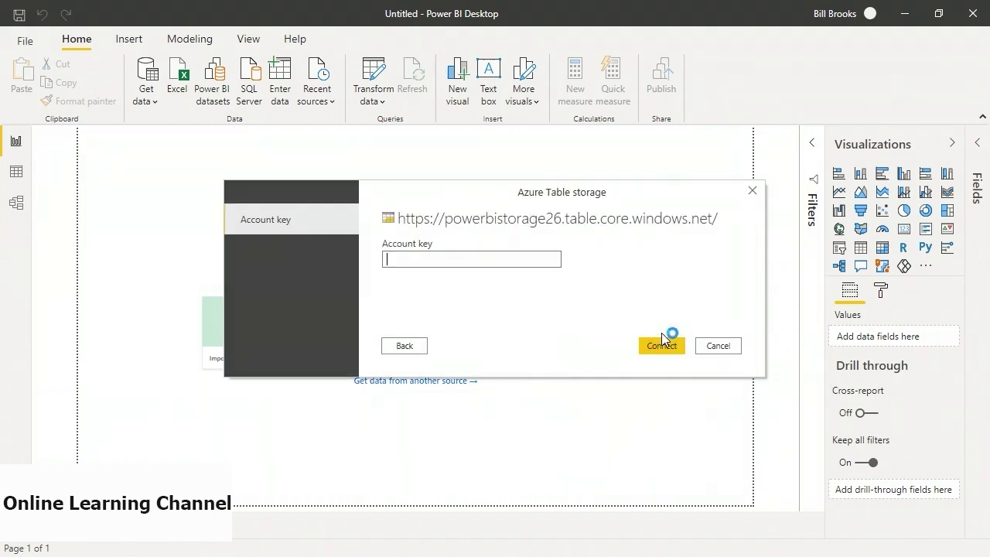
Switch to the Azure portal, reveal the storage account's access keys, and copy the key1 value.
key(alt+Tab)
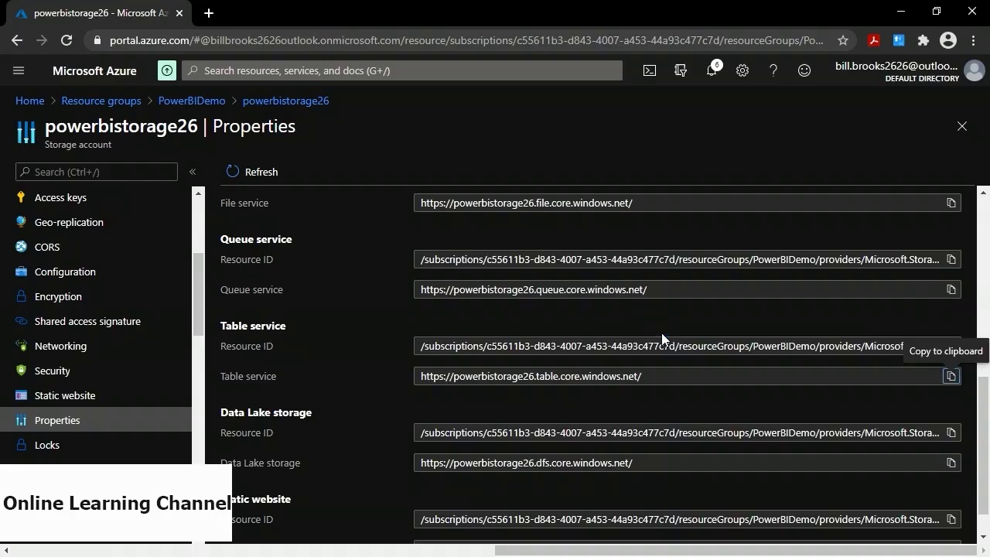
scroll(77, 239, up, 1)
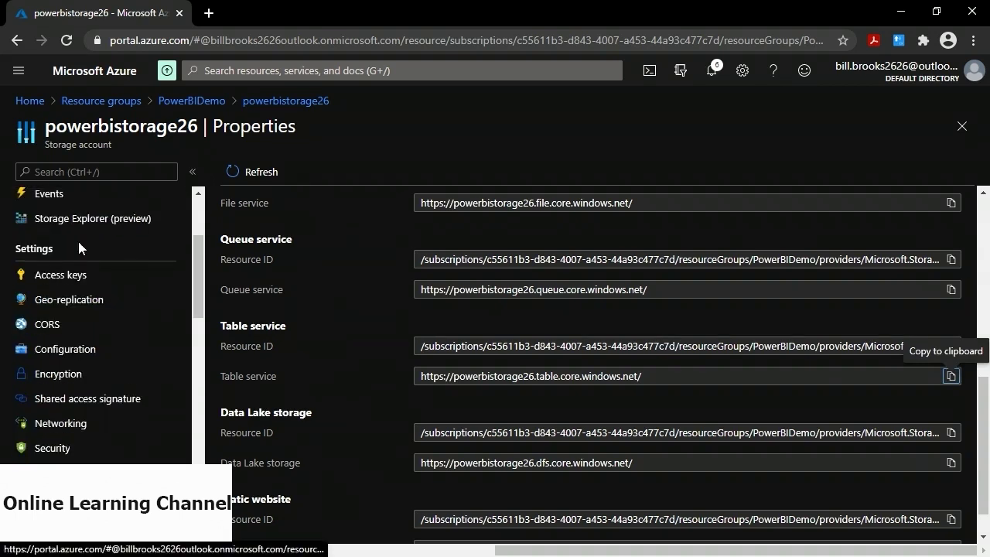
click(69, 275)
click(256, 315)
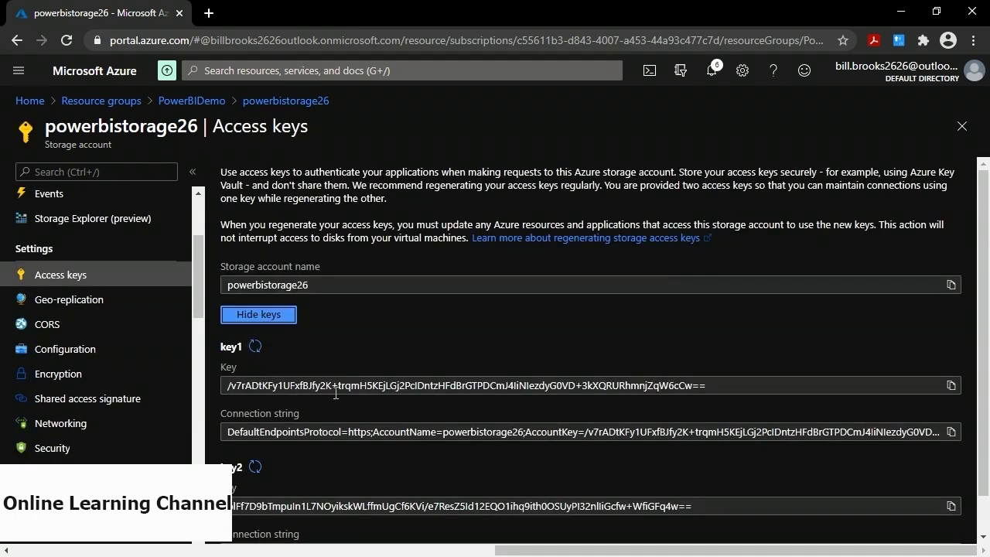
click(951, 385)
Return to Power BI Desktop, paste the copied storage account key, and connect to the table storage.
key(alt+Tab)
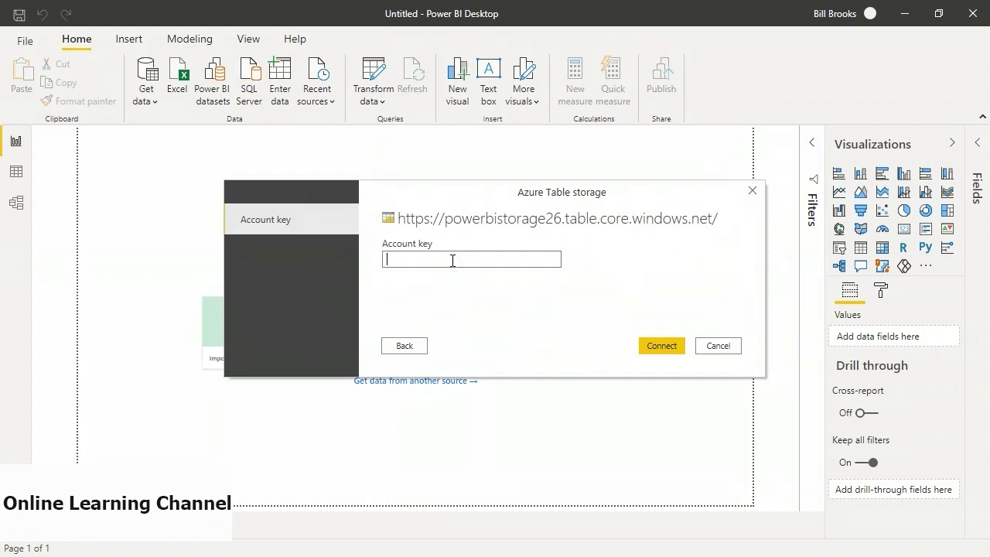
click(460, 260)
key(ctrl+v)
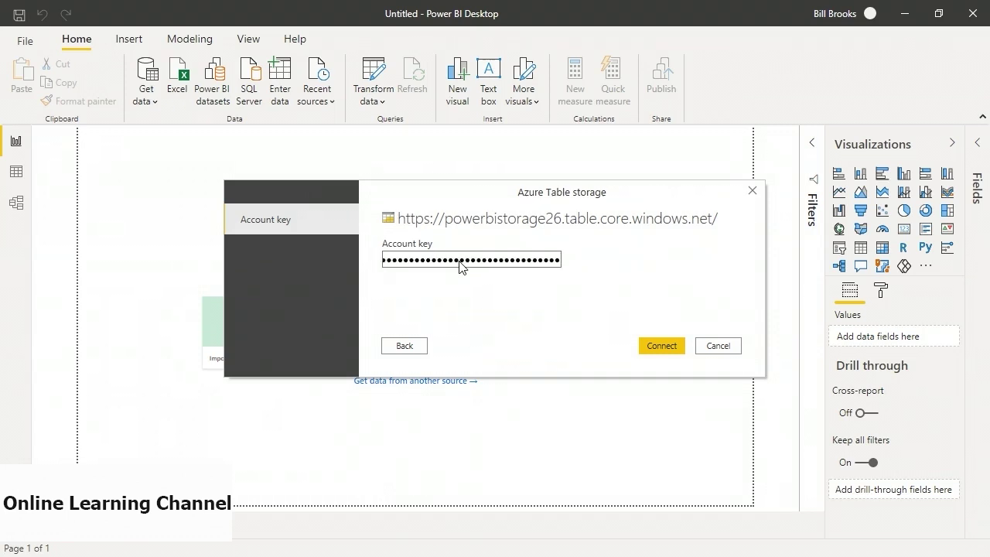
click(654, 345)
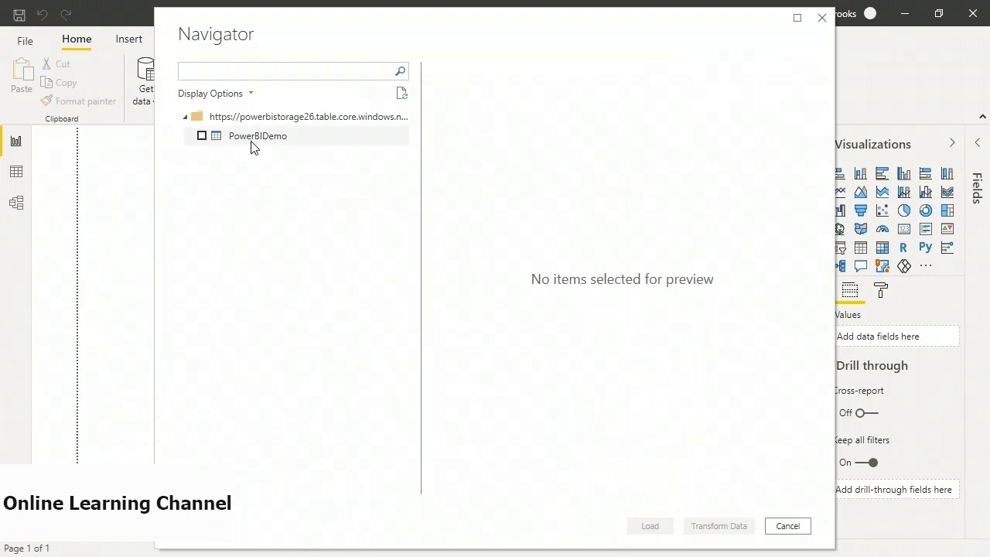
Preview and select the PowerBIDemo table, and open it for transformation in a maximized Power Query Editor.
click(272, 138)
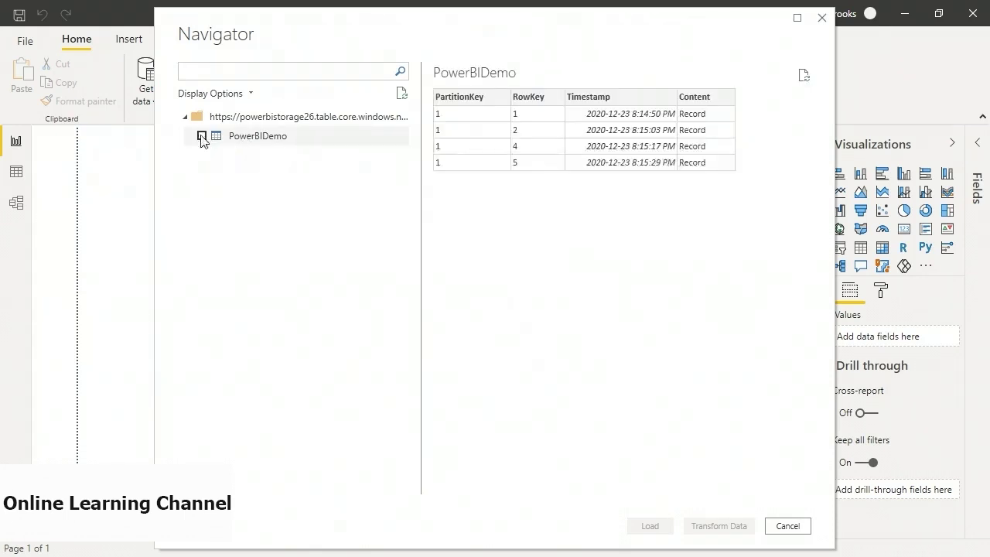
click(202, 136)
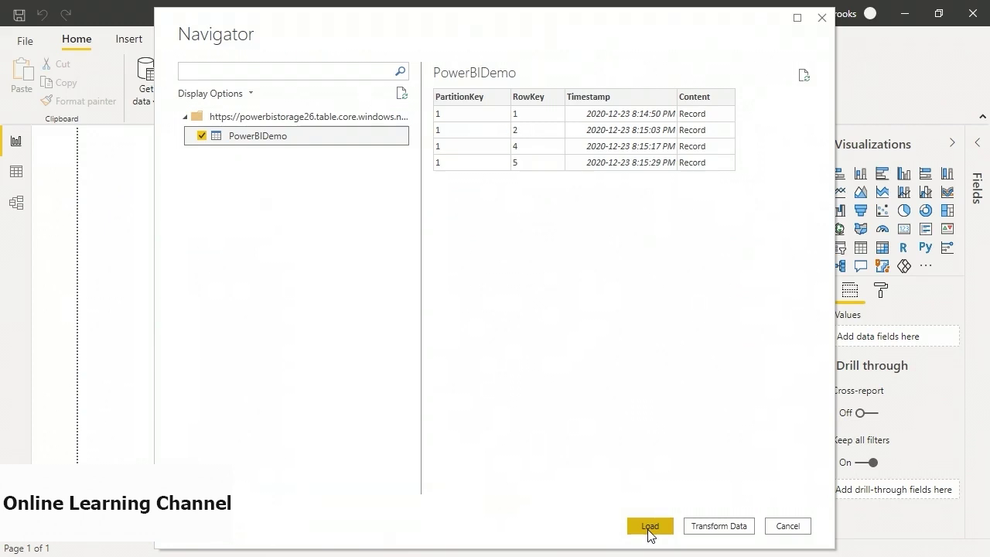
click(718, 526)
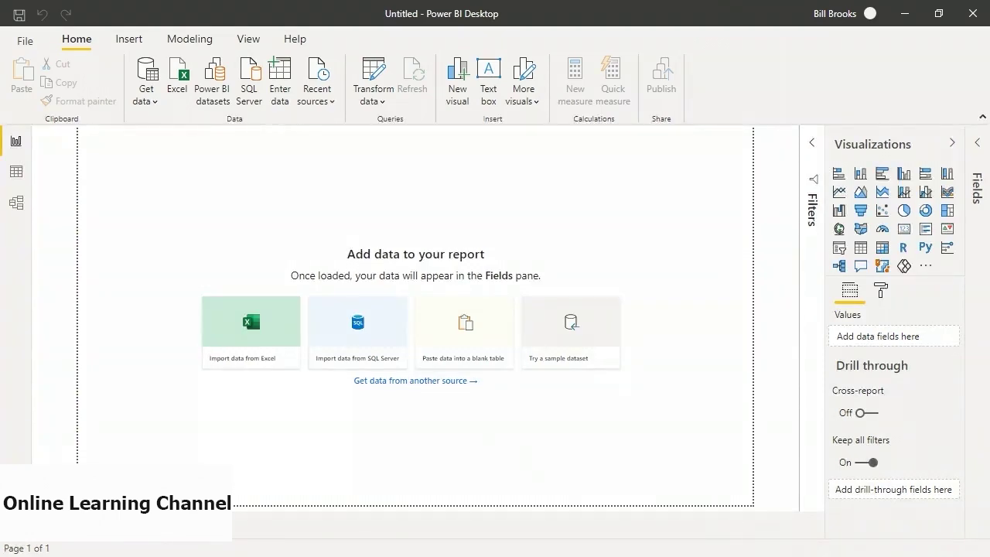
drag(950, 106, 1, 77)
key(super+Up)
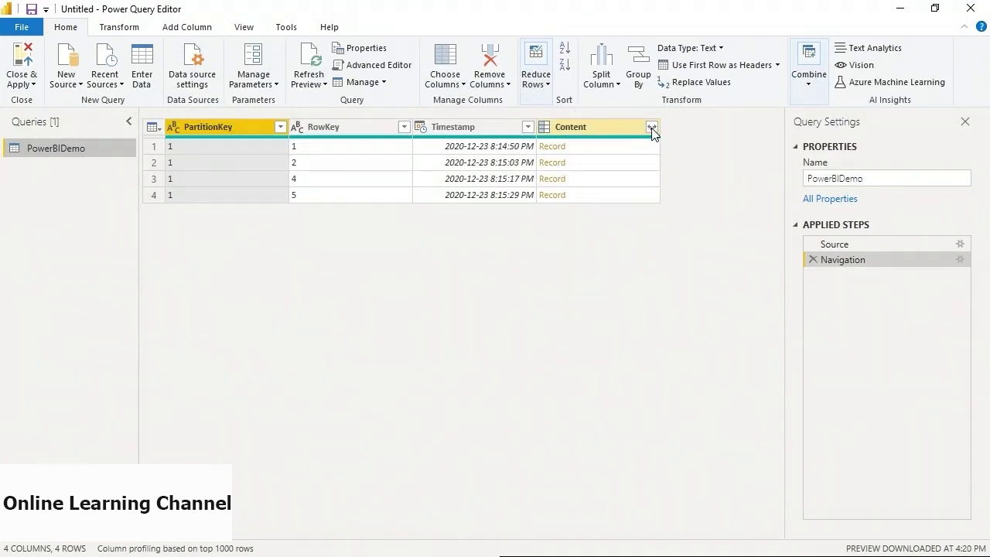
Expand the Content column into its Name and Age fields, using the original column name as prefix.
click(652, 129)
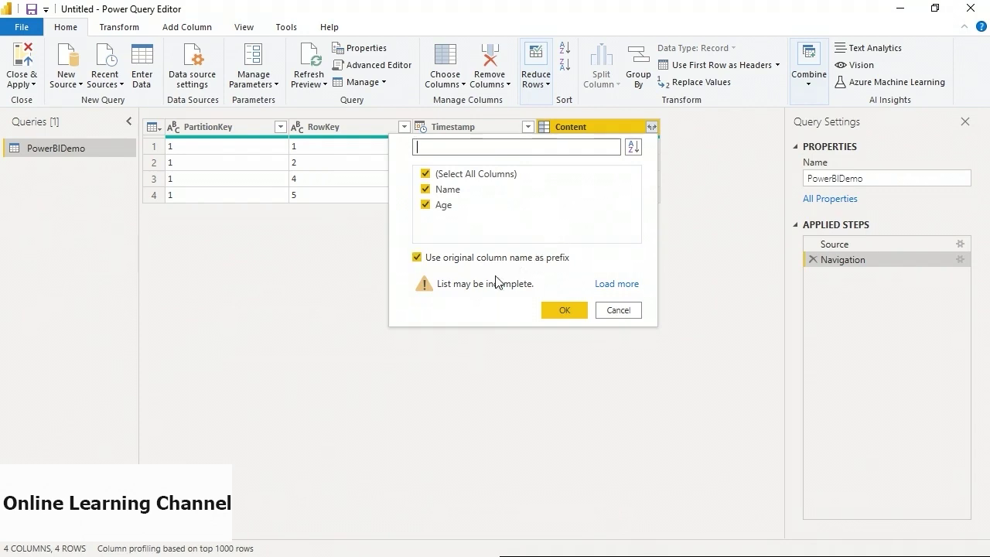
click(558, 309)
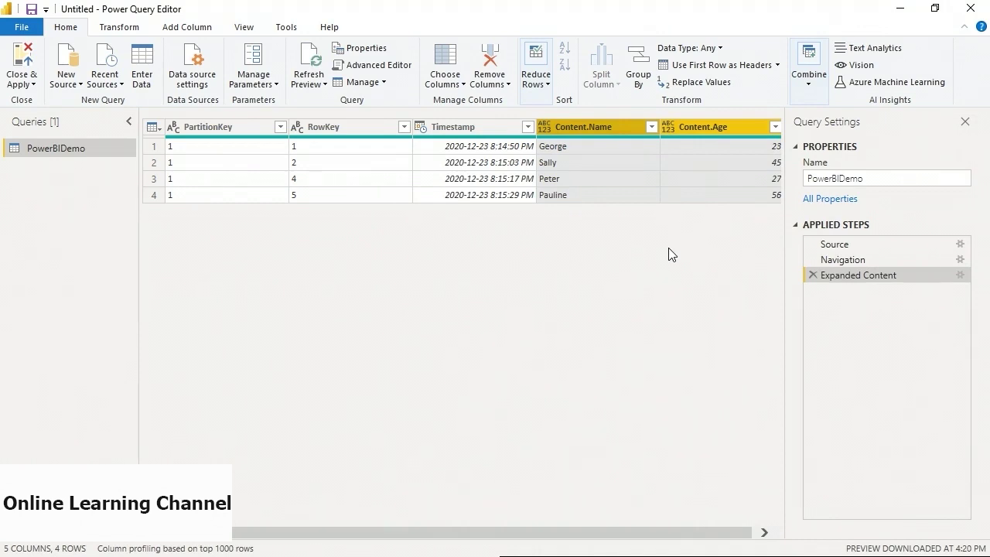
Apply the query changes, closing the Power Query Editor, and inspect the loaded PowerBIDemo table in Data and Model views.
click(18, 63)
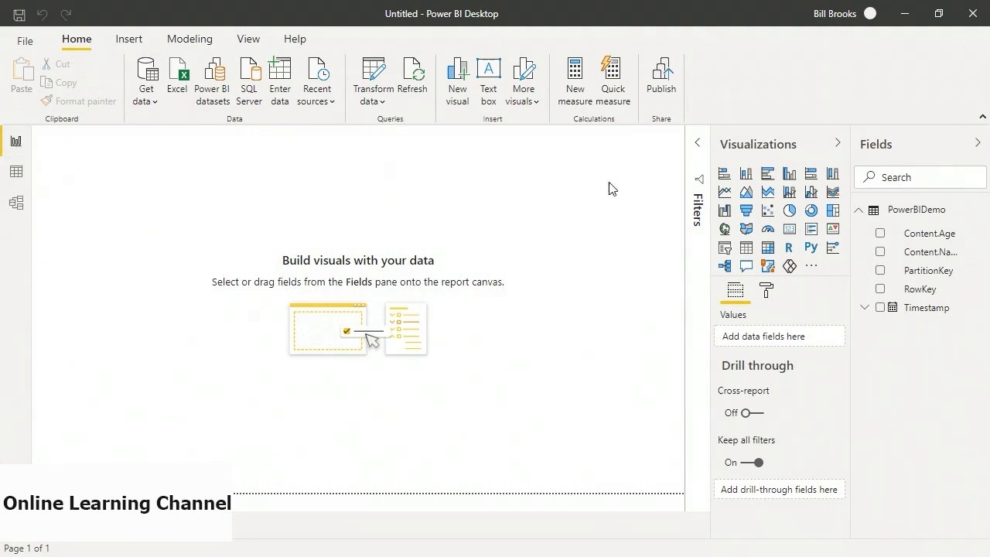
click(20, 177)
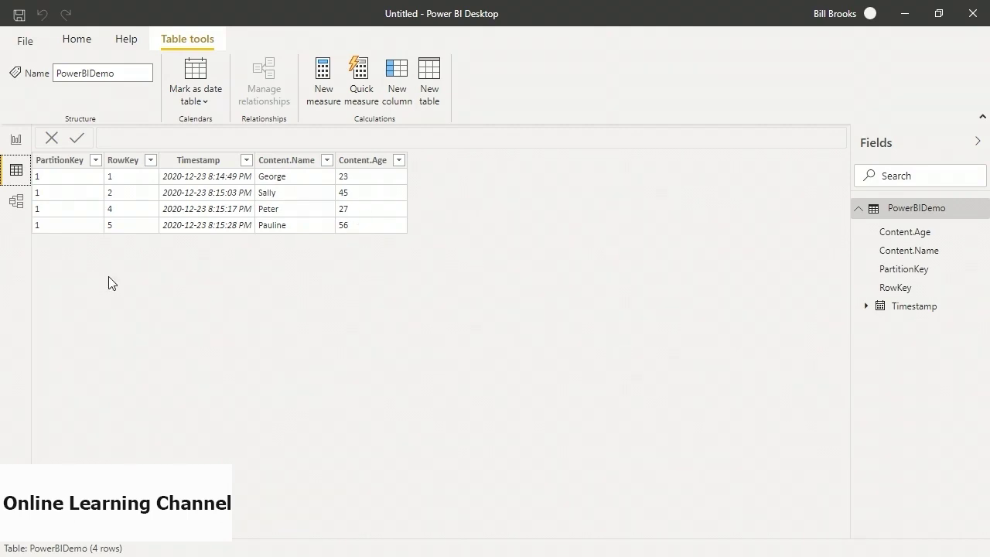
click(16, 204)
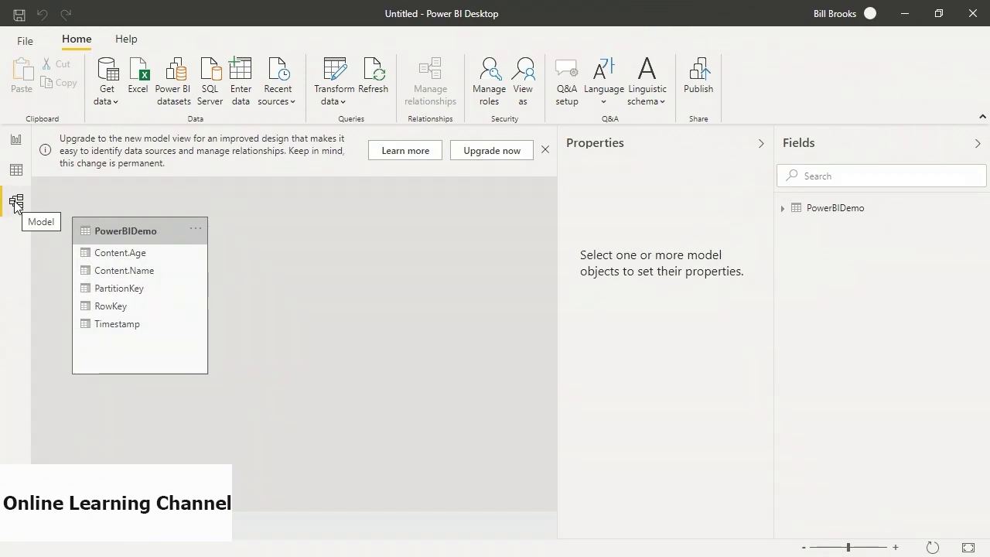
click(145, 233)
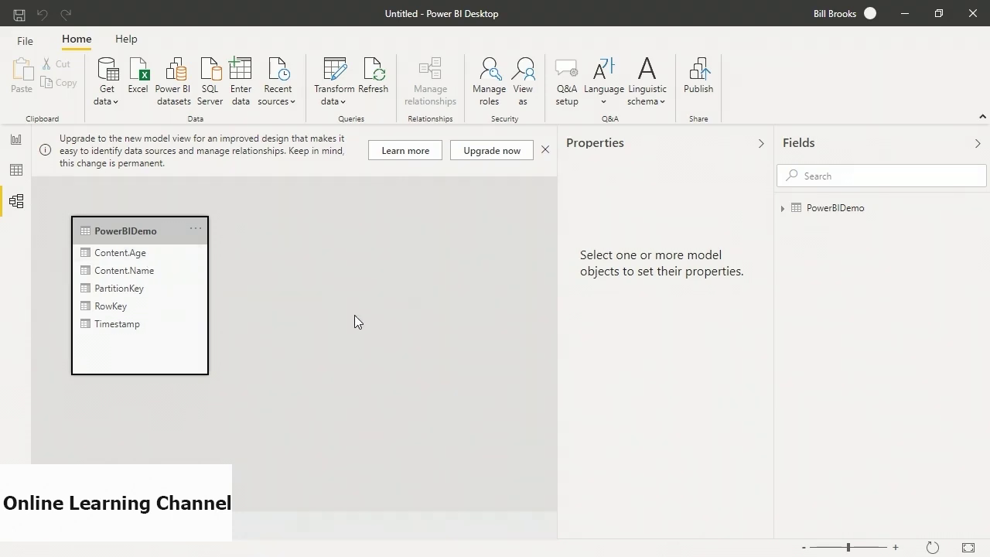
Build an enlarged clustered column chart on the report page with Content.Name on the axis and Content.Age as values.
click(16, 141)
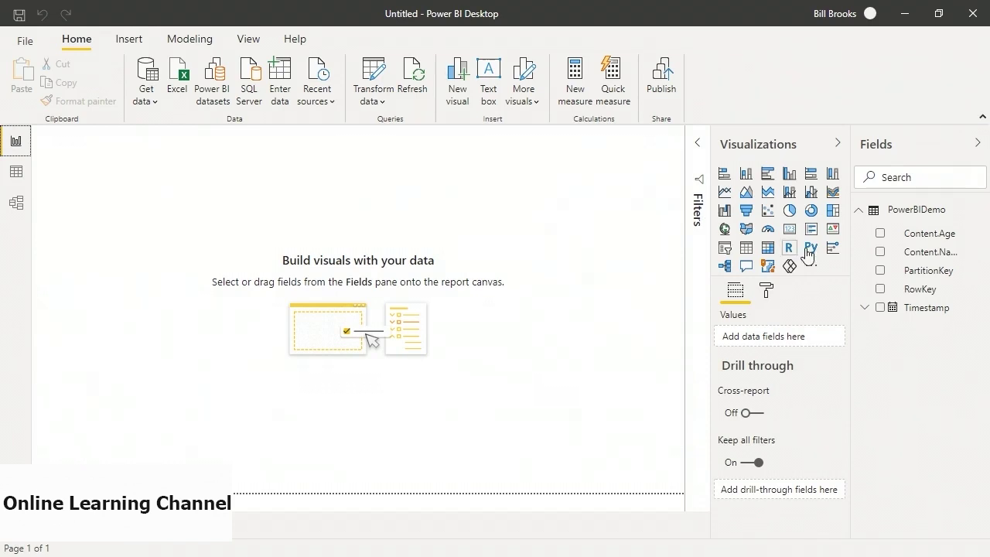
click(789, 174)
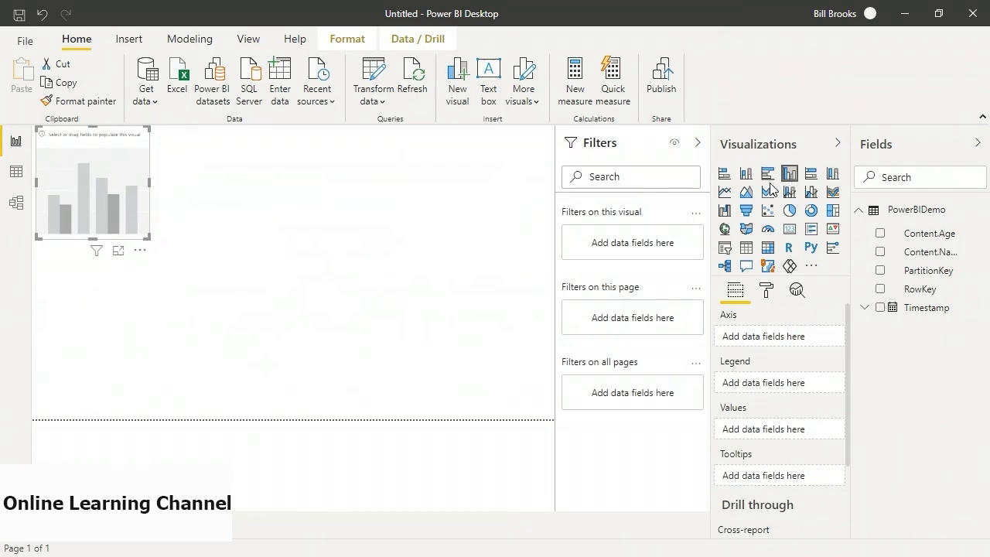
drag(148, 239, 328, 346)
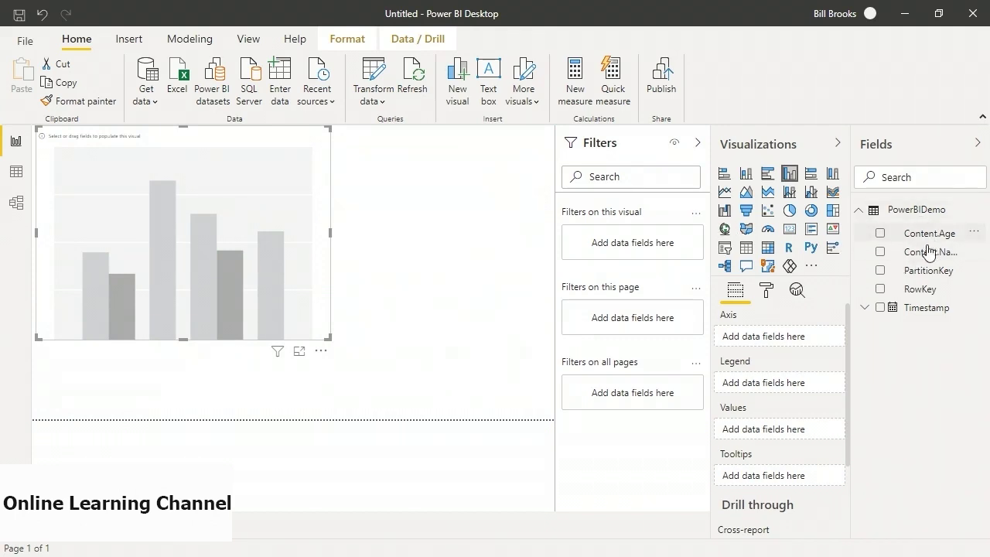
drag(927, 258, 765, 338)
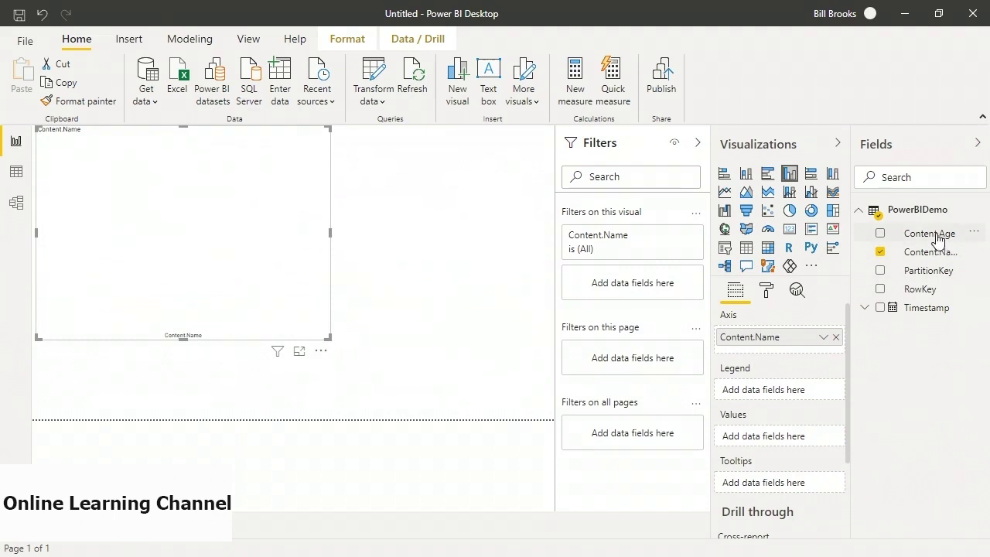
drag(936, 238, 782, 442)
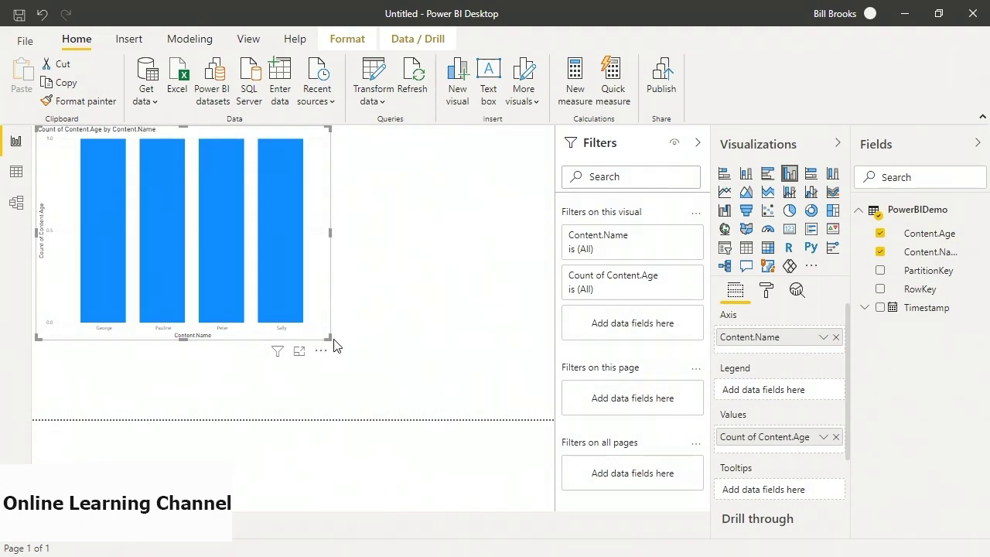
drag(329, 338, 518, 409)
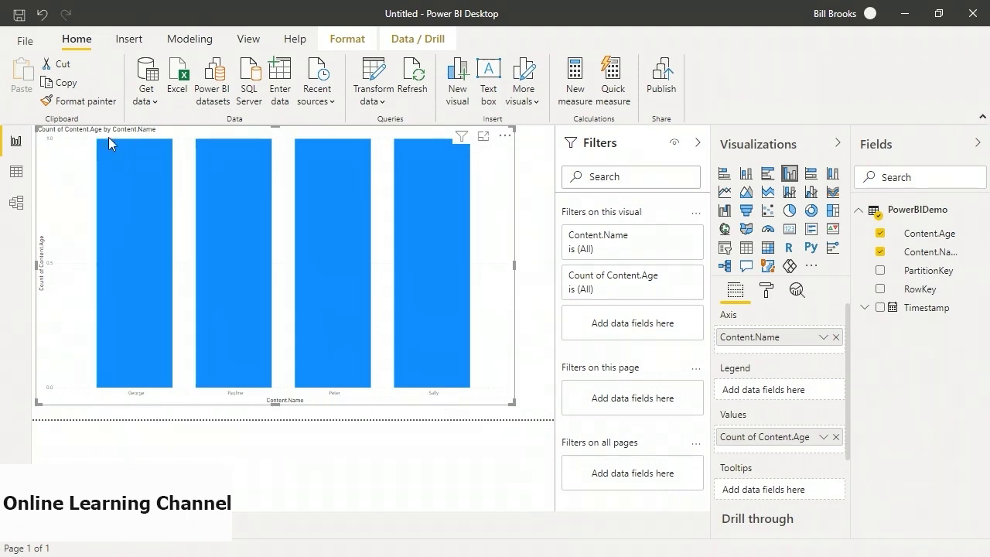
key(Escape)
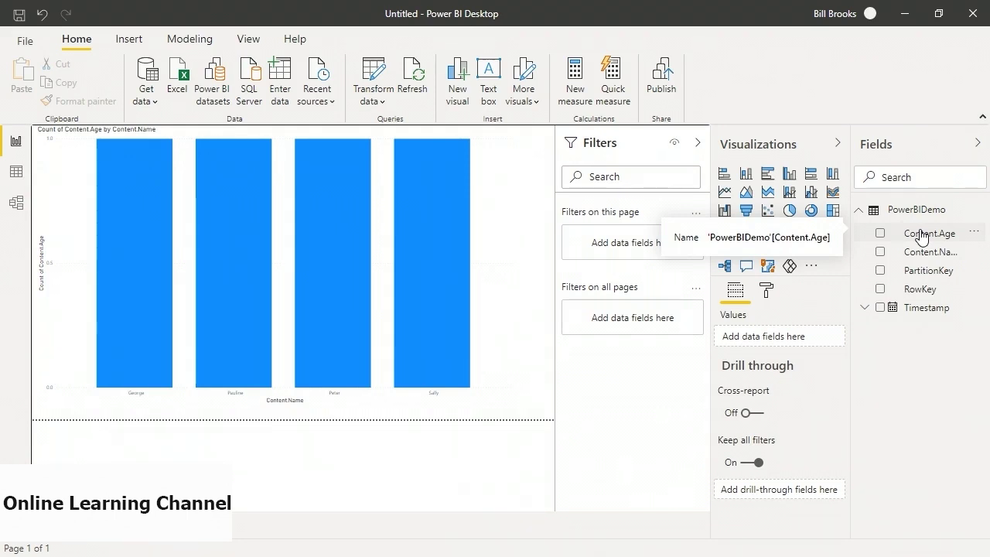
Change the data type of the Content.Age column to Whole number and accept the data type change.
click(12, 171)
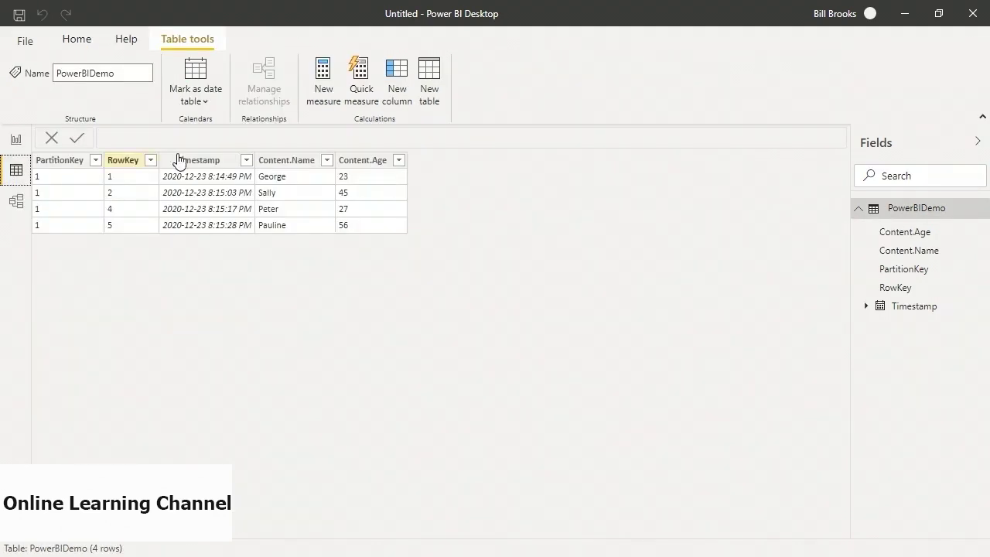
click(383, 162)
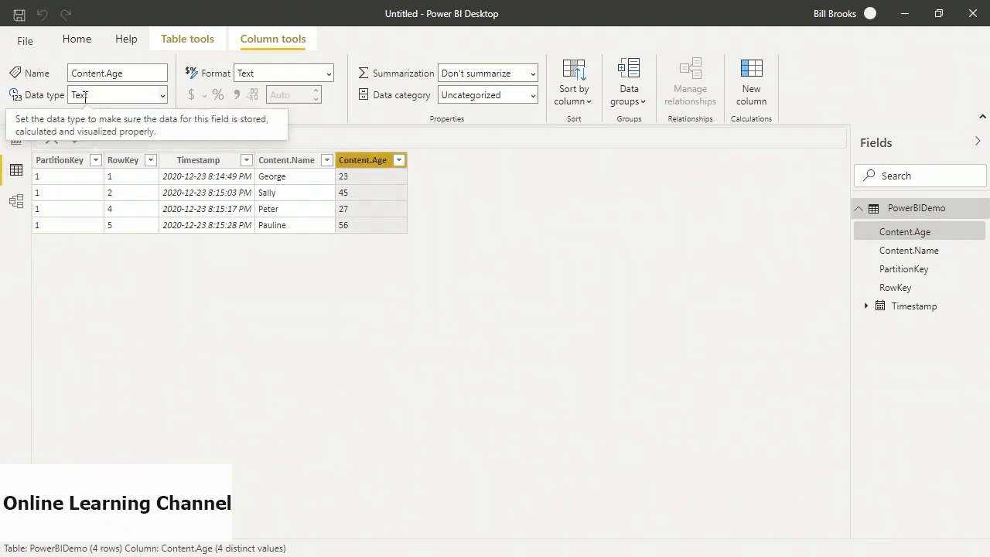
click(162, 96)
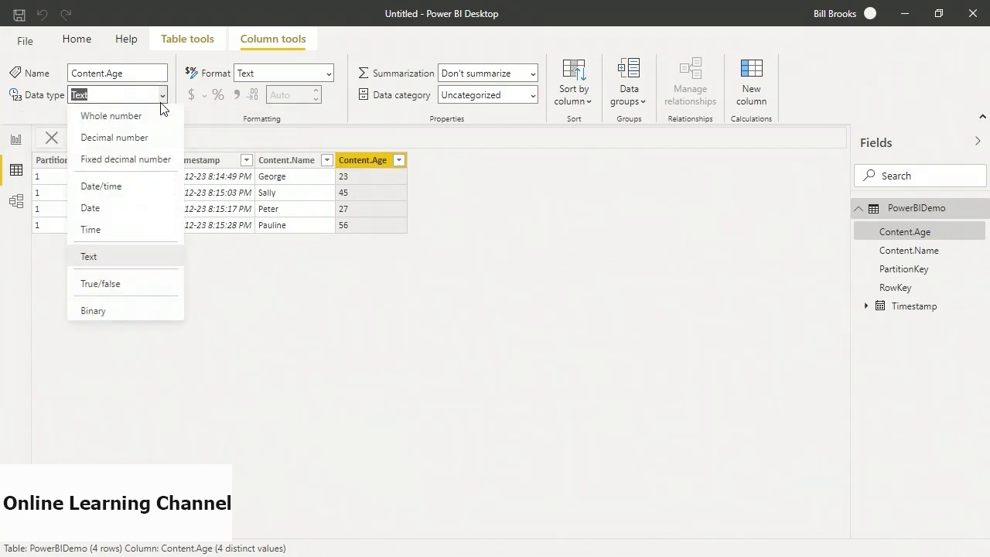
click(140, 116)
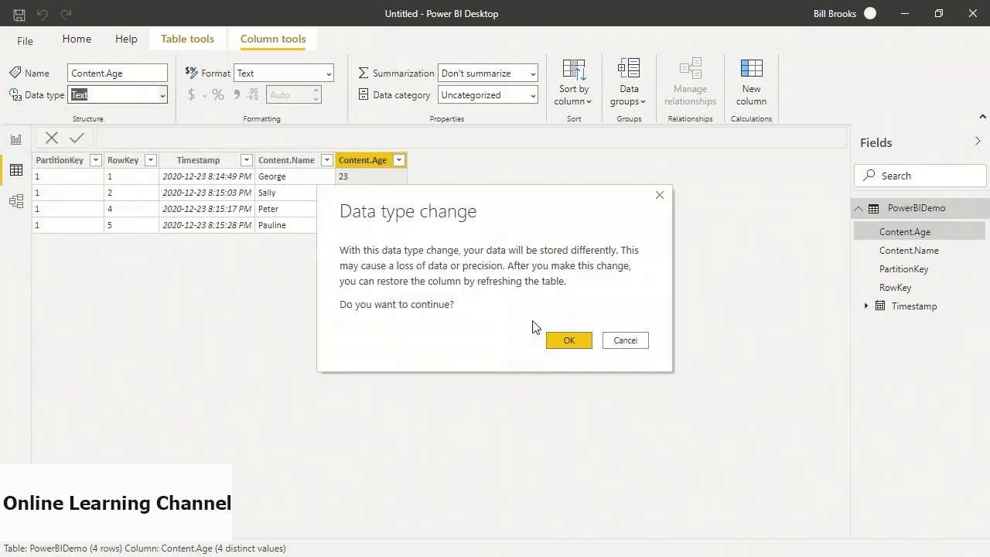
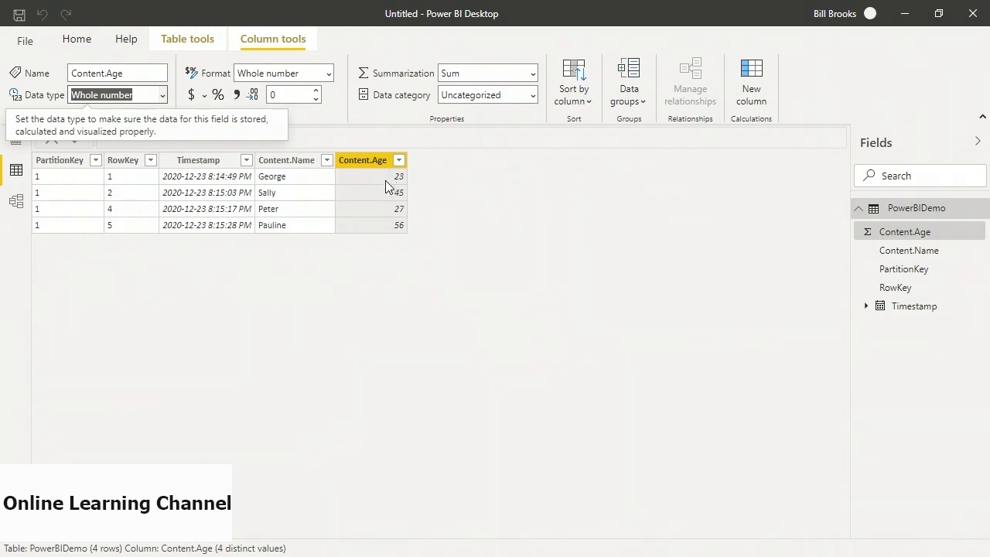
Replace the column chart's Count of Content.Age value with the numeric Content.Age field and check the bars' tooltips.
click(16, 145)
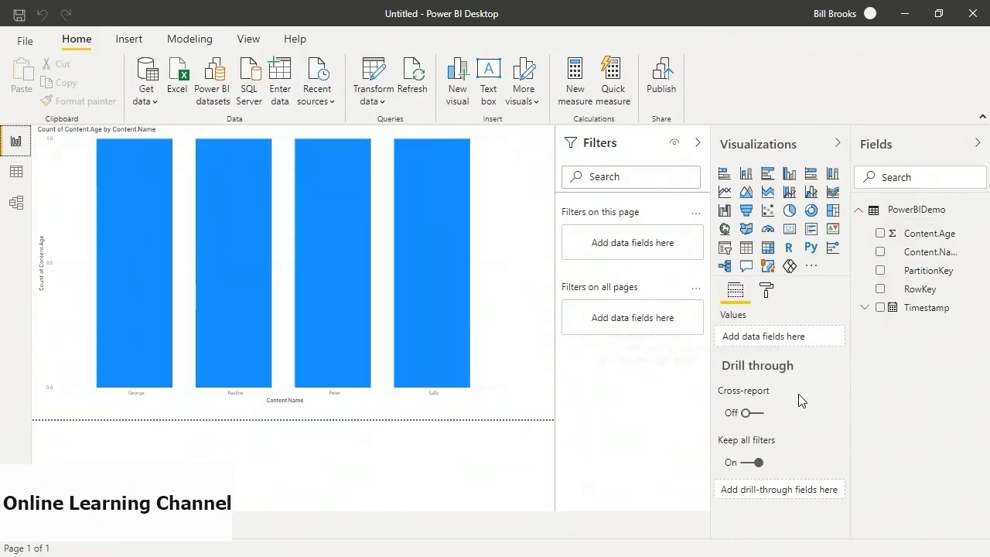
click(74, 305)
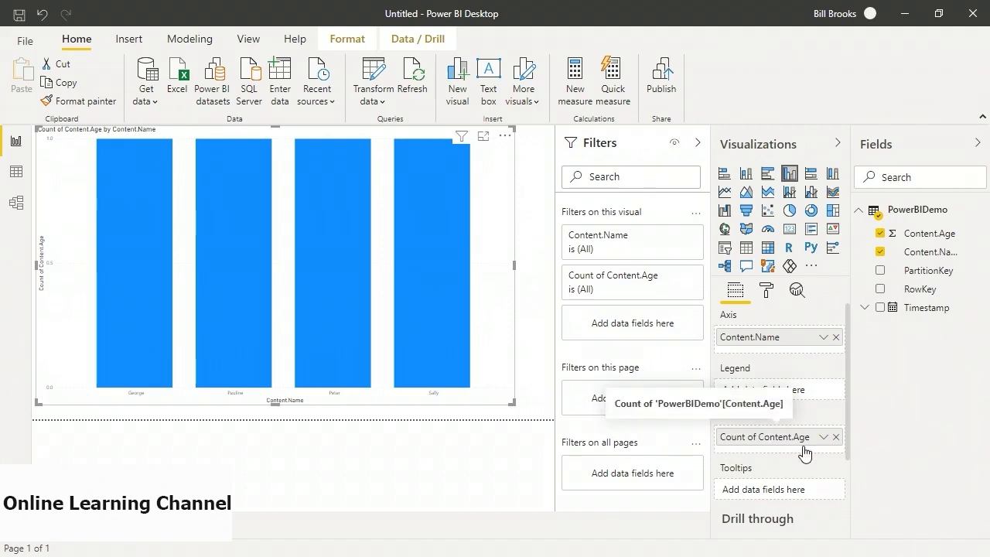
click(835, 437)
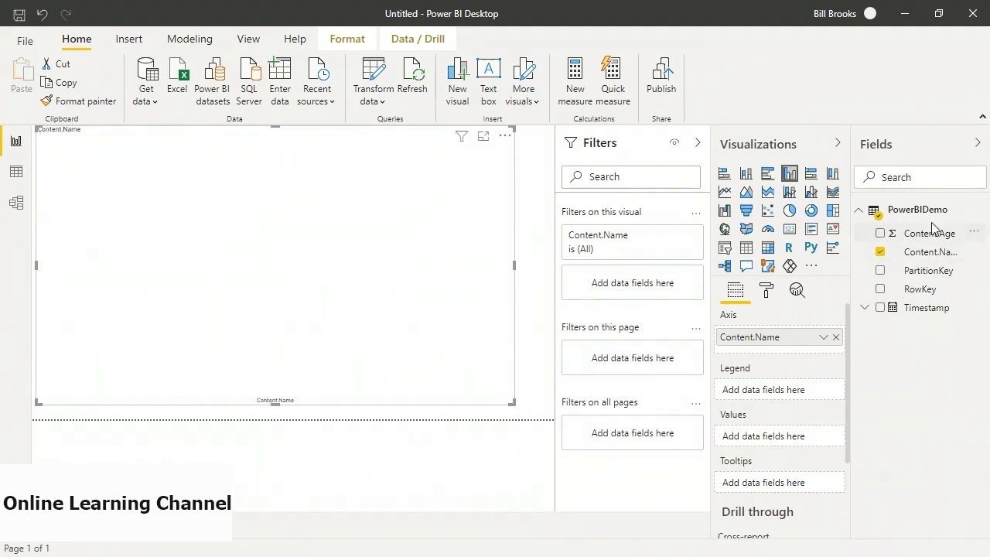
drag(930, 234, 792, 439)
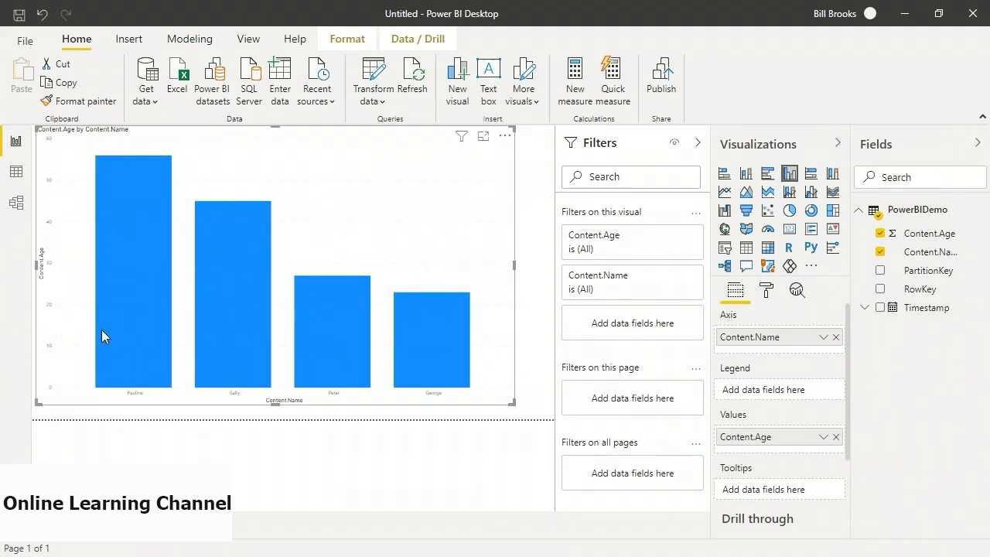
mouse_move(147, 255)
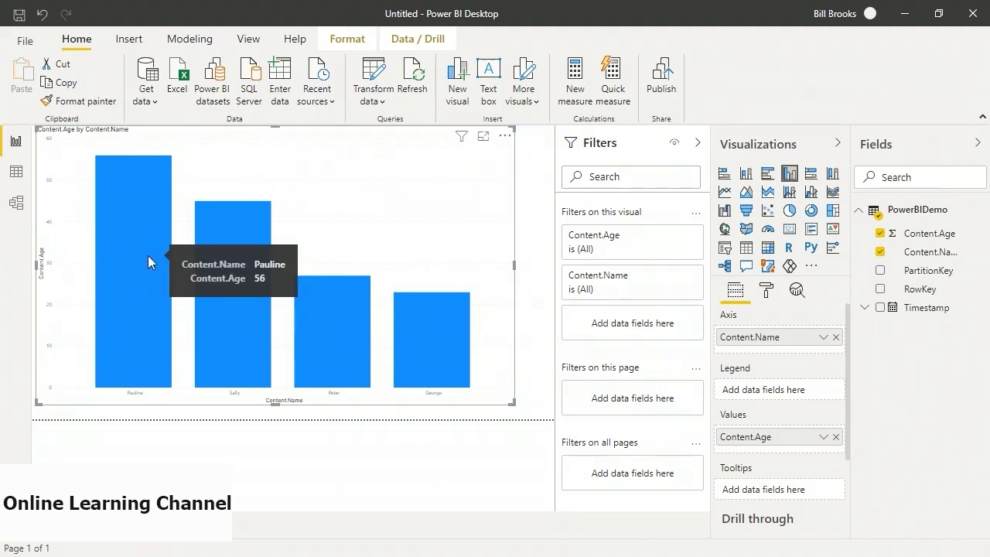
mouse_move(236, 218)
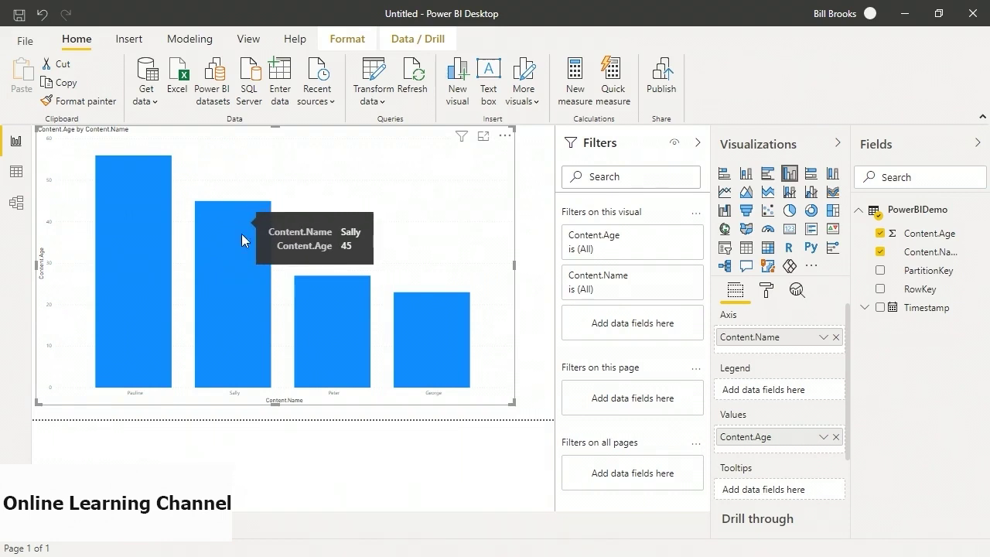
mouse_move(441, 323)
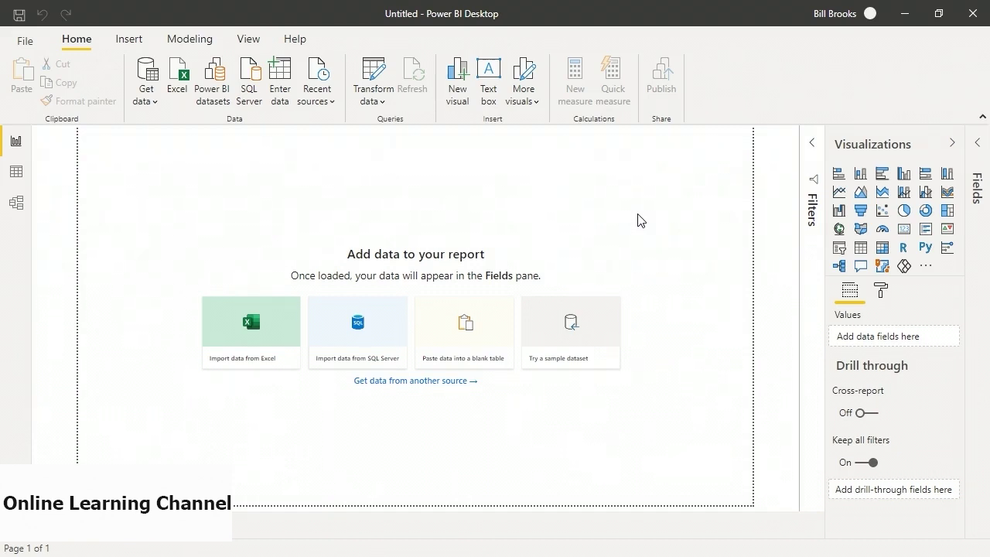
Load the financials table from the sample dataset into the blank report.
click(618, 314)
click(570, 389)
click(201, 136)
click(649, 526)
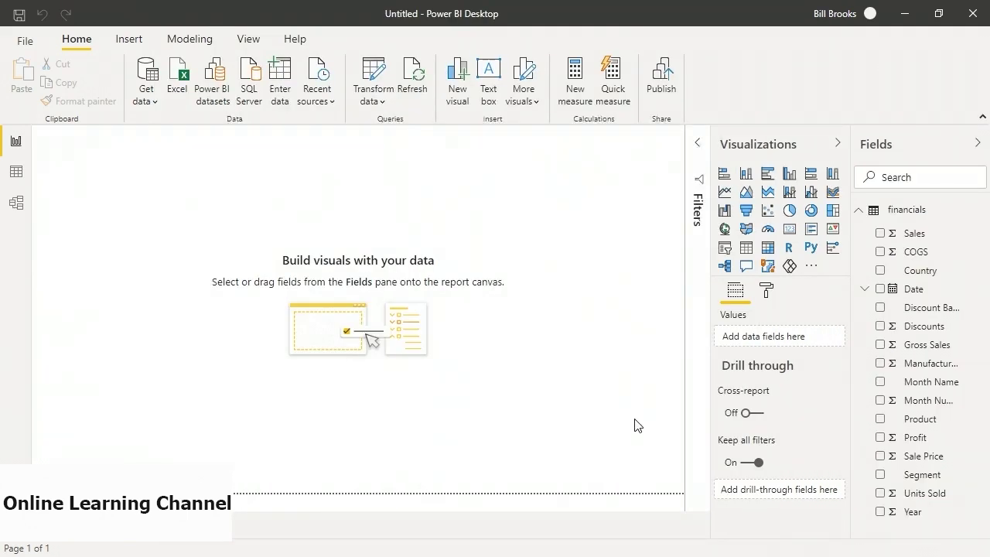
Create an enlarged pie chart of Sale Price by Product on the report page.
click(789, 211)
drag(148, 236, 251, 318)
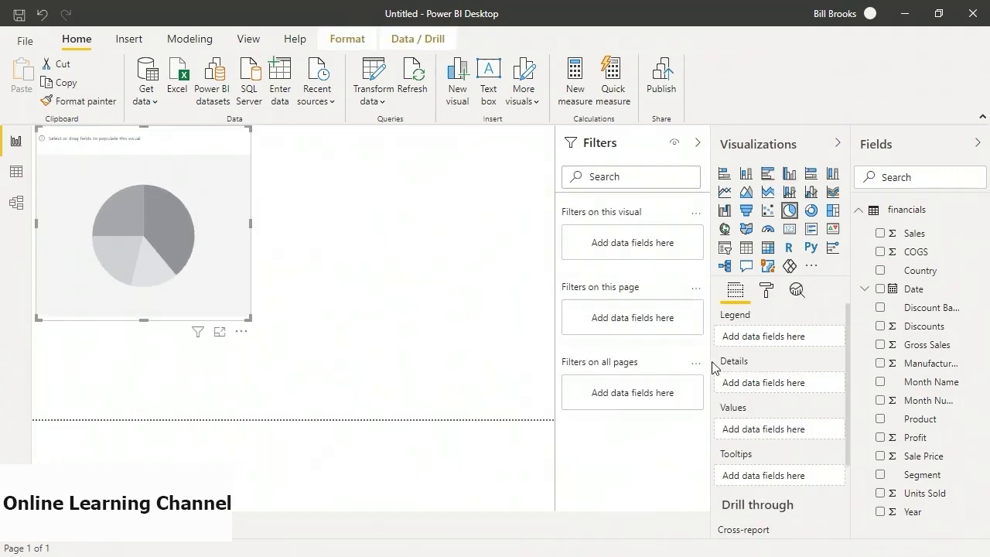
drag(919, 418, 184, 257)
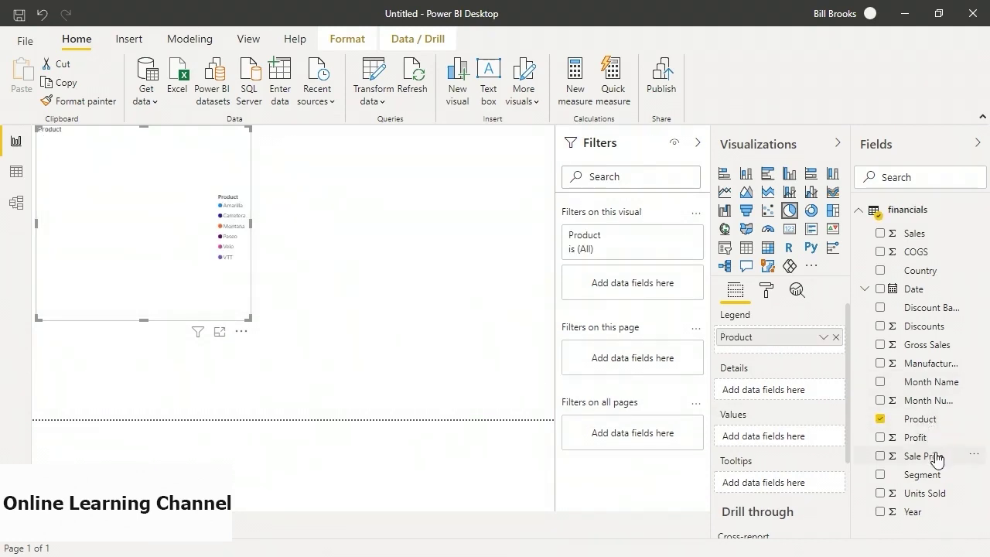
drag(936, 458, 215, 230)
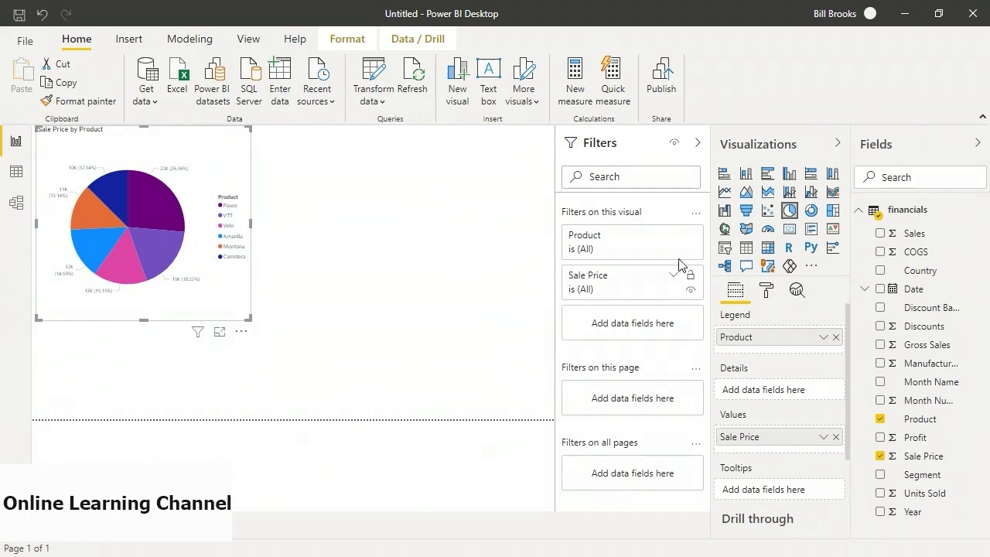
click(410, 250)
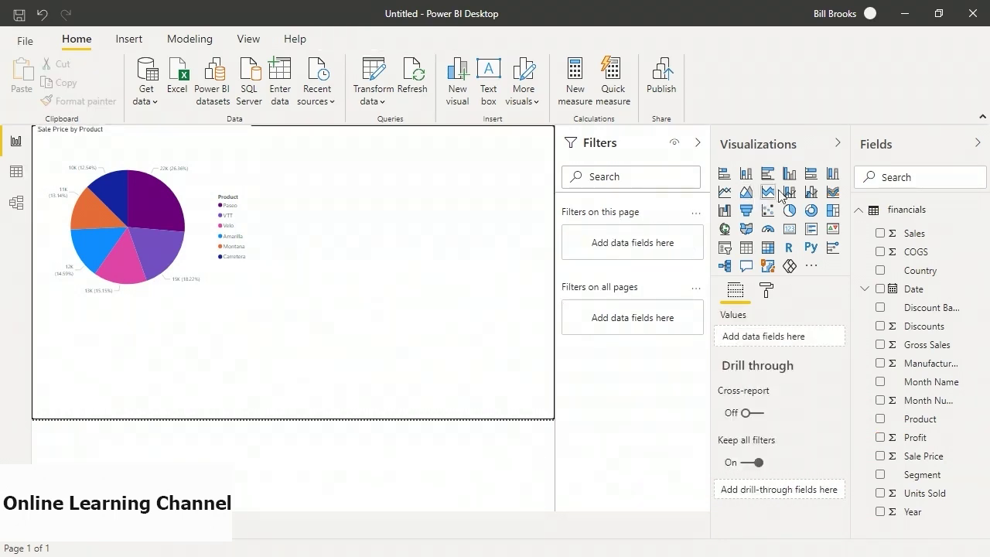
Add a stacked column chart of Gross Sales by Month Name beside the pie chart, enlarge it, and check its tooltips.
click(745, 173)
drag(224, 313, 427, 162)
drag(401, 225, 401, 294)
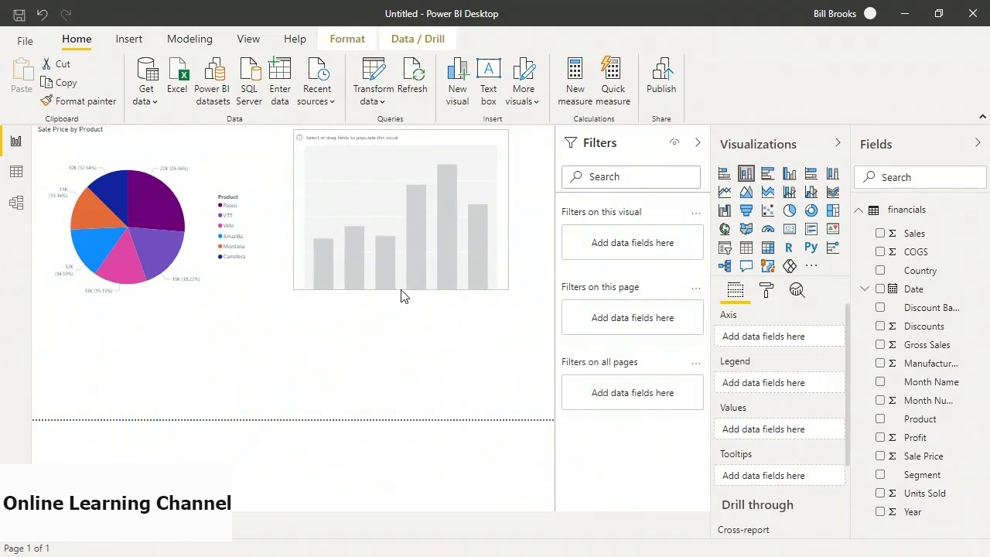
drag(928, 383, 412, 219)
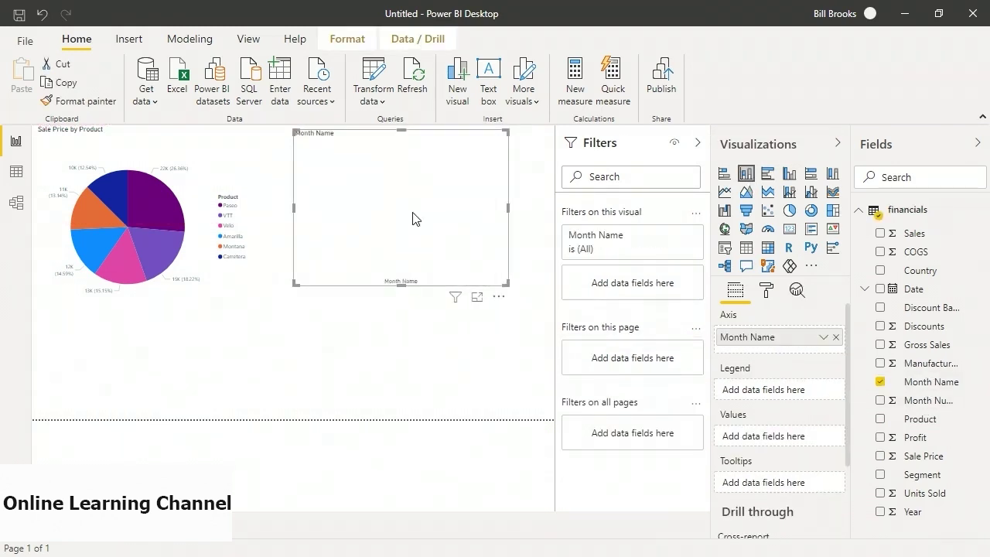
drag(926, 344, 412, 234)
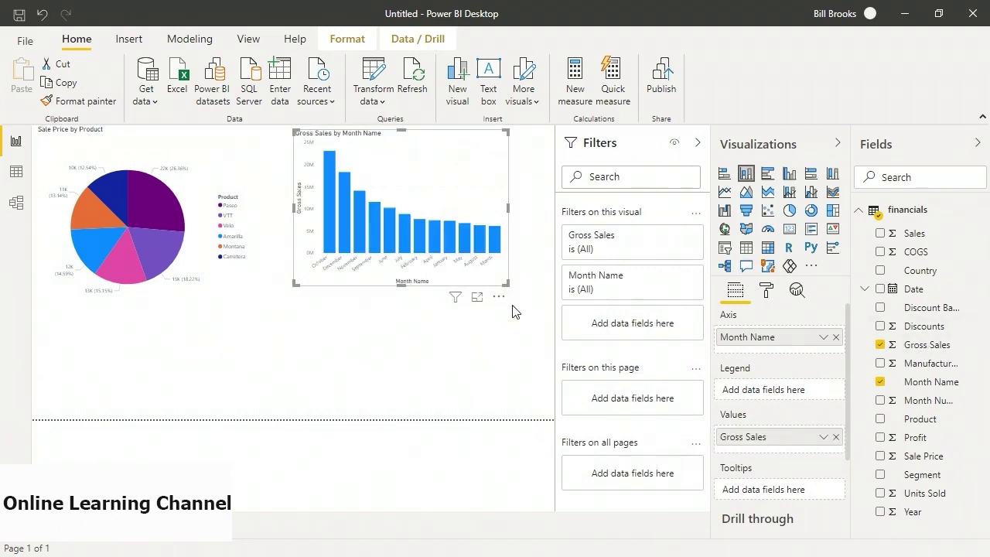
mouse_move(386, 228)
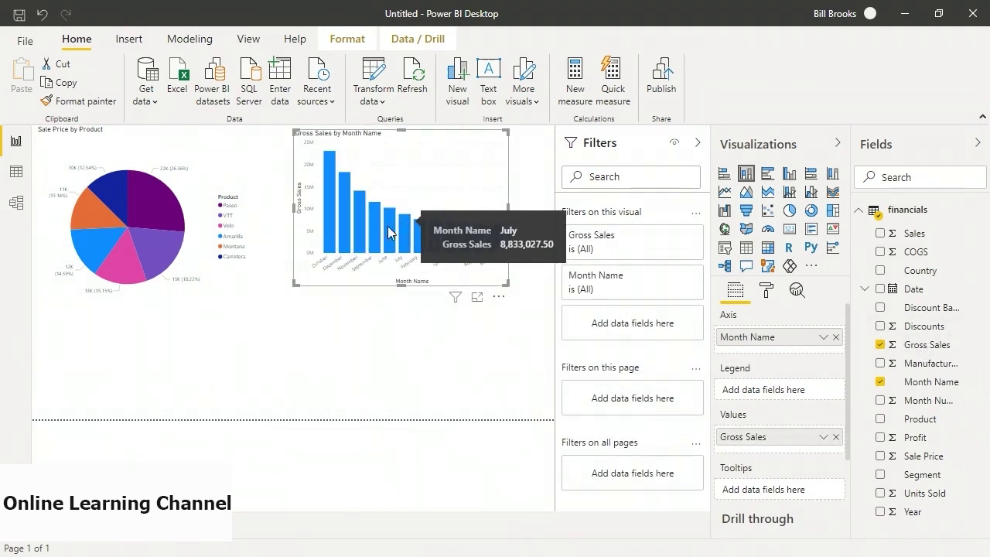
Add Country as a filter on all pages and restrict it to Canada.
click(346, 329)
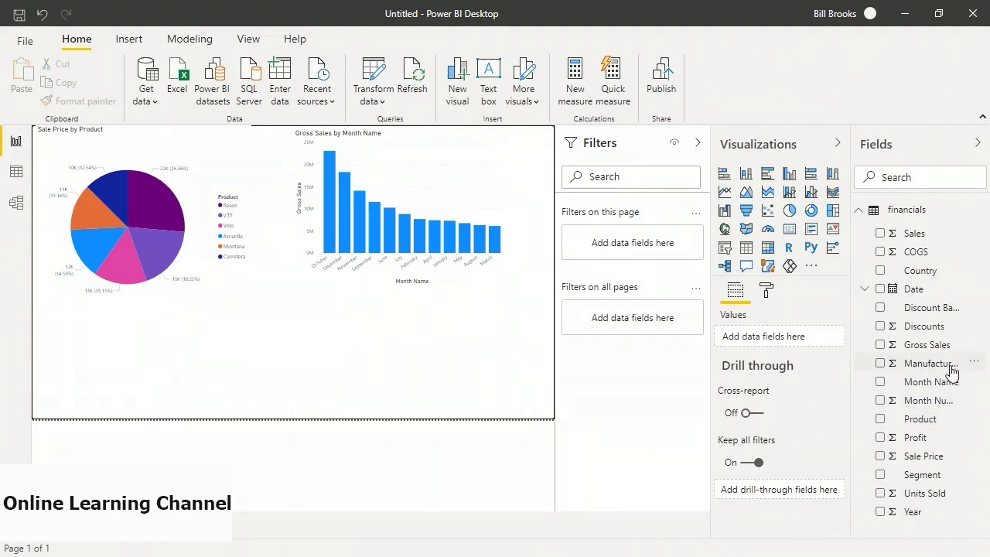
drag(910, 271, 654, 328)
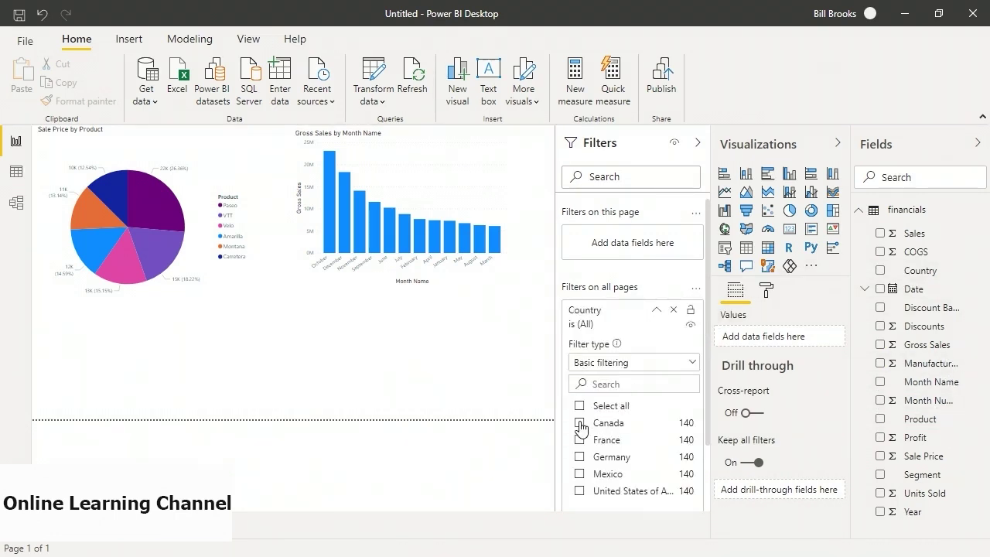
click(579, 423)
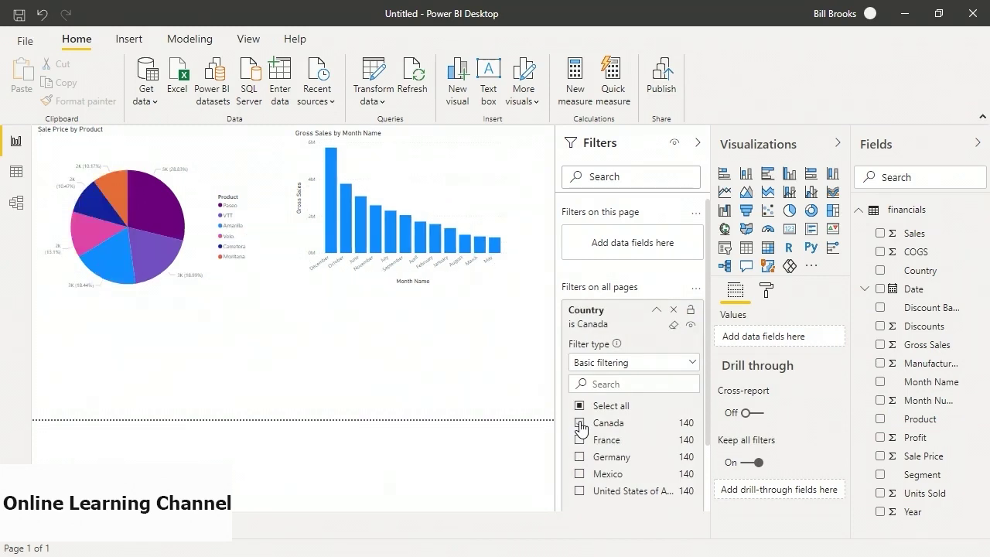
Require a single selection in the all-pages Country filter, cycle it through Mexico, Germany and France, and end on Canada.
click(579, 423)
scroll(600, 425, down, 2)
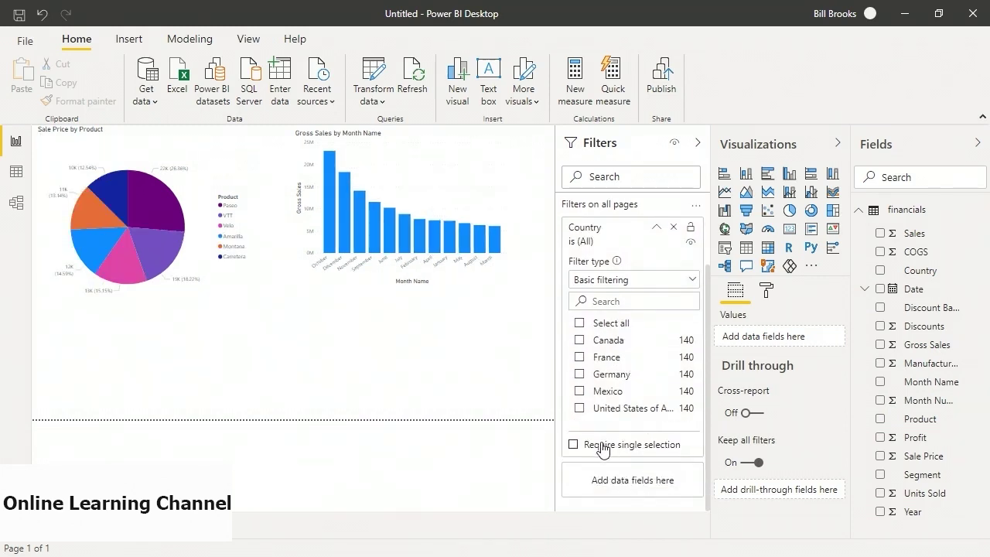
click(573, 444)
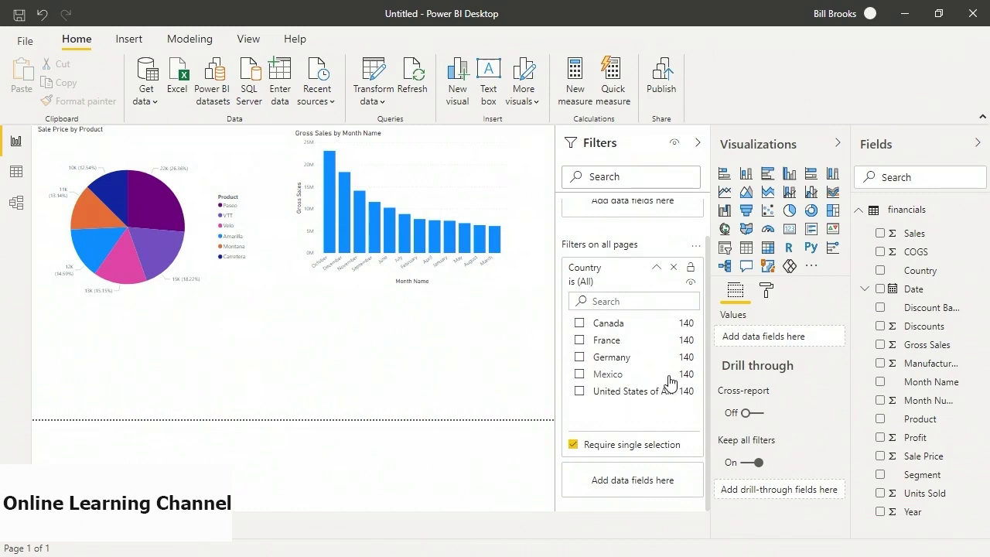
click(580, 374)
click(580, 374)
click(579, 357)
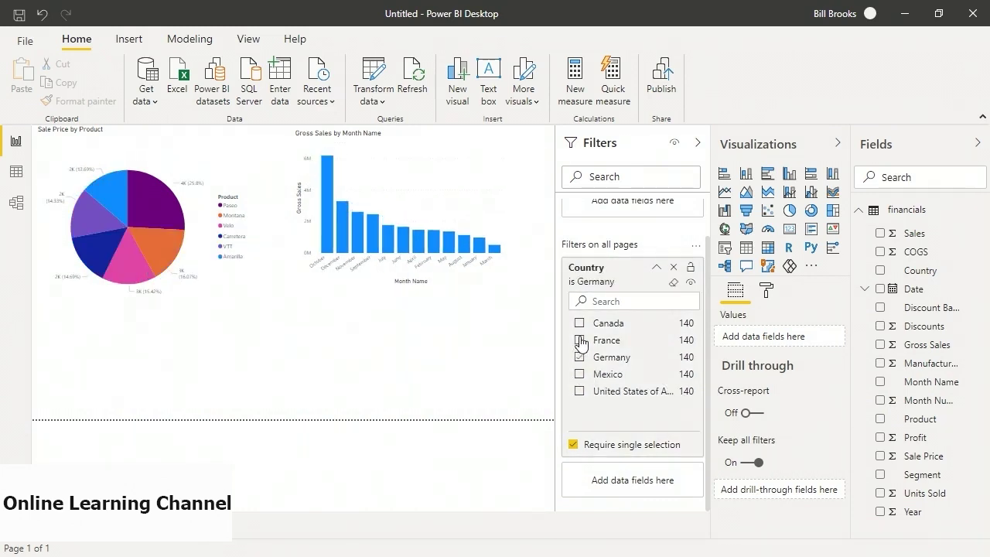
click(580, 341)
click(580, 324)
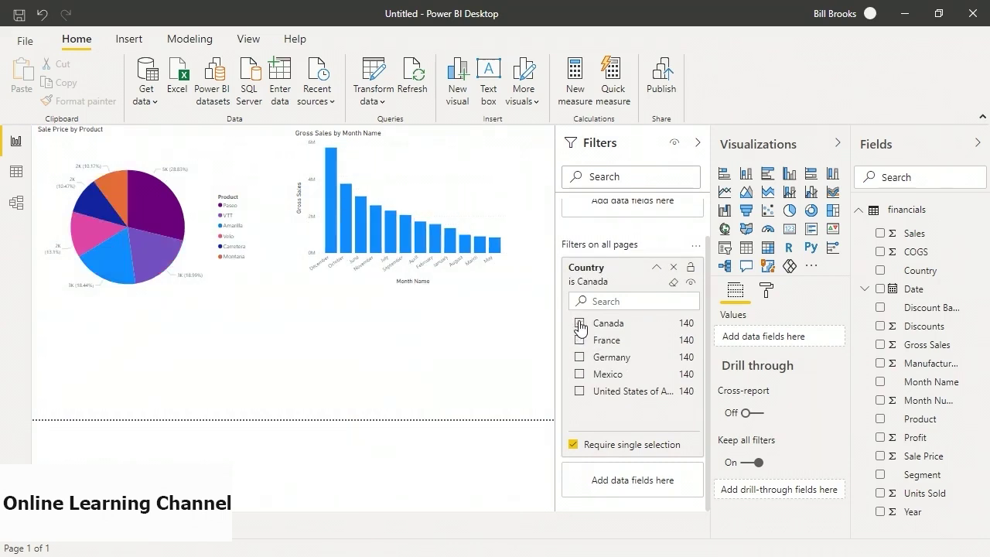
Start publishing the report and save it as demo.pbix, replacing the existing file.
click(664, 85)
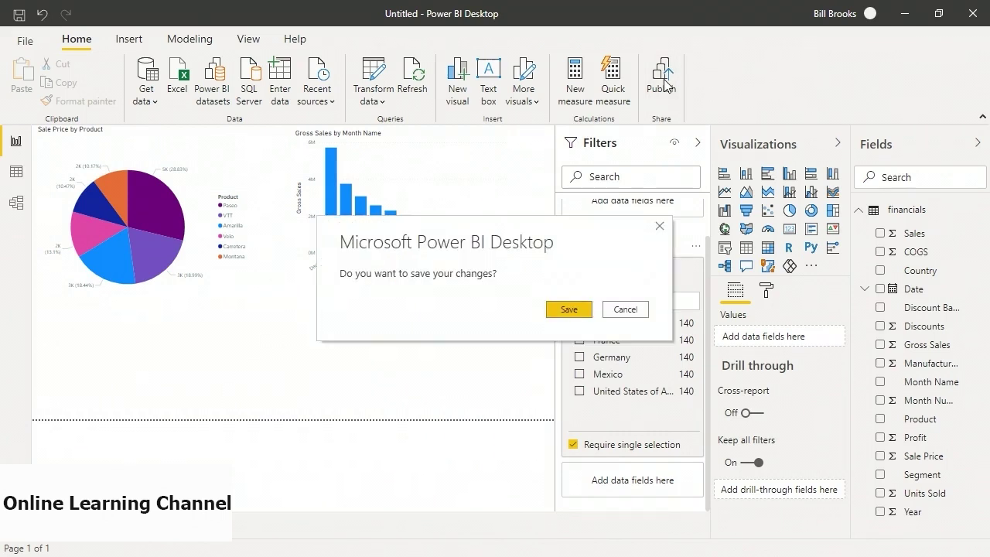
click(569, 311)
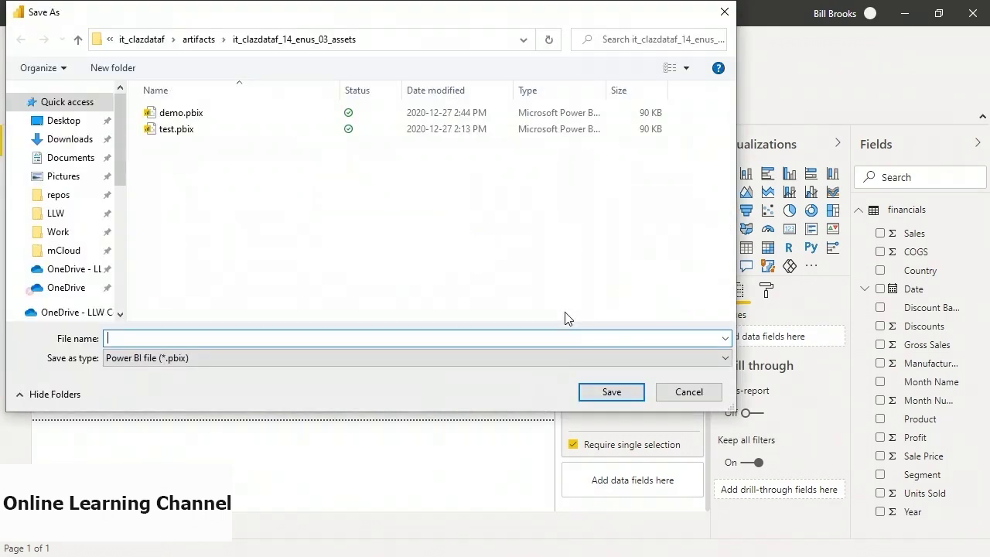
click(181, 113)
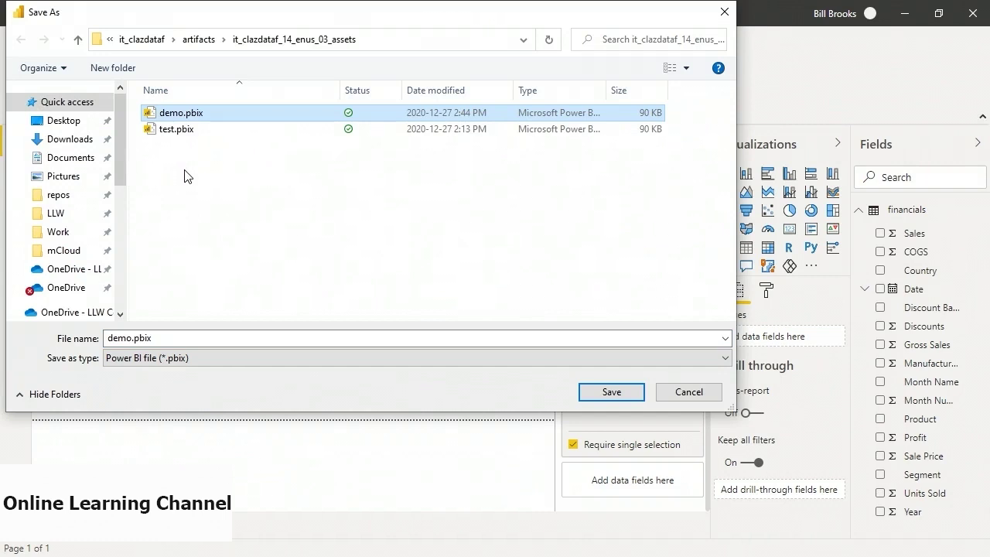
double_click(190, 112)
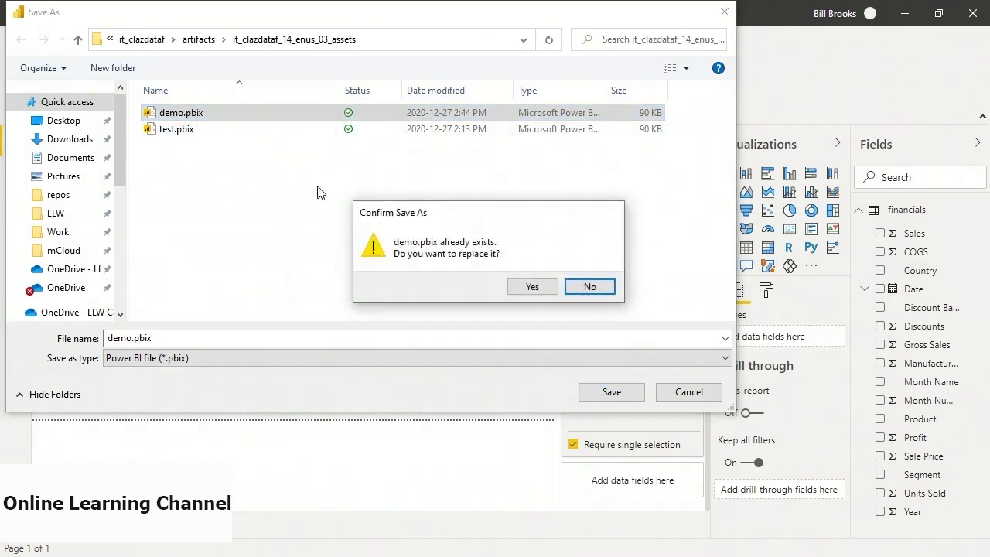
click(532, 287)
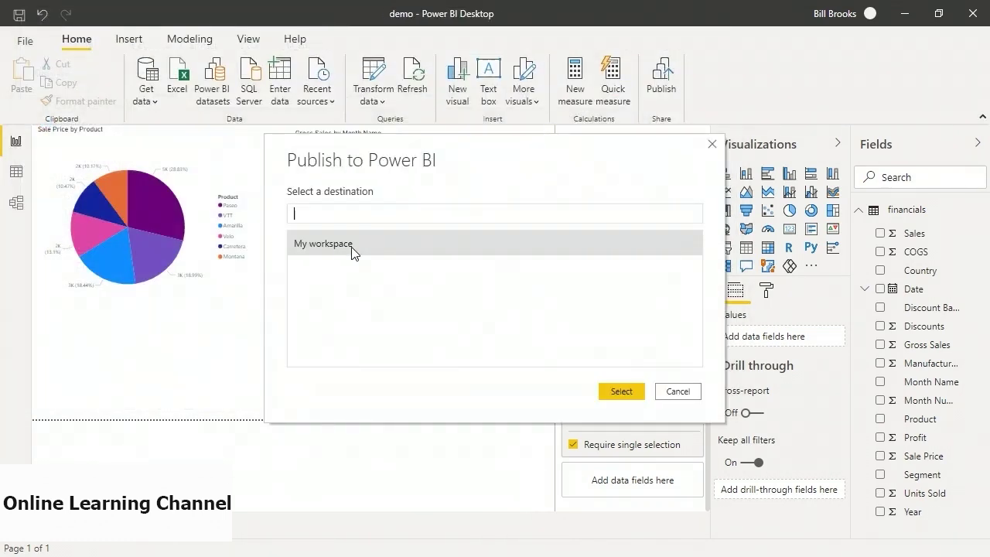
Publish the report to My workspace and open demo.pbix in the Power BI service.
click(327, 252)
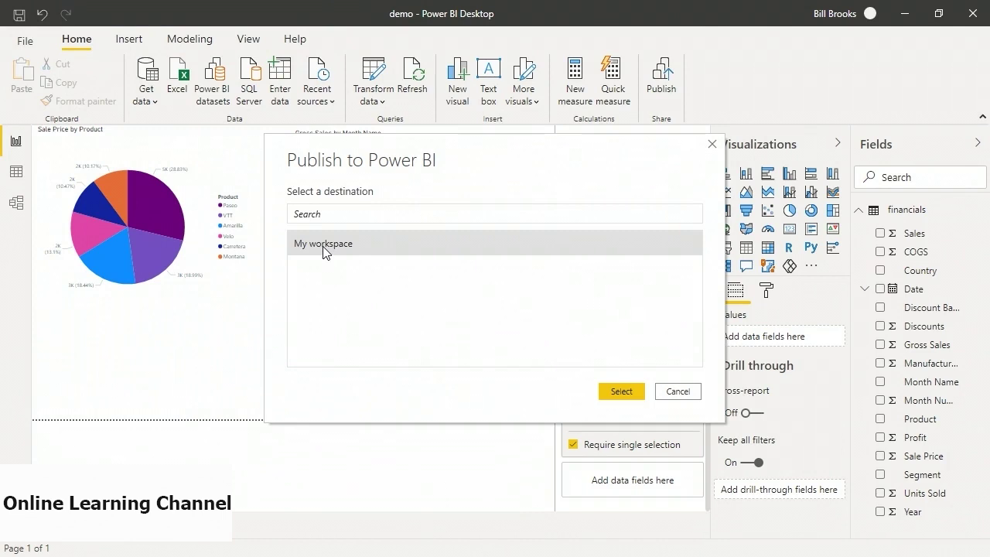
click(612, 393)
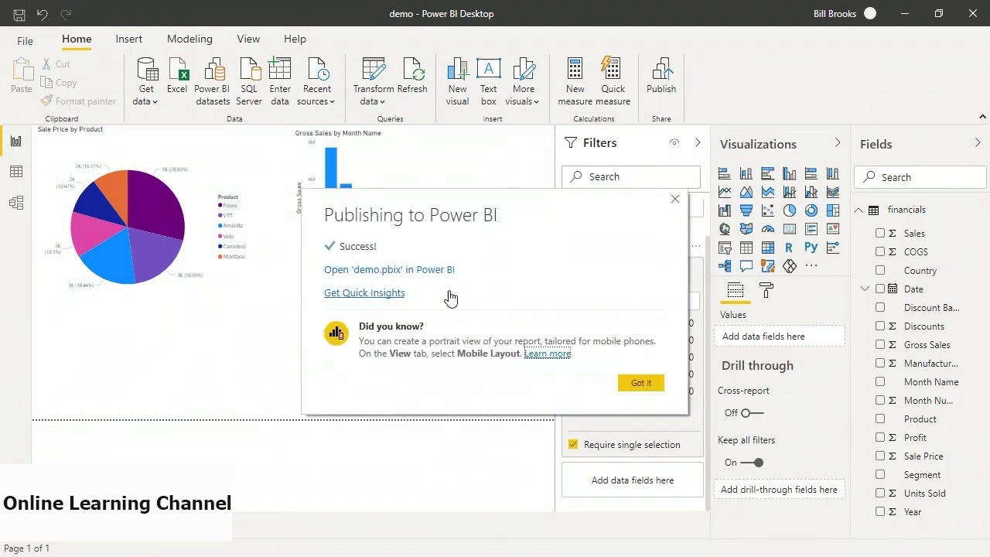
click(411, 271)
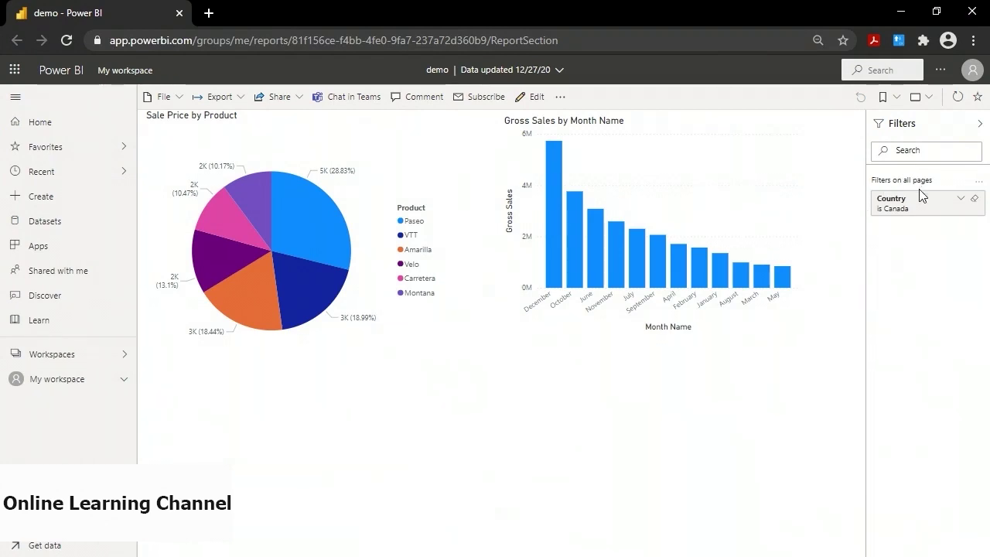
Switch the published report's Country filter through France, Germany and Mexico, and set it to France.
click(960, 200)
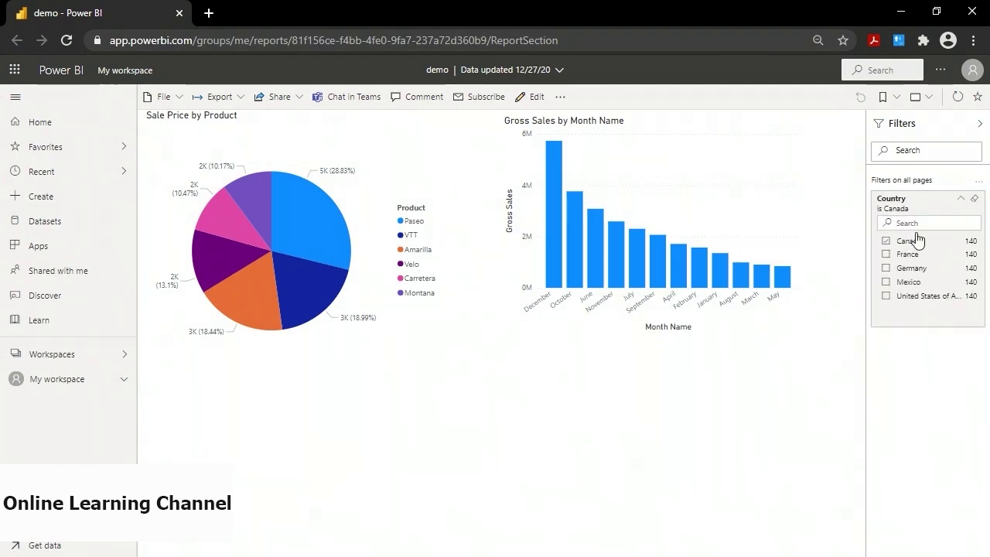
click(889, 254)
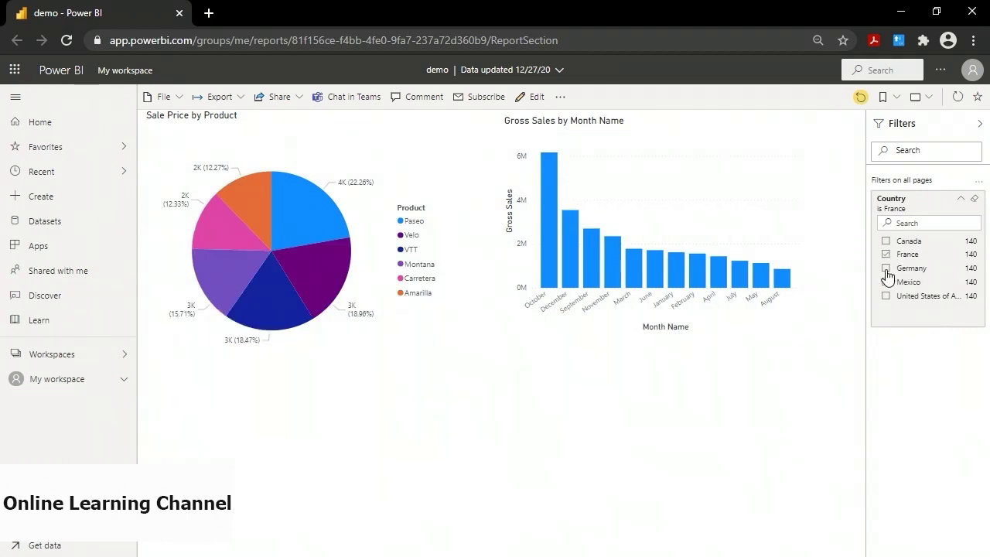
click(886, 269)
click(887, 282)
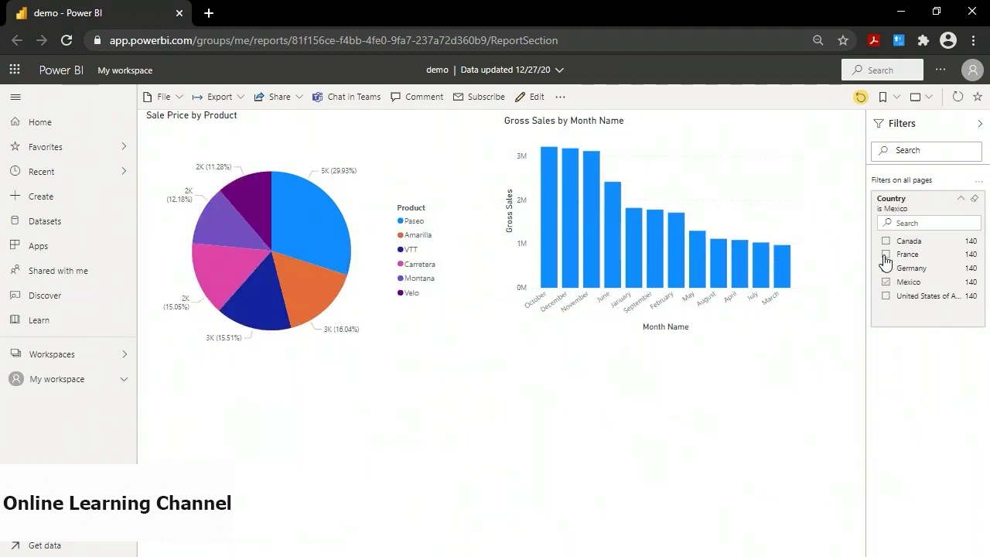
click(885, 255)
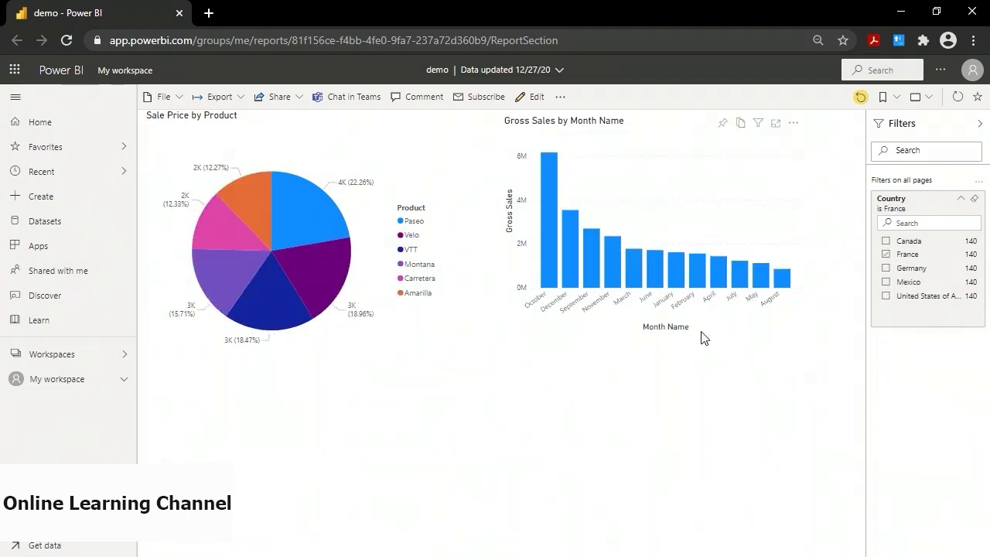
Reveal the contents of My workspace and pin the Sale Price by Product pie chart to a new dashboard named Demo Dashboard.
mouse_move(290, 305)
click(125, 389)
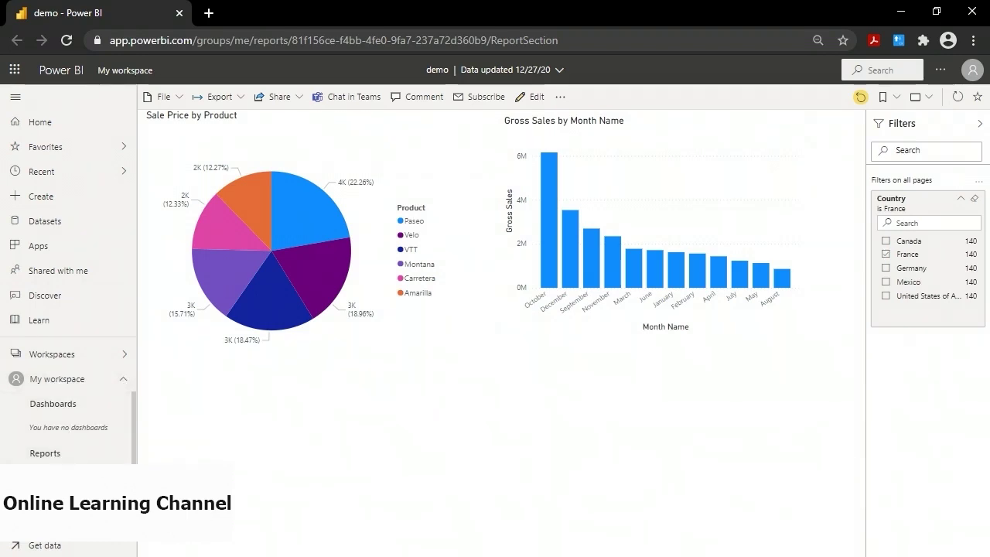
scroll(55, 450, down, 1)
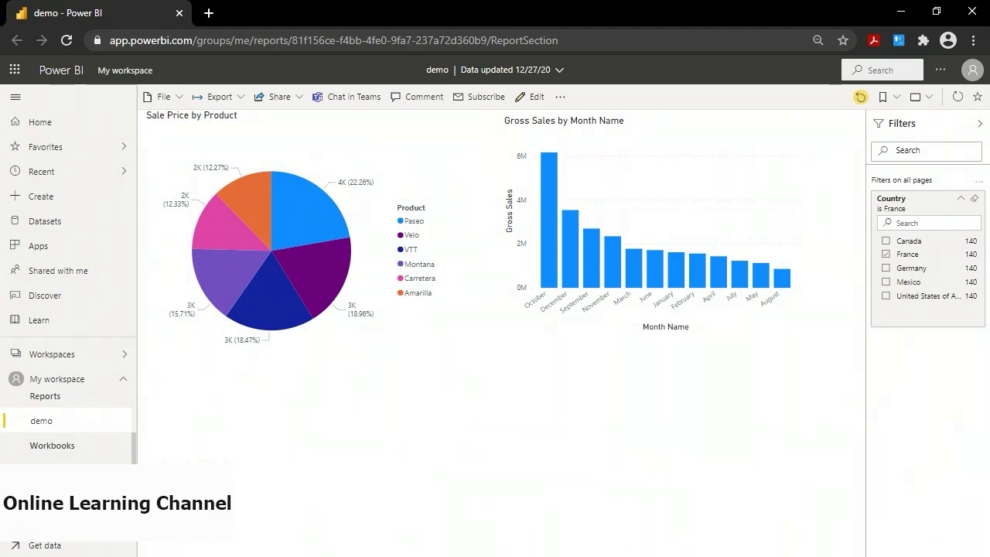
scroll(68, 425, up, 1)
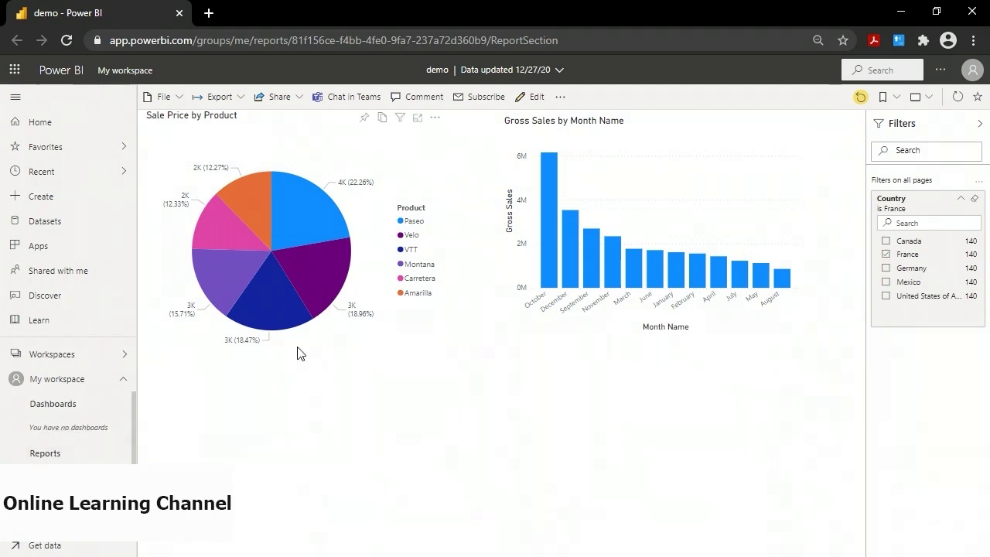
click(364, 117)
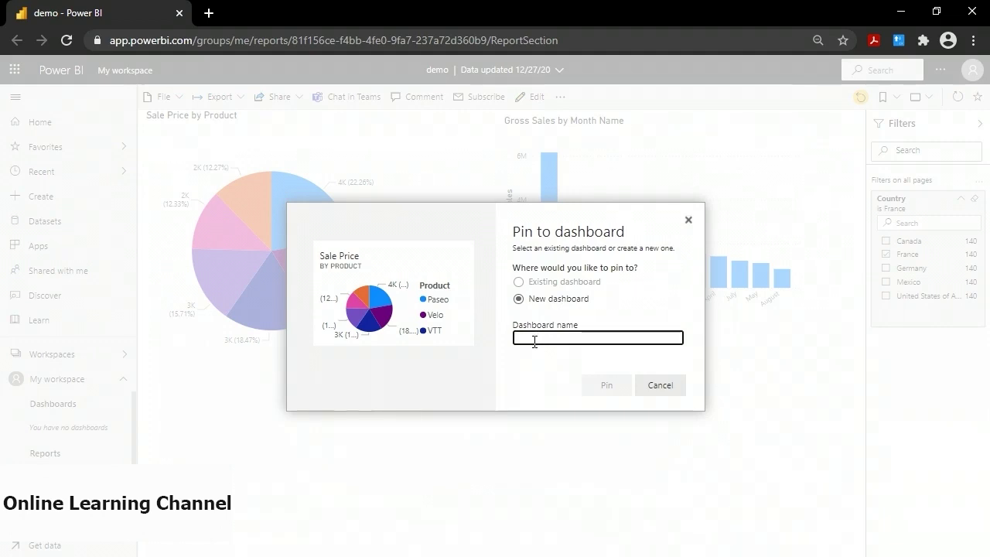
text(Dashboard)
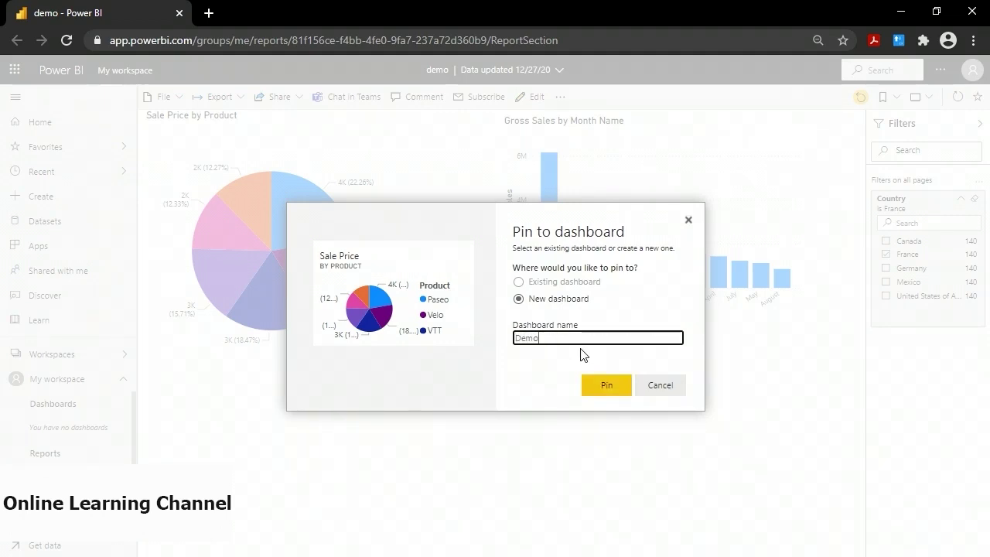
text(ashboard)
click(607, 388)
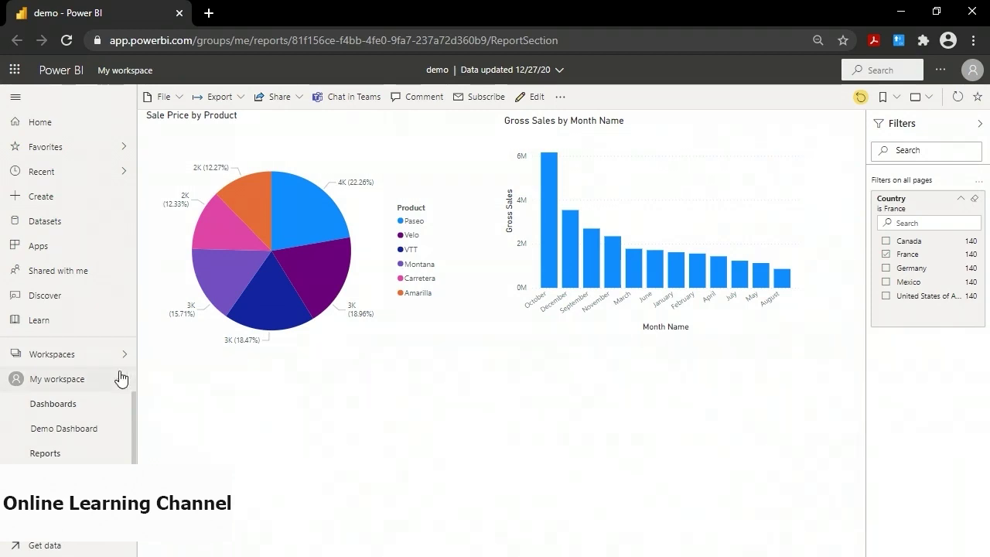
Open Demo Dashboard and try moving the Sale Price tile across the canvas and back to its original place.
click(62, 430)
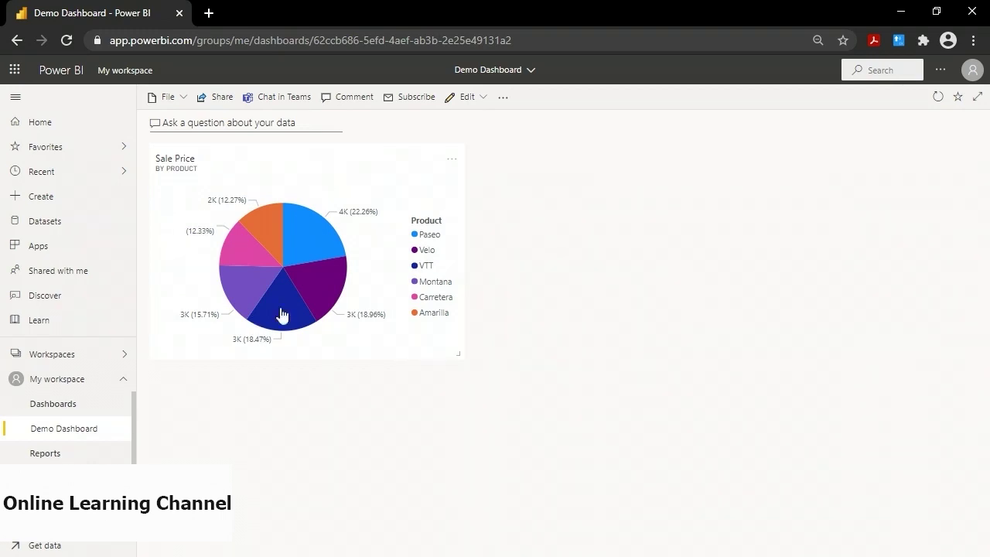
drag(301, 178, 551, 226)
drag(592, 177, 312, 216)
Try hiding the title and subtitle in the Sale Price tile's details, restore them, and discard the edit.
click(454, 164)
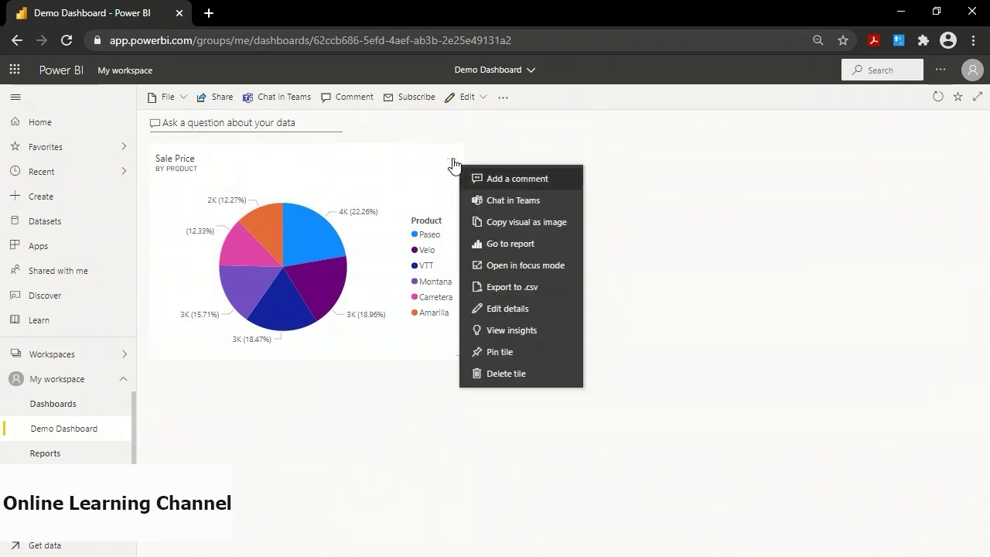
click(505, 308)
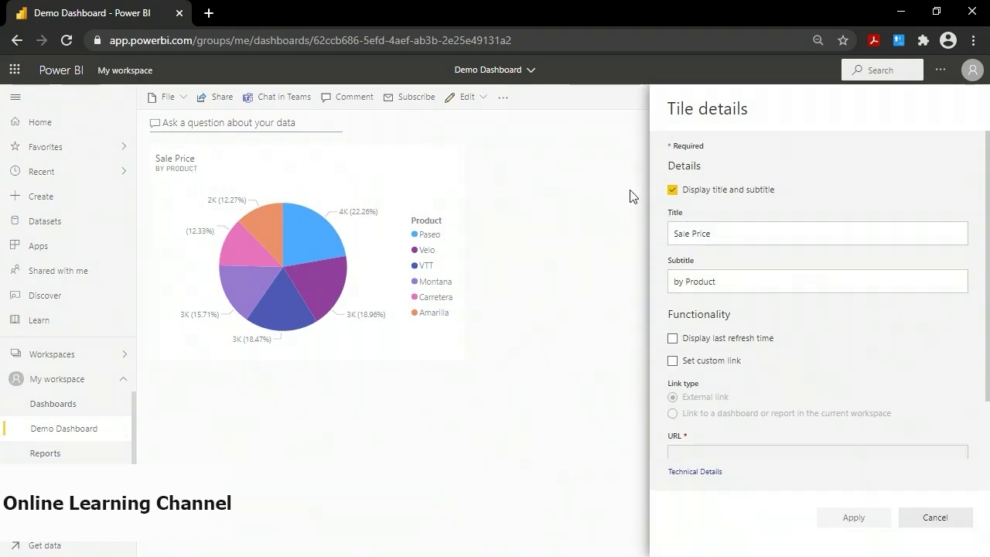
click(672, 190)
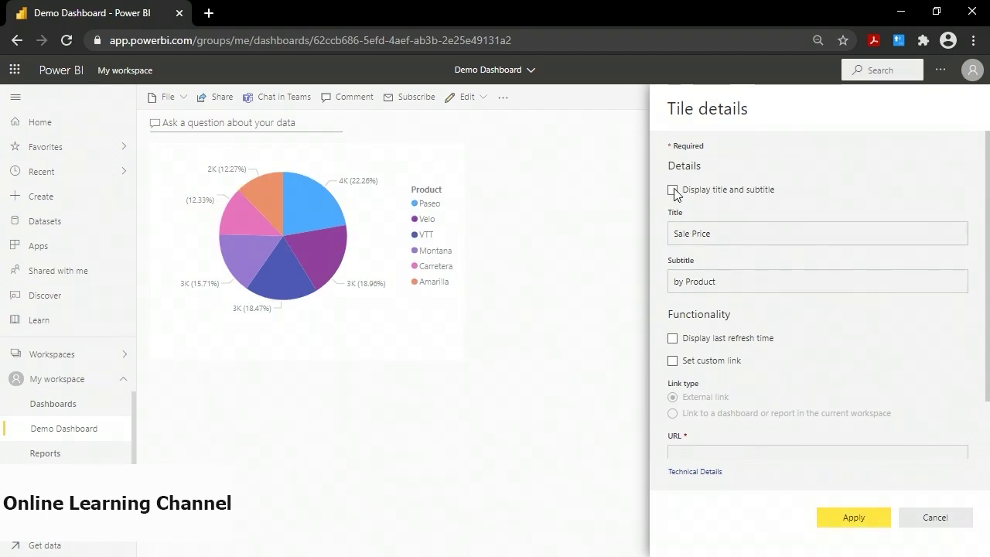
click(672, 190)
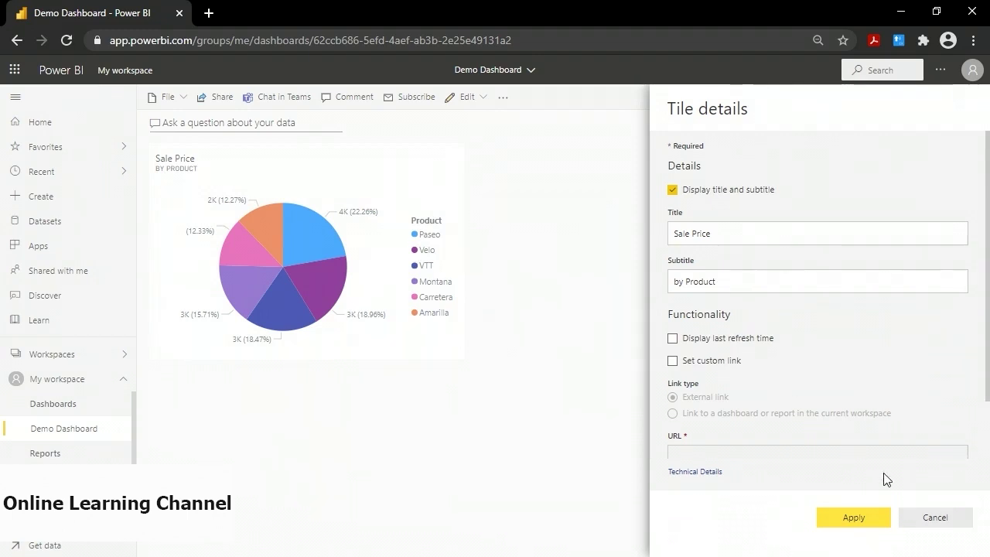
click(929, 521)
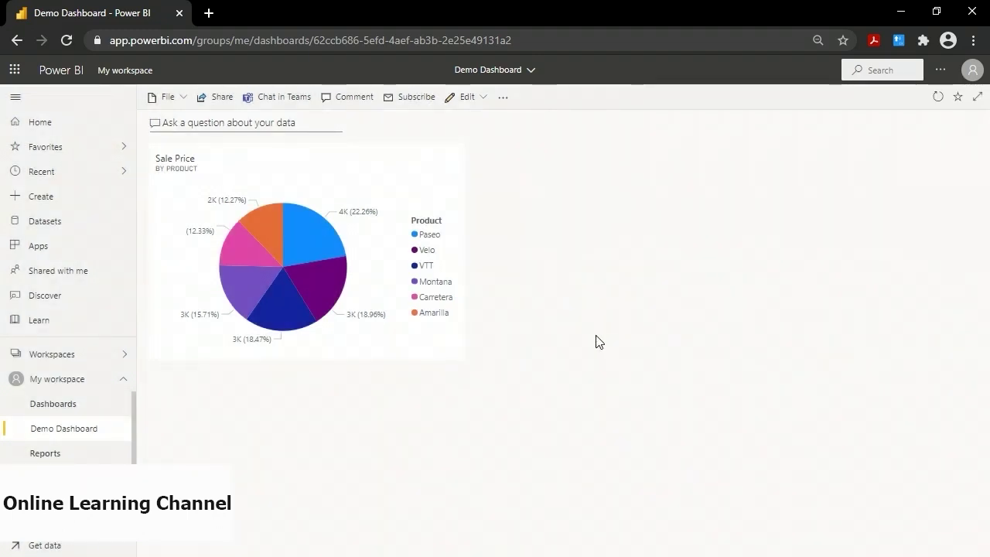
Return to the demo report through the Sale Price tile and pin the Gross Sales by Month Name chart to the existing Demo Dashboard.
click(287, 269)
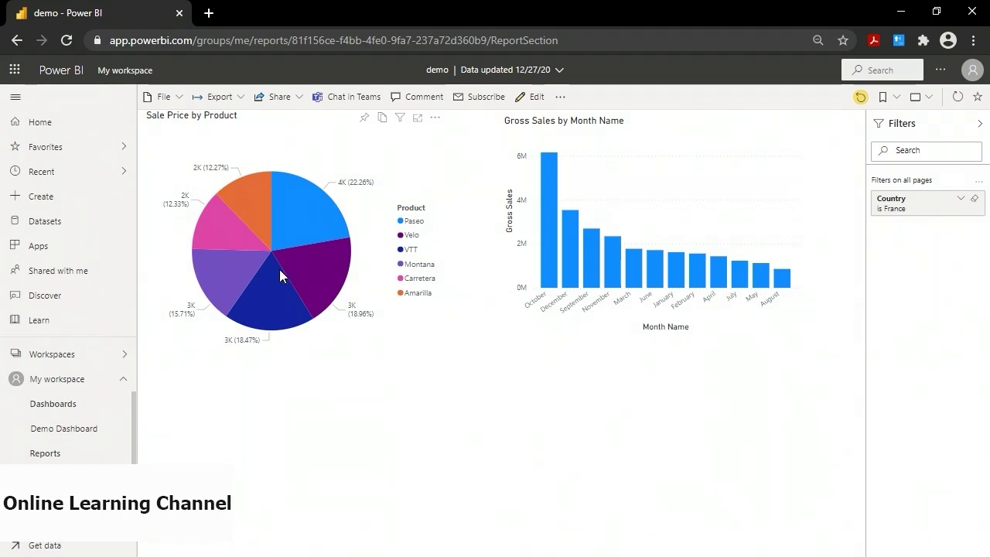
mouse_move(285, 267)
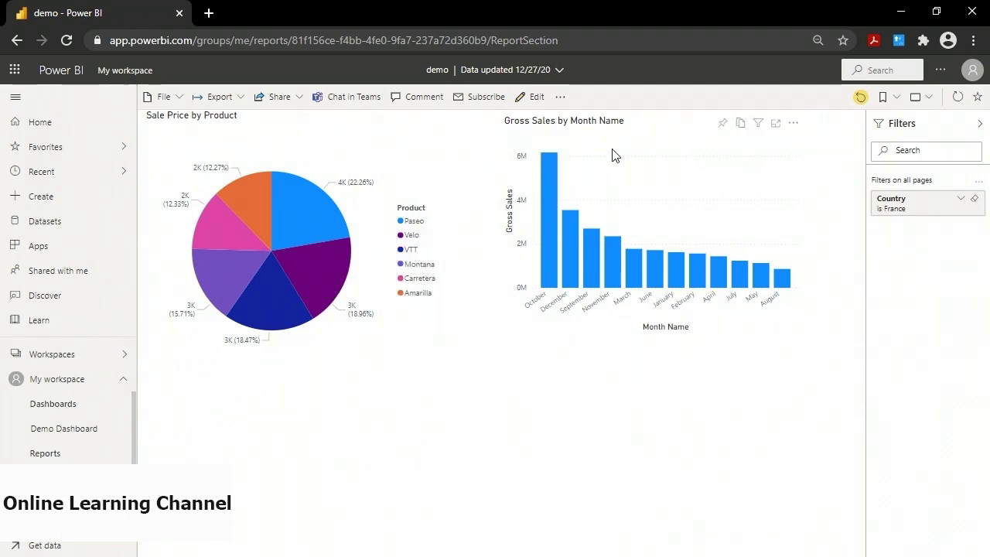
click(722, 124)
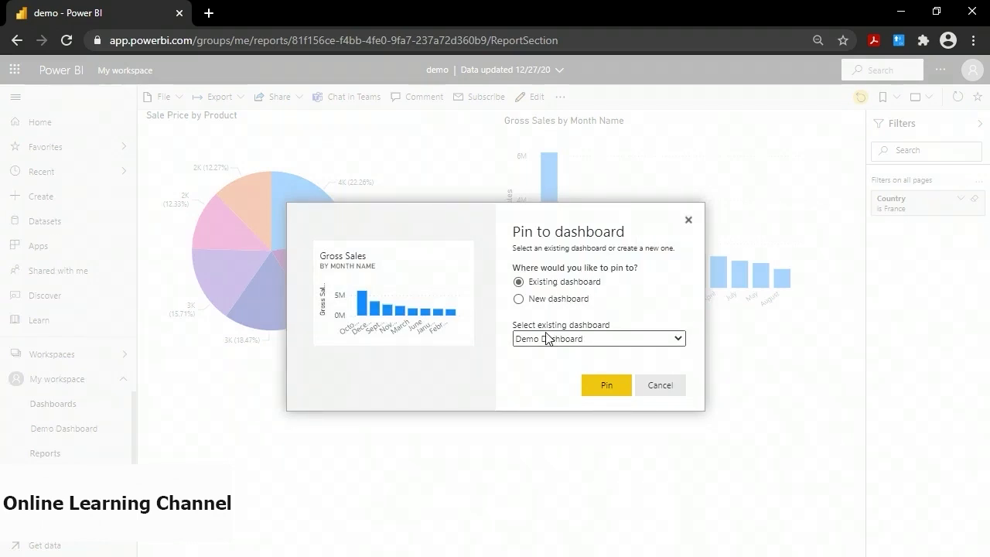
click(601, 392)
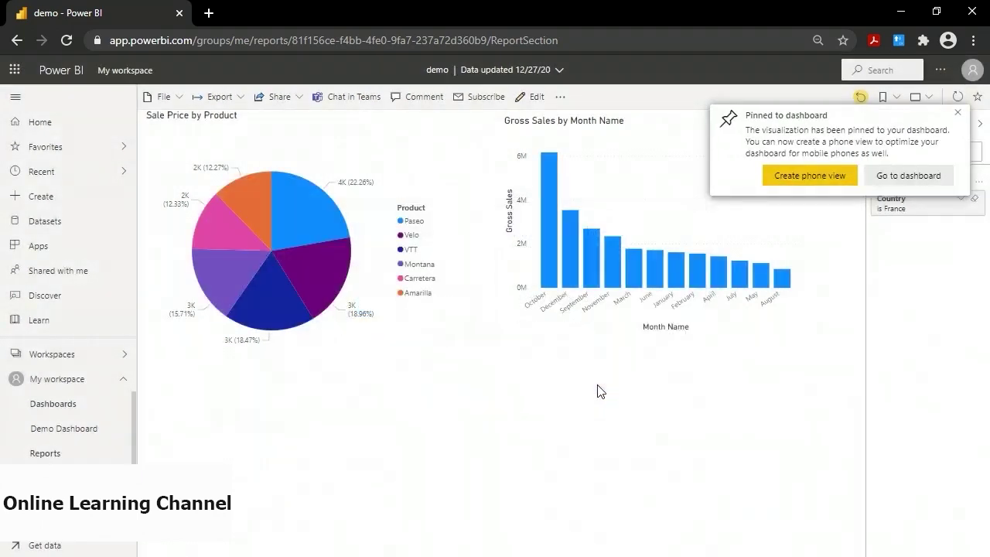
click(957, 113)
Open Demo Dashboard, shrink the Sale Price tile, and place the Gross Sales tile directly beside it.
click(54, 431)
drag(579, 170, 314, 385)
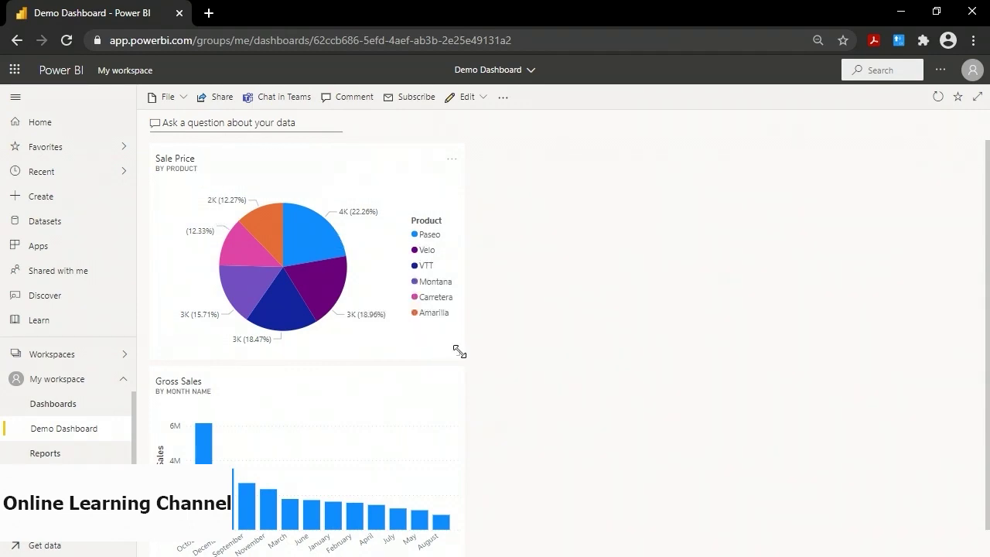
drag(459, 352, 232, 197)
drag(316, 386, 482, 162)
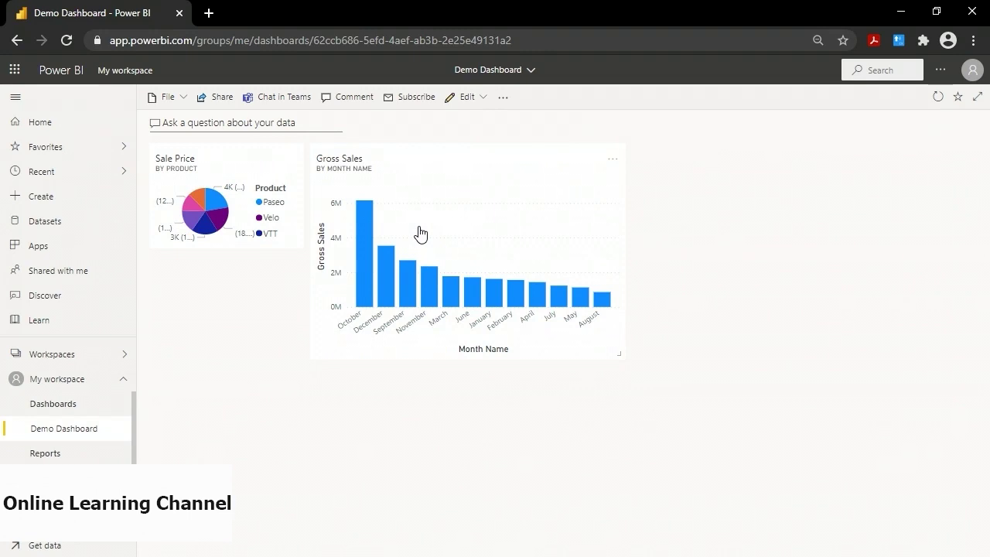
In Demo Dashboard's mobile view, shrink the Gross Sales and Sale Price tiles to about half width, and return to web view.
click(483, 101)
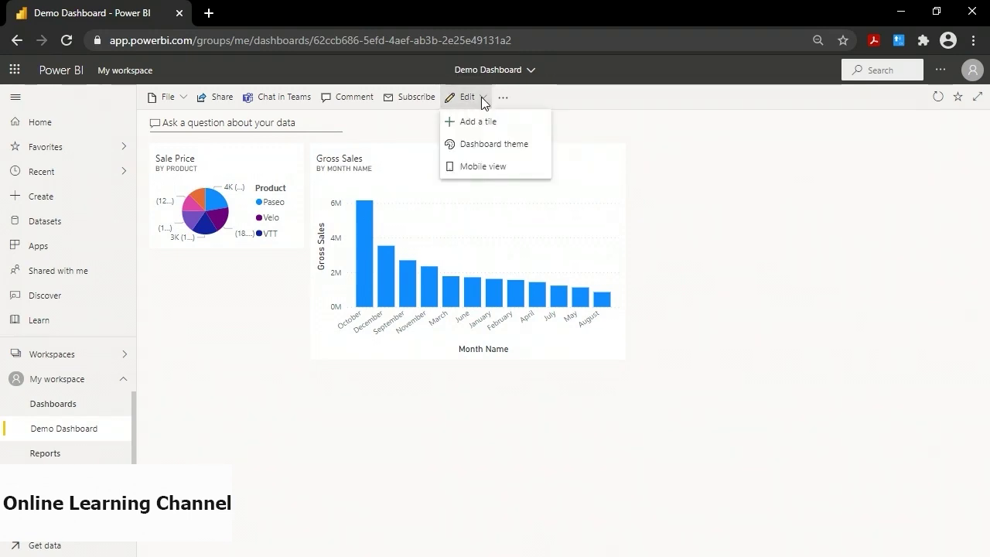
click(479, 166)
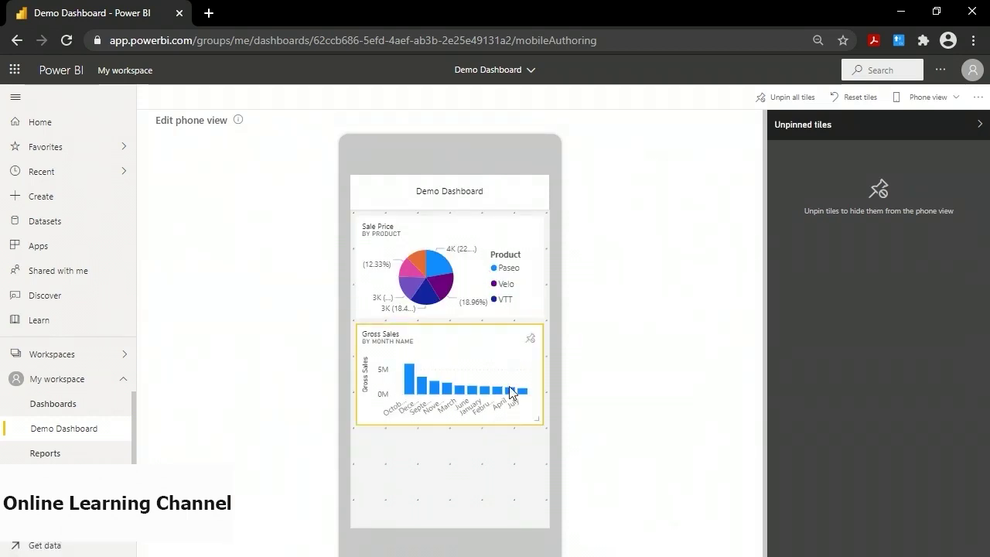
drag(530, 411, 424, 369)
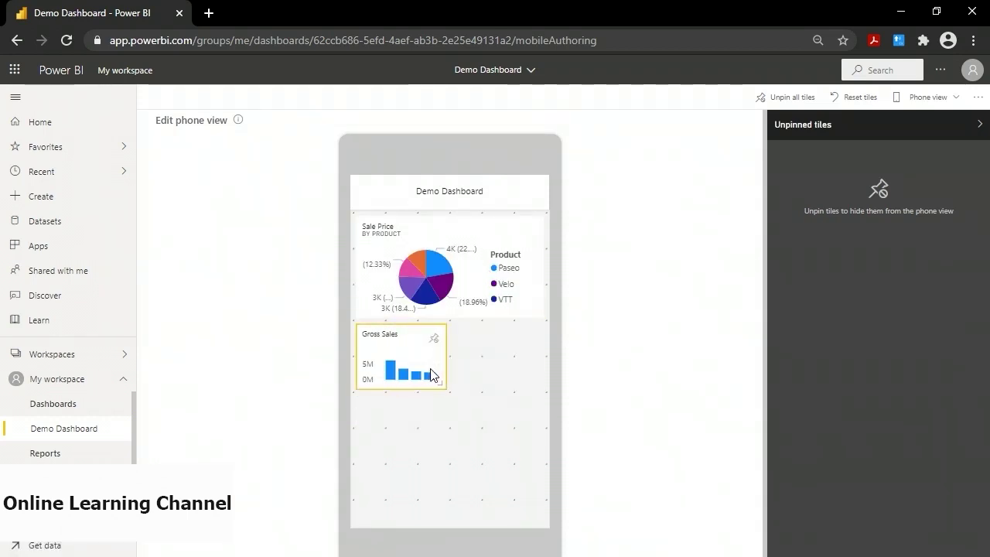
drag(533, 313, 432, 278)
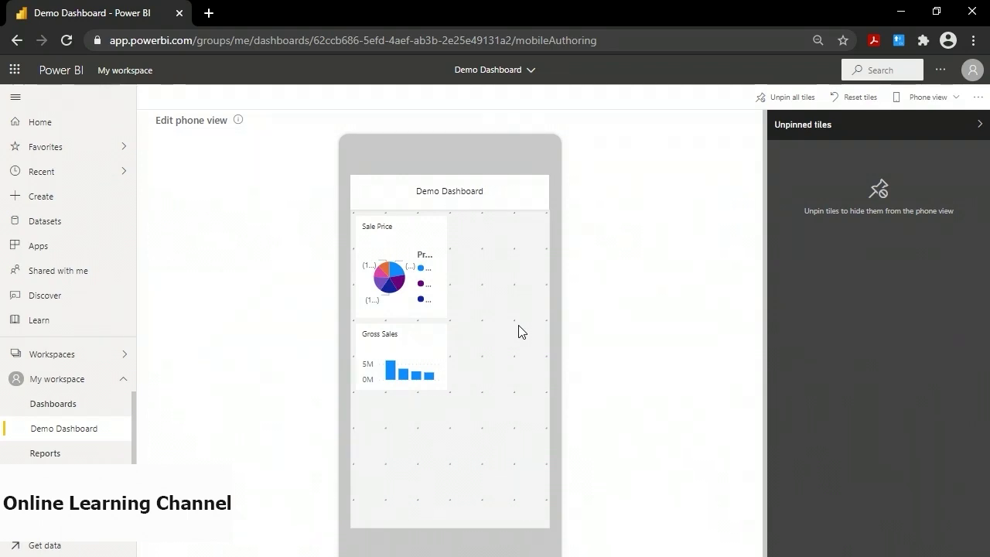
click(933, 98)
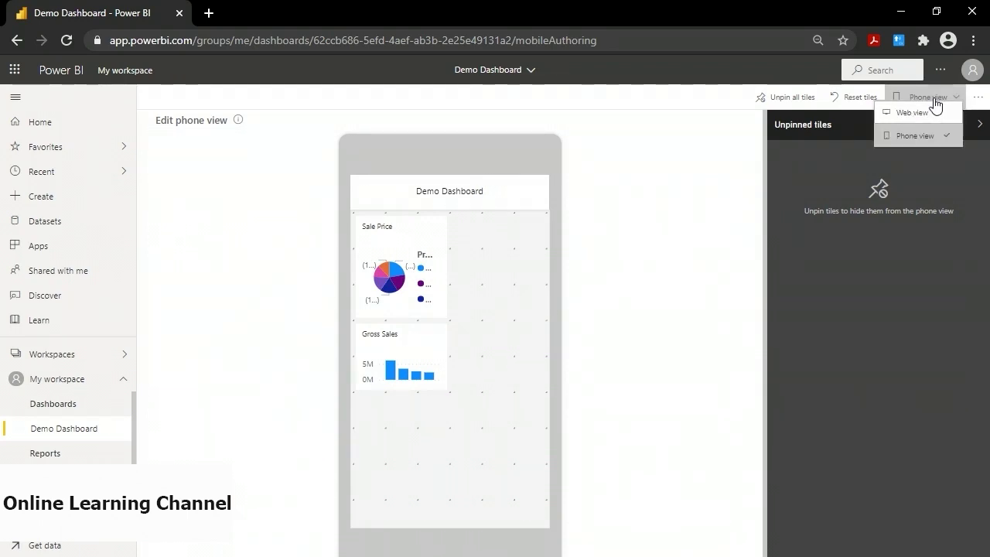
click(911, 113)
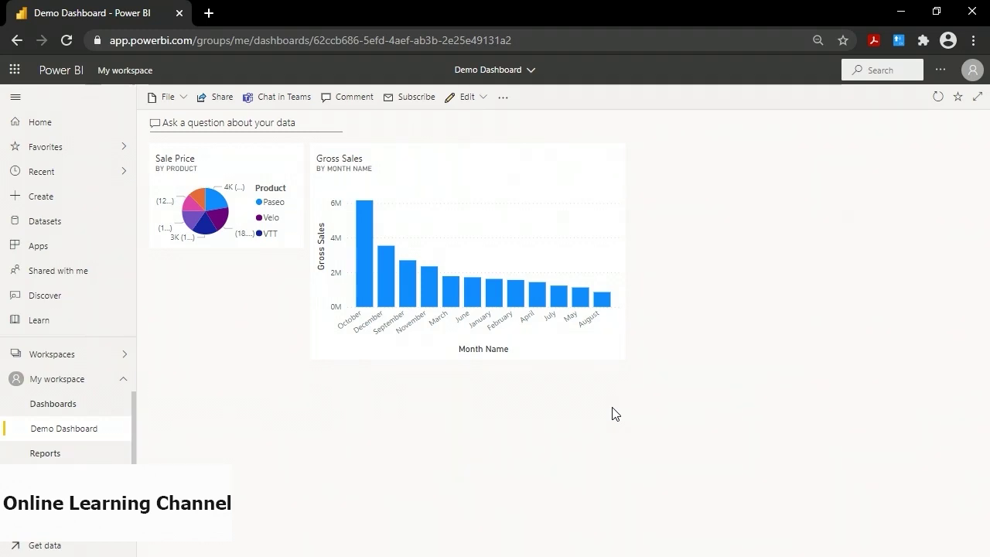
Open the demo report through the Gross Sales tile, filter Country to Canada, and check the tiles on Demo Dashboard.
click(541, 332)
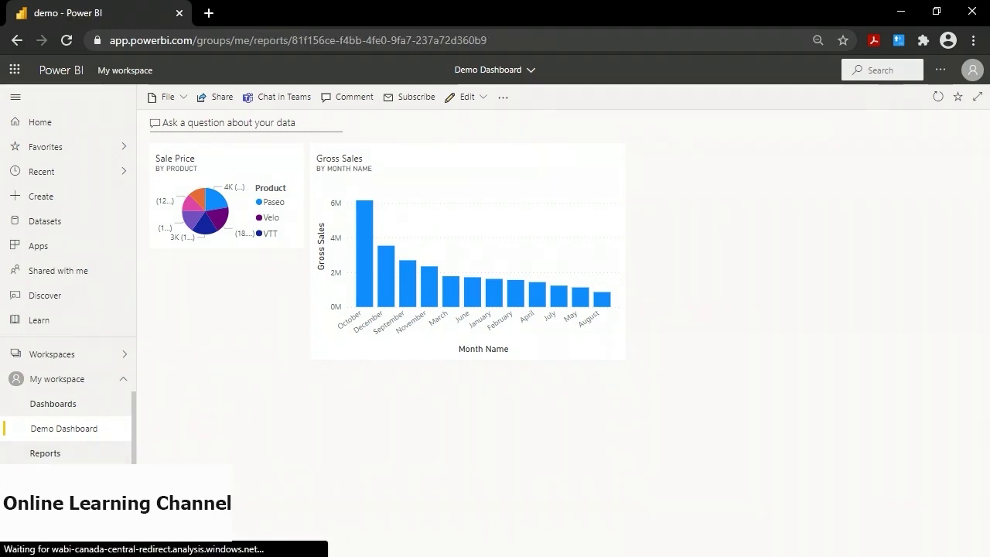
click(914, 211)
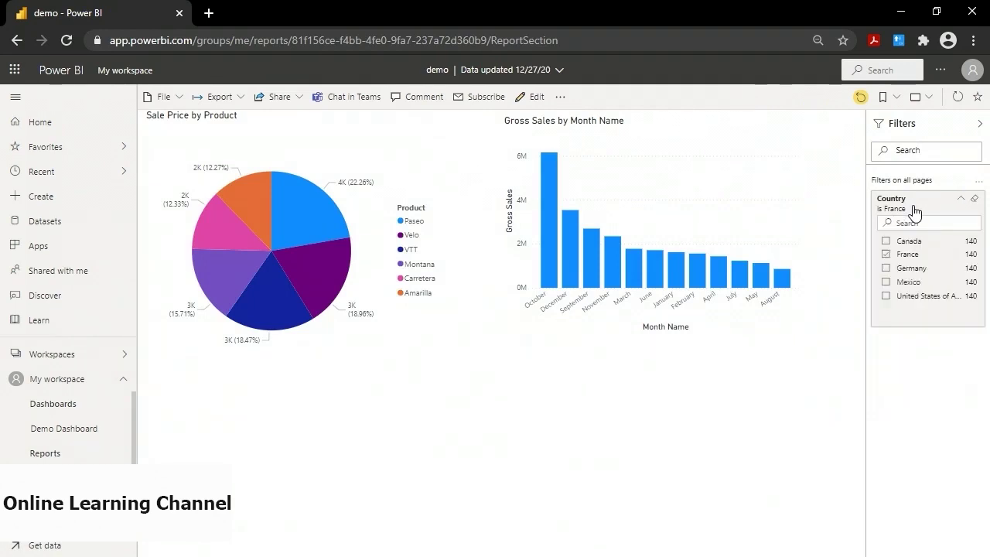
click(887, 241)
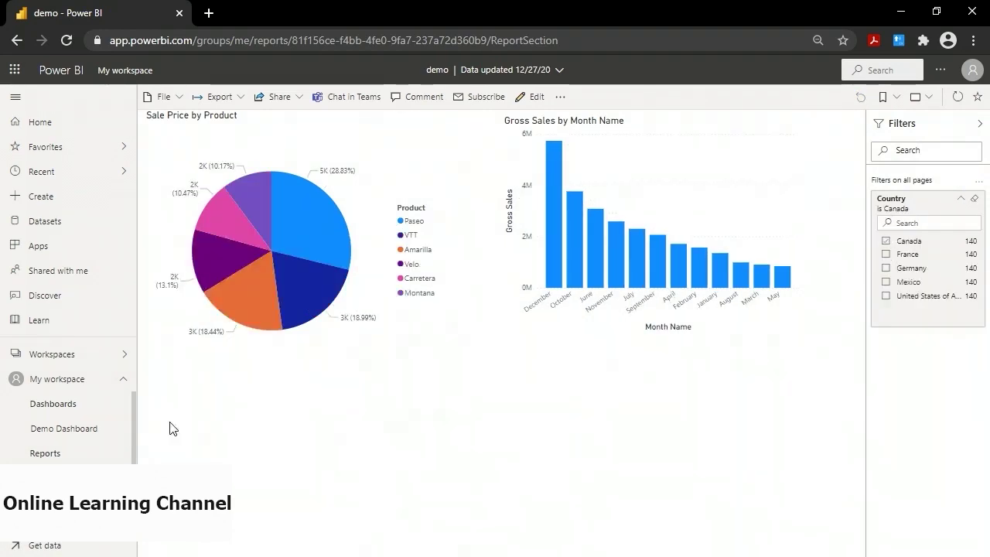
click(95, 430)
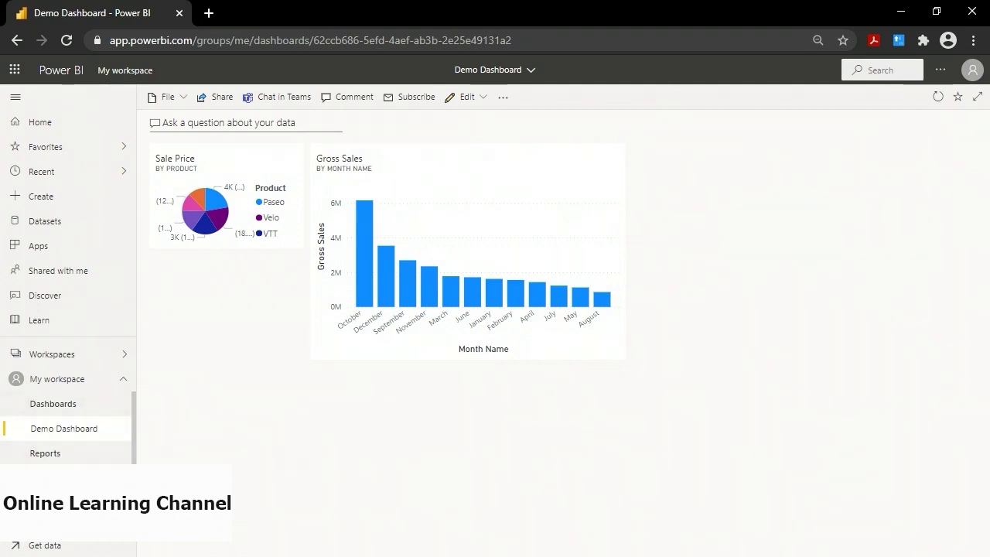
Return to the demo report and pin the Canada-filtered Sale Price by Product chart to the existing Demo Dashboard.
click(317, 344)
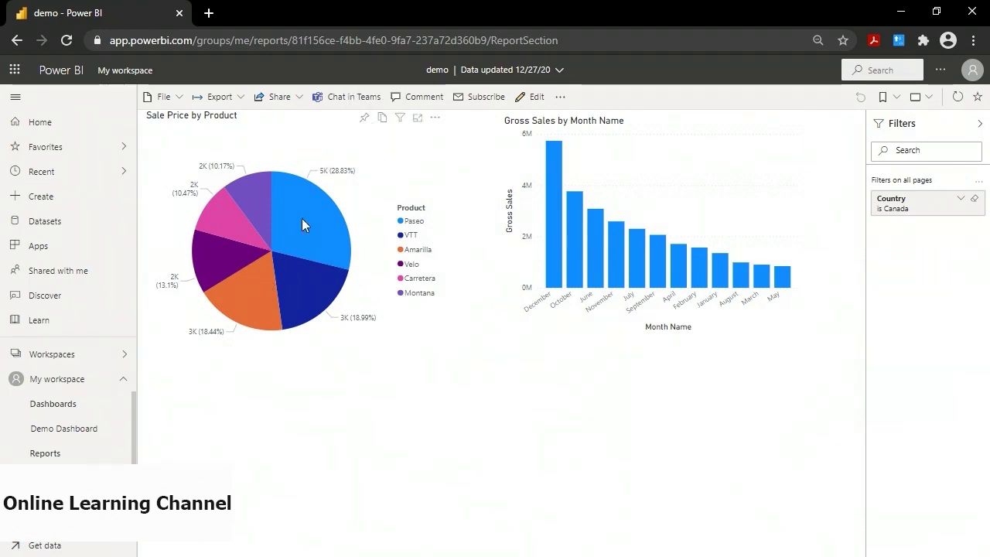
click(365, 118)
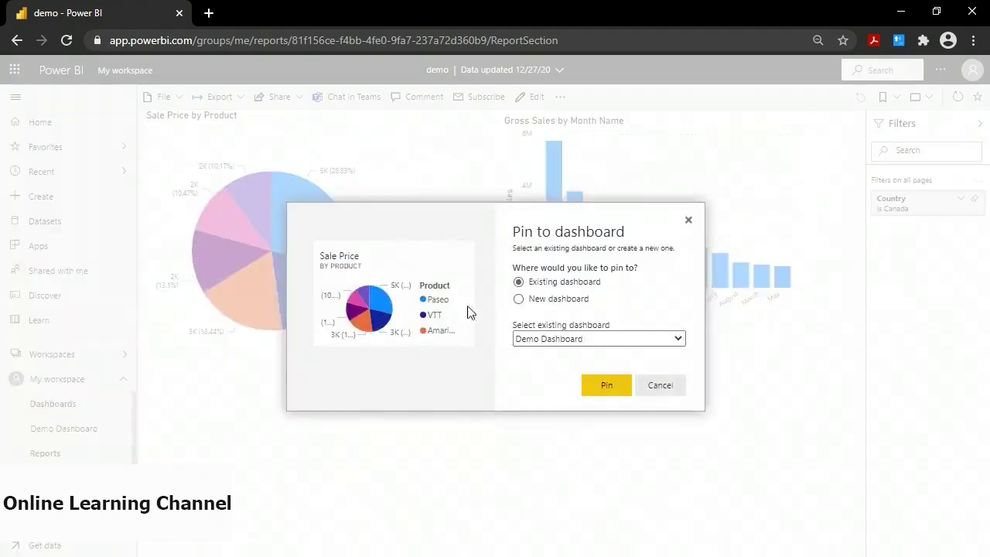
click(604, 387)
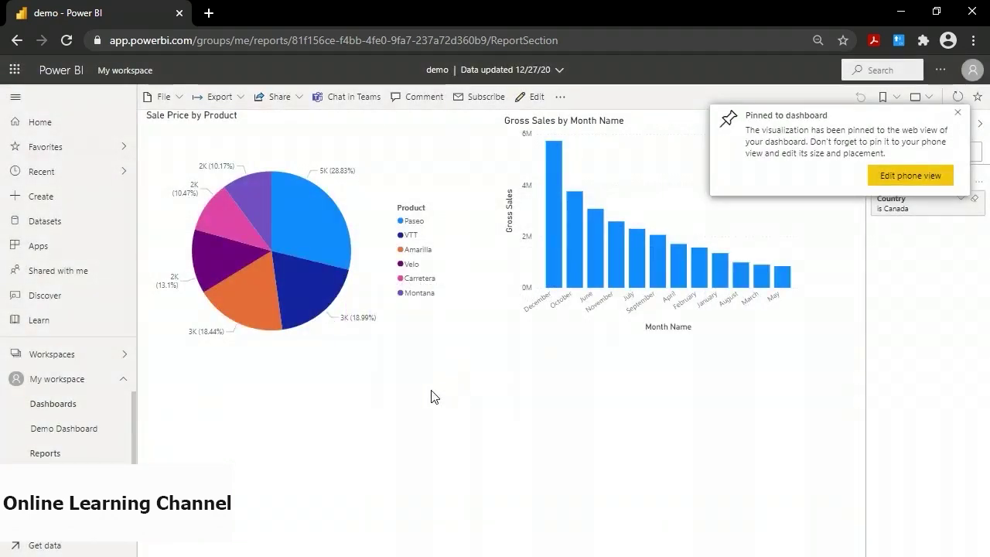
Open Demo Dashboard and move the newly pinned Sale Price tile below the original Sale Price and Gross Sales tiles.
click(65, 429)
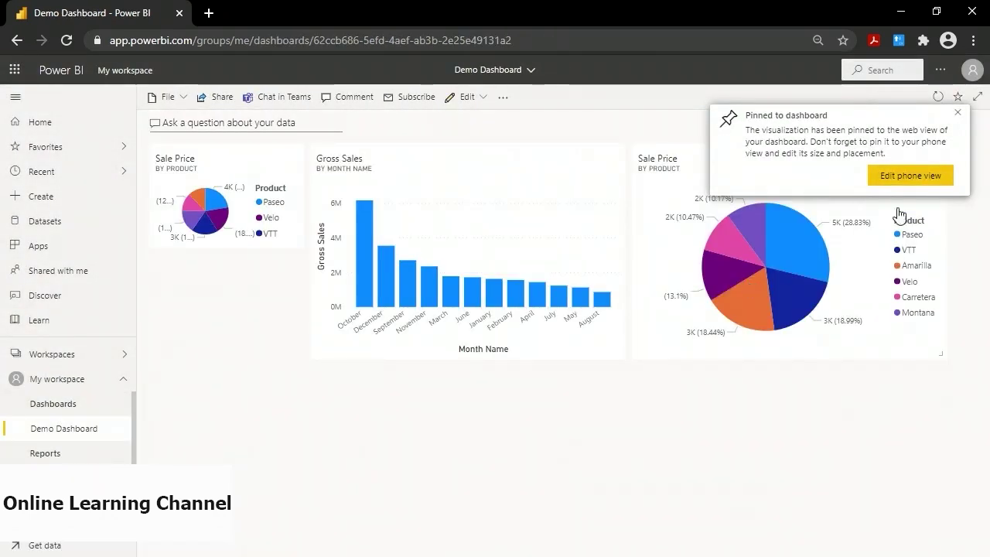
click(956, 113)
drag(857, 168, 317, 395)
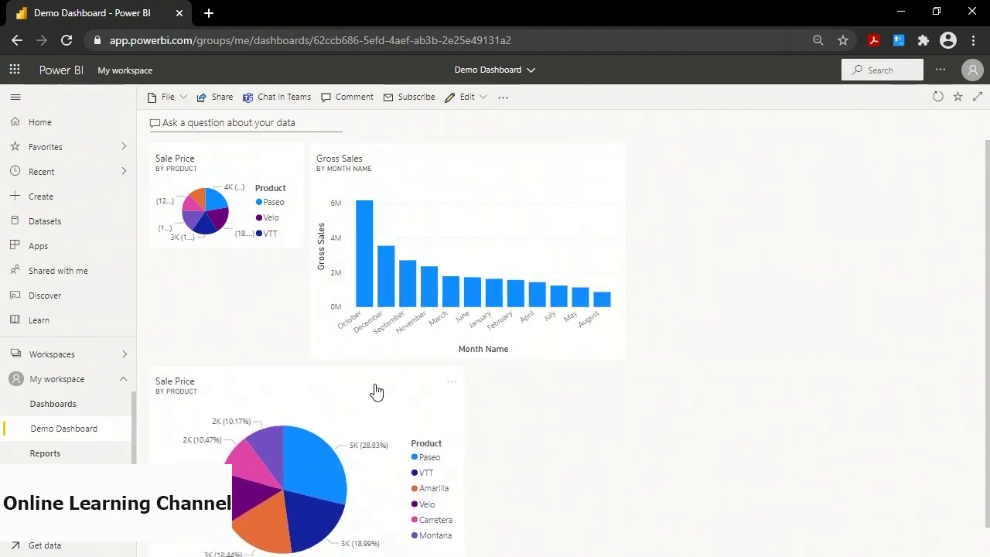
Try retitling the lower Sale Price tile as Sale Price (Canada) in its tile details.
click(452, 382)
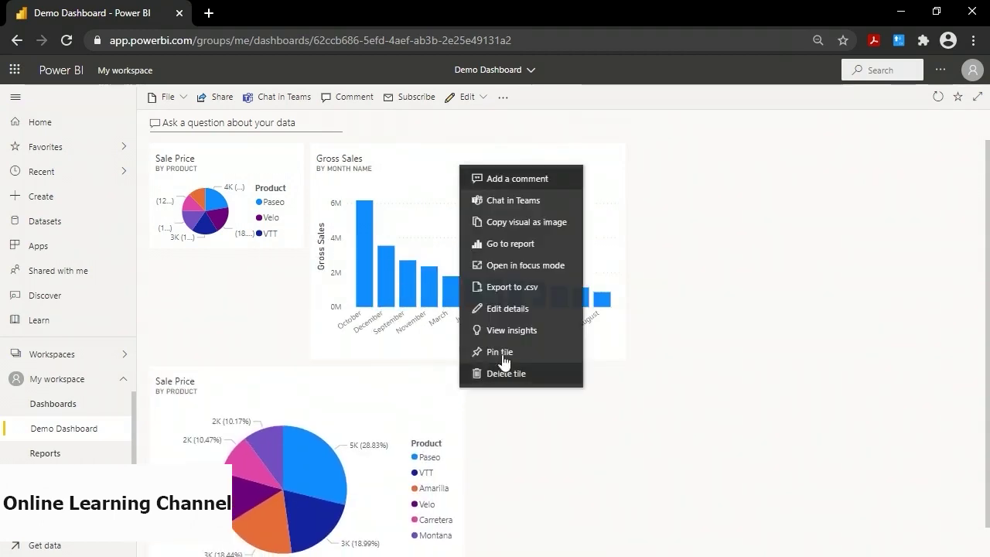
click(510, 309)
click(728, 234)
text((Canada)
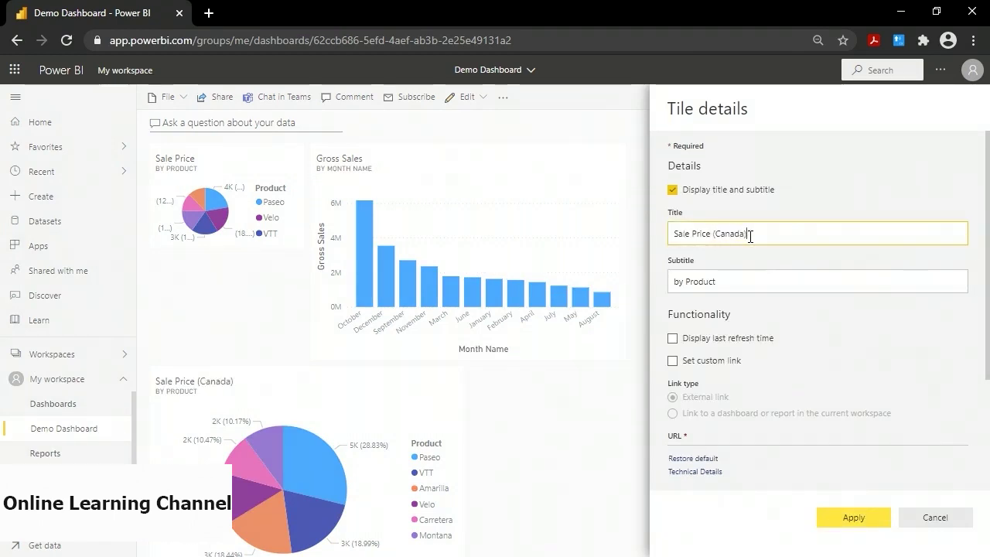
key(Escape)
Retitle the original small Sale Price tile as Sale Price (France) and apply the change.
click(294, 159)
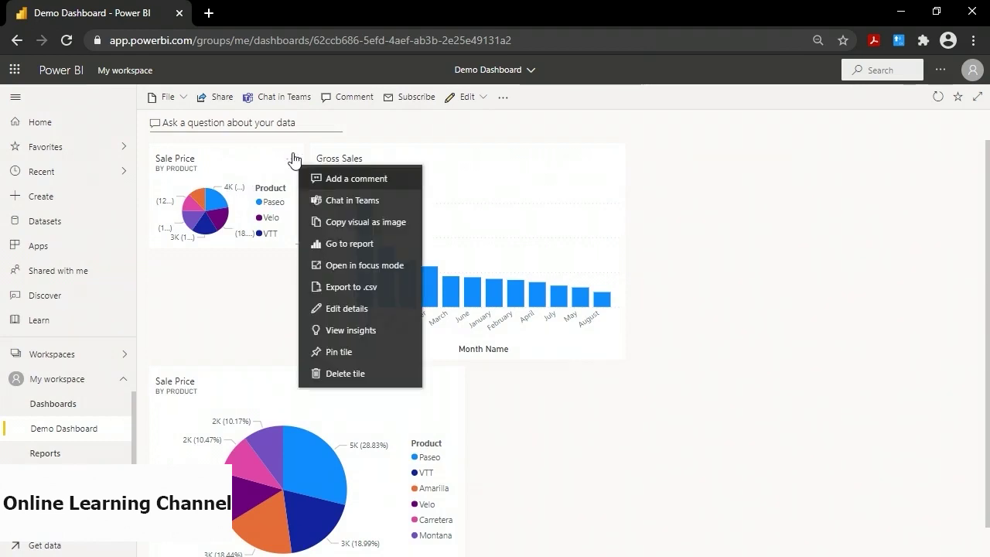
click(340, 308)
click(724, 231)
text((France))
click(858, 520)
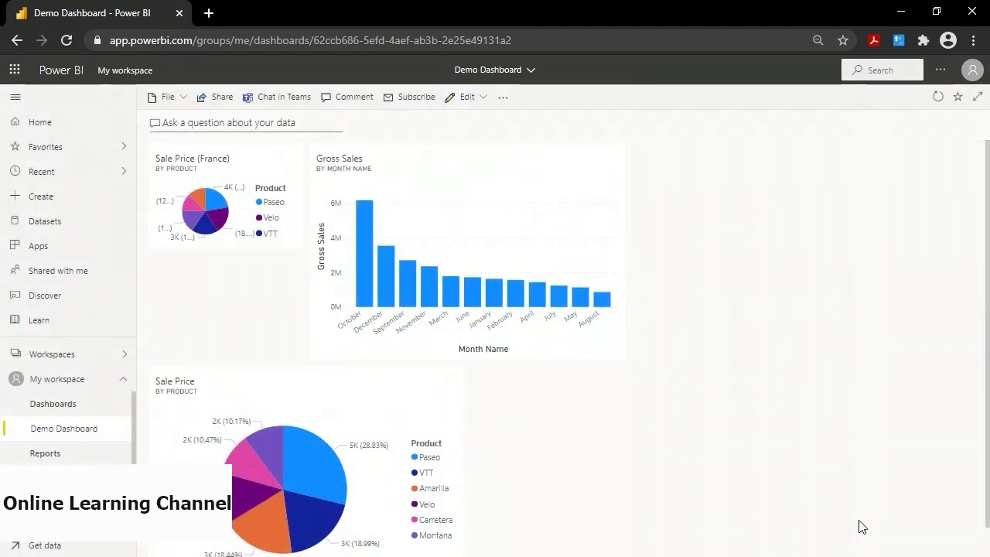
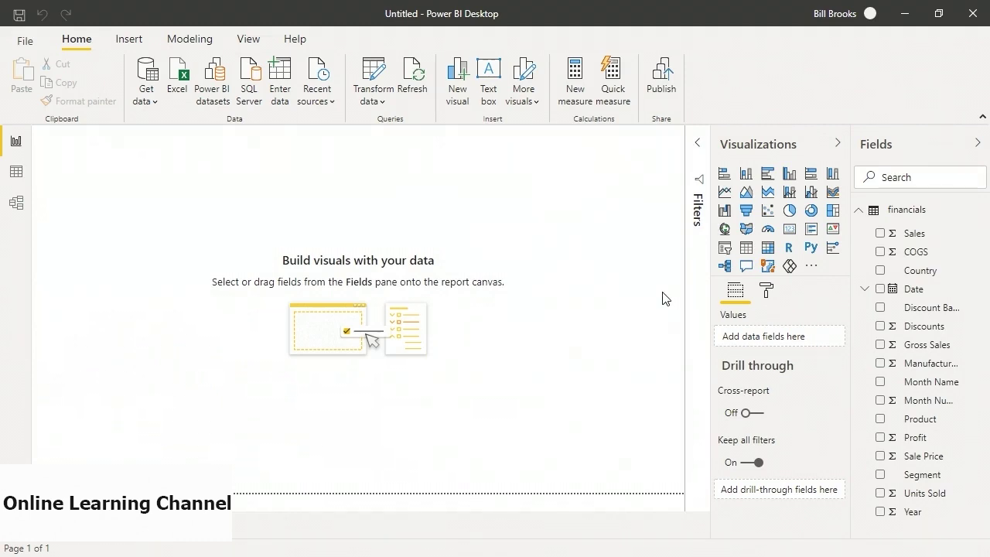
In Power BI Desktop, add an enlarged table visual to the empty report page with Country and Gross Sales as its values.
click(747, 248)
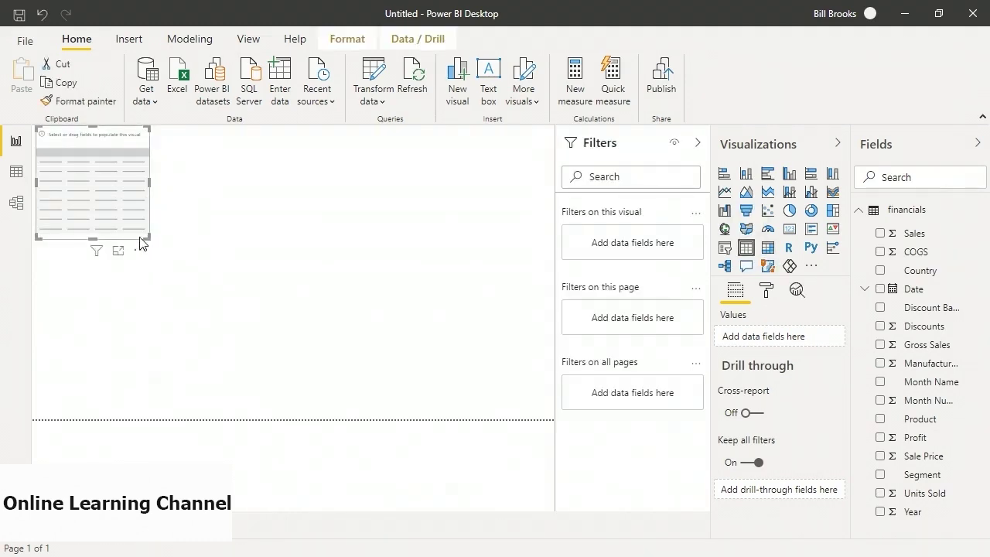
drag(147, 239, 257, 316)
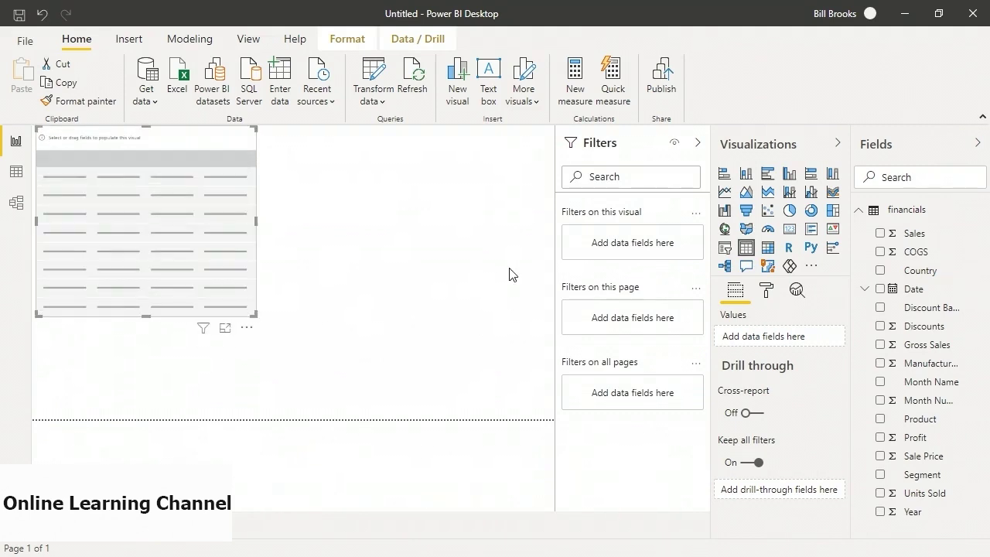
click(918, 272)
drag(918, 272, 804, 337)
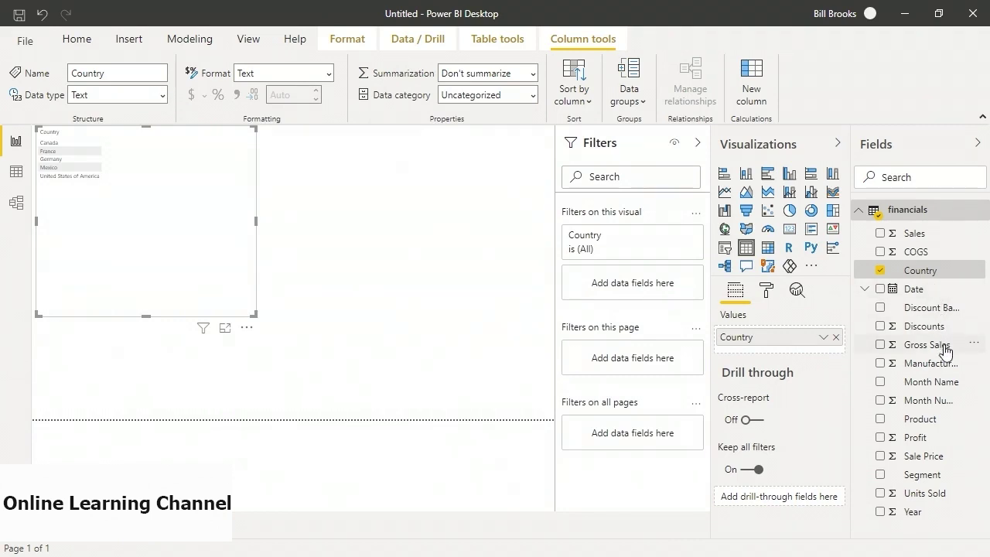
drag(928, 346, 804, 354)
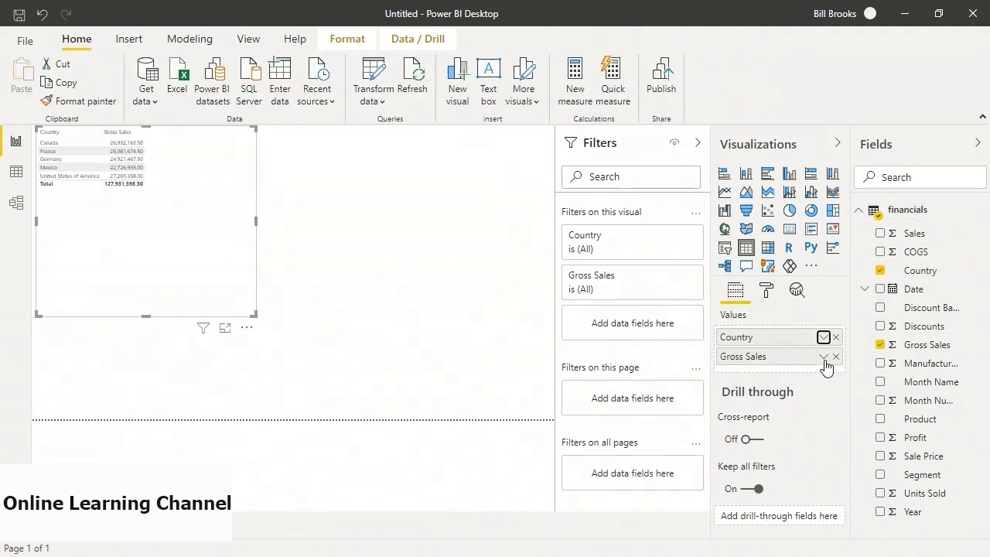
Stop summarizing Gross Sales in the table, and enlarge the table across most of the page with the Filters pane collapsed.
right_click(825, 360)
click(711, 148)
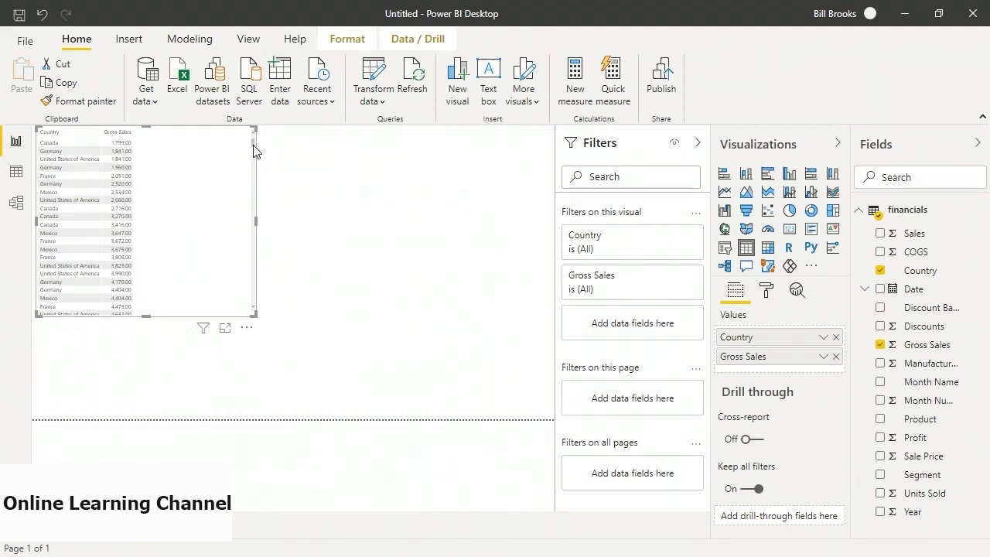
drag(255, 315, 428, 412)
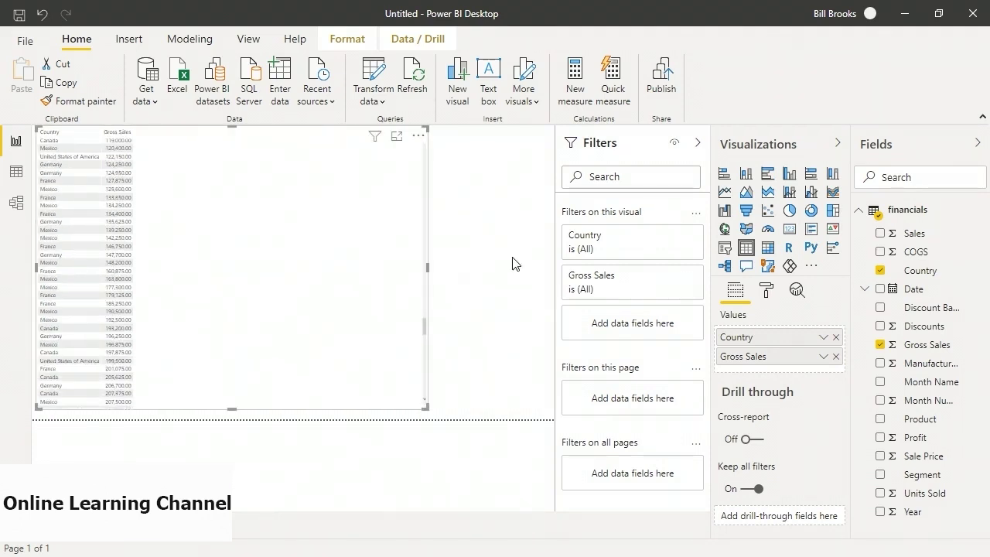
click(698, 143)
drag(522, 387, 502, 210)
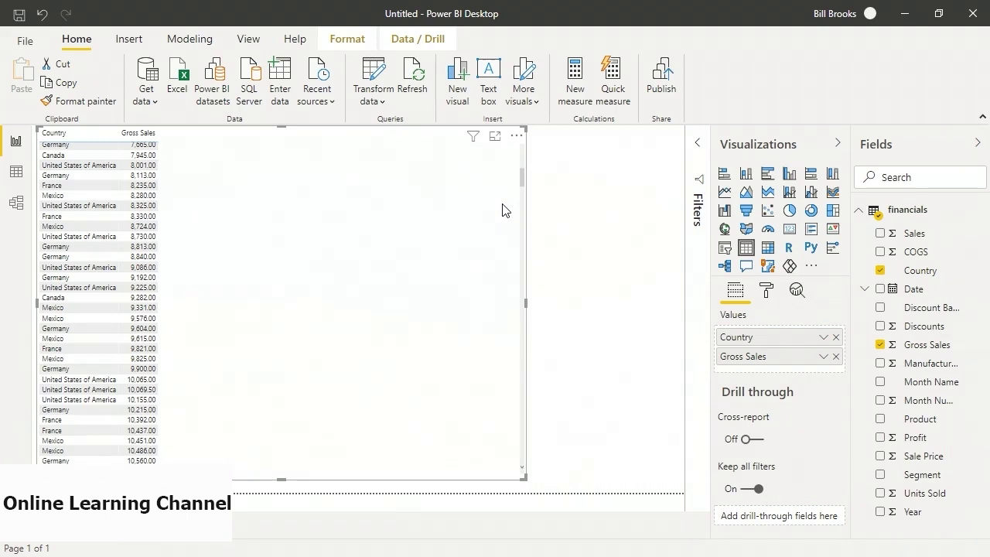
Export the report to PDF, and view Untitled.pdf maximized in Adobe Acrobat Reader before closing it.
click(23, 43)
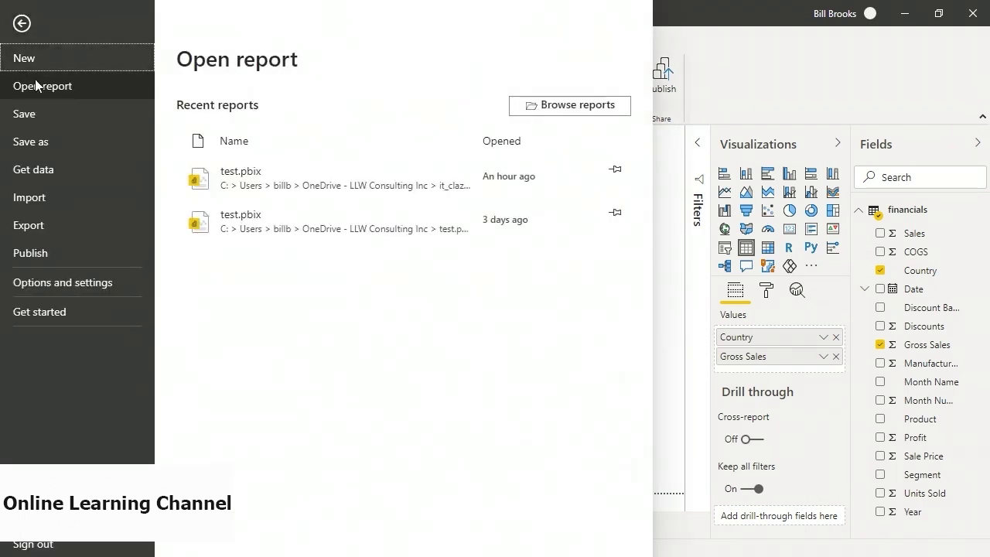
click(54, 225)
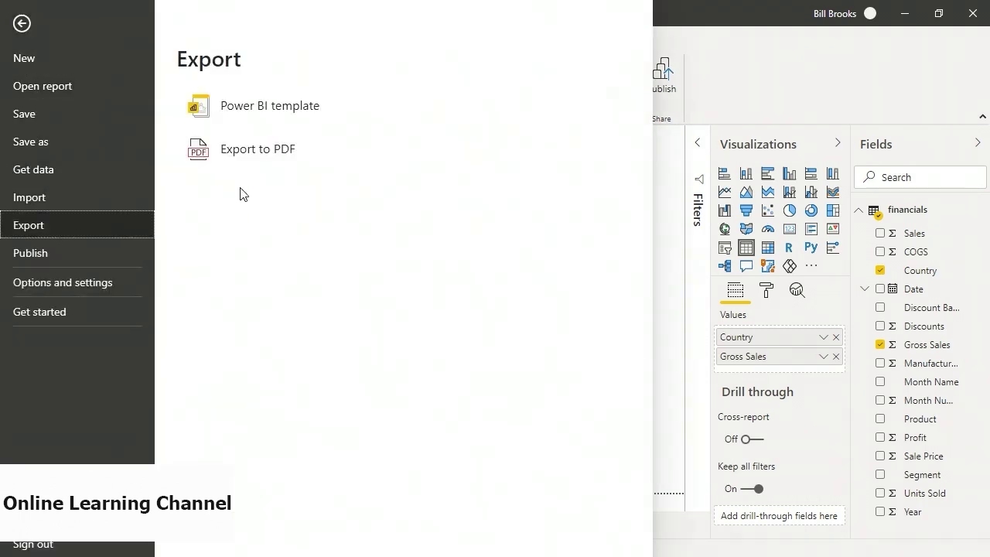
click(247, 161)
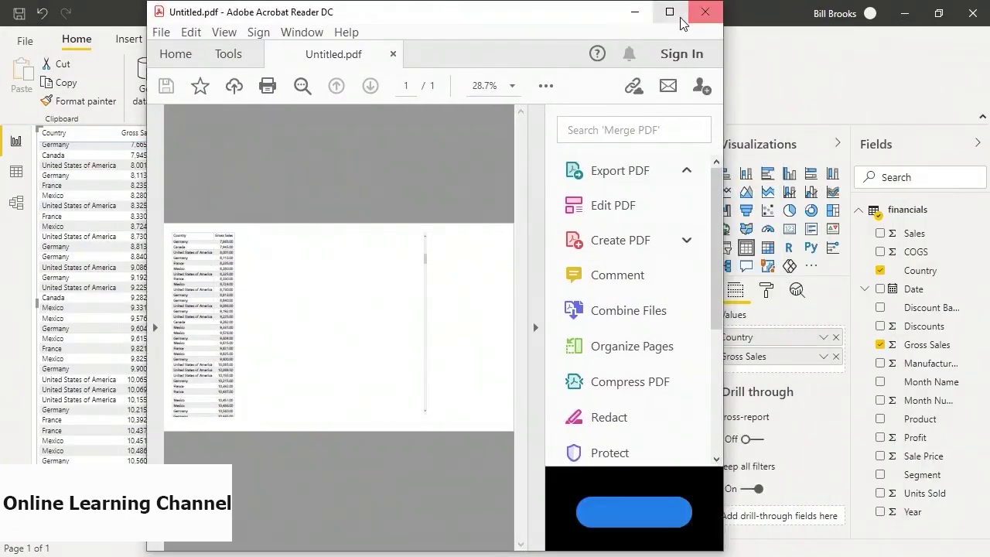
click(665, 11)
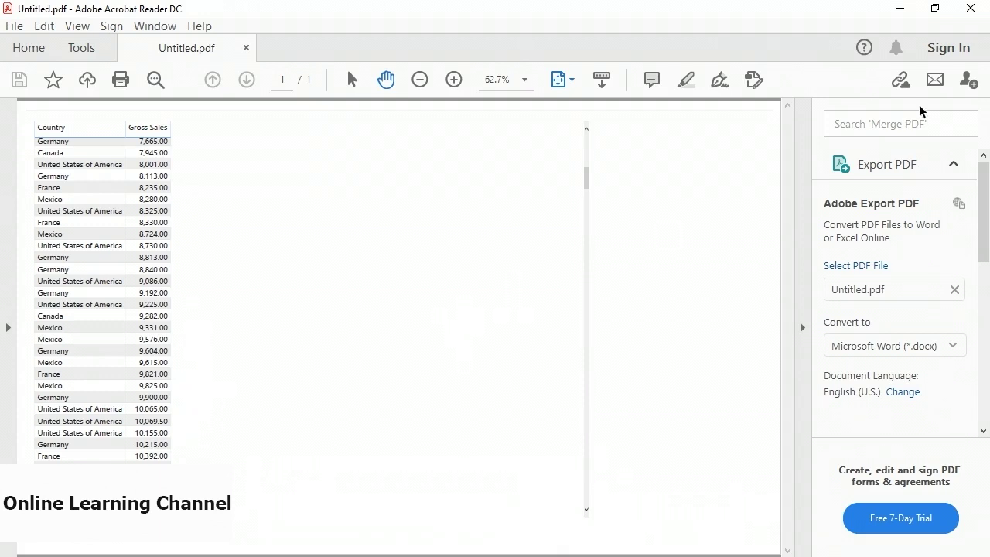
click(966, 11)
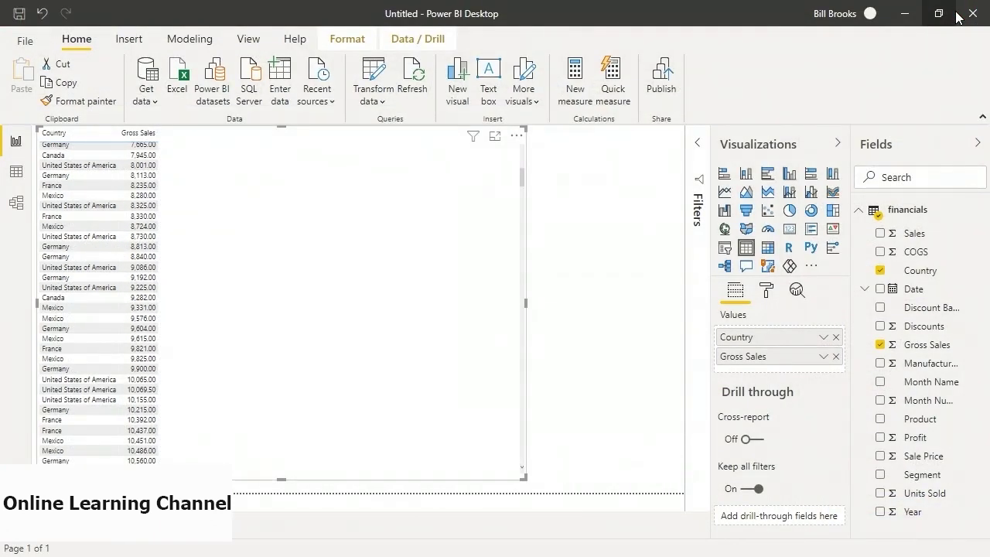
click(957, 14)
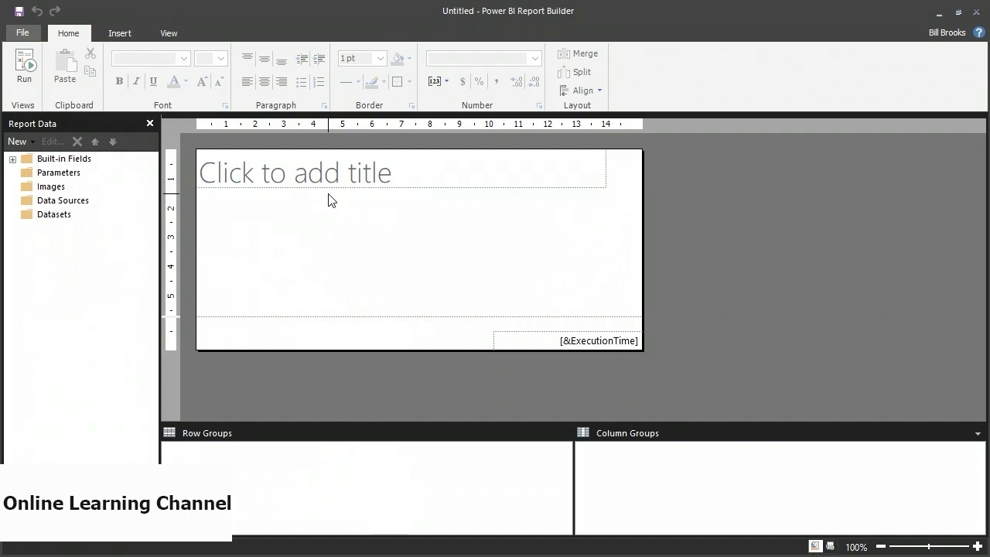
In Power BI Report Builder, start a Table or Matrix Wizard report that creates a dataset, and open a new data source's properties.
click(22, 35)
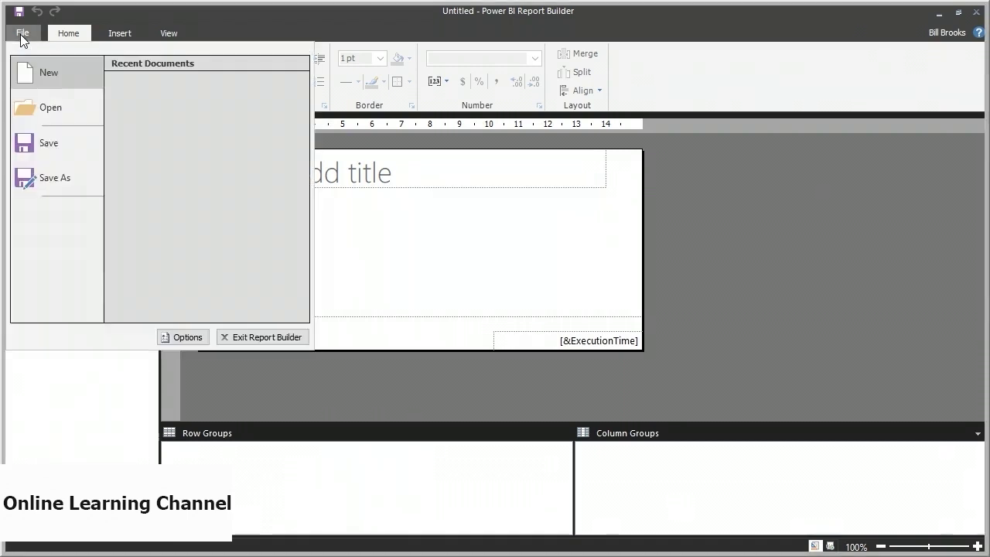
click(36, 69)
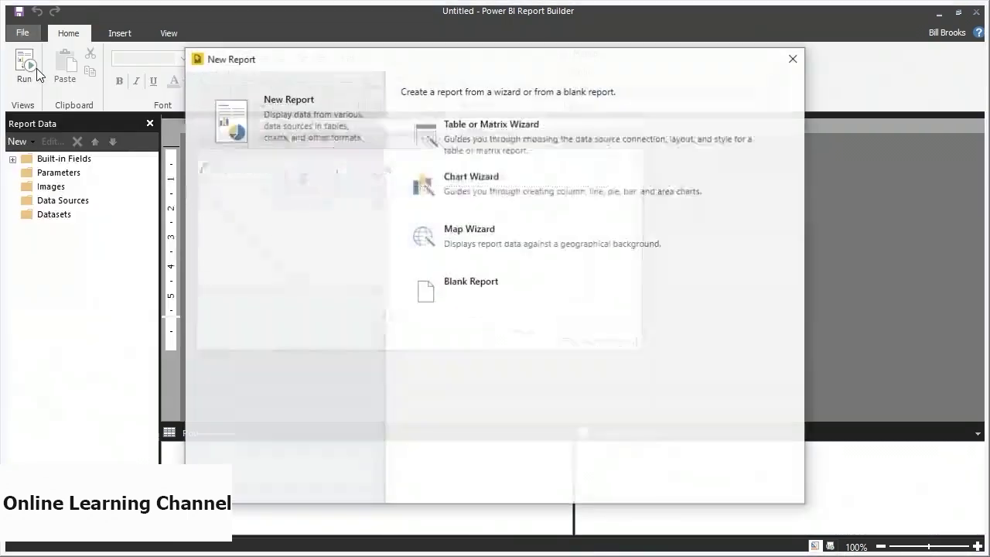
click(509, 141)
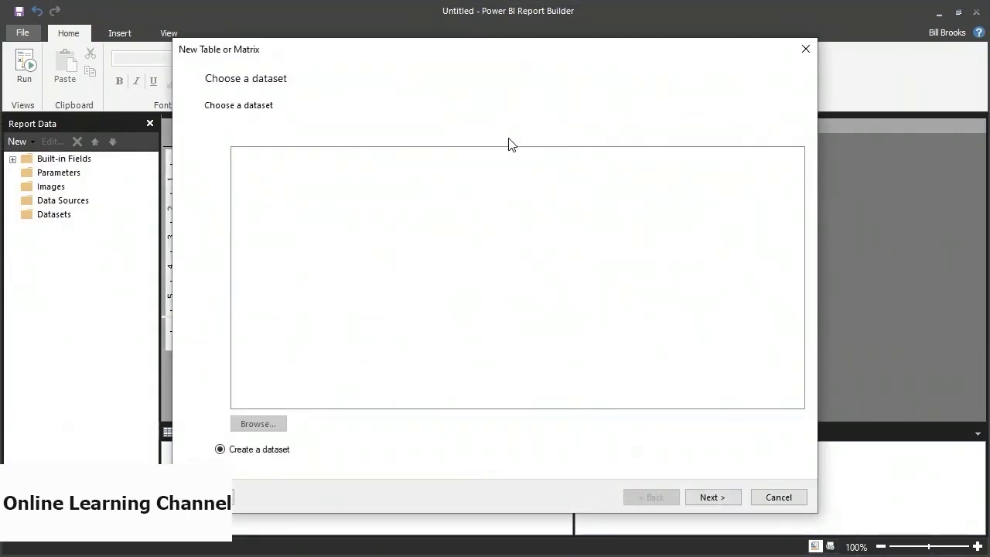
click(718, 498)
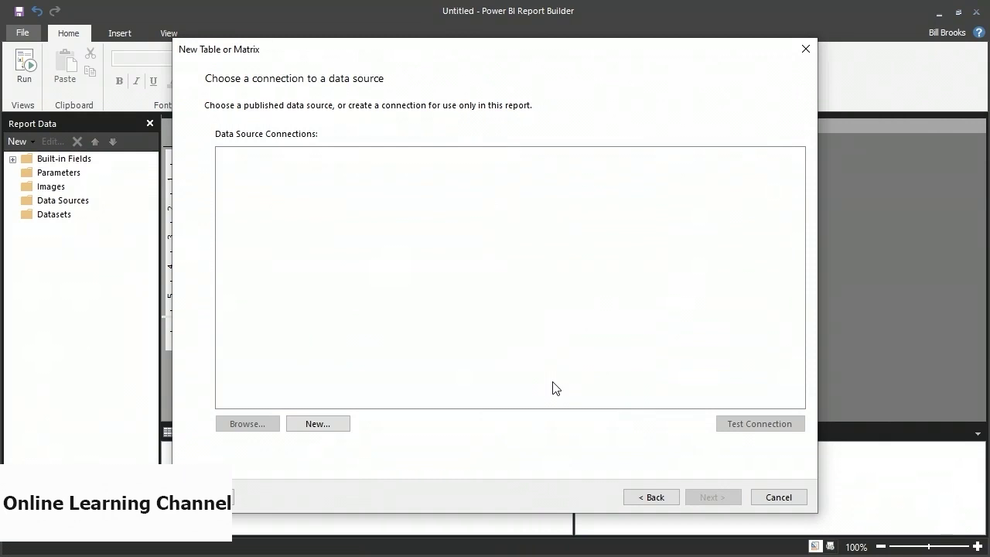
click(327, 430)
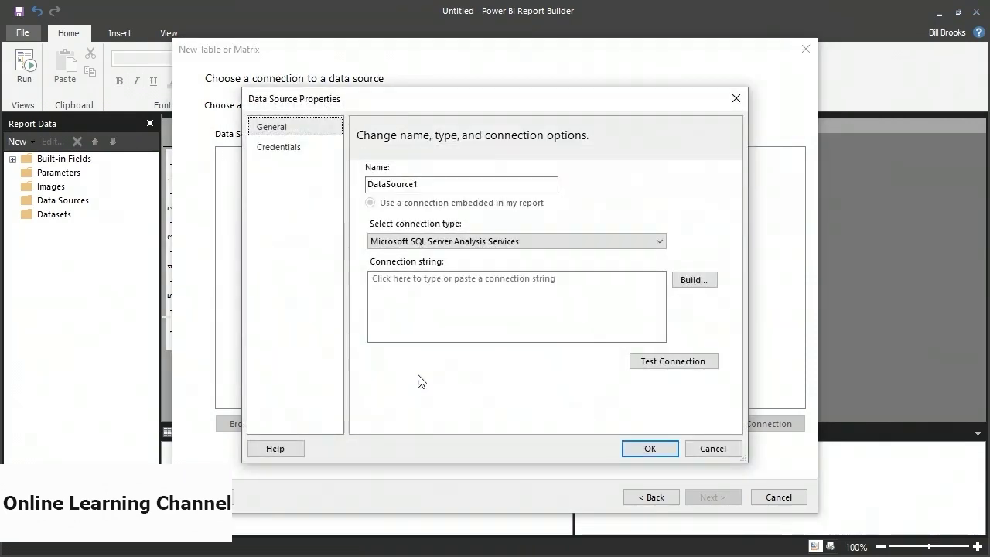
Define the data source as a Microsoft SQL Server connection to server (LocalDb)\MSSQLLocalDB and database PaginatedReportDemo.
click(661, 241)
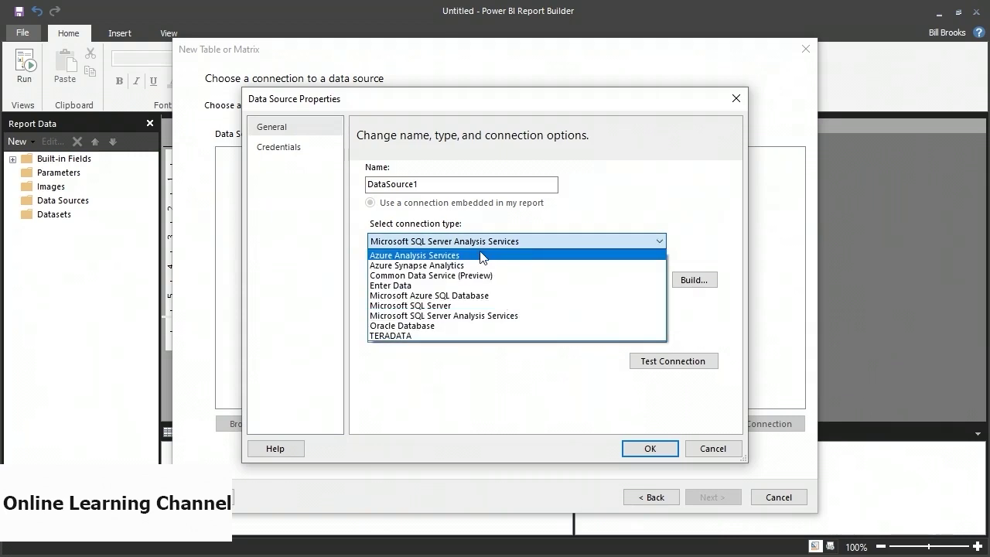
click(466, 306)
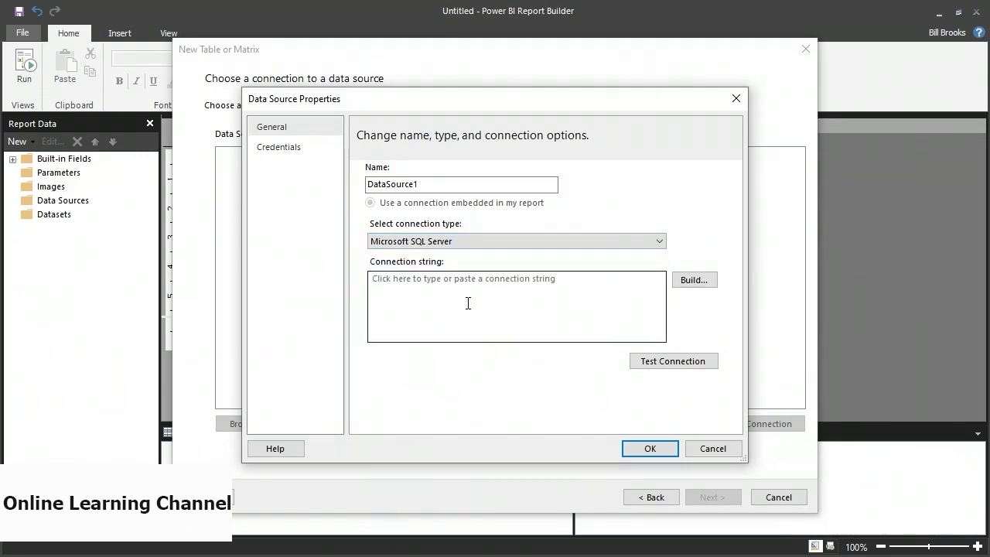
click(685, 286)
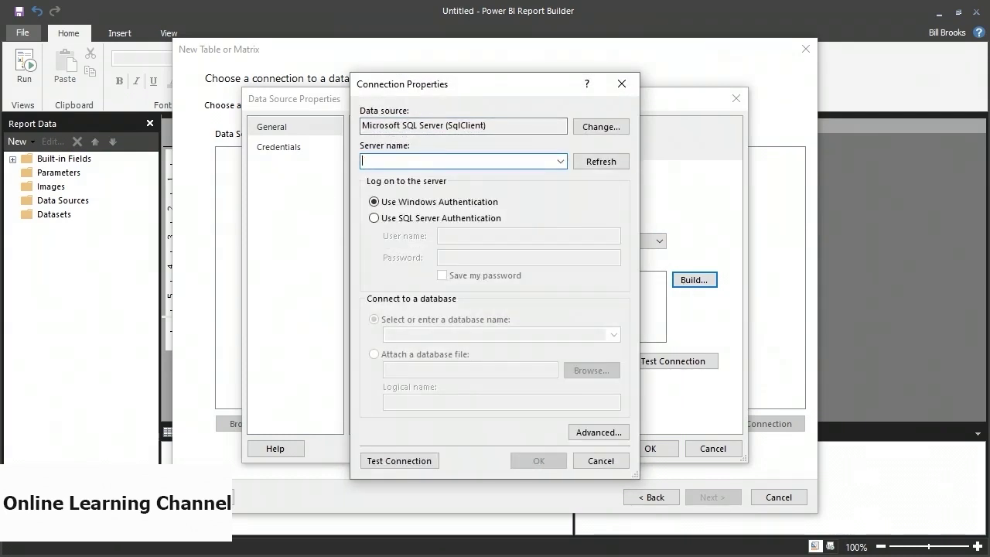
key(alt+Tab)
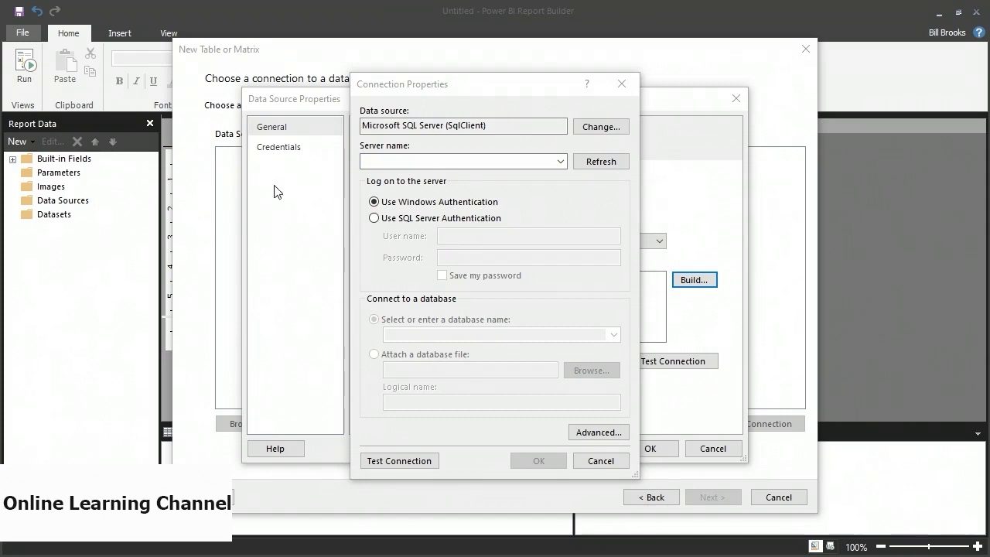
key(alt+Tab)
text((LocalDb)\MSSQLLocalDB)
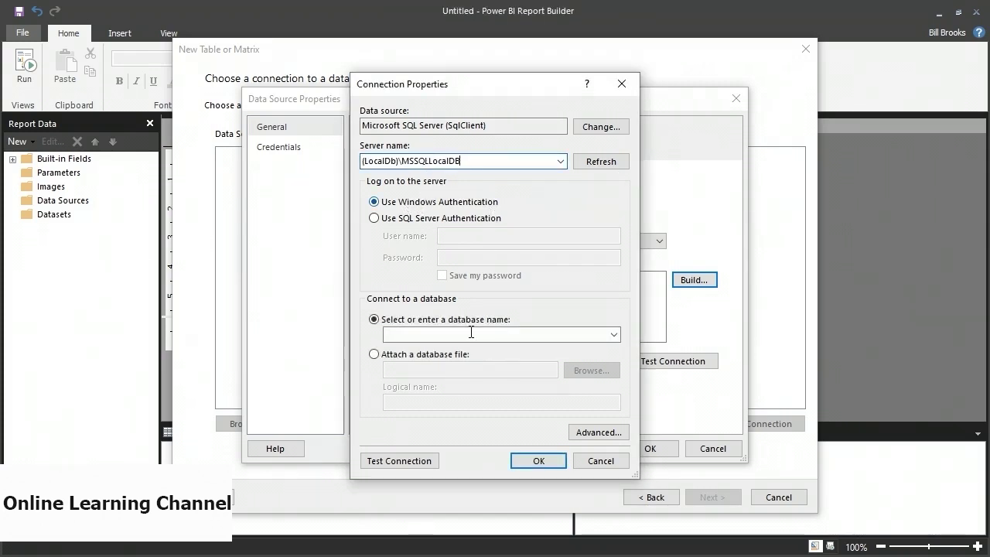
click(615, 334)
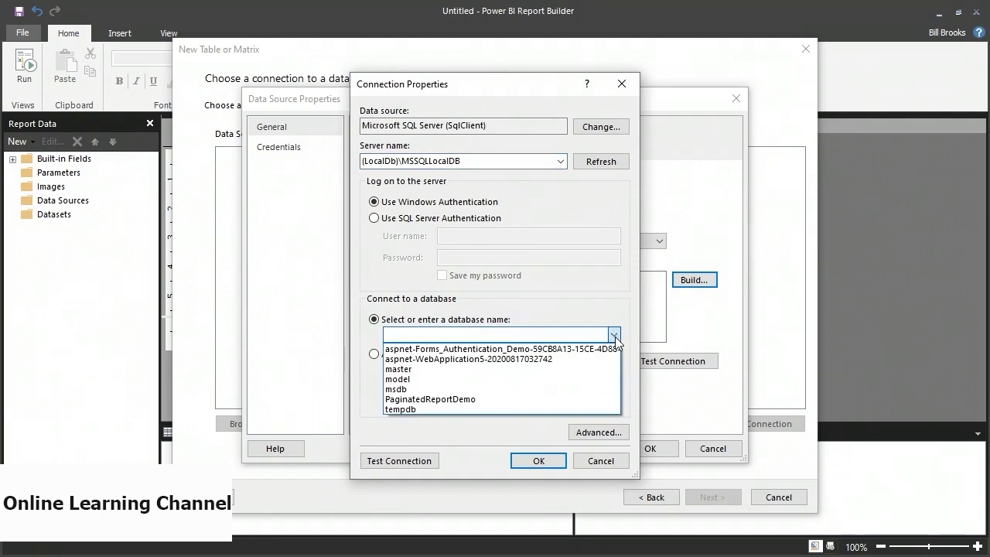
click(456, 399)
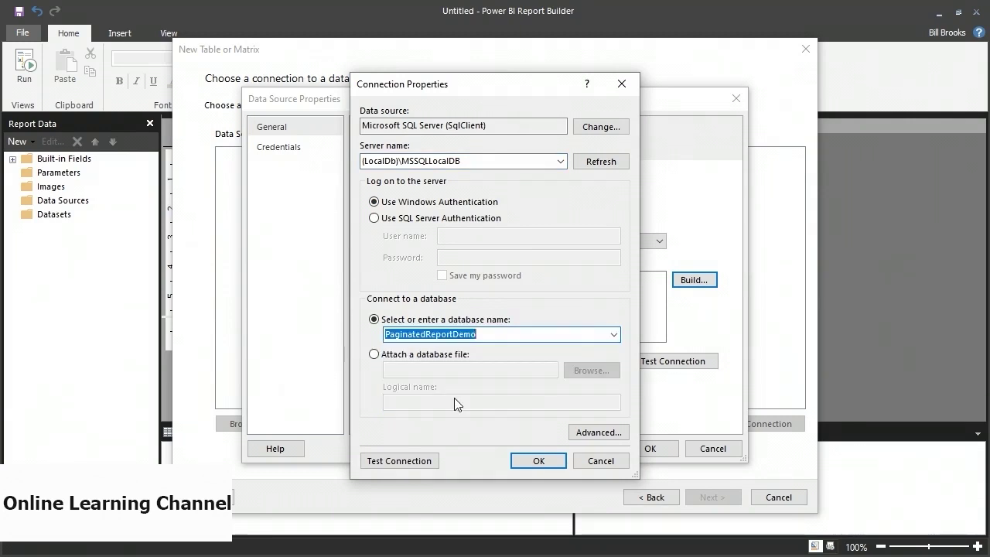
click(532, 460)
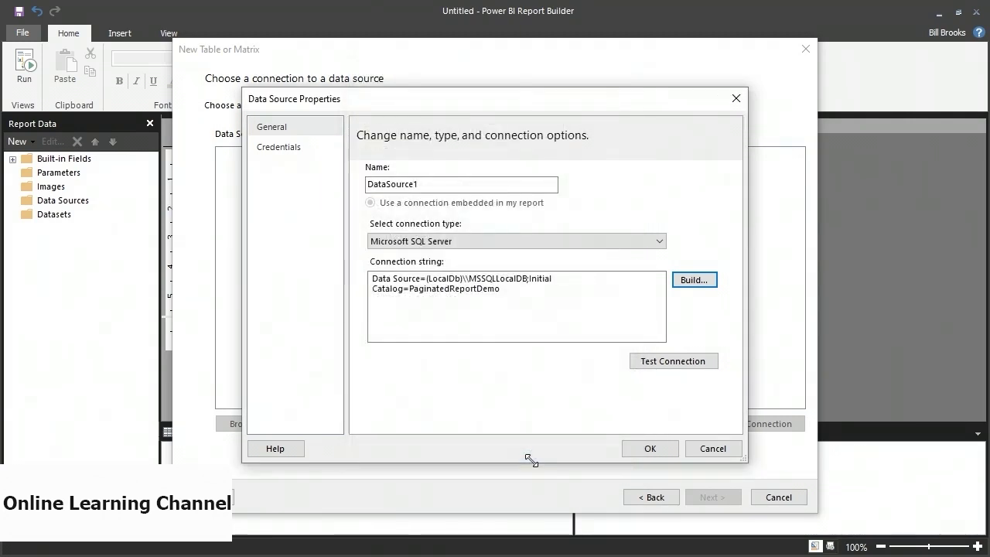
click(647, 450)
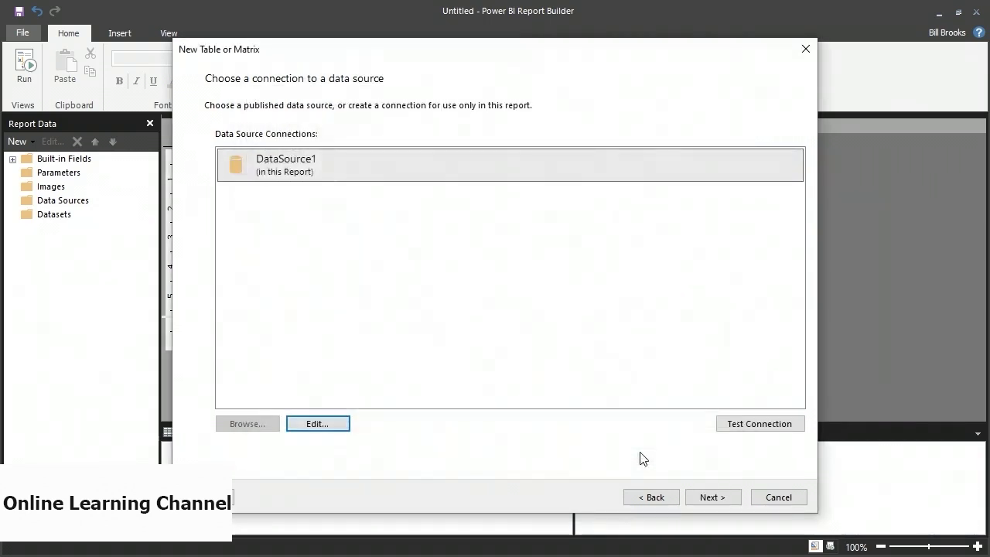
Design the query to include all fields of the Sales table: Country, Product and Gross Sales.
click(715, 499)
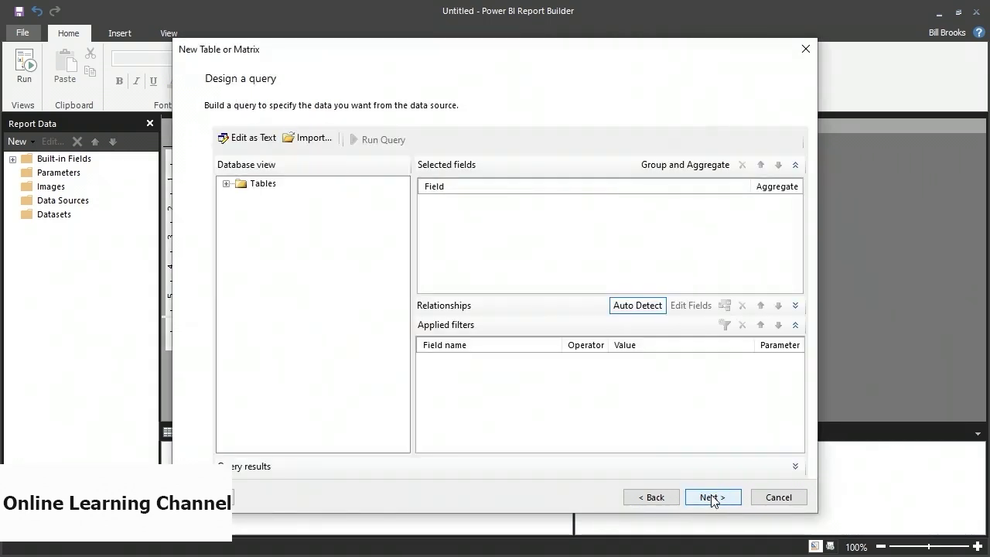
click(226, 184)
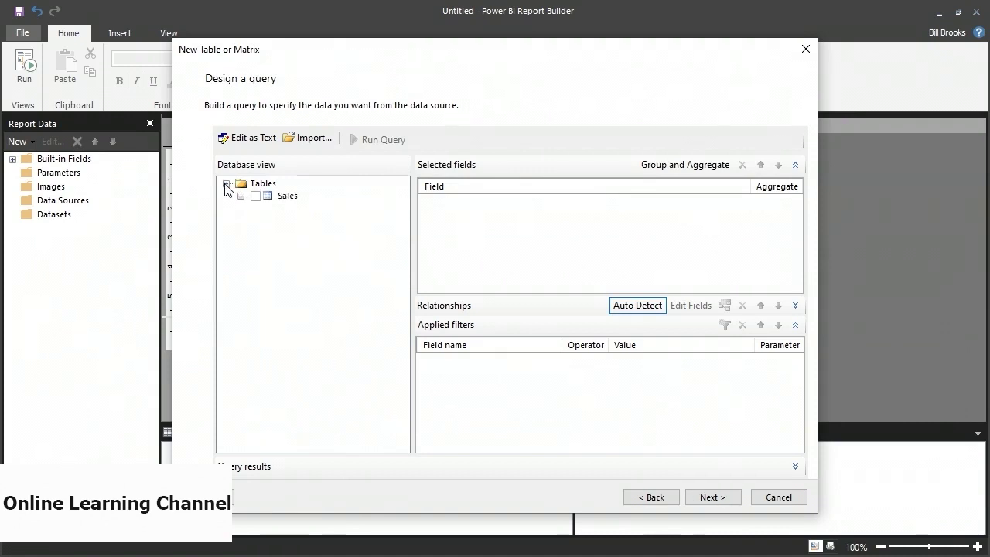
click(239, 196)
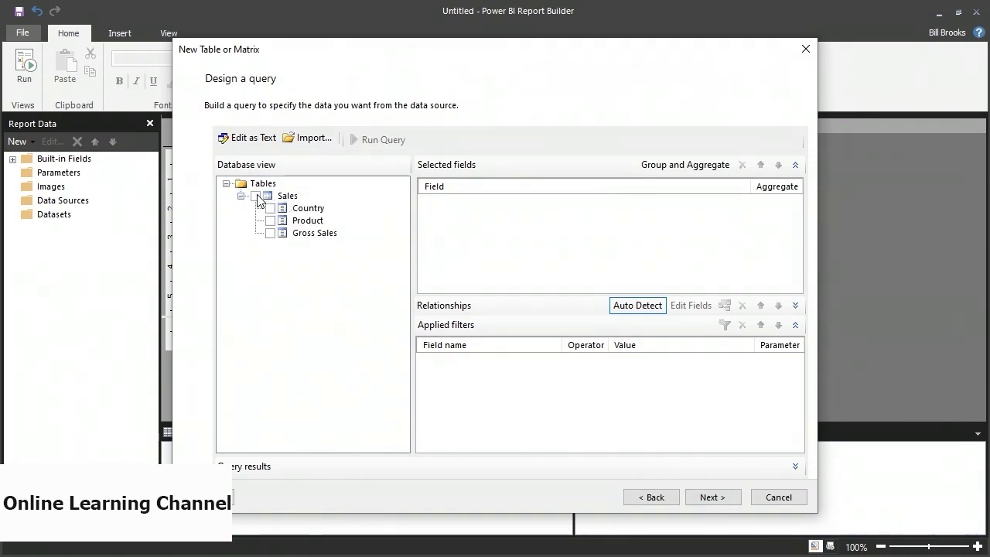
click(256, 196)
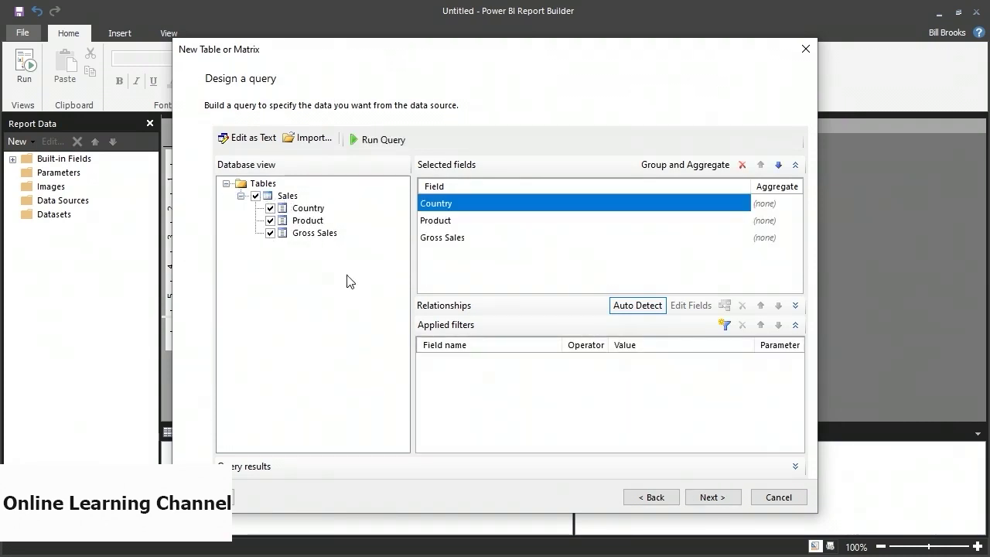
click(712, 496)
Arrange Country, Product and Gross_Sales together as values and finish creating the table.
click(252, 153)
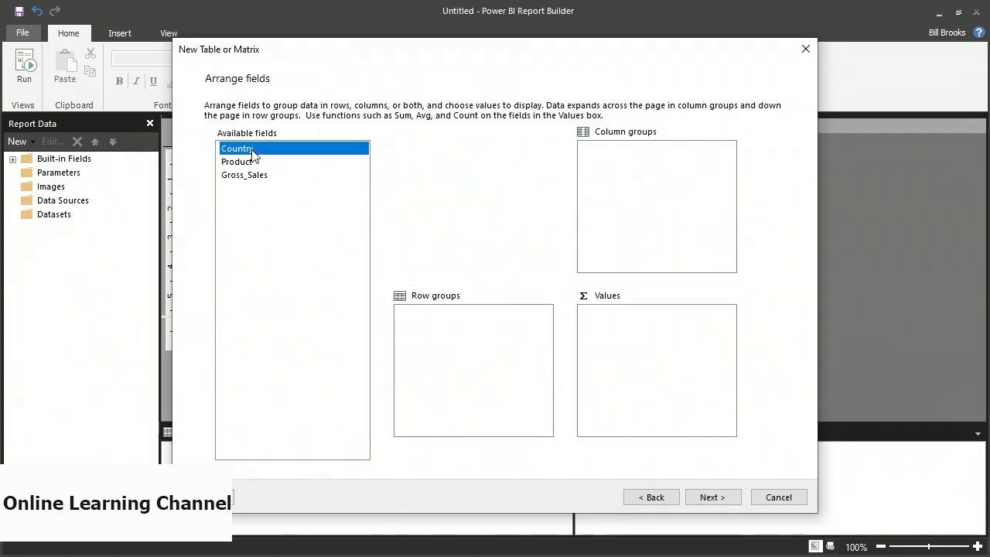
shift+click(255, 173)
drag(250, 165, 641, 350)
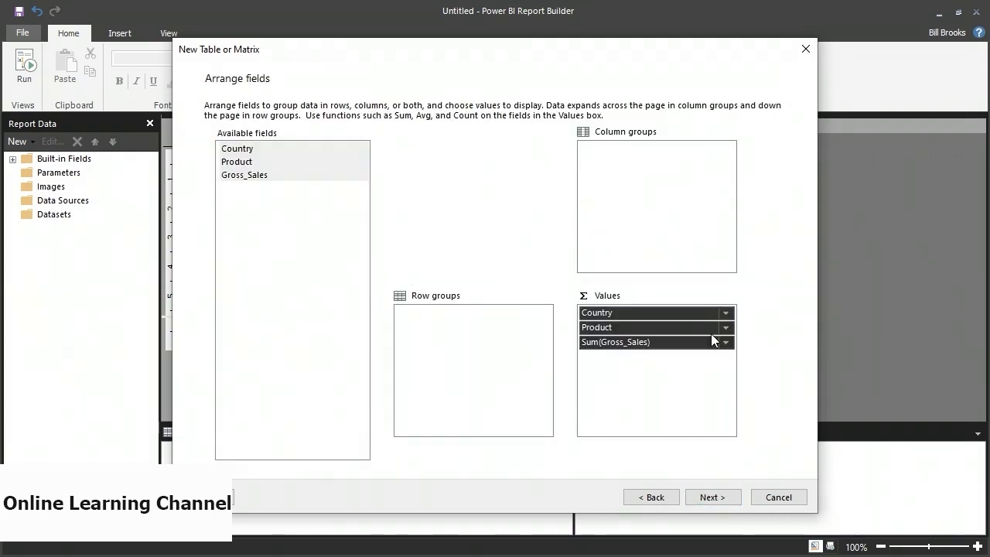
click(708, 497)
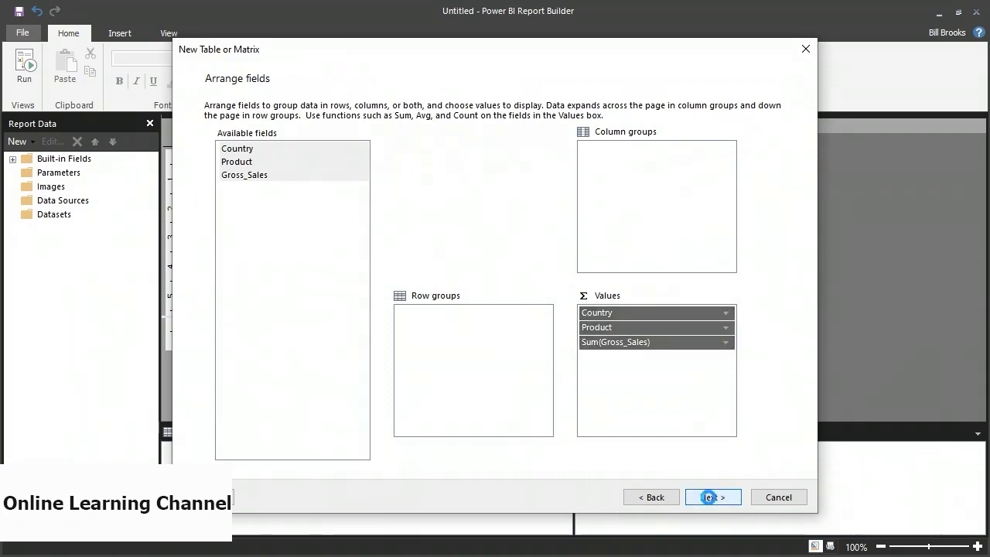
click(710, 499)
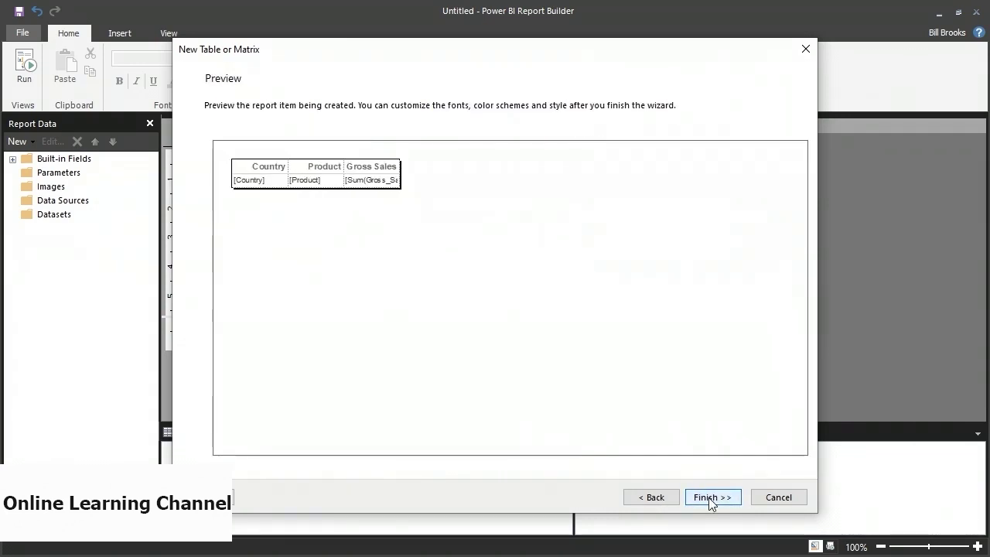
click(711, 499)
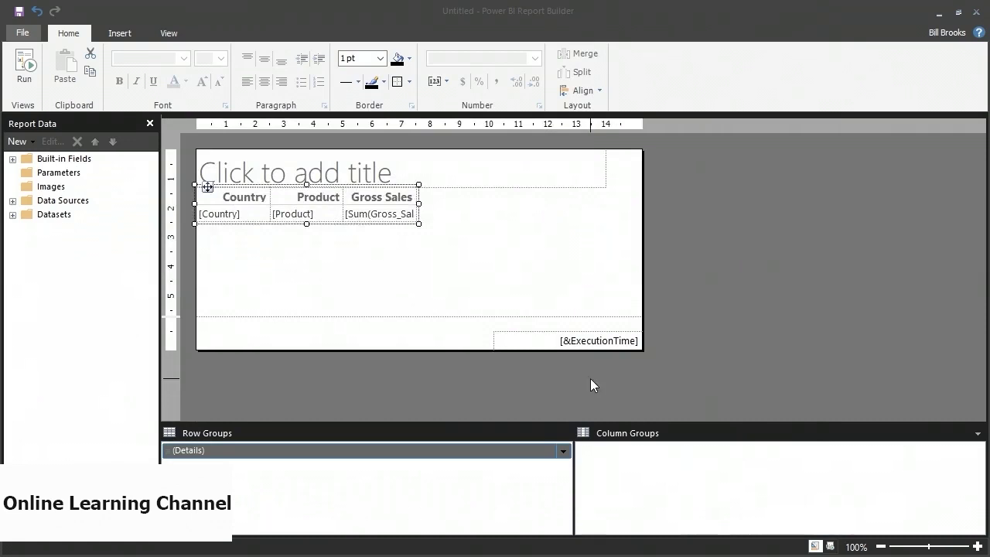
Widen the table to the full width of the report page and title the report "Gross Sales".
drag(419, 204, 644, 204)
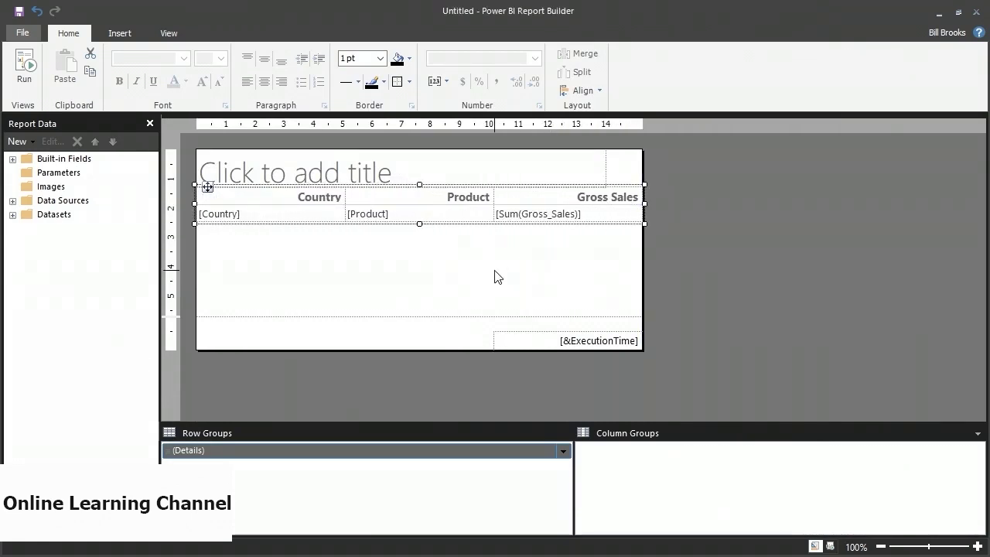
click(385, 163)
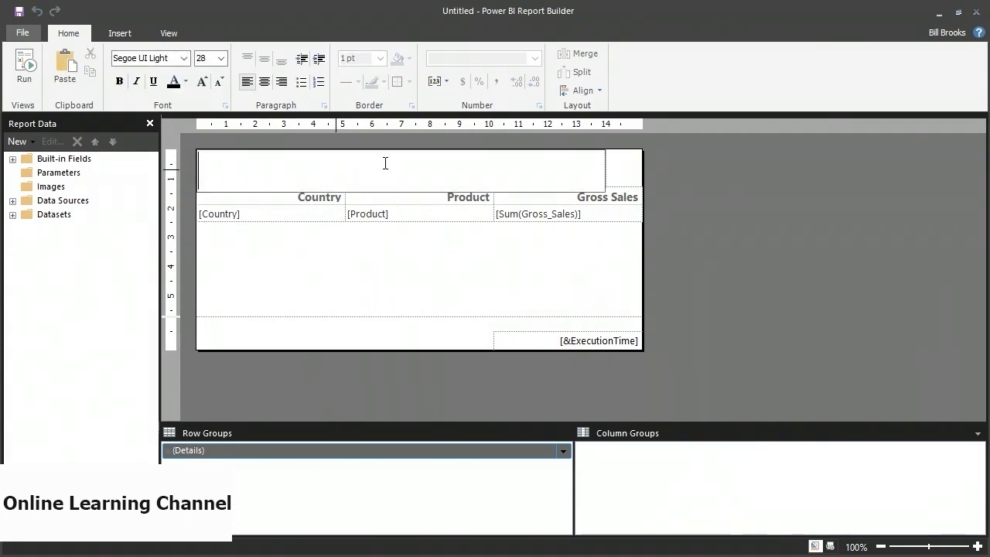
text(Gross Sales)
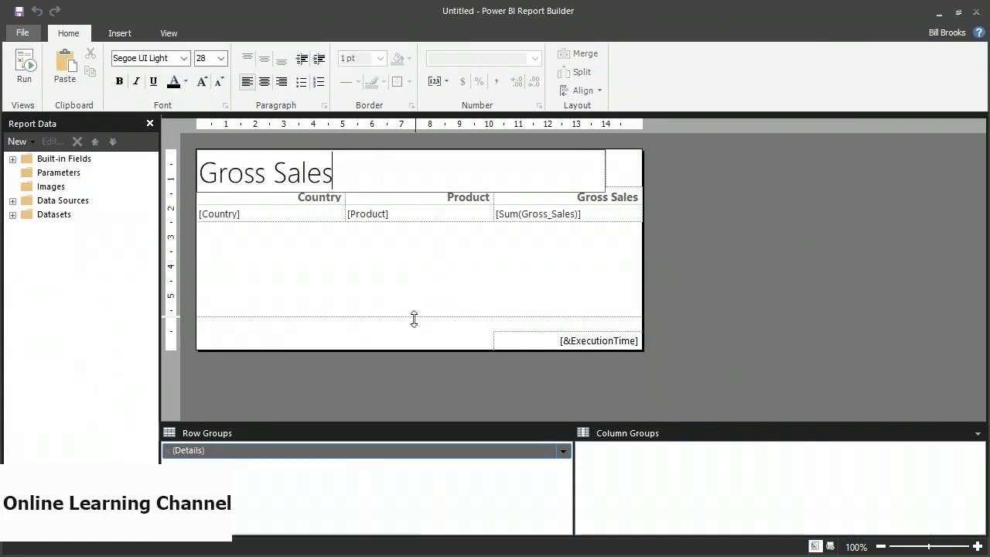
click(805, 262)
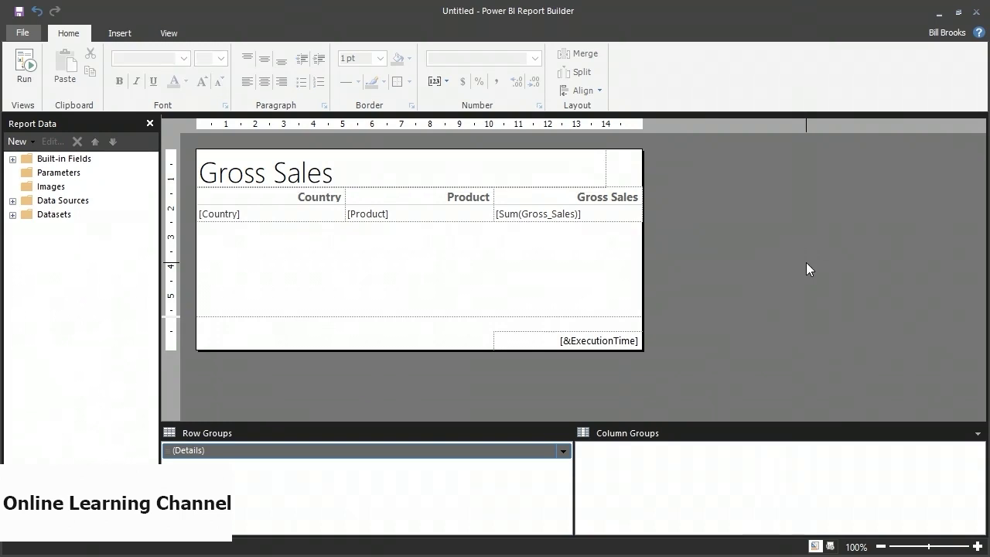
Run the report and page through to page 4, examining the country, product and sales rows.
click(21, 72)
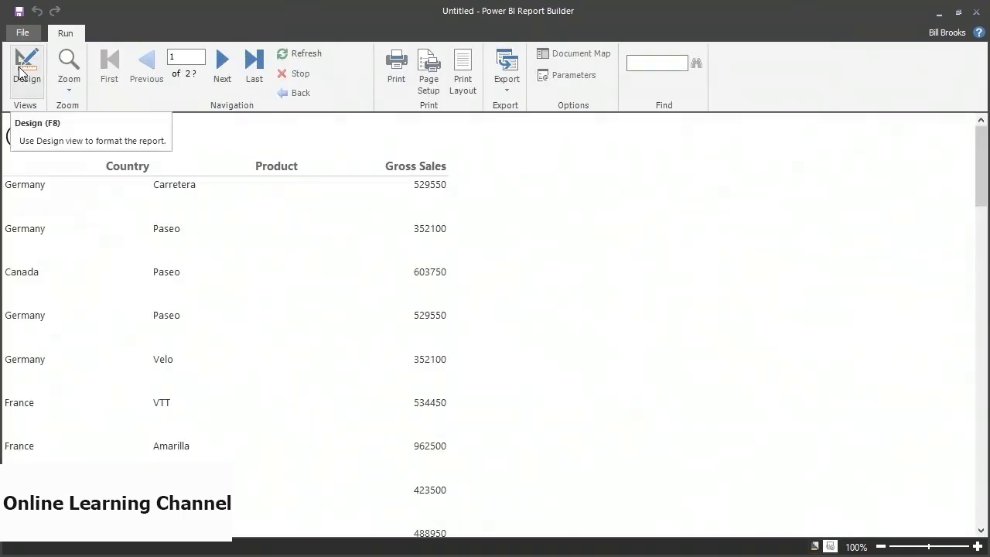
drag(980, 164, 951, 124)
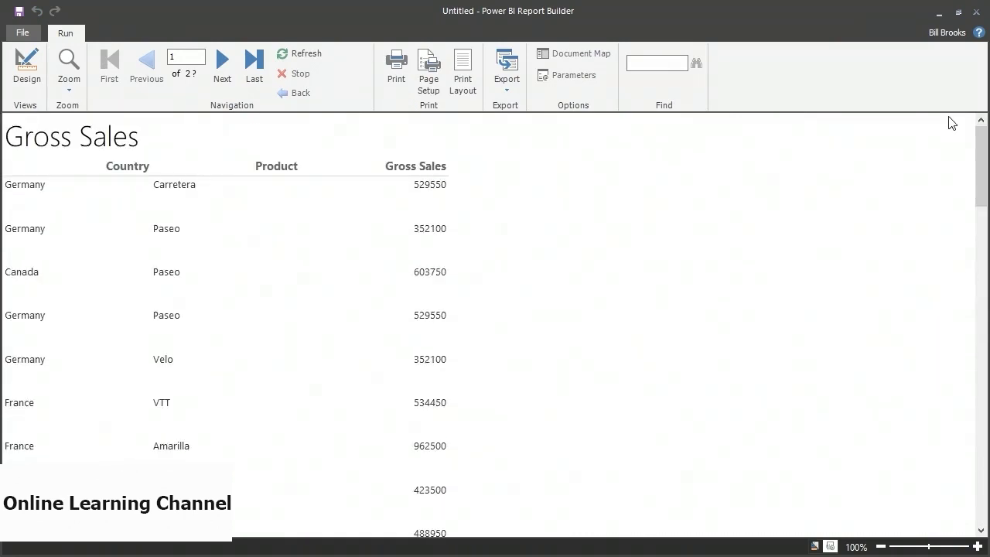
click(225, 60)
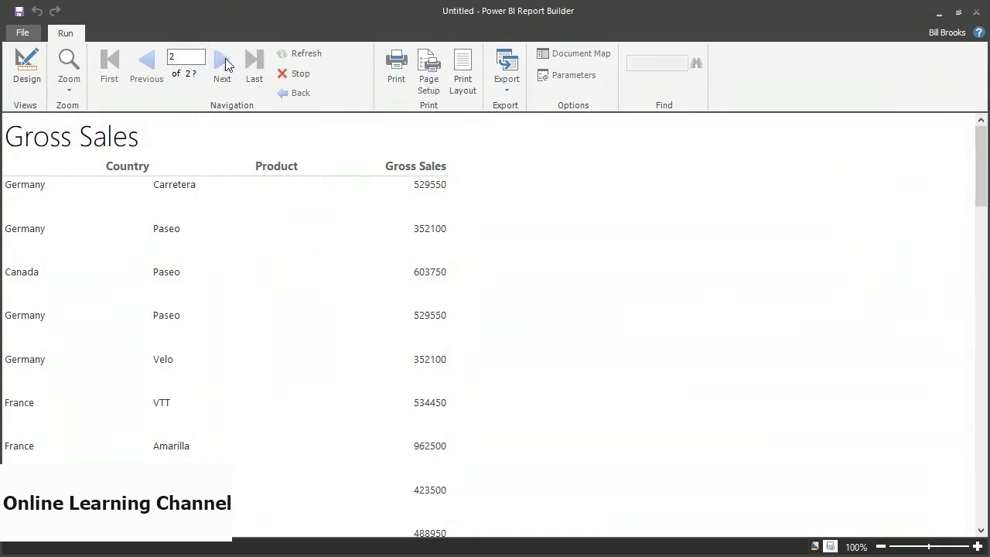
click(225, 60)
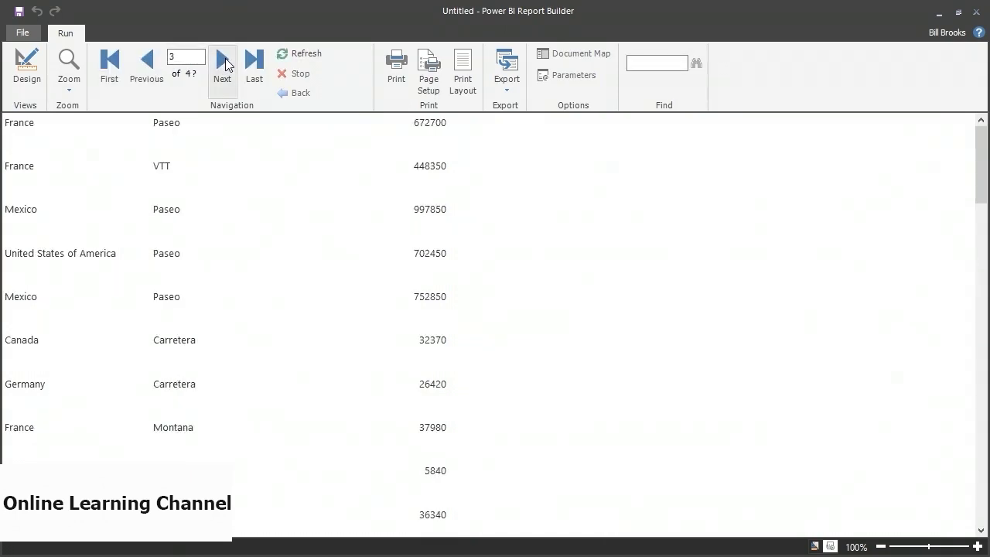
click(225, 61)
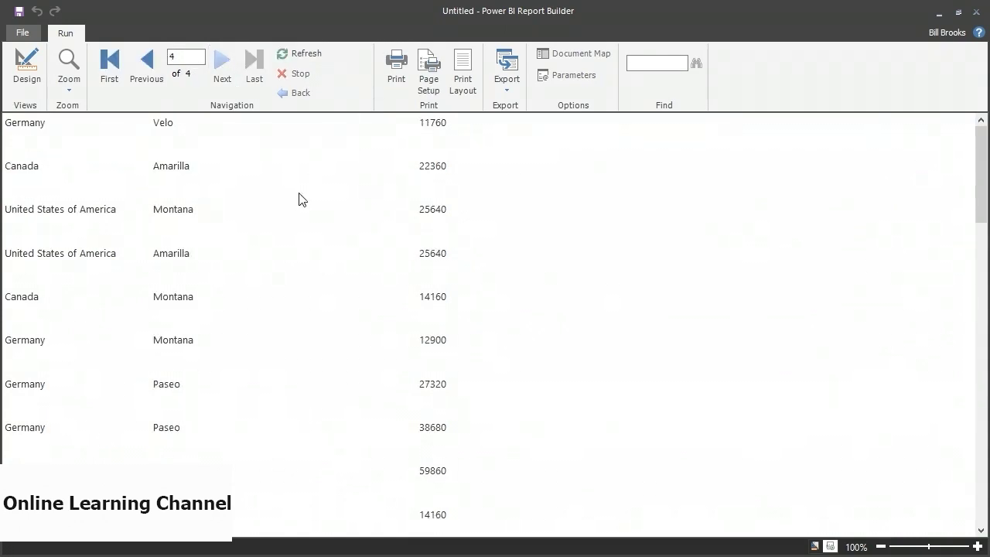
scroll(387, 273, down, 3)
scroll(387, 273, down, 8)
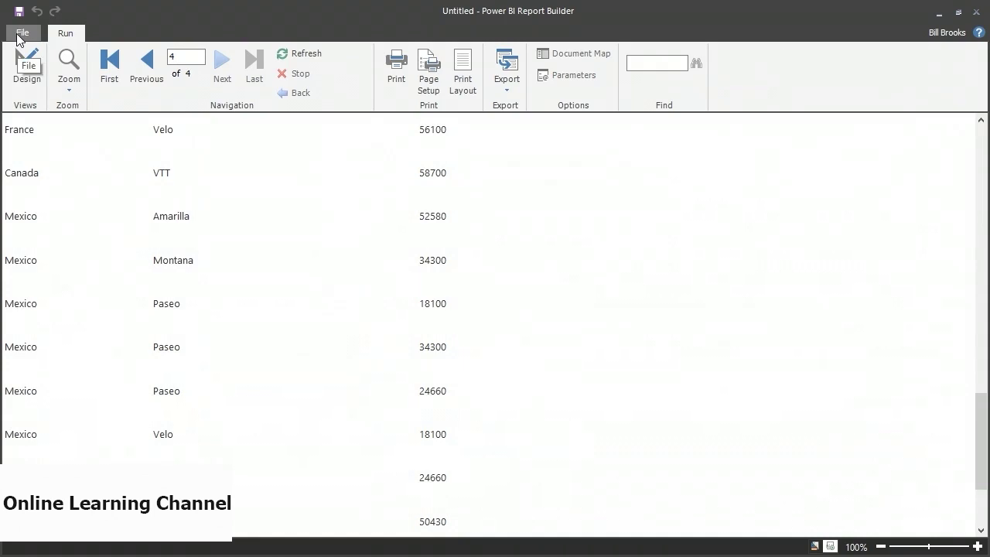
Export the report as a PDF to the Documents folder, replacing the existing Untitled.pdf.
click(509, 82)
click(531, 161)
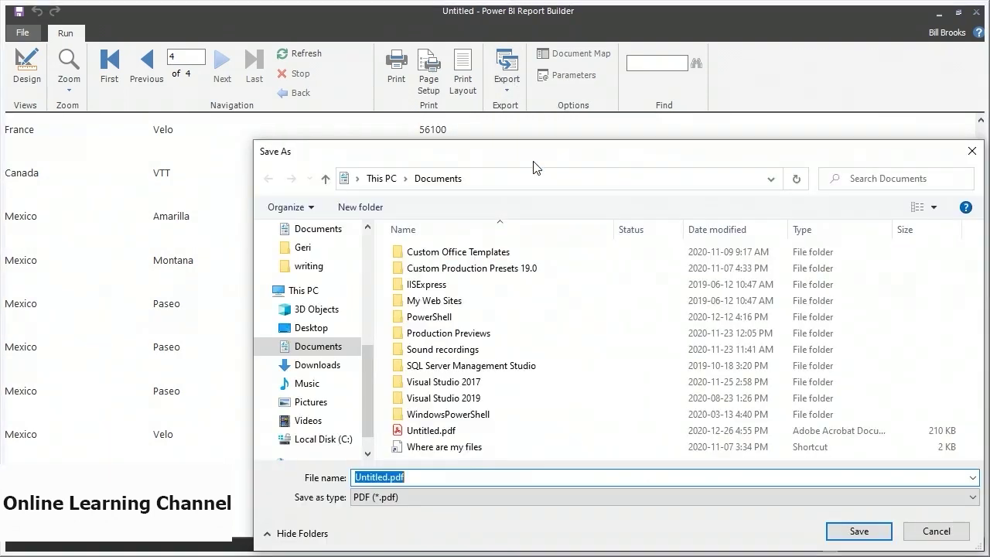
double_click(452, 430)
click(515, 287)
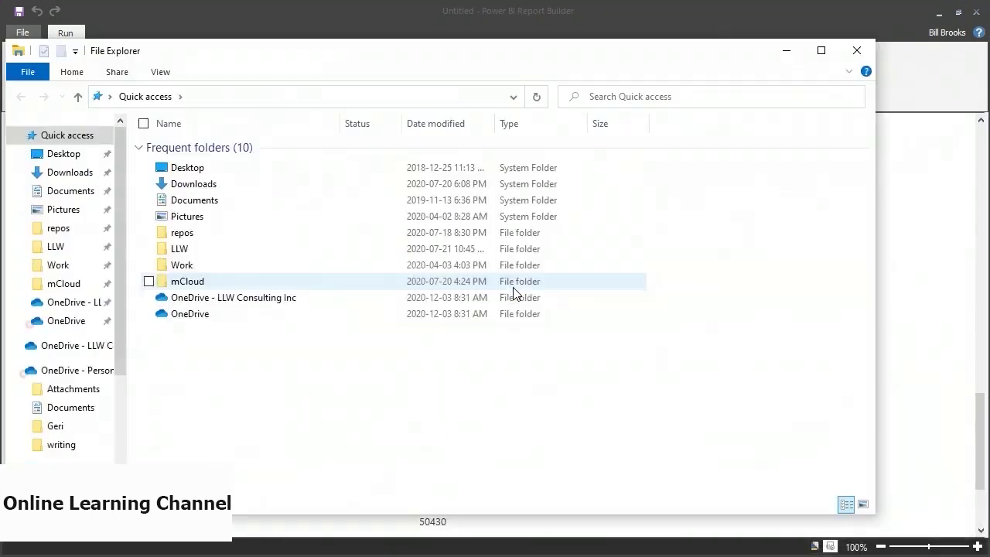
Open Untitled.pdf from the Documents folder in File Explorer and examine the exported report's pages.
scroll(115, 349, down, 5)
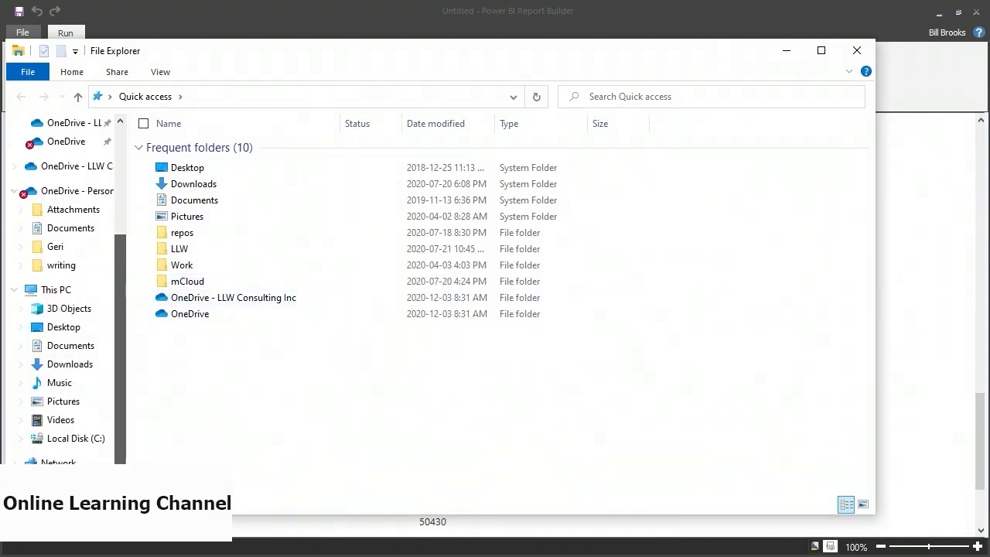
scroll(115, 349, up, 5)
click(70, 193)
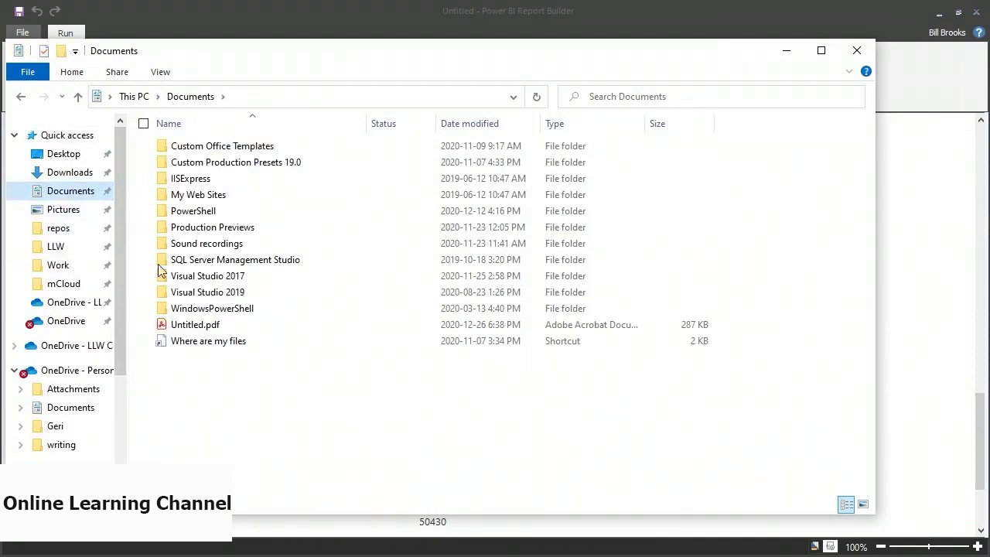
double_click(195, 324)
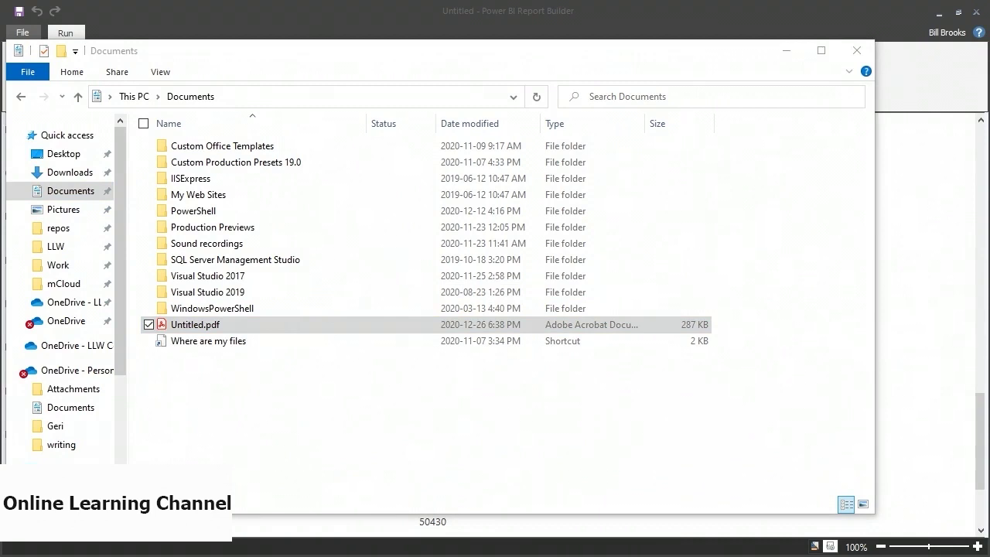
click(572, 82)
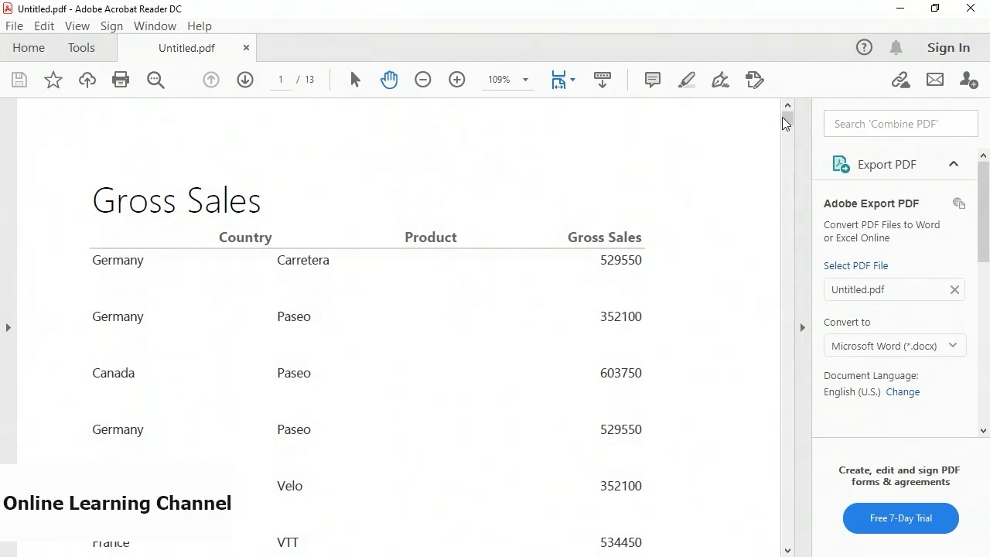
drag(788, 122, 750, 101)
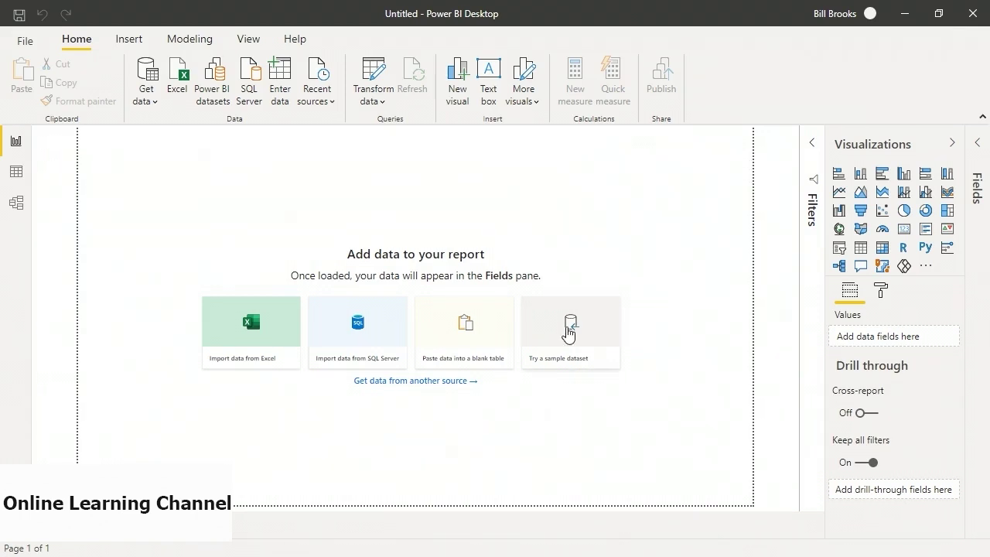
In Power BI Desktop, load the financials table from the Financial Sample.xlsx sample dataset.
click(567, 330)
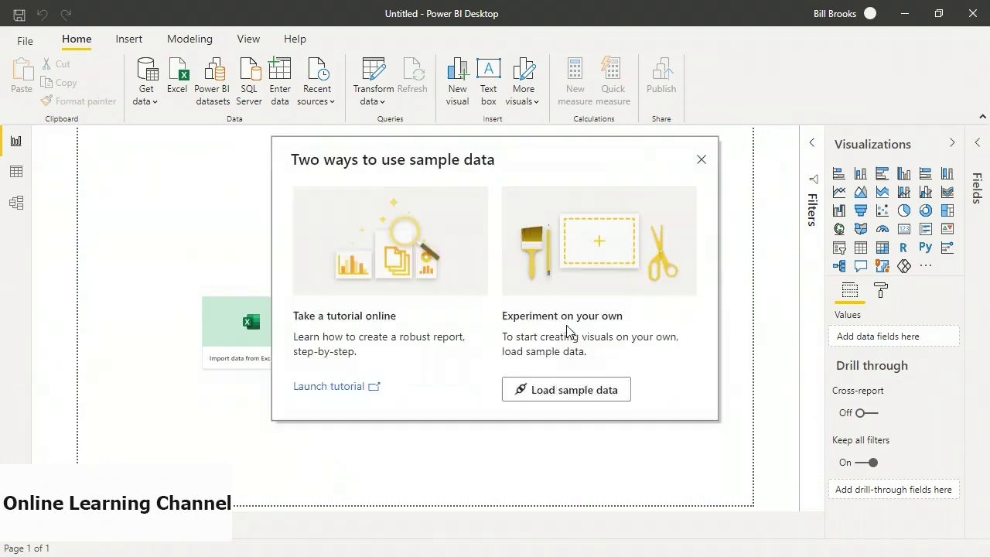
click(568, 389)
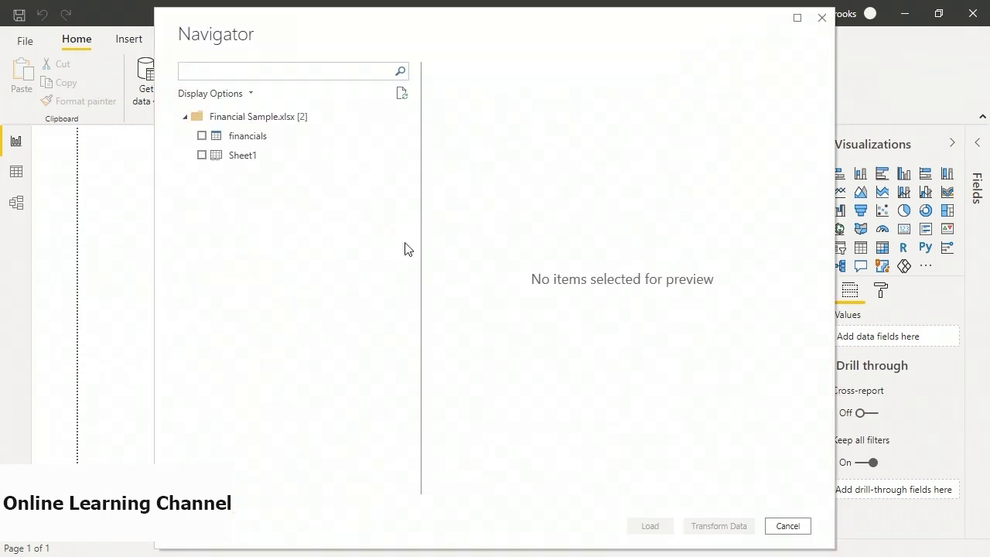
click(202, 136)
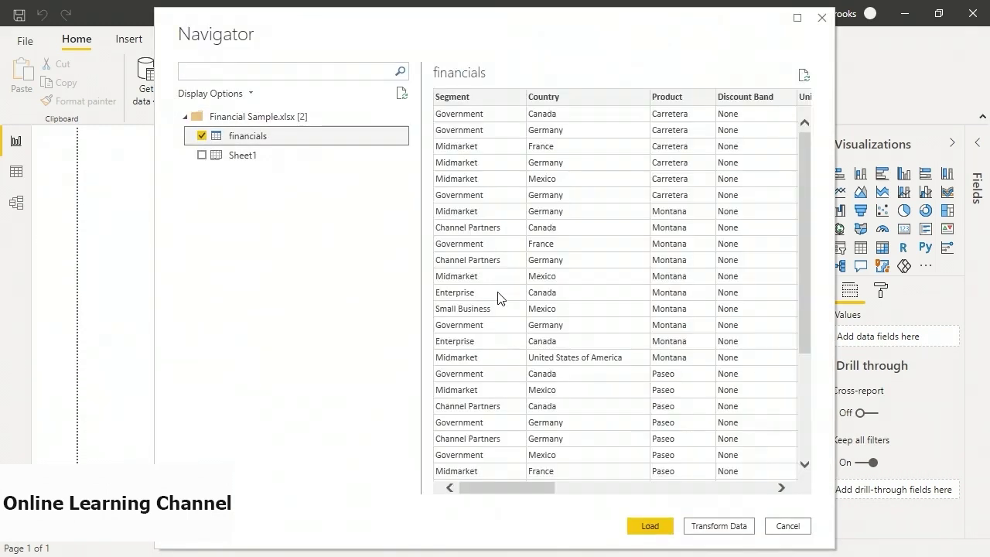
click(648, 526)
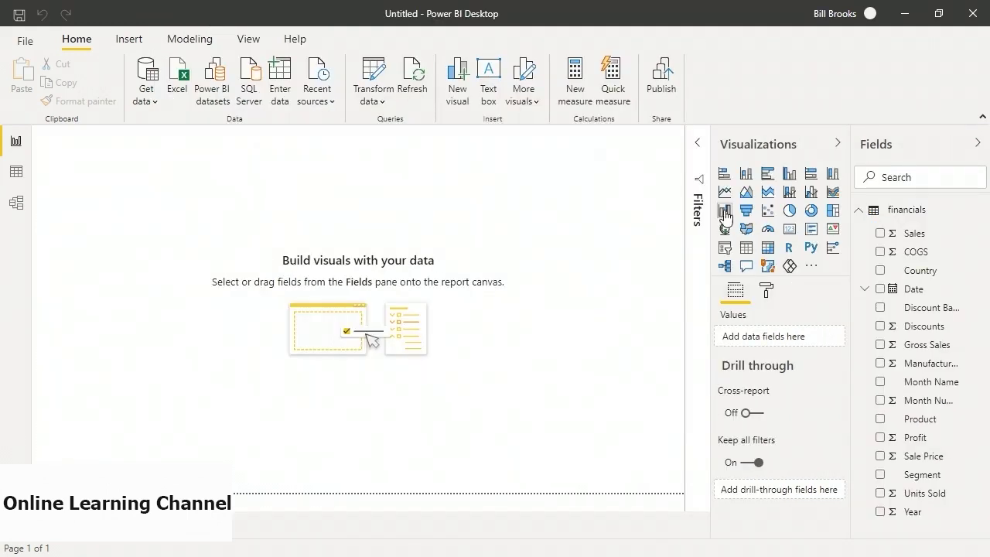
Add a pie chart to the report page, enlarge it and place it in the middle of the page.
click(789, 214)
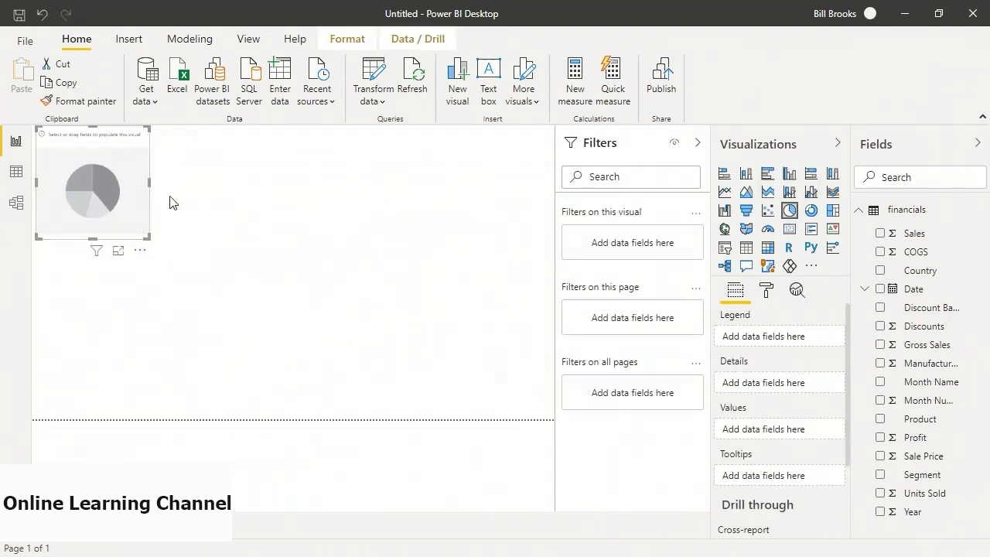
drag(89, 192, 273, 291)
drag(331, 338, 423, 380)
drag(308, 303, 282, 270)
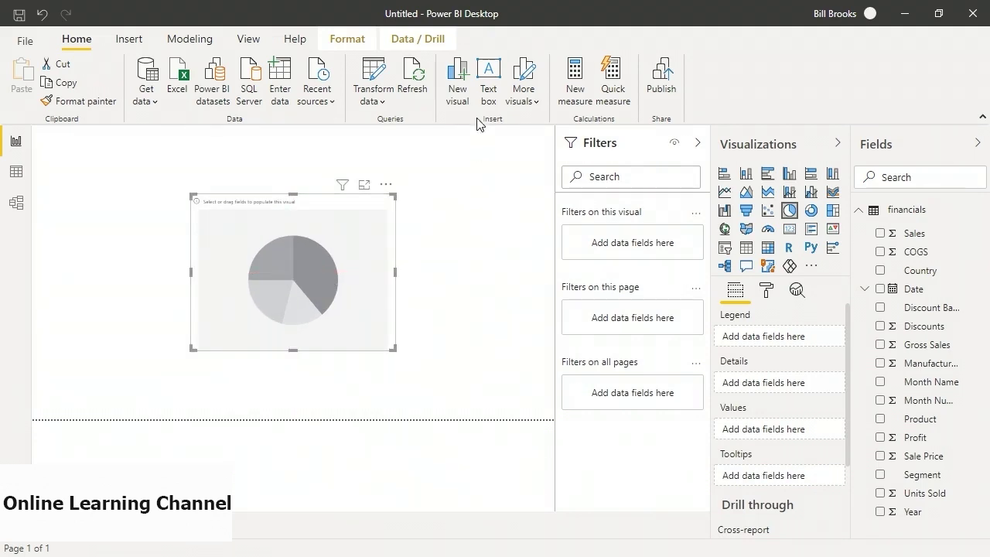
Insert a text box, widen it across the area above the pie chart and enter "Gross Sales by Country".
click(489, 84)
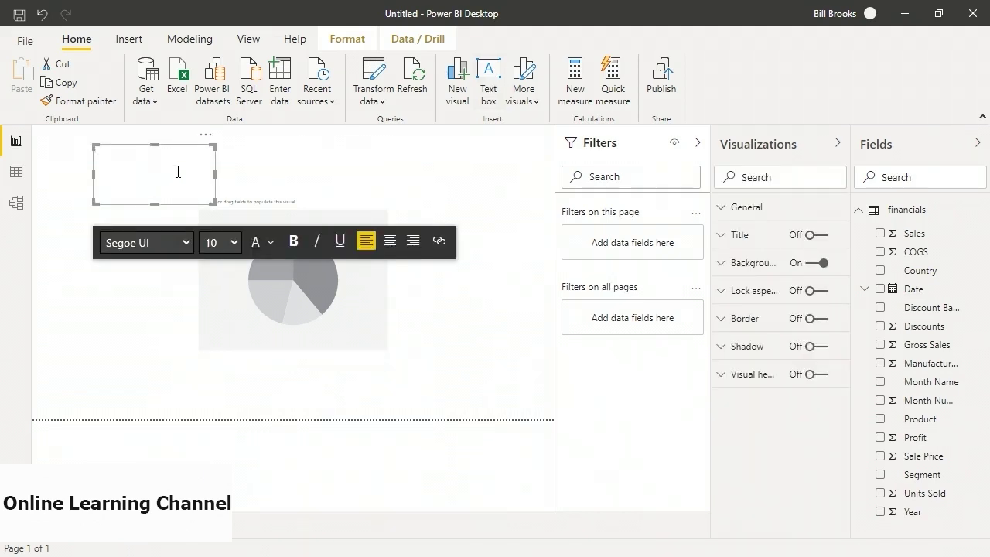
drag(214, 173, 480, 175)
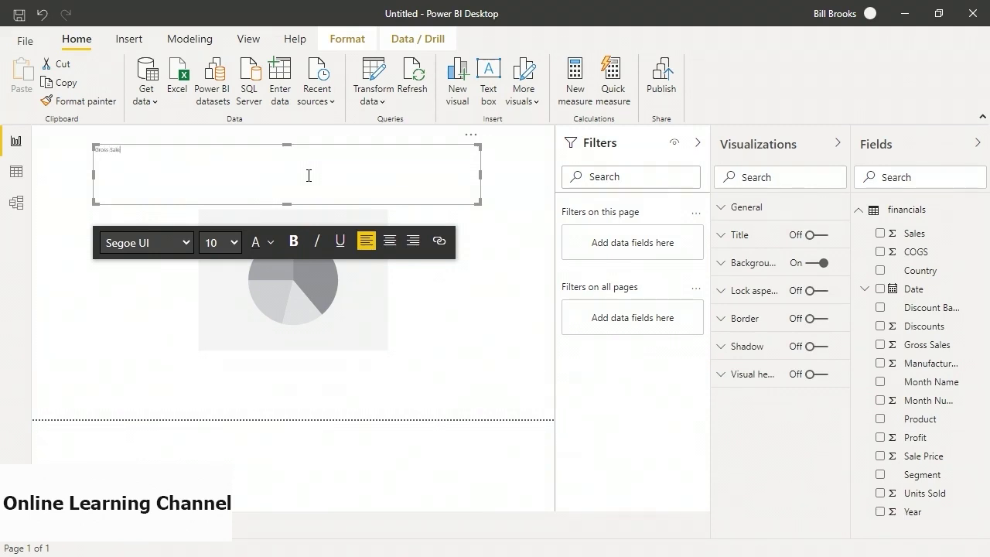
text(Gross Sales by Country)
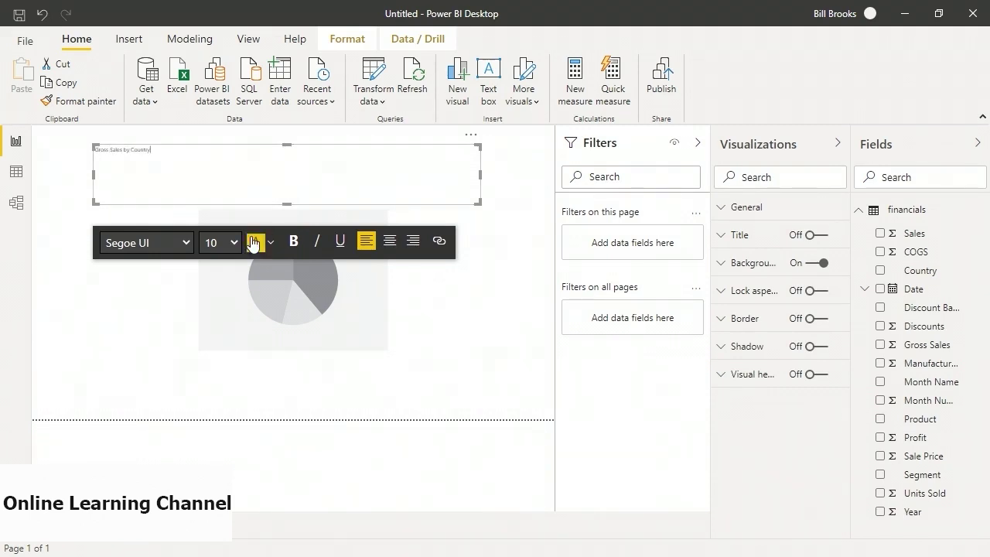
Set the title text to size 24, center it and align the text box horizontally with the page's middle.
click(234, 243)
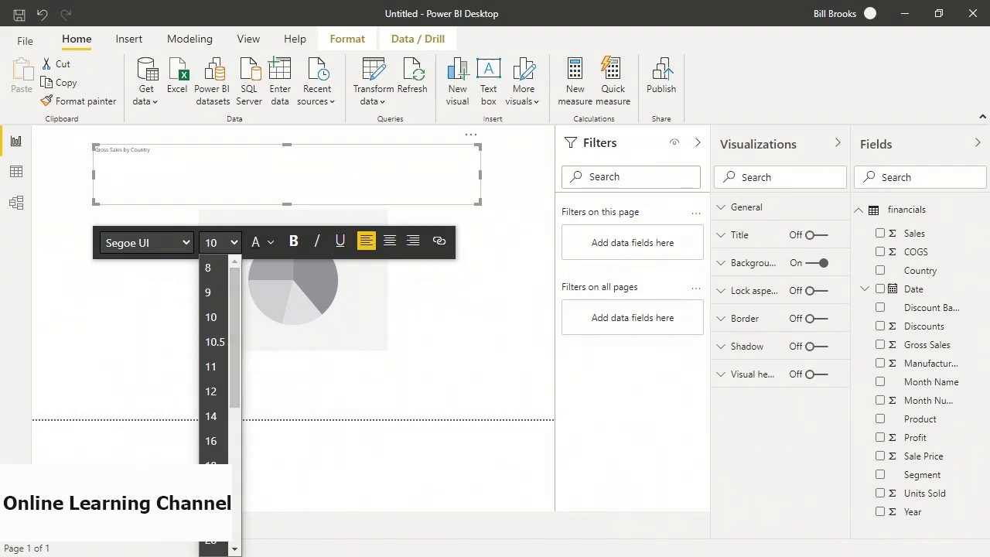
click(212, 533)
key(ctrl+a)
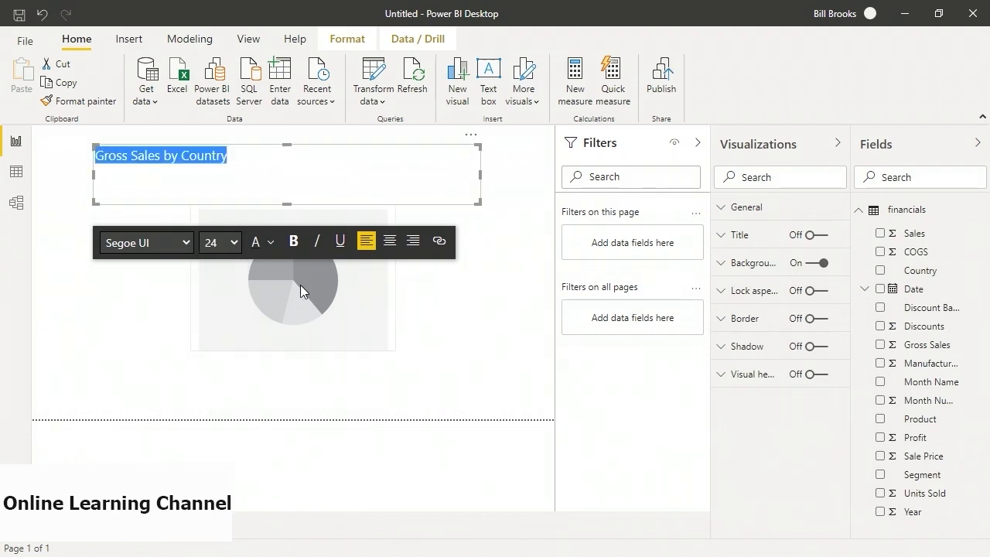
click(391, 241)
click(412, 217)
click(336, 186)
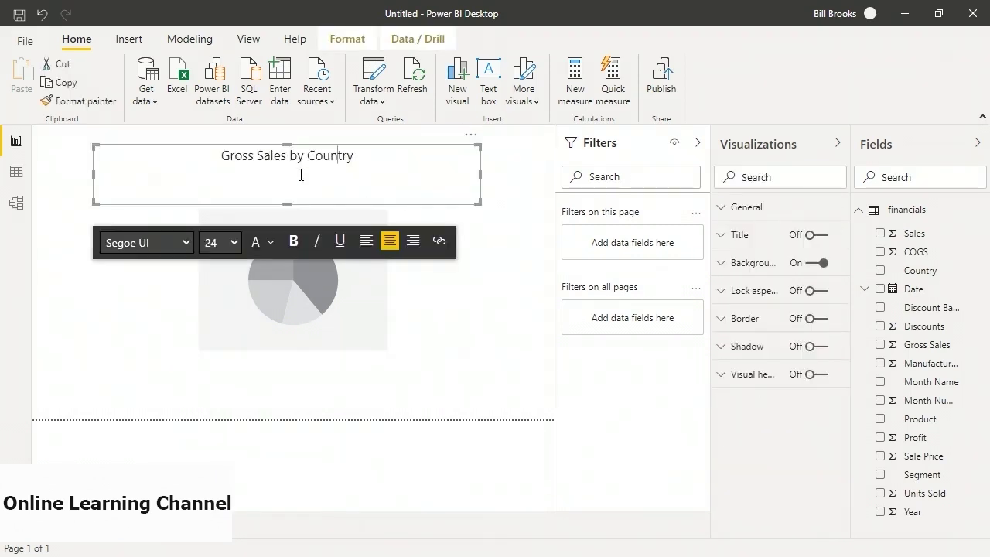
mouse_move(302, 148)
mouse_down()
mouse_move(311, 159)
mouse_move(310, 147)
mouse_up()
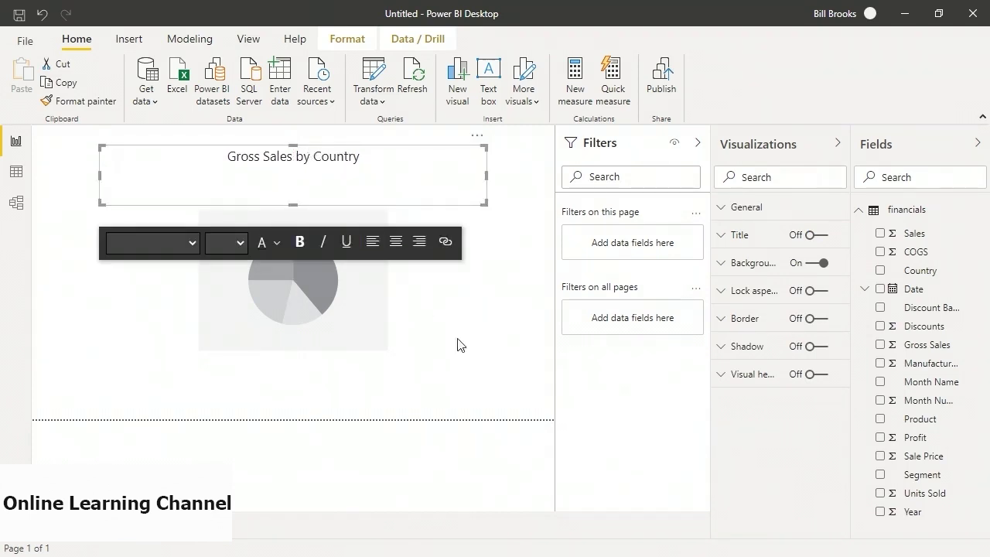
click(460, 345)
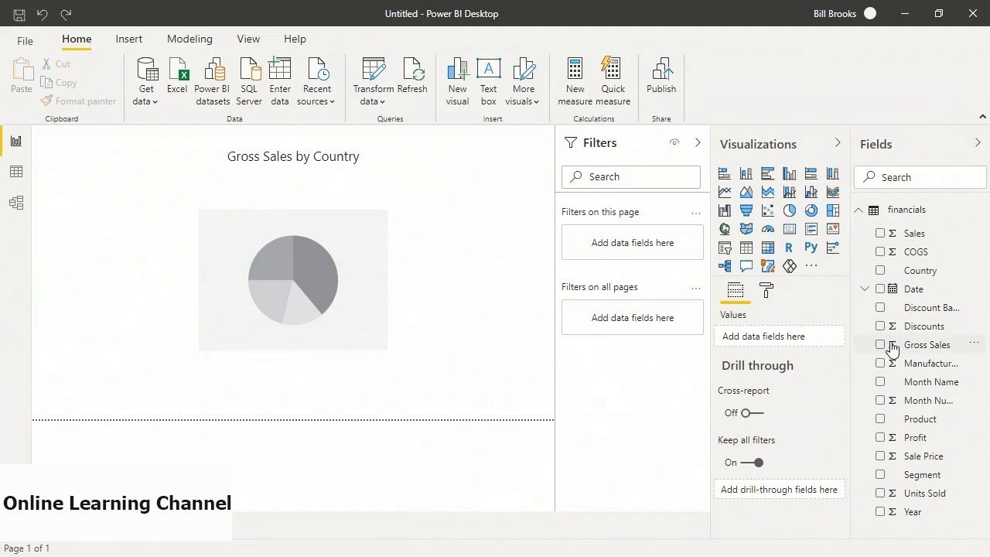
Assign Gross Sales as the pie chart's values and Country as its legend.
click(378, 304)
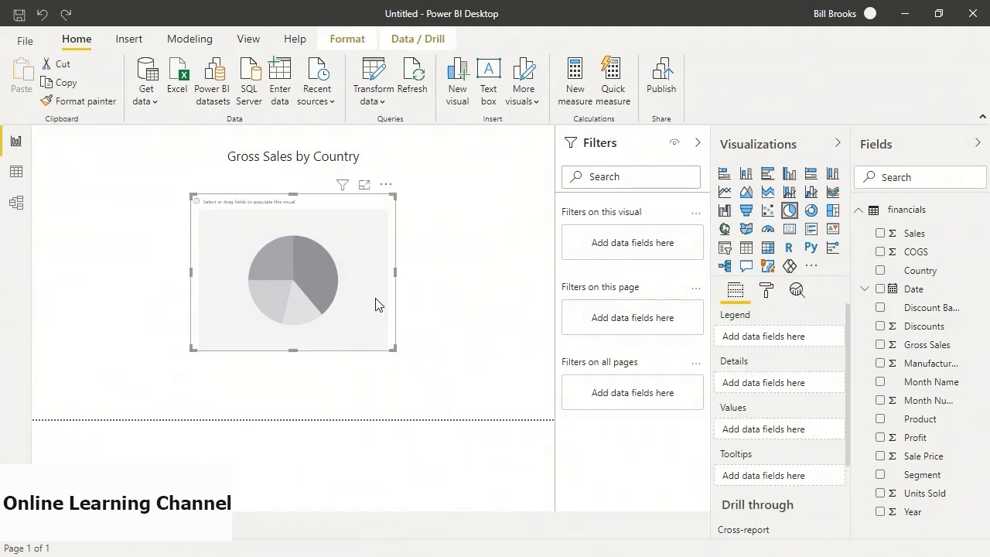
drag(934, 346, 787, 433)
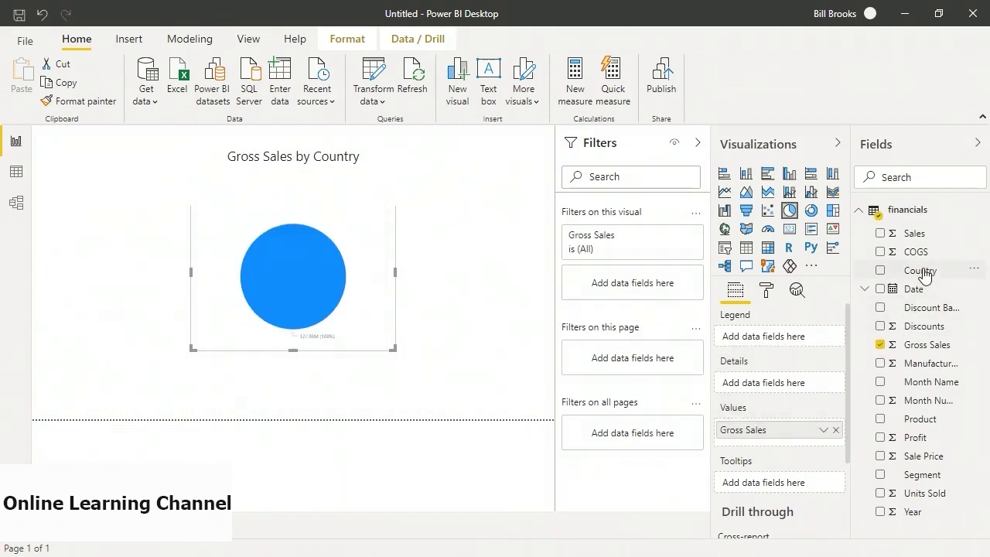
drag(922, 272, 791, 339)
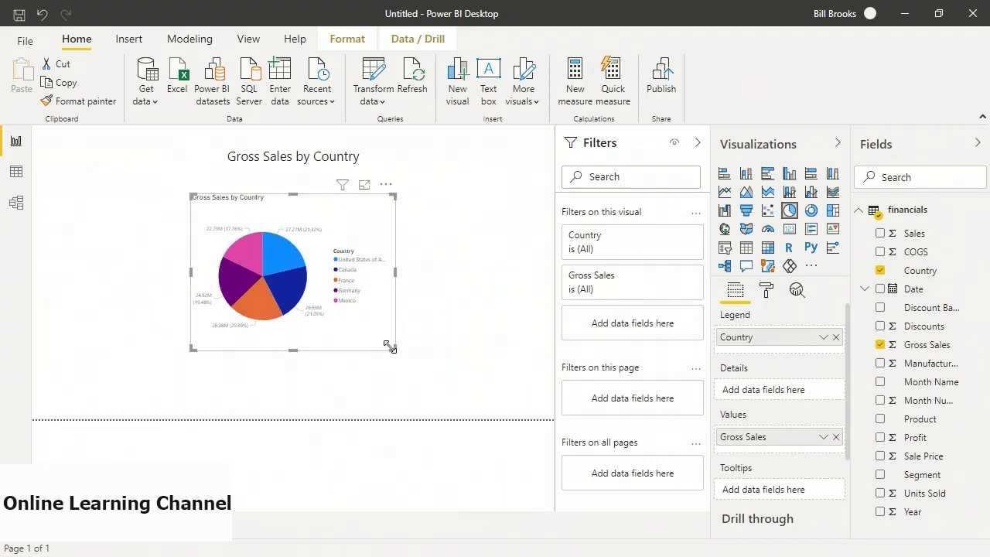
Enlarge and recenter the pie chart, and move the title text box up to the page's top edge.
drag(391, 350, 496, 418)
drag(338, 327, 288, 295)
click(298, 157)
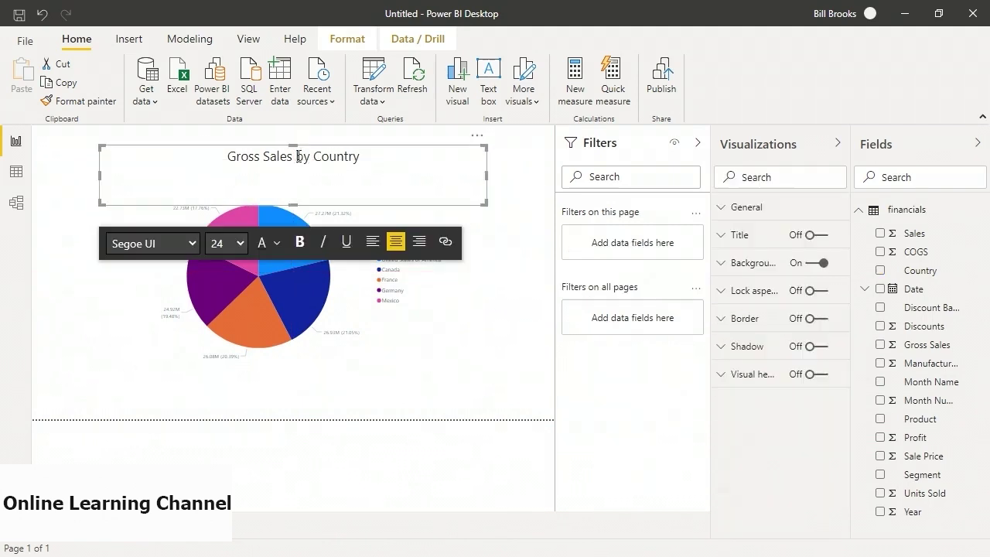
drag(311, 146, 312, 126)
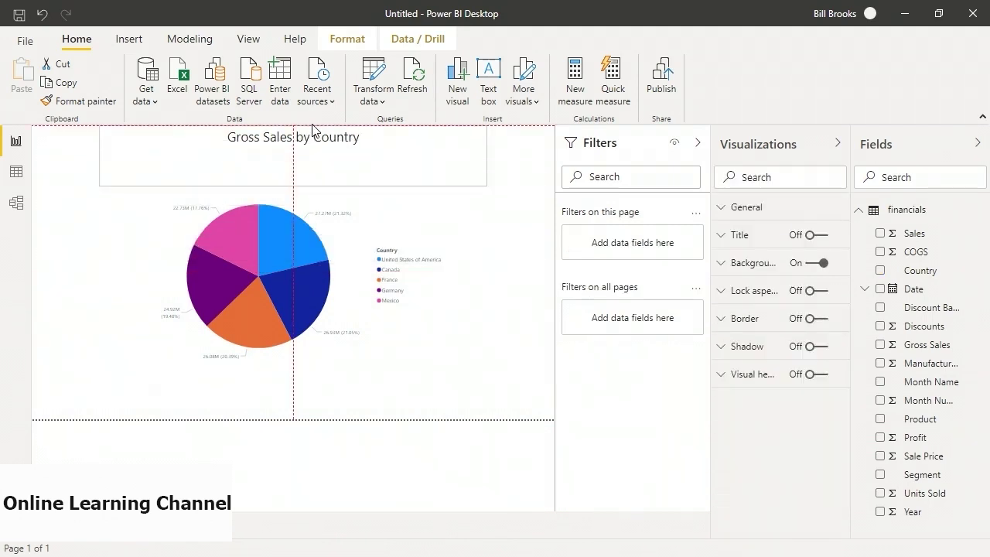
click(503, 380)
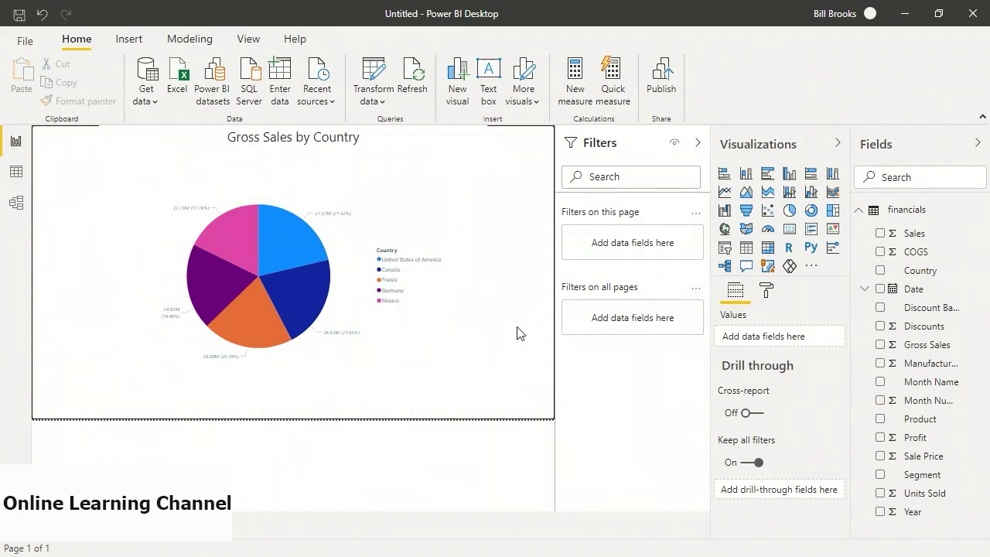
Add Country as a page-level filter and limit the page to Canada, France and Germany.
drag(924, 277, 635, 249)
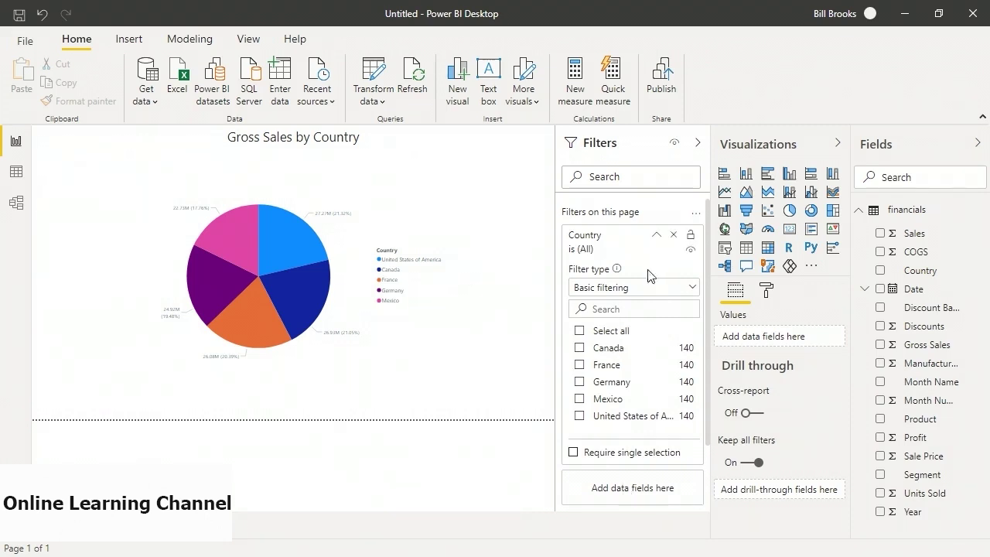
click(580, 348)
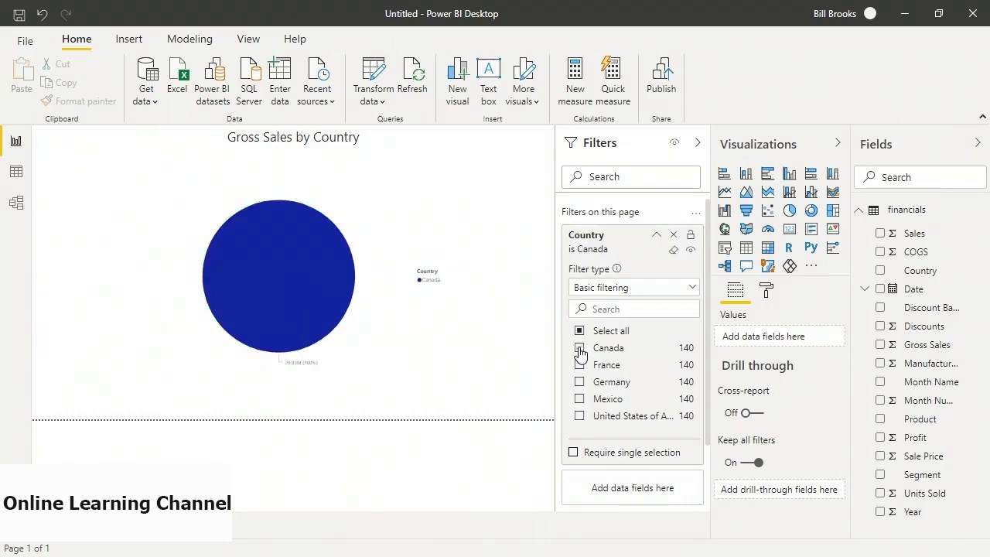
click(579, 364)
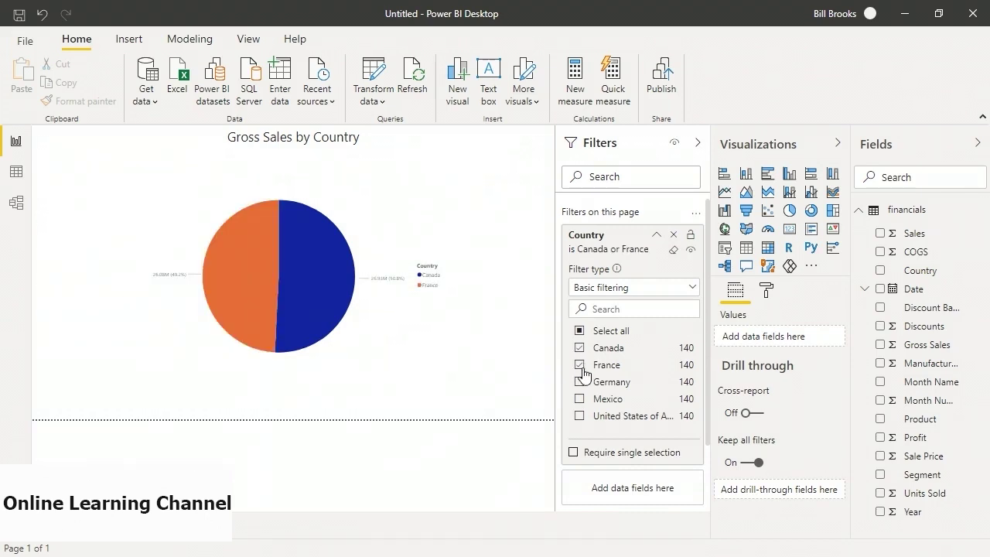
click(579, 382)
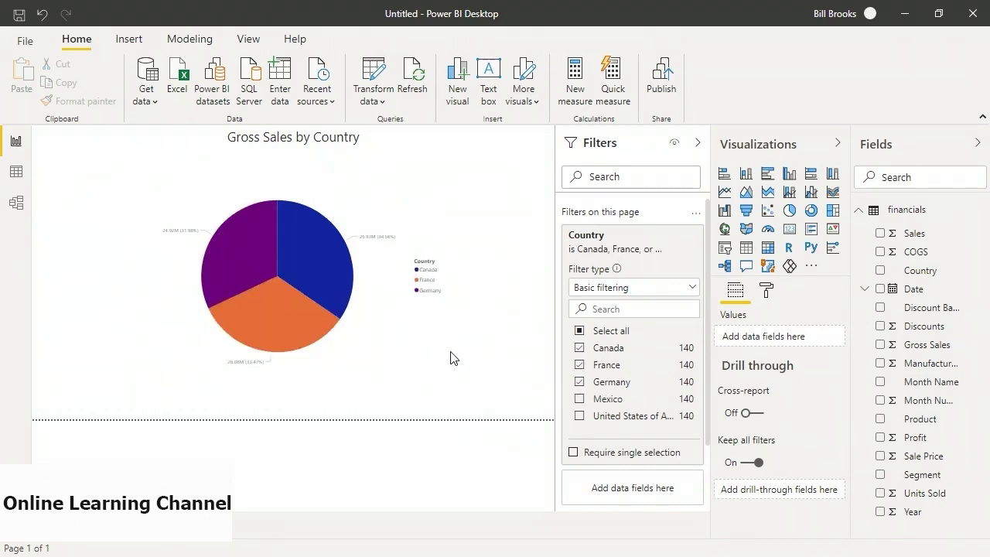
Clear the Germany, France and Canada selections from the page's Country filter.
click(579, 382)
click(579, 364)
click(580, 350)
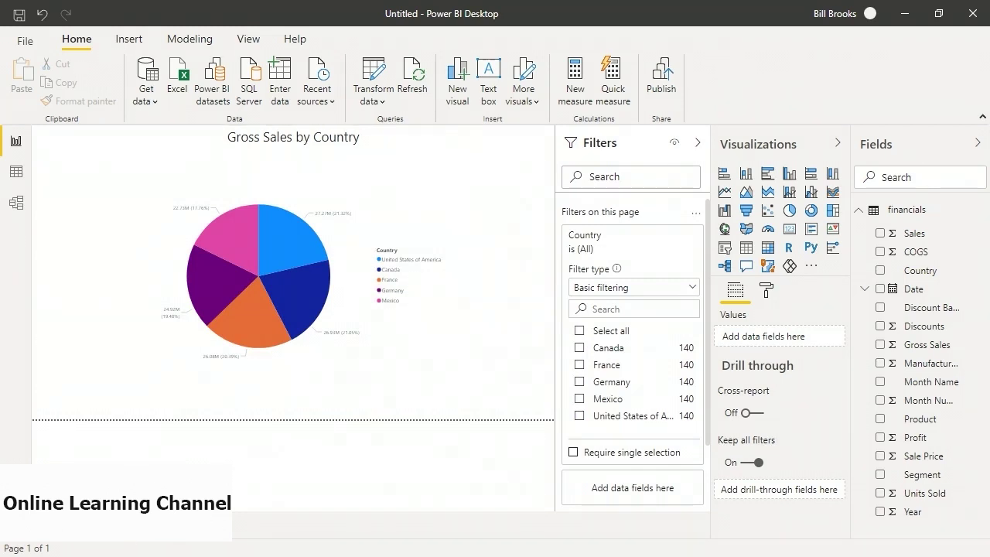
Add a second report page and place a line chart in its middle, widened across most of the page.
click(94, 527)
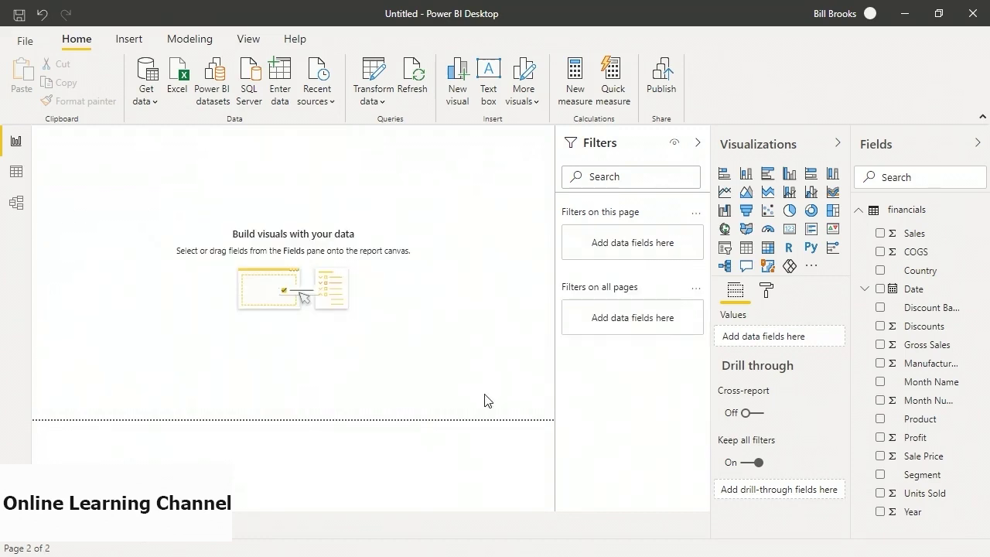
click(724, 192)
drag(57, 183, 258, 268)
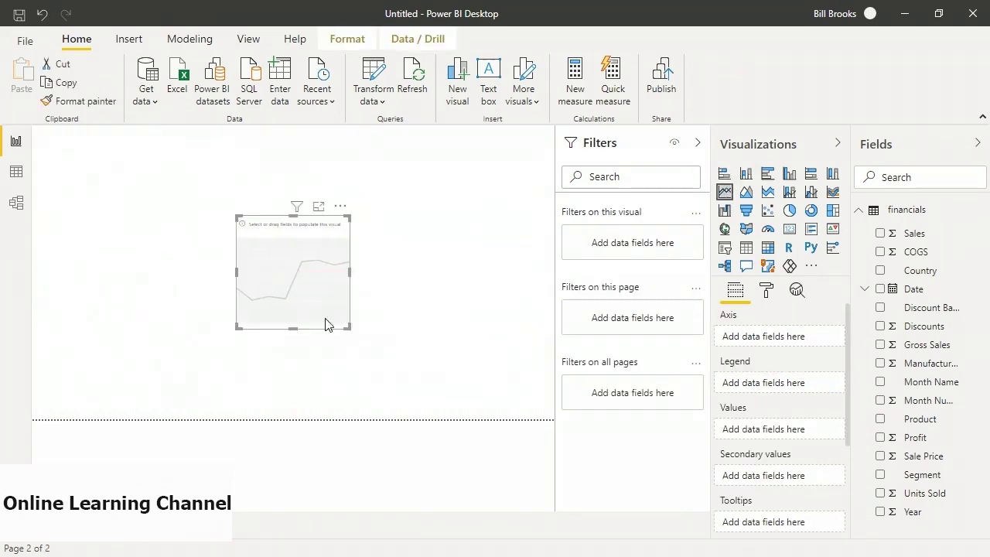
drag(351, 276, 497, 273)
drag(237, 272, 90, 273)
click(393, 395)
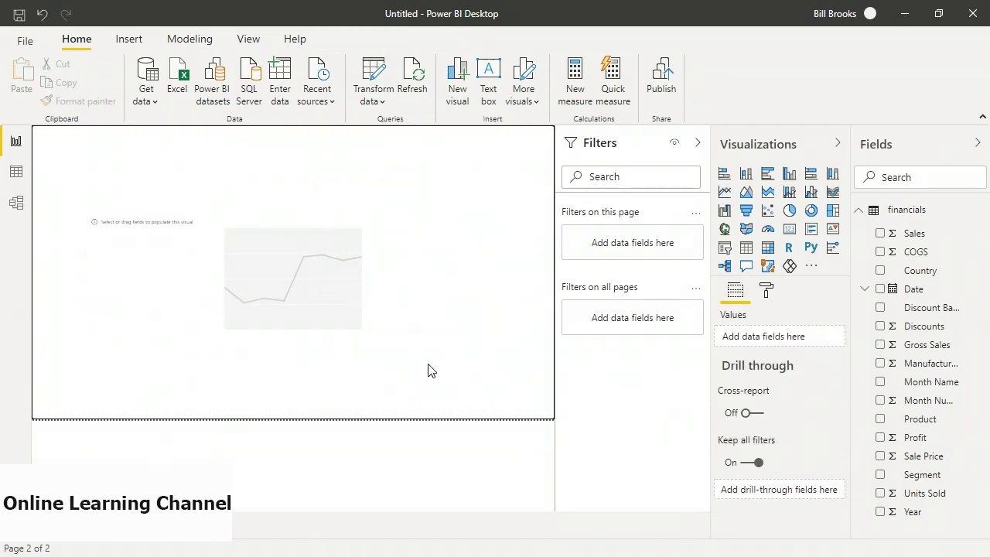
Add a text box reading "Profit per Month" above the line chart, with size 24 centered text.
click(488, 78)
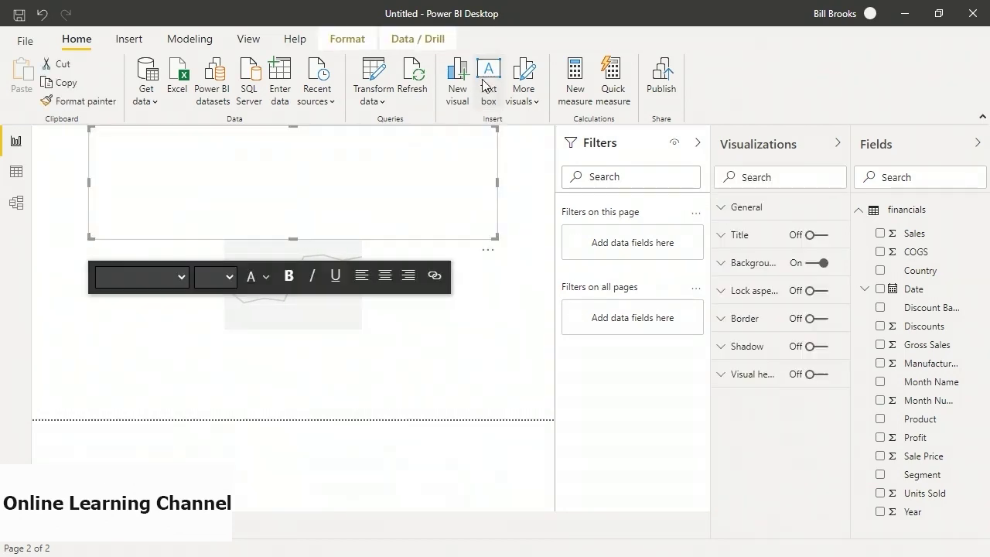
drag(294, 238, 293, 214)
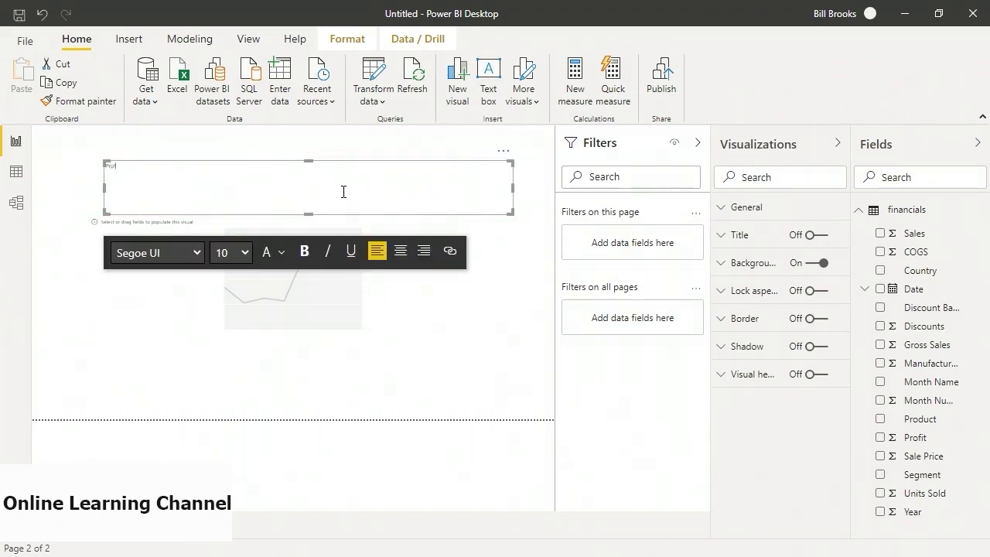
text(Profit per Month)
key(ctrl+a)
click(245, 252)
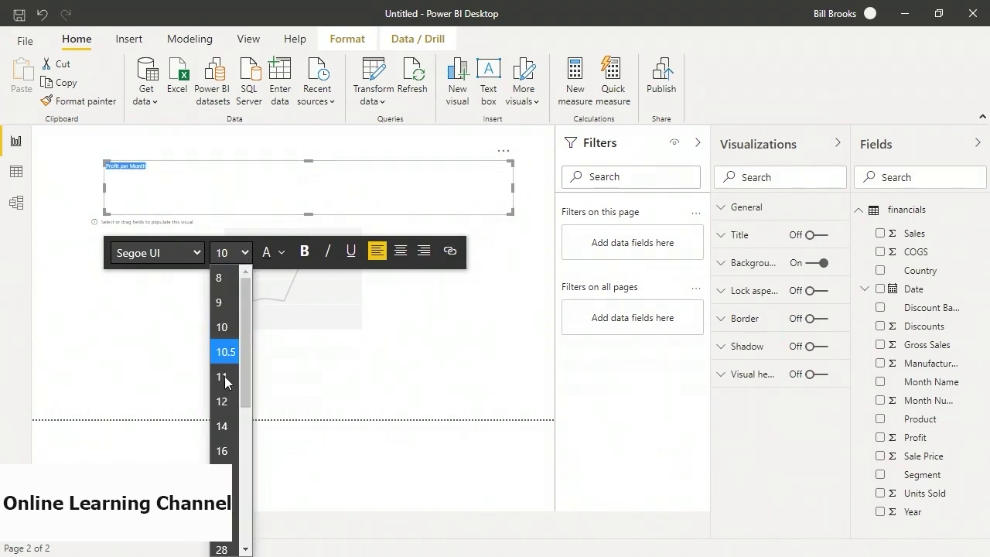
click(232, 526)
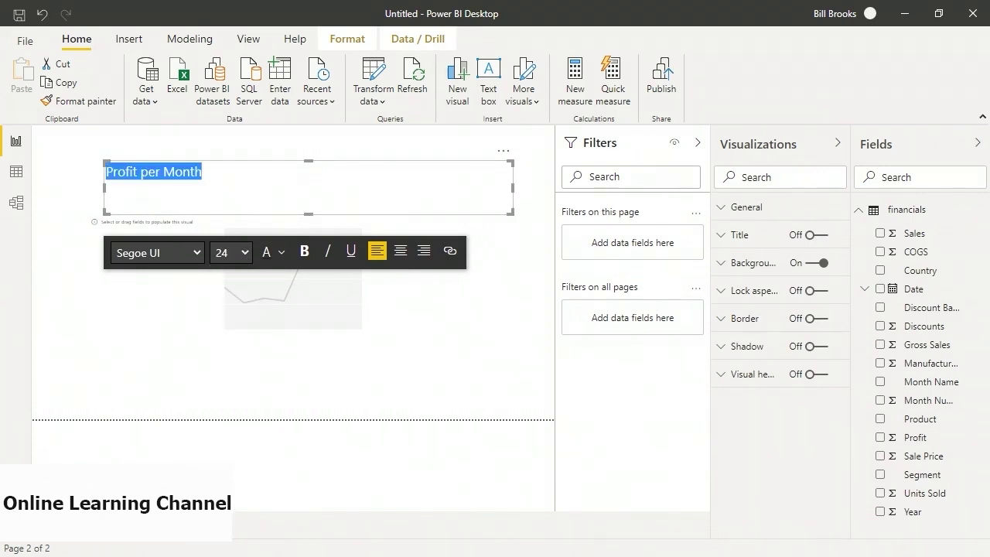
click(400, 251)
Put the Month Name field on the line chart's axis.
click(302, 323)
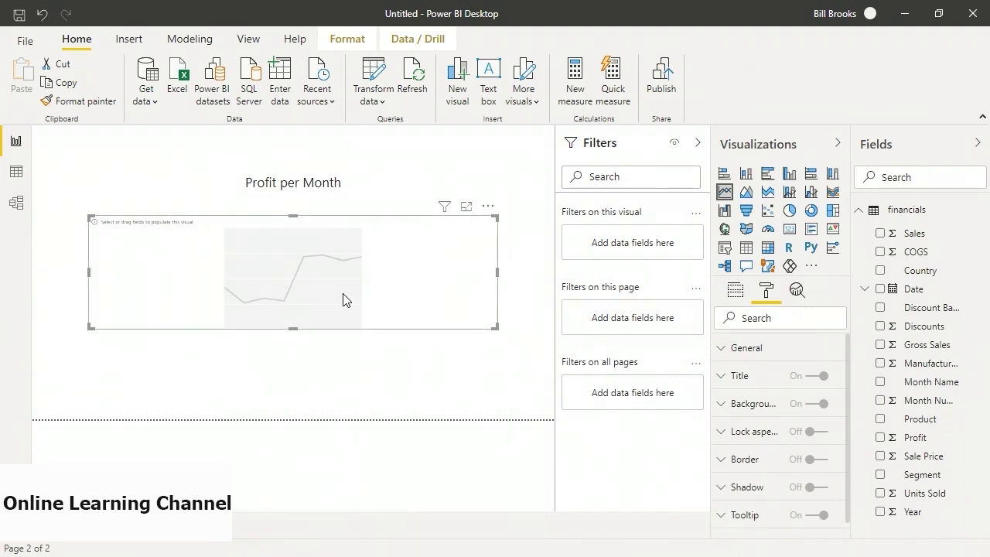
click(737, 294)
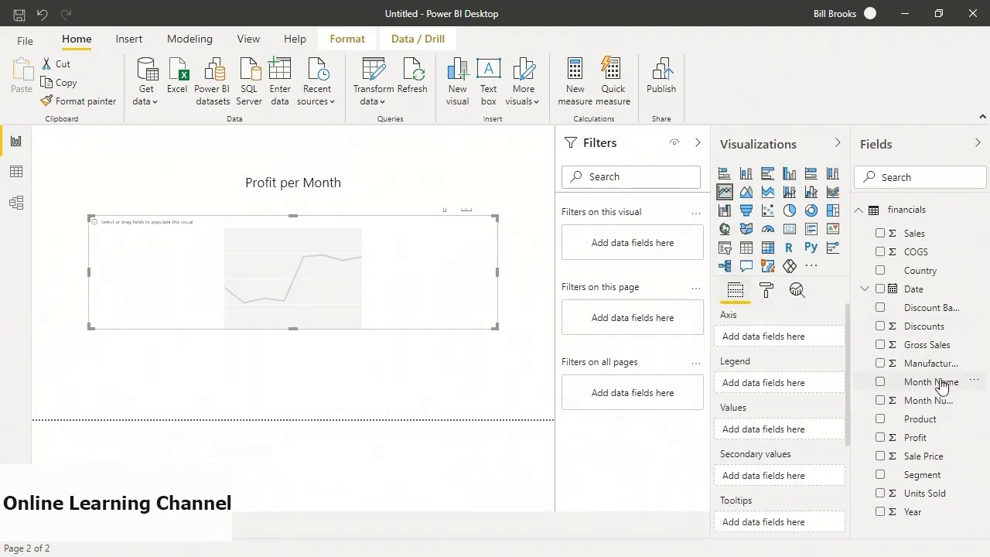
drag(931, 387, 782, 339)
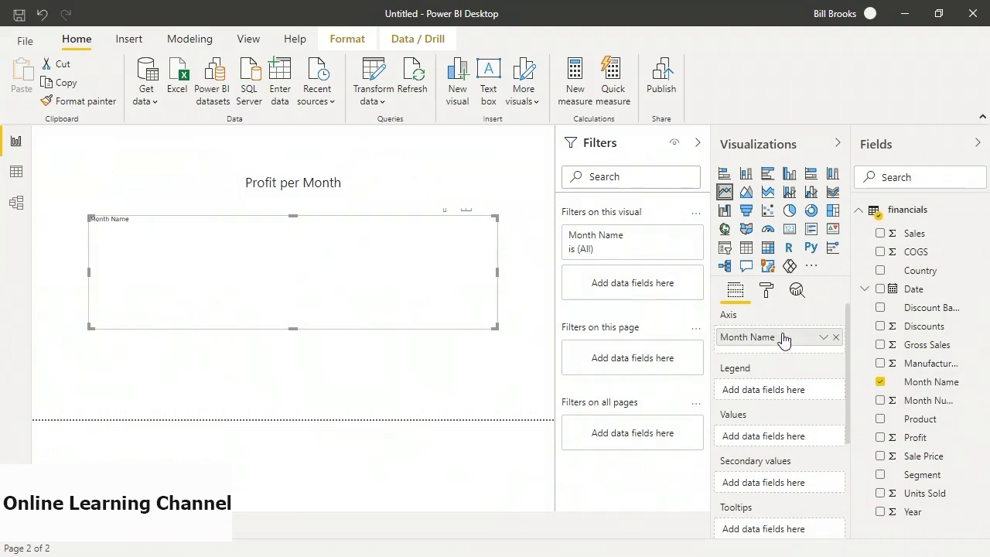
Add the Profit field to the line chart's values and set Country as a filter on the page.
mouse_move(912, 439)
mouse_down()
mouse_move(779, 447)
mouse_move(770, 433)
mouse_up()
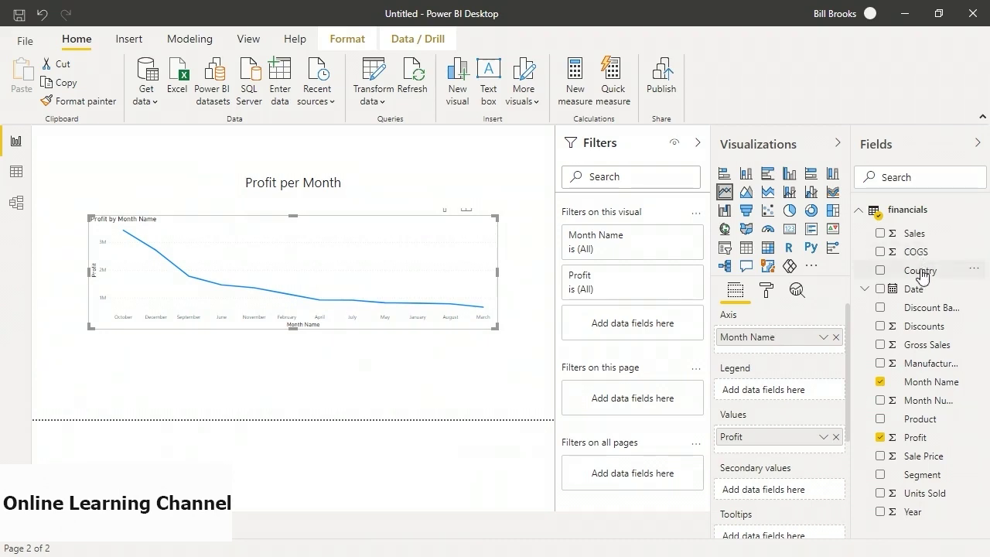
drag(922, 276, 645, 402)
scroll(638, 405, down, 2)
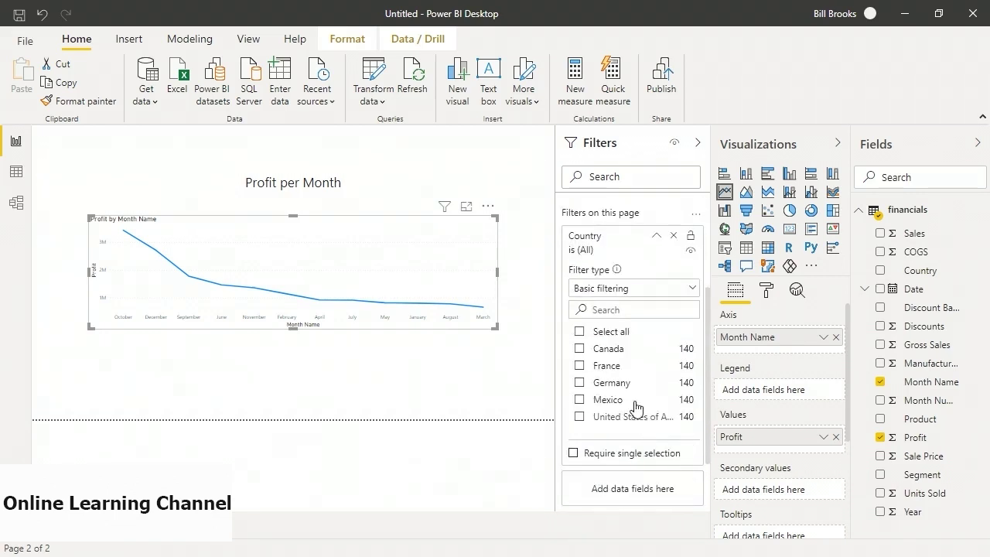
Try filtering the page to Canada and France, and clear the country selections.
click(580, 351)
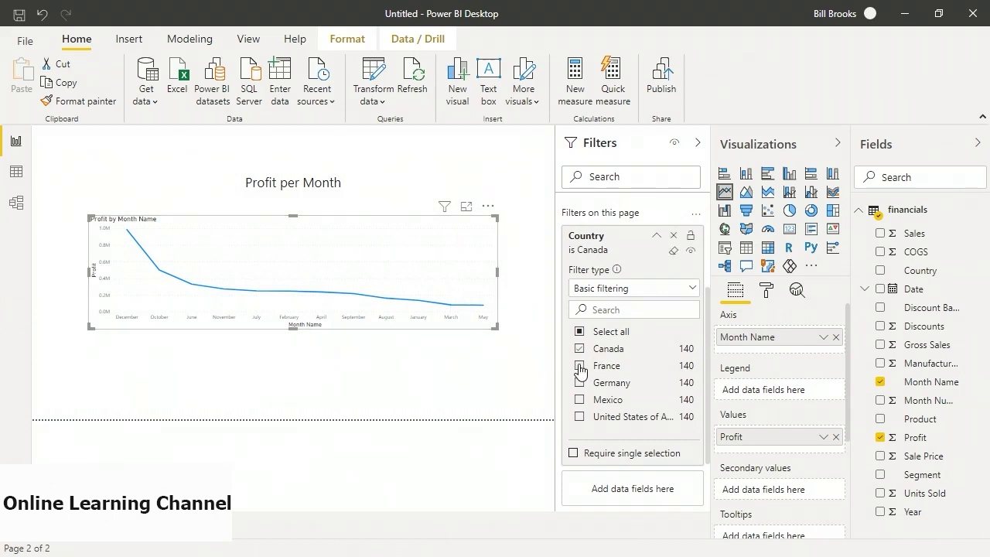
click(580, 366)
click(618, 332)
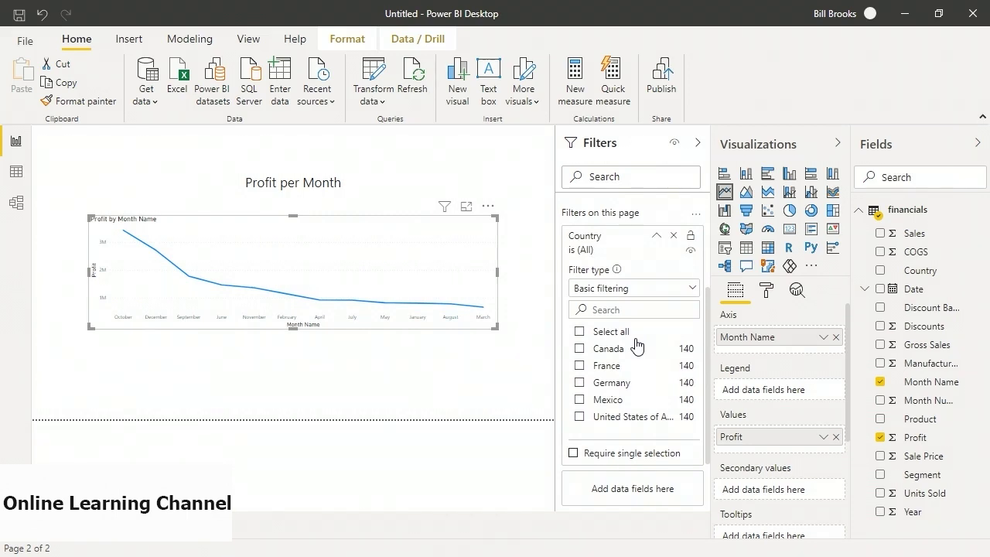
Publish the report to My workspace, saving it over the existing demo.pbix and replacing the existing demo dataset.
click(662, 73)
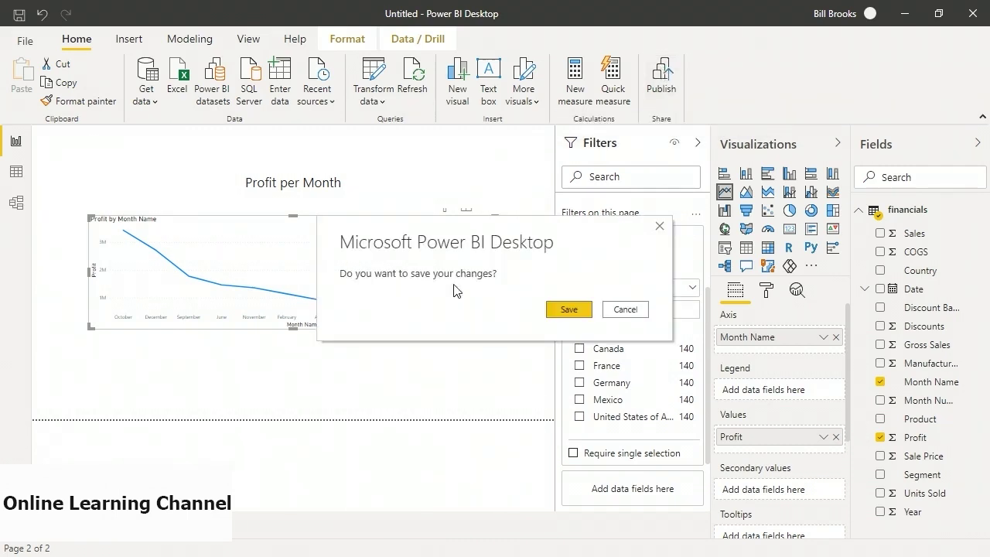
click(568, 309)
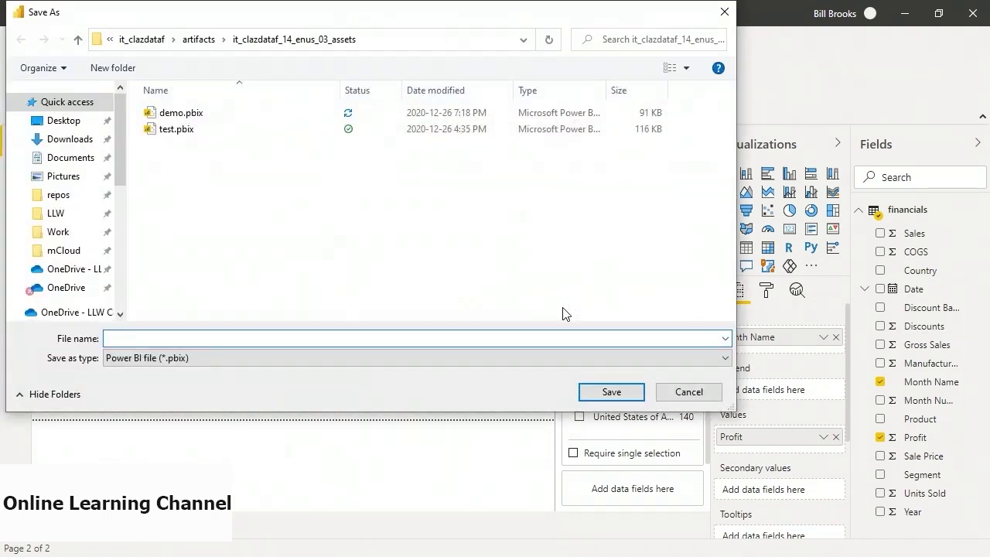
double_click(178, 113)
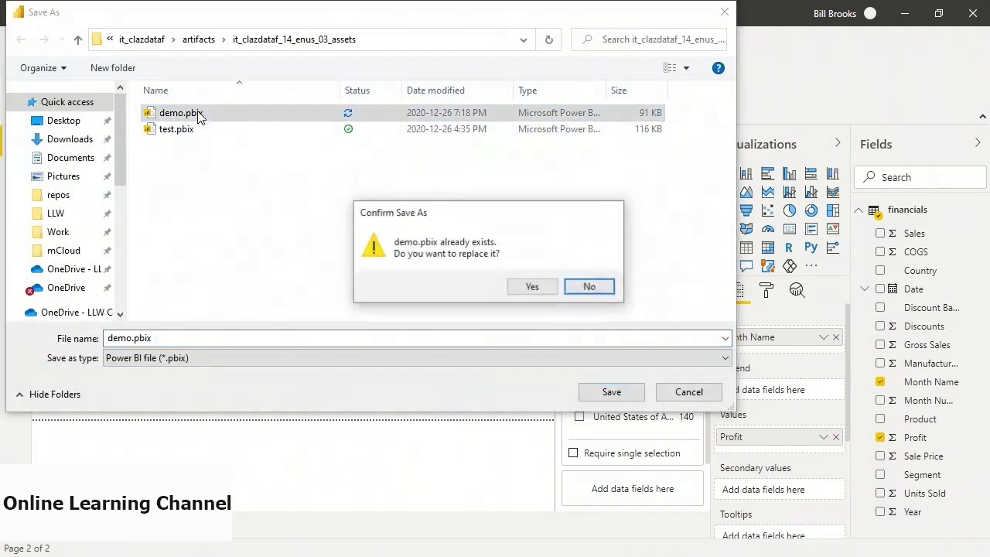
click(531, 285)
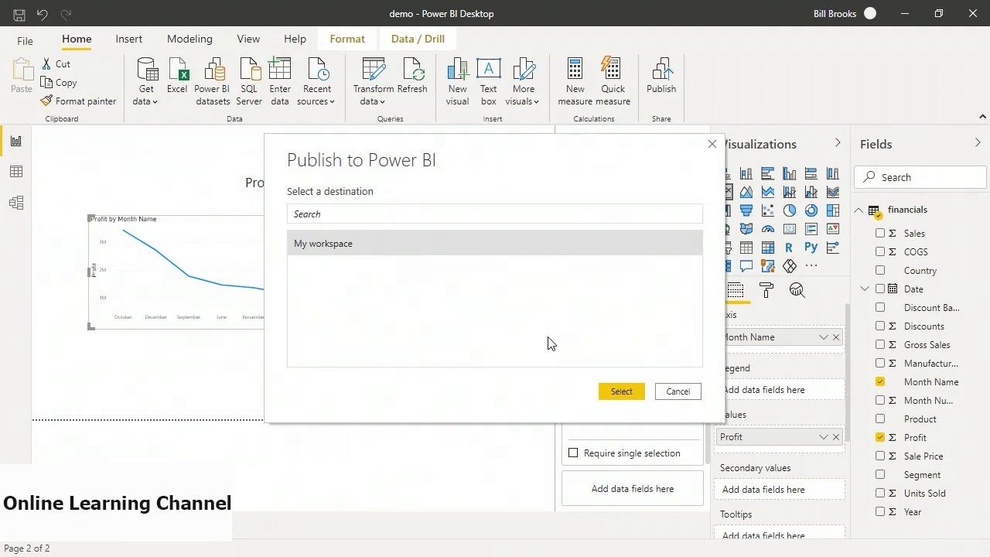
click(613, 392)
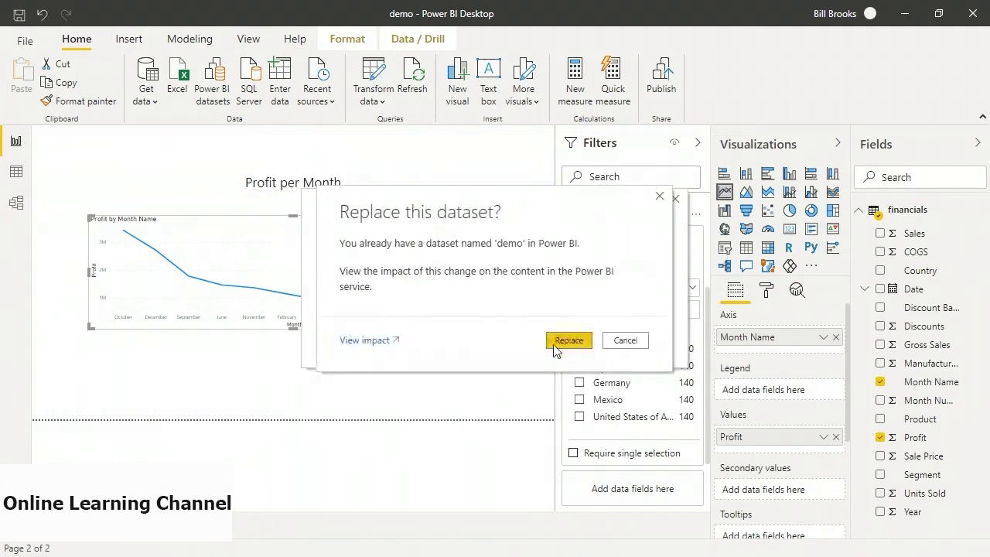
click(559, 342)
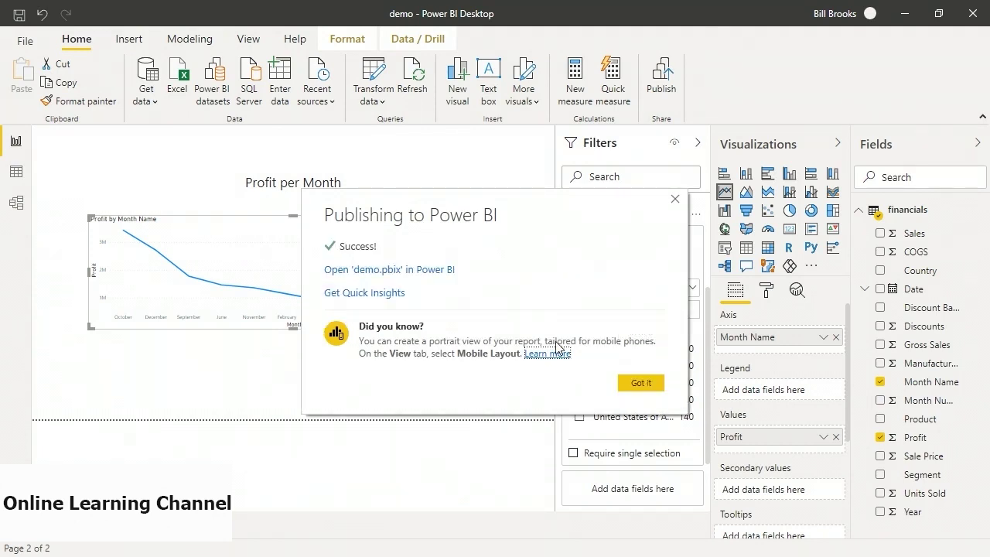
Open the published demo.pbix in the Power BI service and filter Page 1 to Canada, France, Germany and Mexico.
click(397, 277)
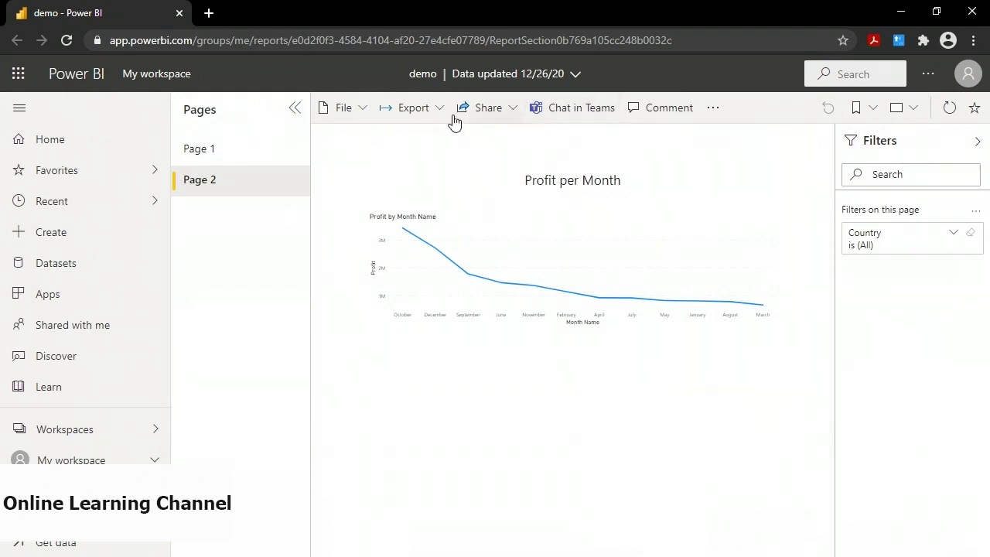
click(206, 157)
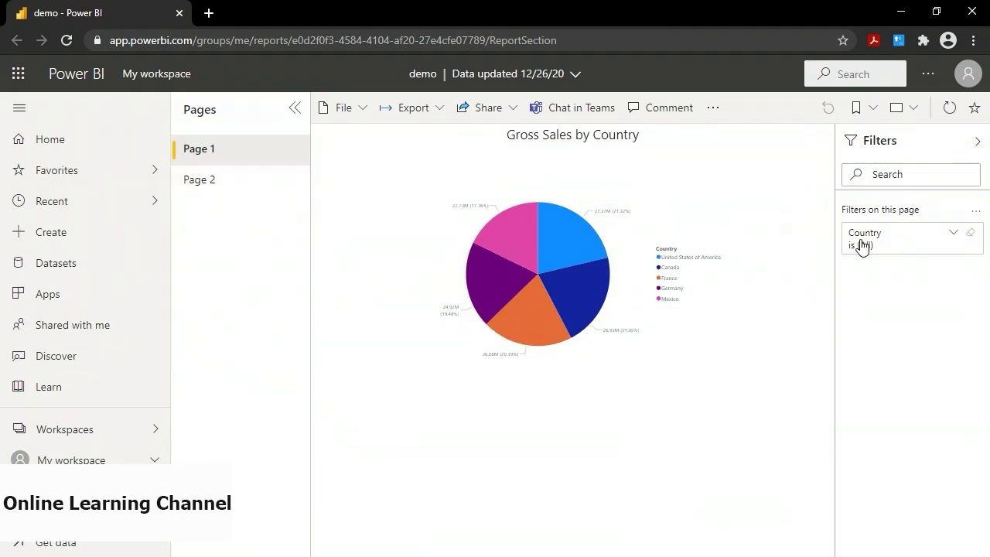
click(955, 240)
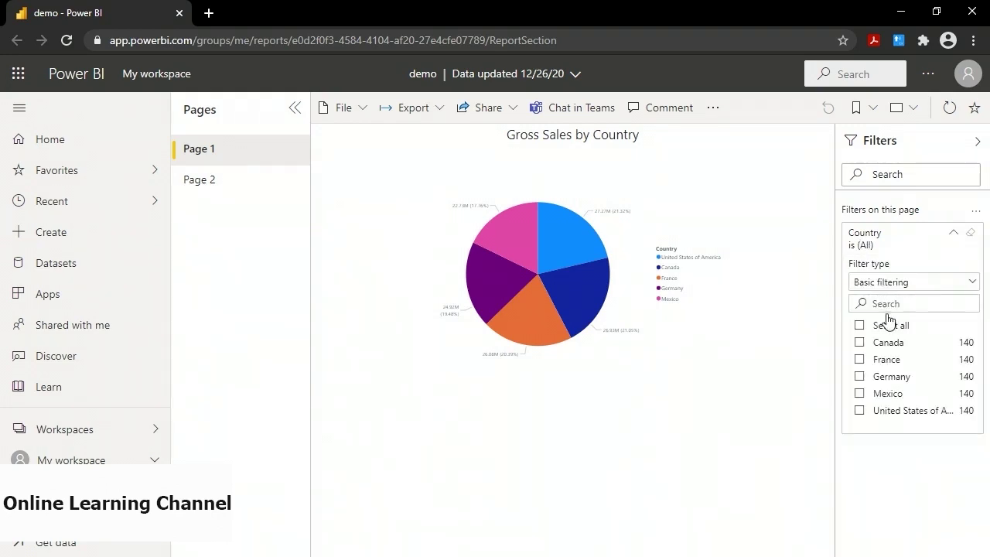
click(860, 344)
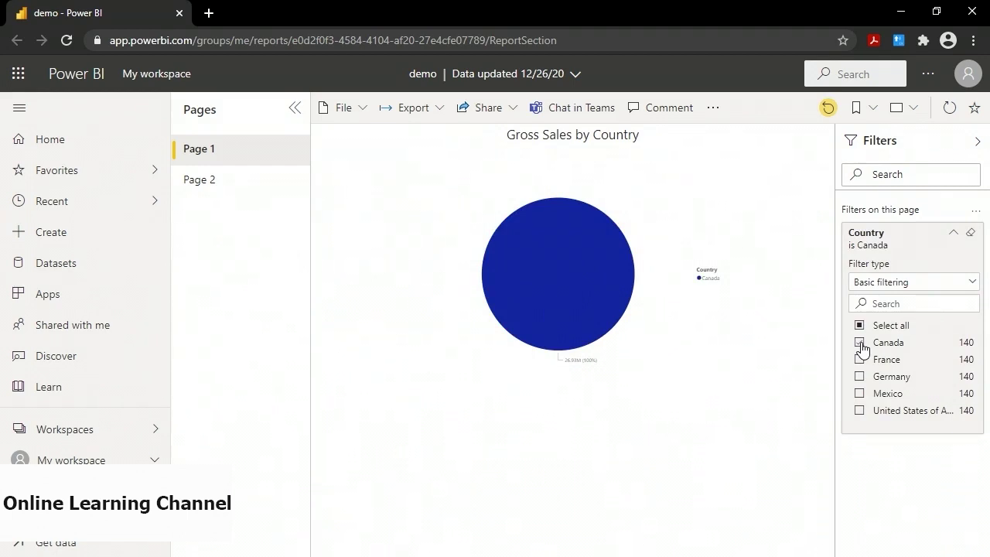
click(860, 360)
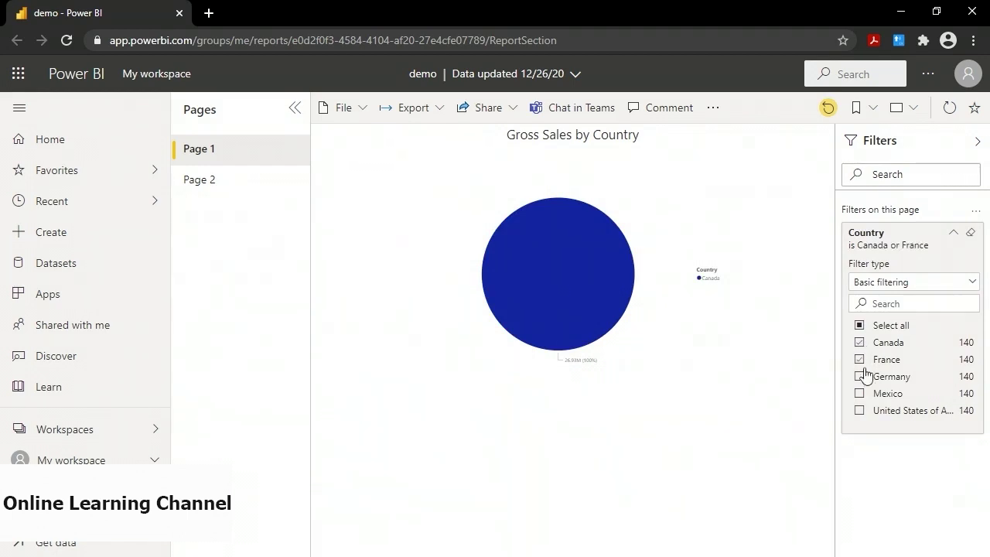
click(861, 377)
click(887, 392)
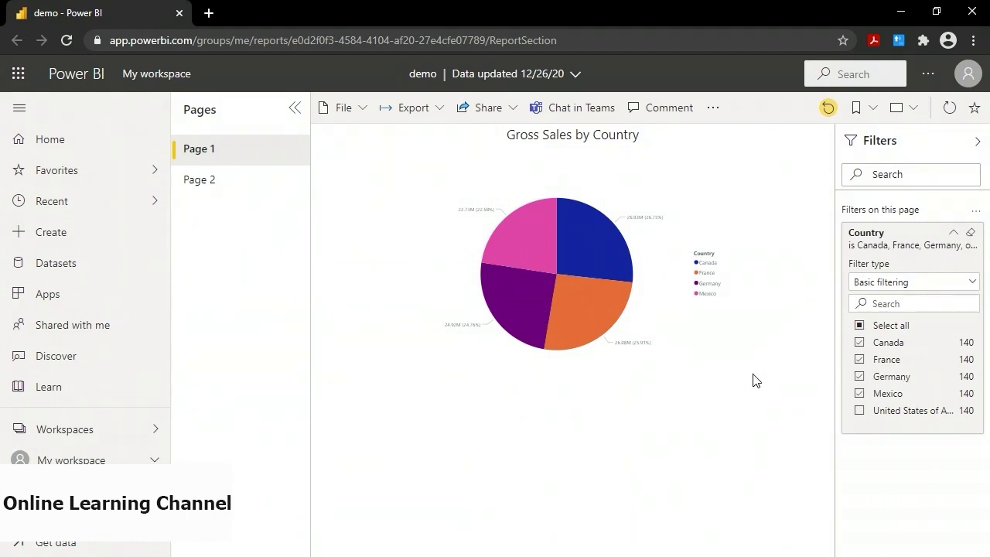
Filter Page 2 of the published report to Germany.
click(205, 190)
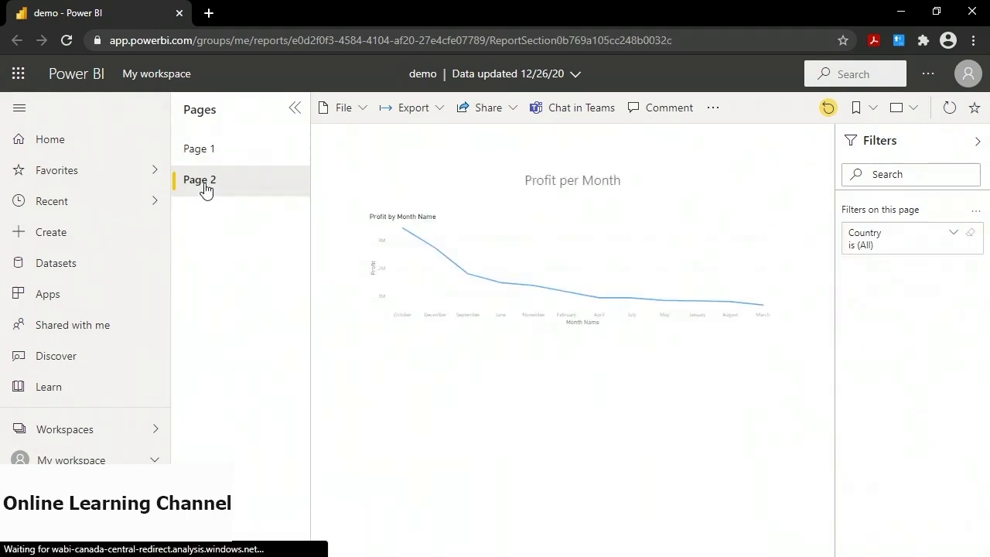
click(948, 243)
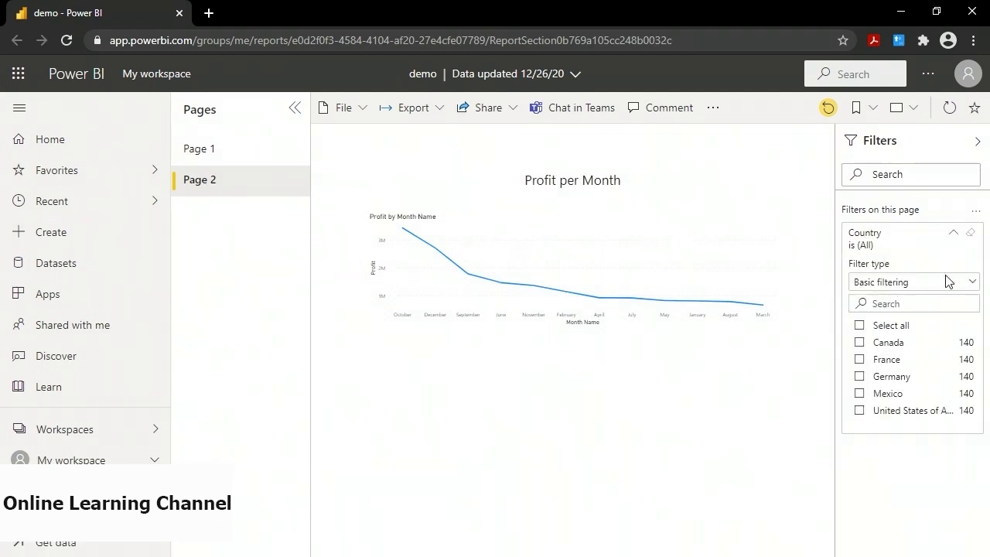
click(859, 377)
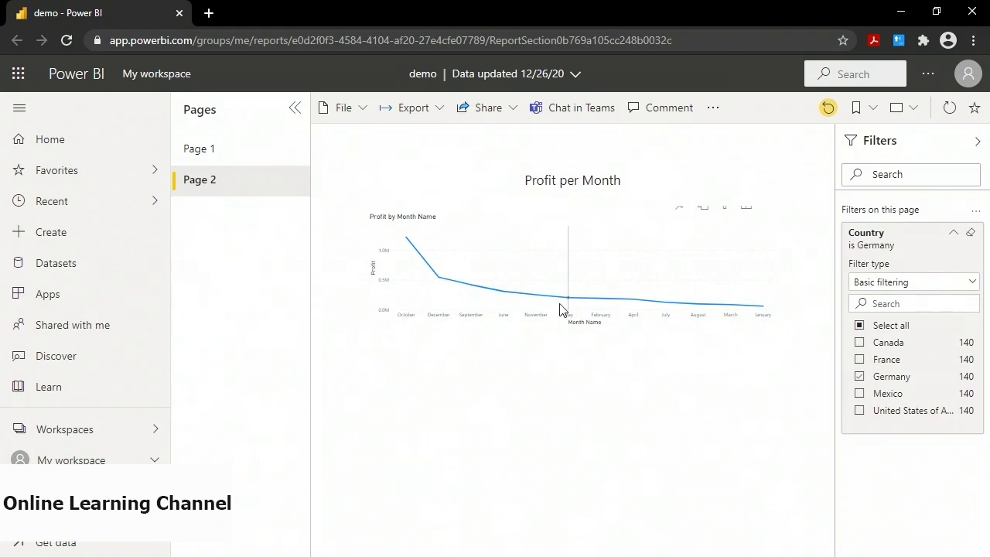
Examine the monthly values on the enlarged Profit per Month line chart for Germany.
key(ctrl+minus)
key(ctrl+minus)
key(ctrl+minus)
key(ctrl+minus)
key(ctrl+minus)
key(ctrl+minus)
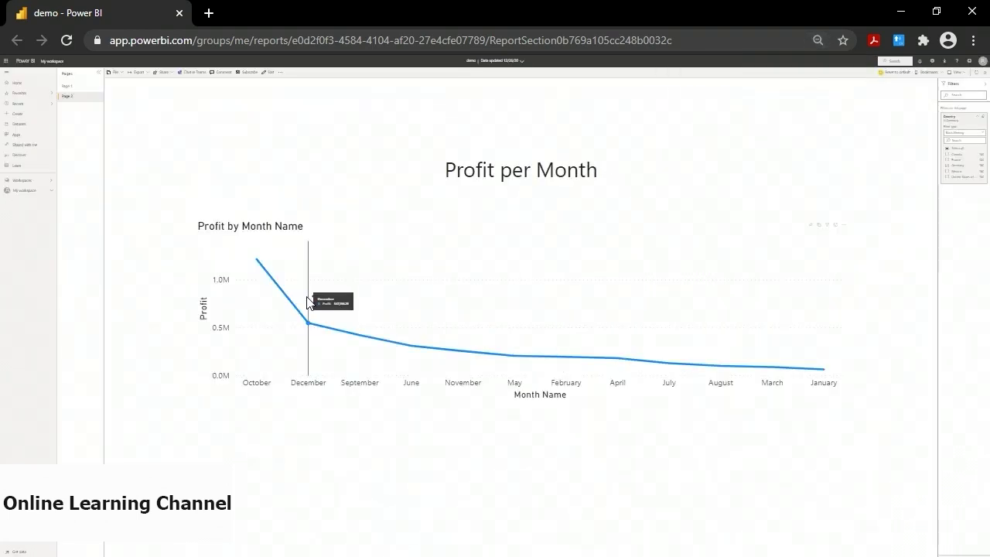
key(ctrl+minus)
key(ctrl+0)
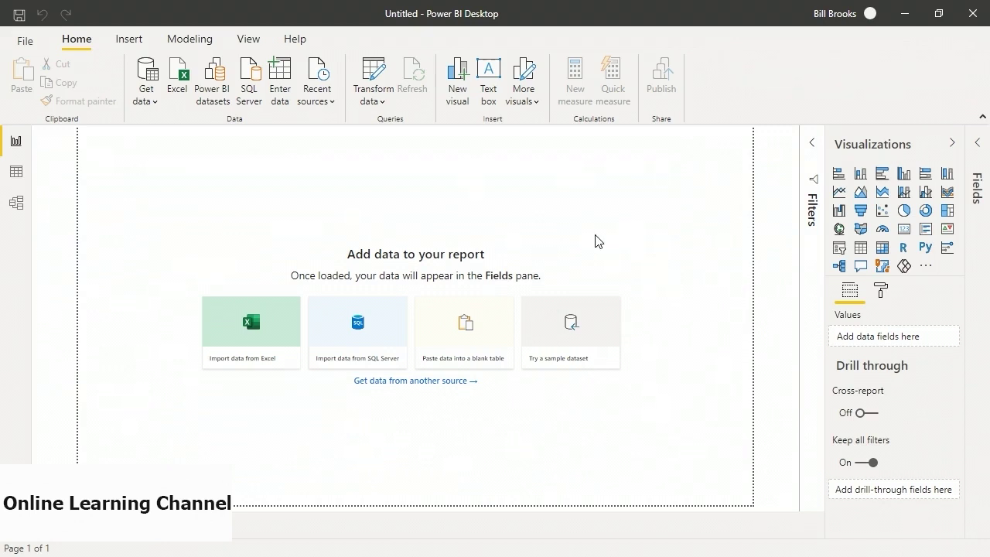
Load the financials table from the sample dataset into a new blank report in Power BI Desktop.
click(578, 334)
click(569, 392)
click(201, 137)
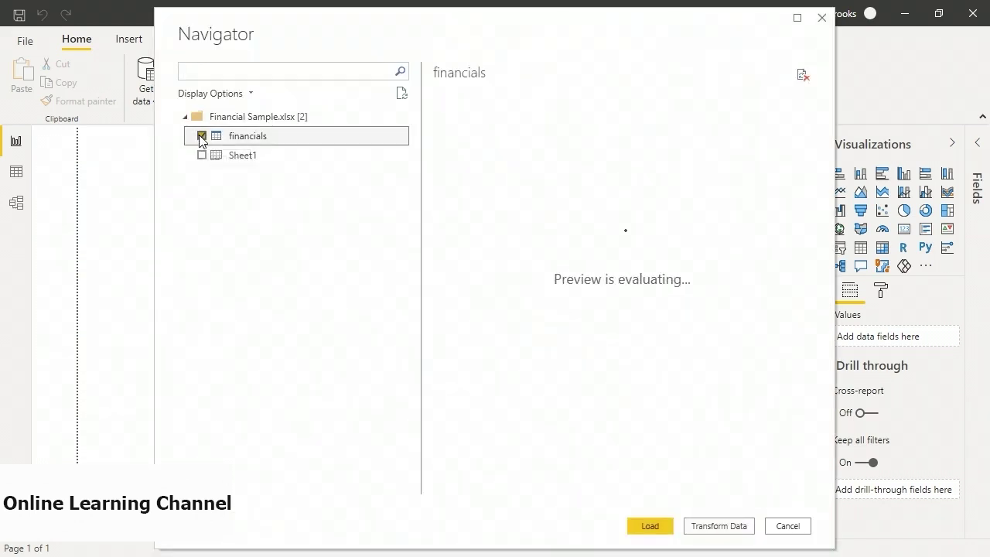
click(649, 526)
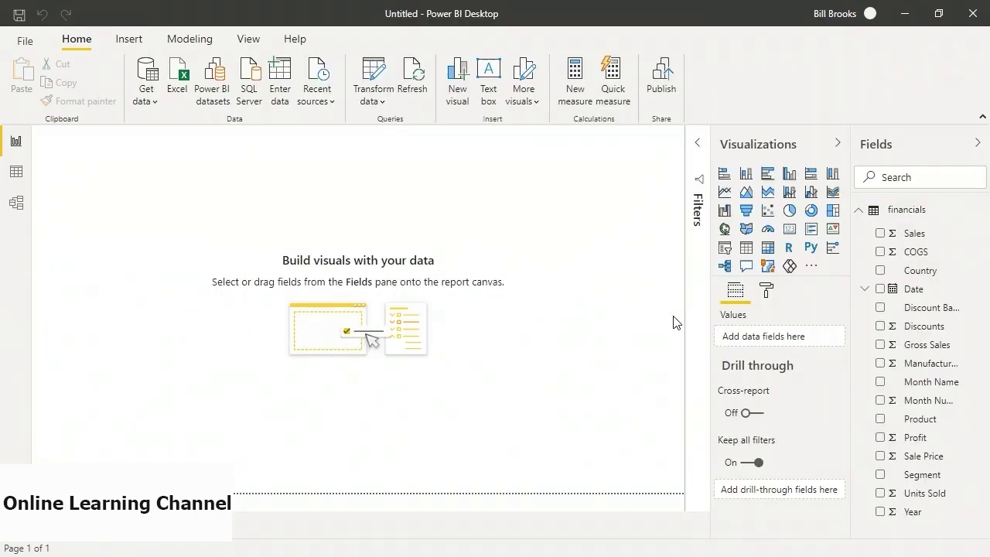
Add a pie chart of Gross Sales by Country, with Country as legend, and shrink it within the page's upper-left corner.
click(790, 213)
drag(148, 237, 351, 371)
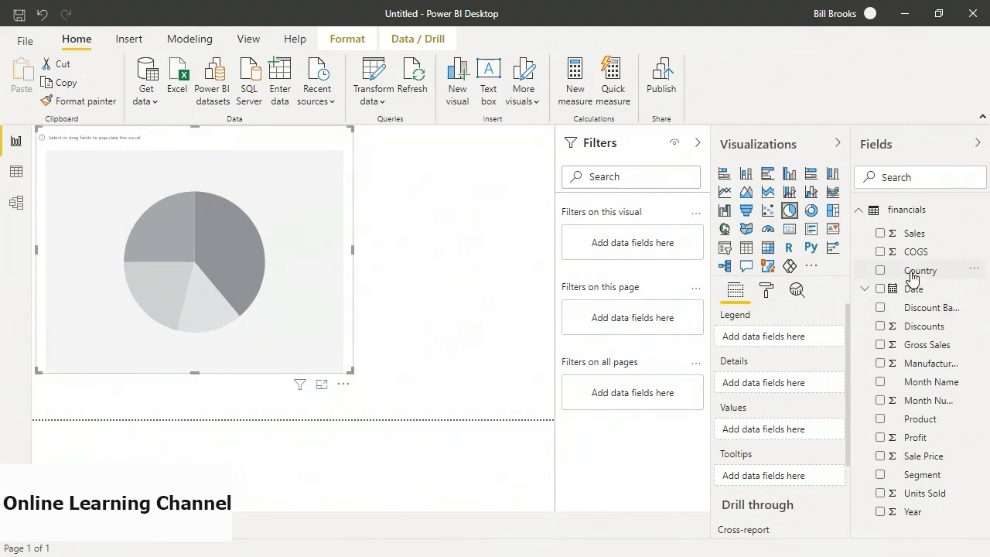
drag(919, 271, 260, 266)
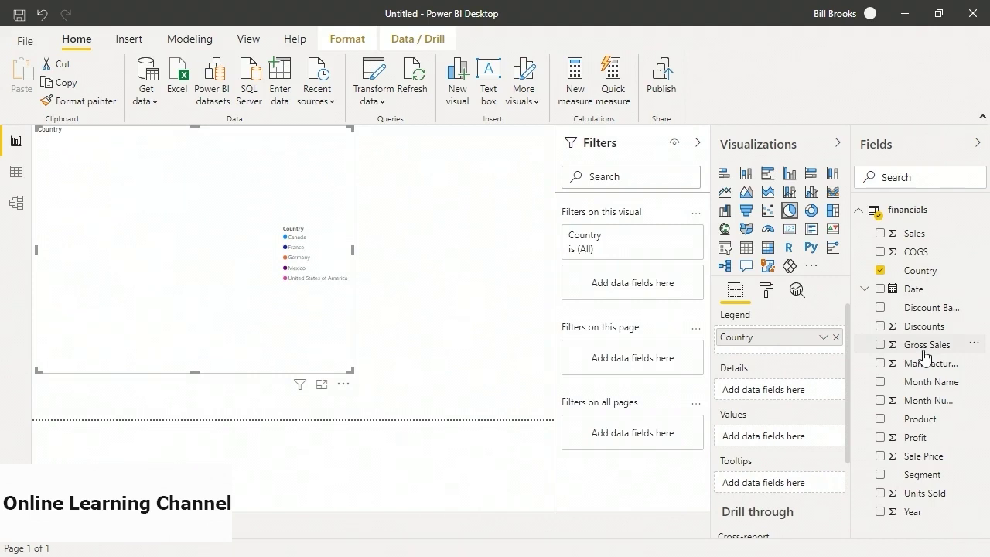
drag(922, 355, 178, 271)
mouse_move(188, 206)
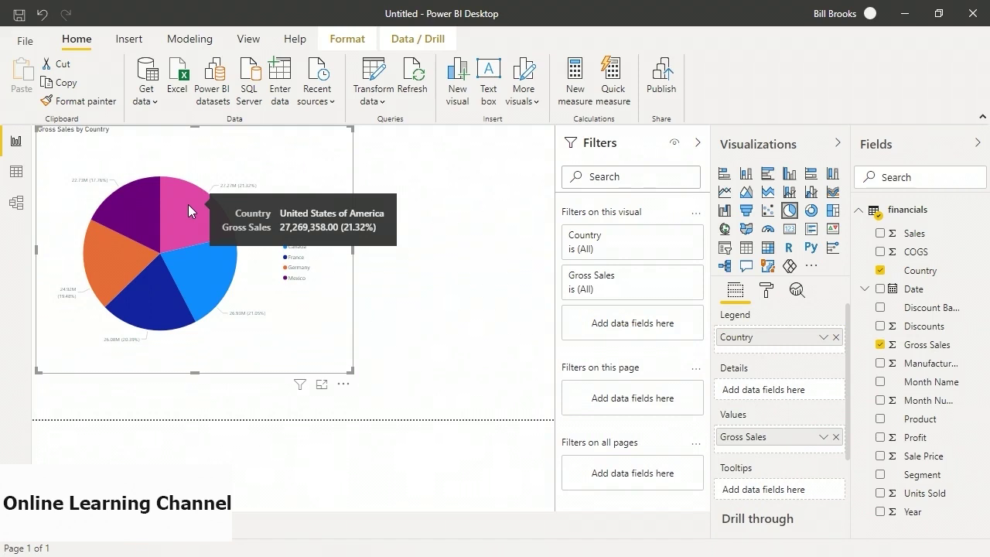
mouse_move(195, 262)
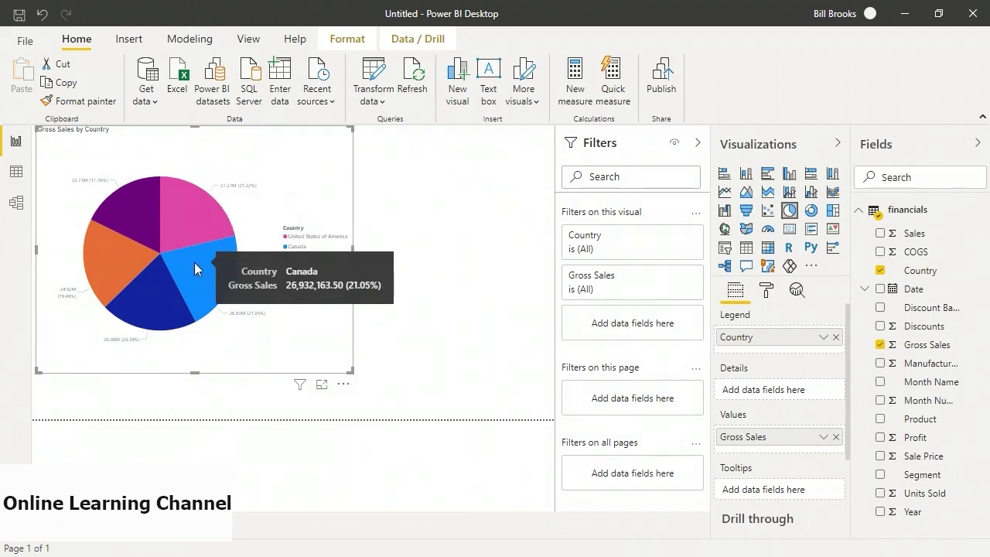
mouse_move(161, 305)
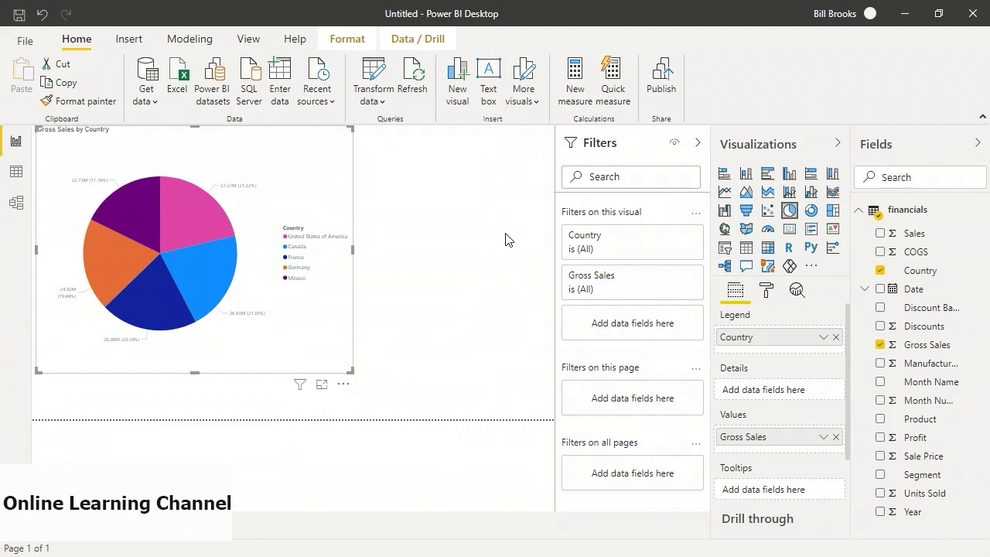
drag(352, 371, 271, 305)
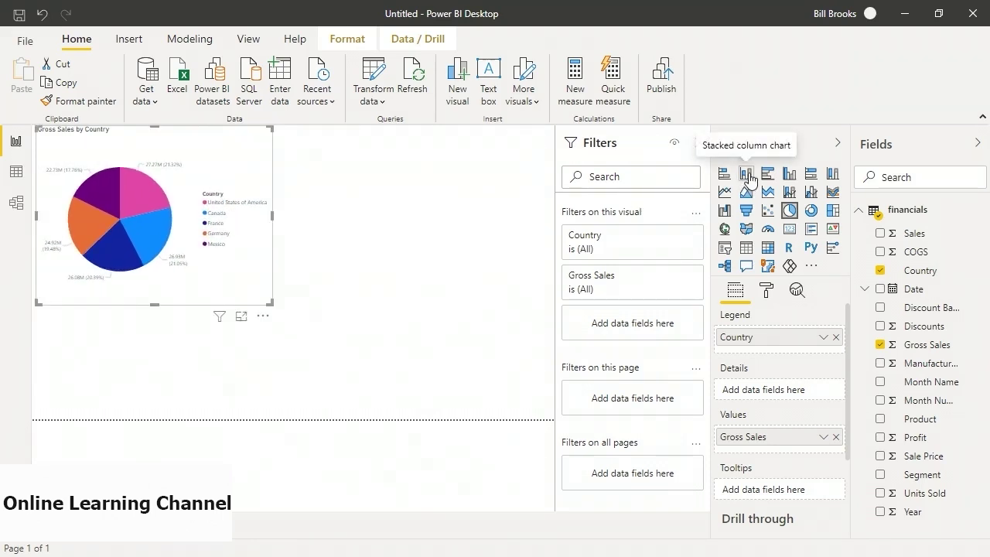
Add a stacked column chart beside the pie chart in the page's upper-right area and make it taller.
click(401, 317)
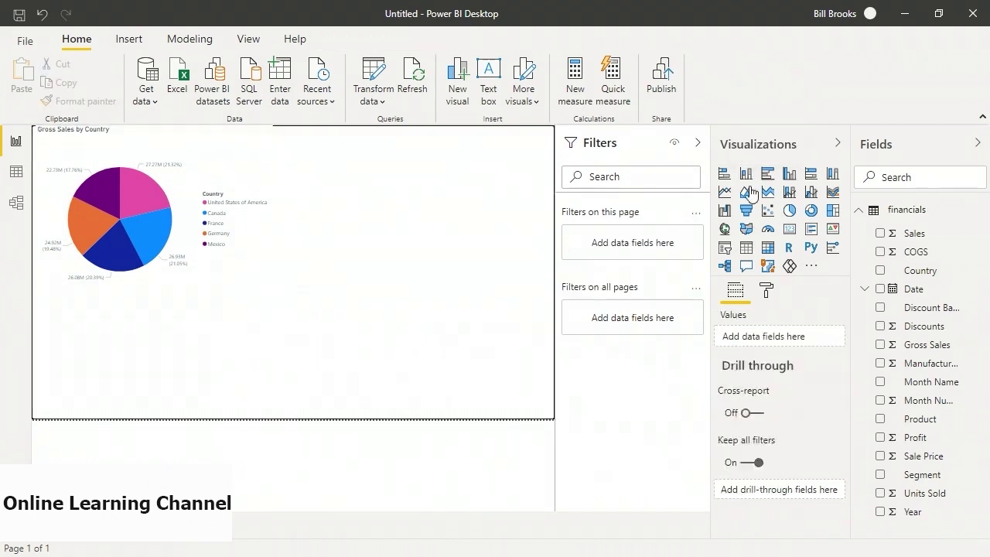
click(745, 176)
drag(126, 371, 394, 194)
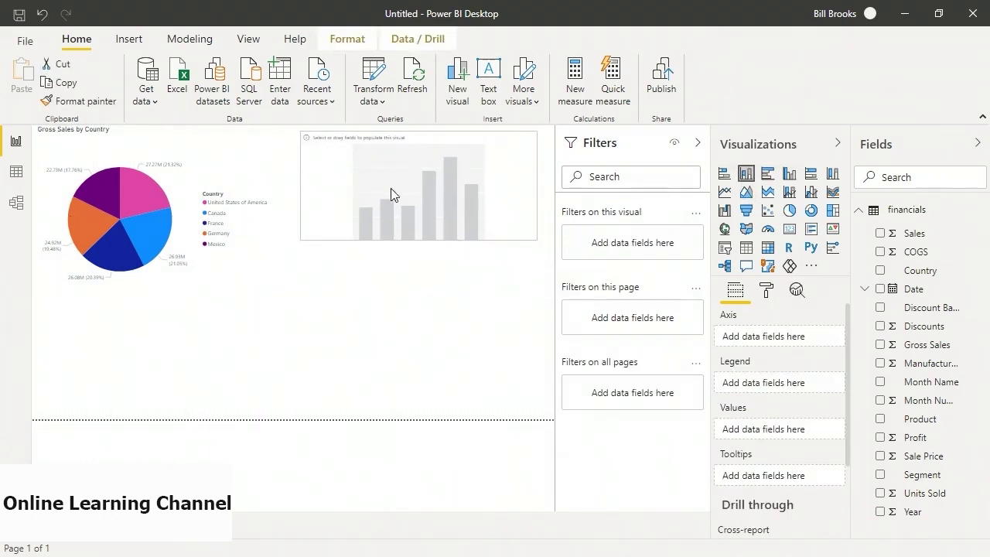
drag(412, 241, 412, 283)
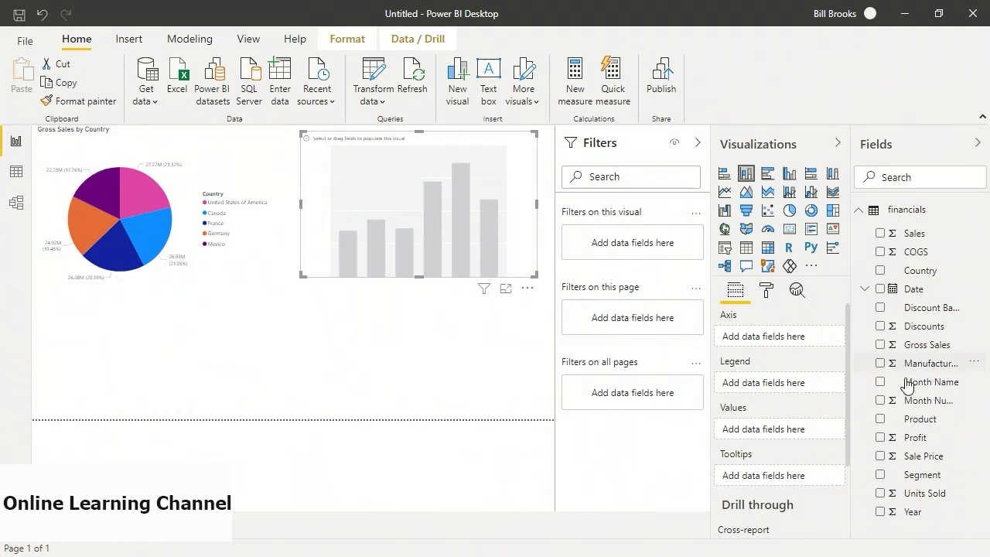
Put Month Name on the column chart's axis and Gross Sales in its values.
drag(920, 387, 464, 276)
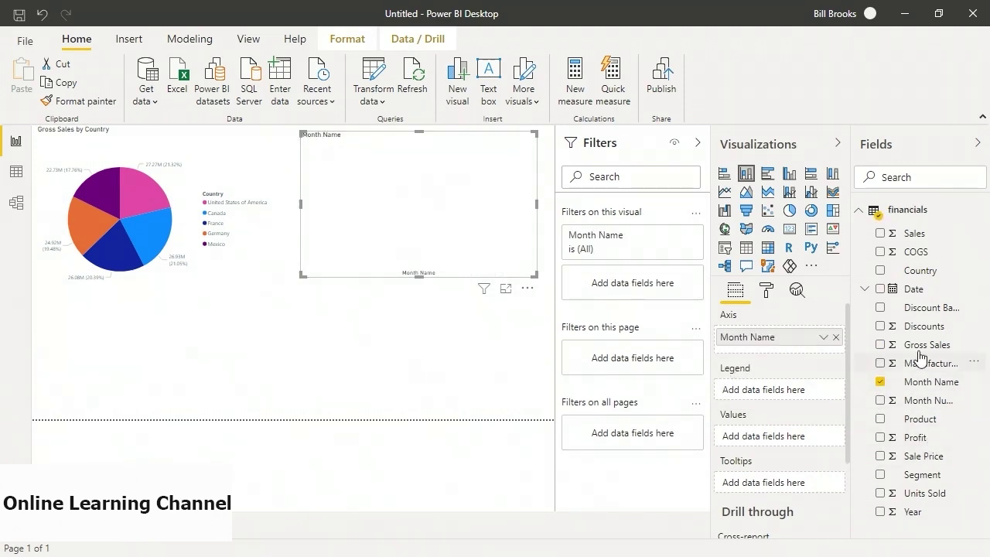
drag(915, 345, 779, 438)
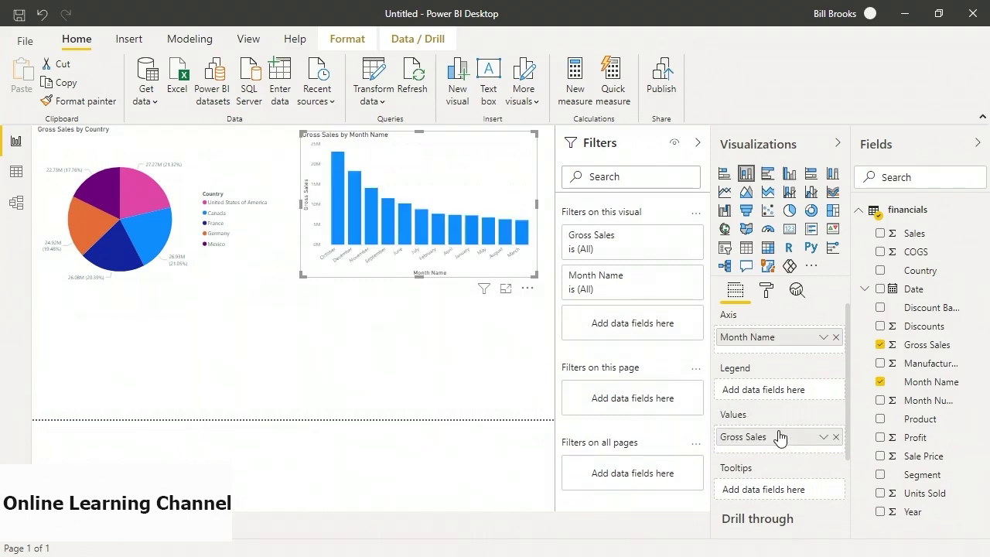
mouse_move(425, 240)
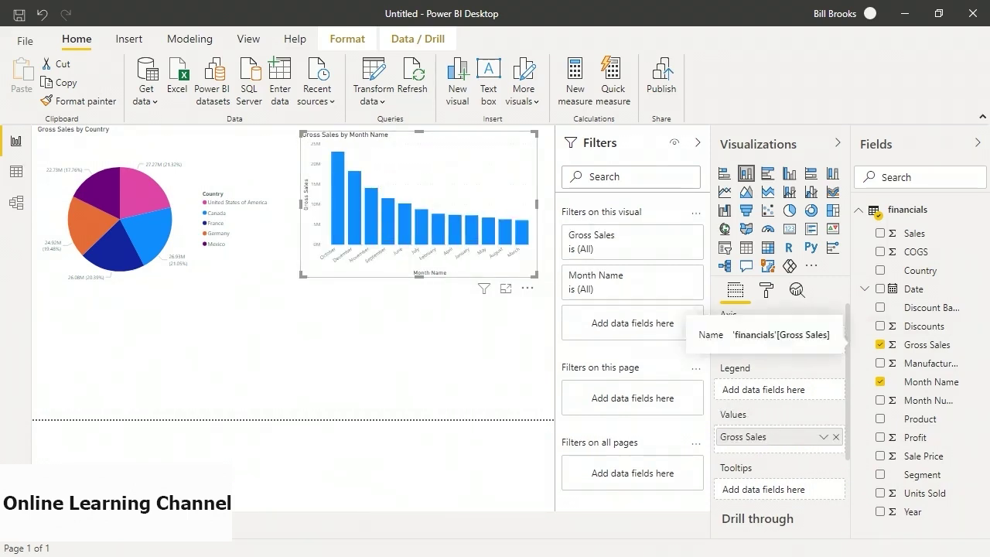
Set Country as the column chart's legend and highlight Mexico's share of it through the Mexico slice of the pie chart.
drag(930, 272, 782, 391)
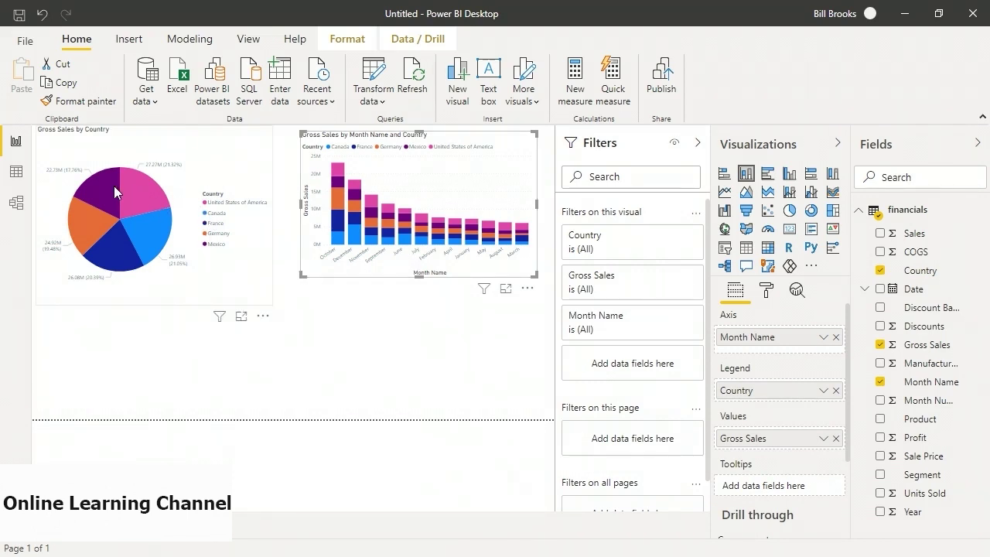
mouse_move(114, 186)
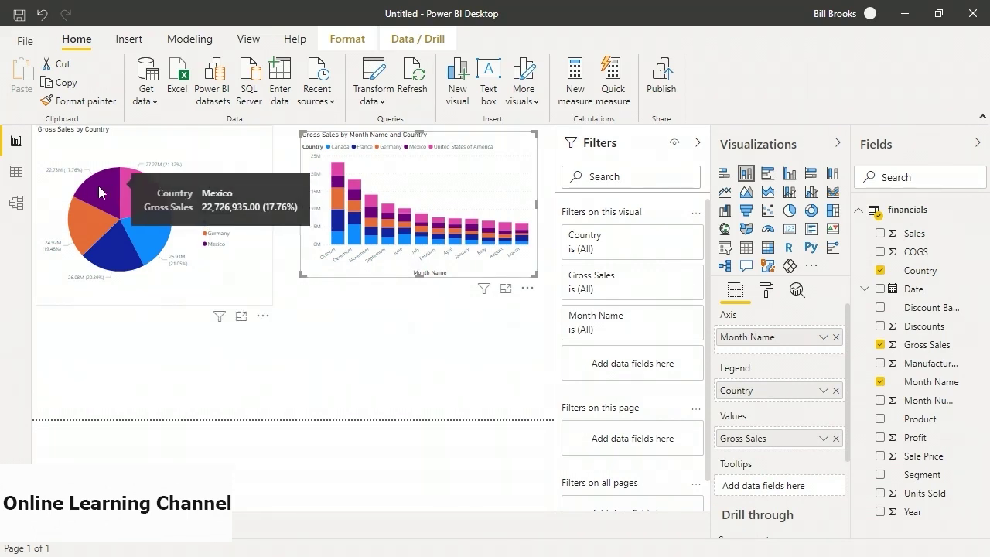
click(100, 186)
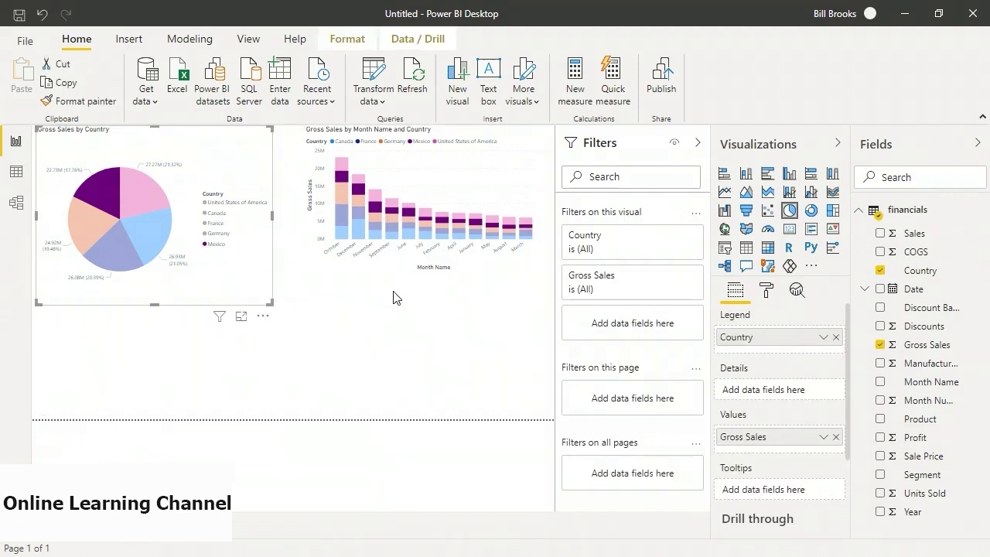
Highlight October's country segments together in the column chart to cross-highlight the pie chart, and deselect the chart.
mouse_move(120, 217)
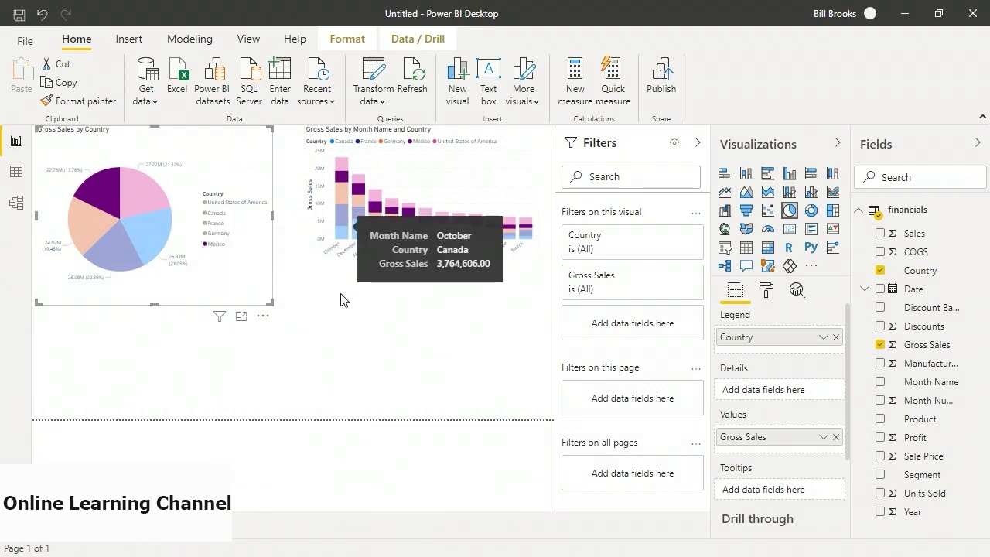
click(340, 169)
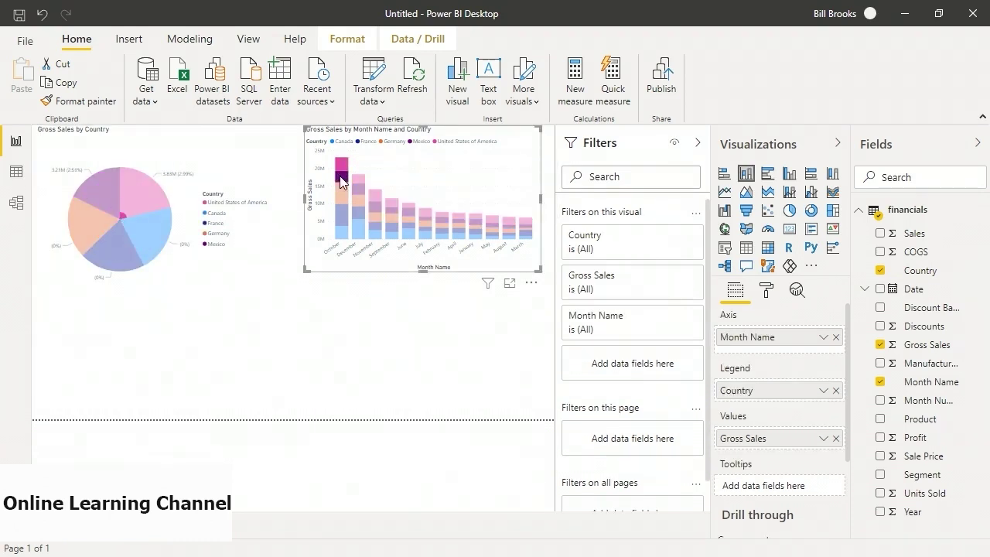
ctrl+click(340, 193)
ctrl+click(342, 215)
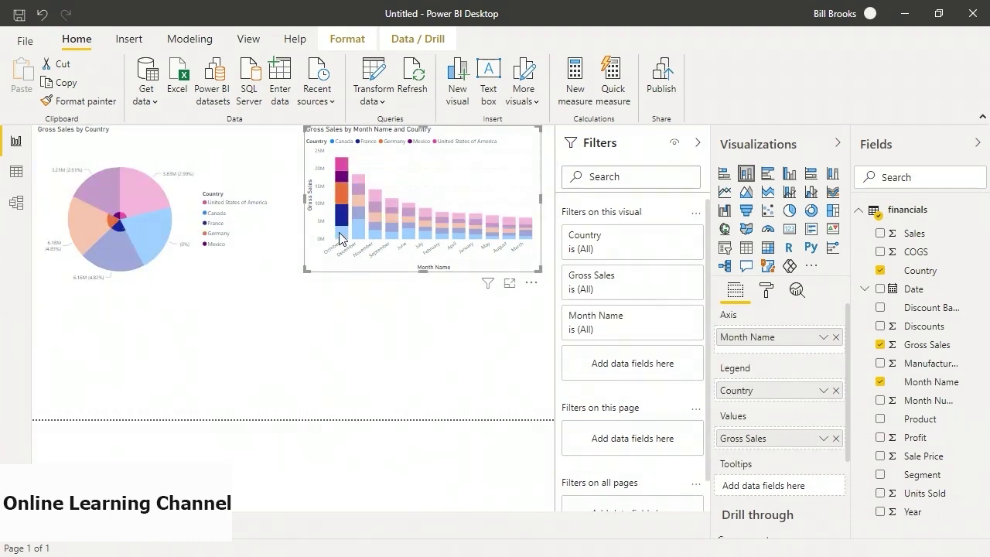
ctrl+click(341, 232)
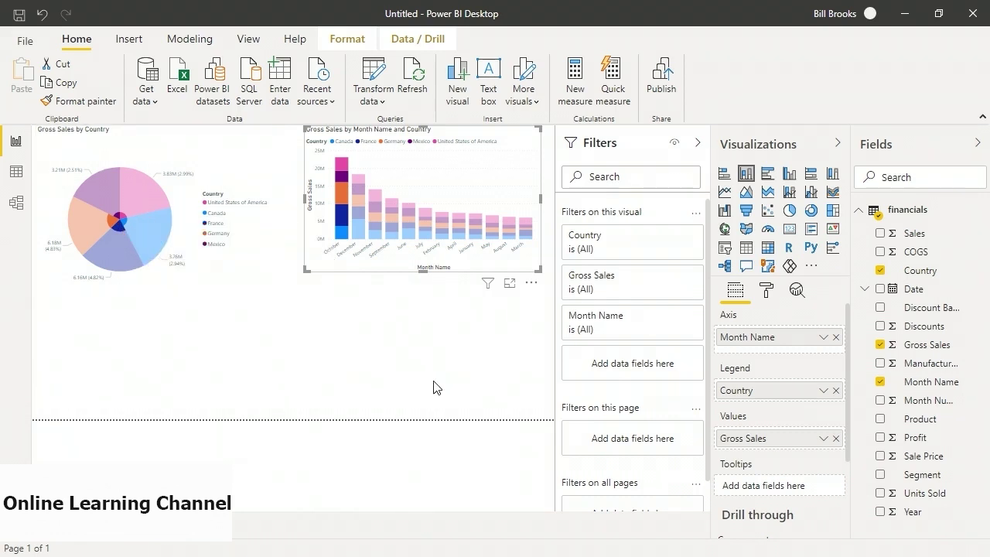
click(412, 369)
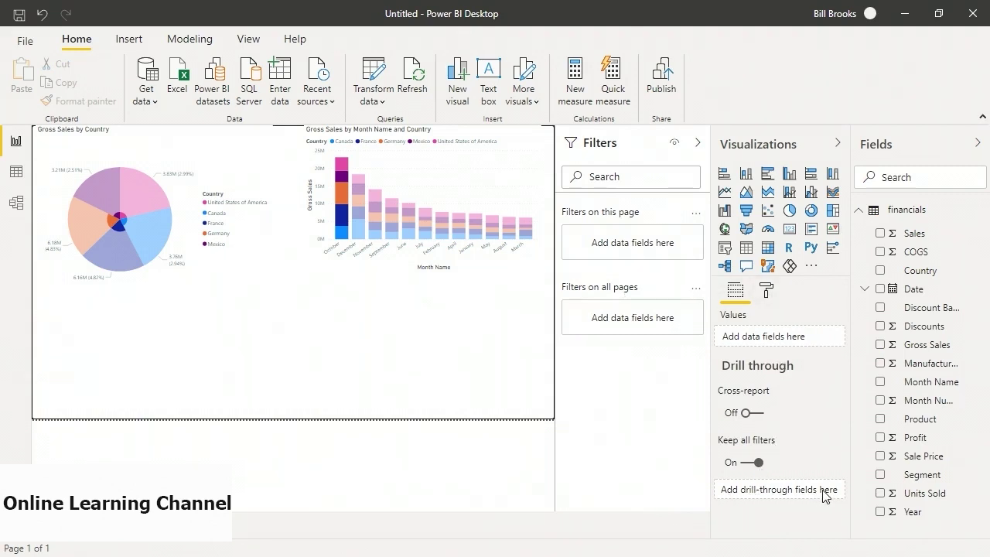
Add a second report page and rename it Gross Sales for Country.
click(367, 463)
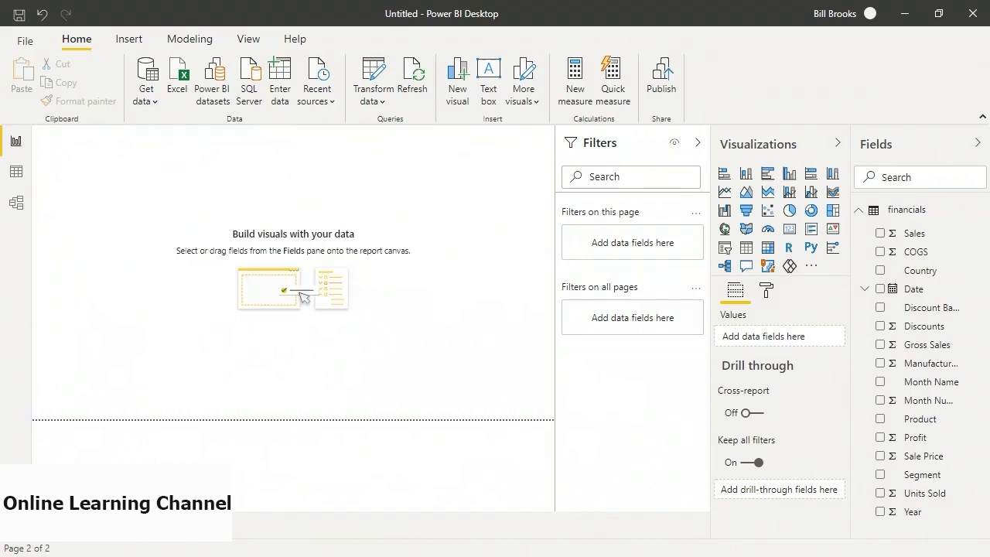
right_click(170, 526)
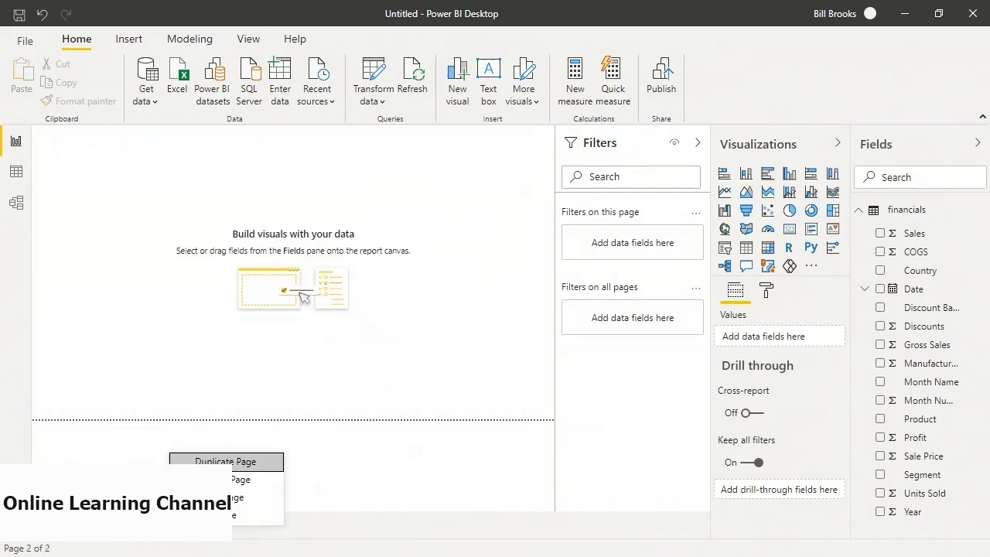
click(240, 479)
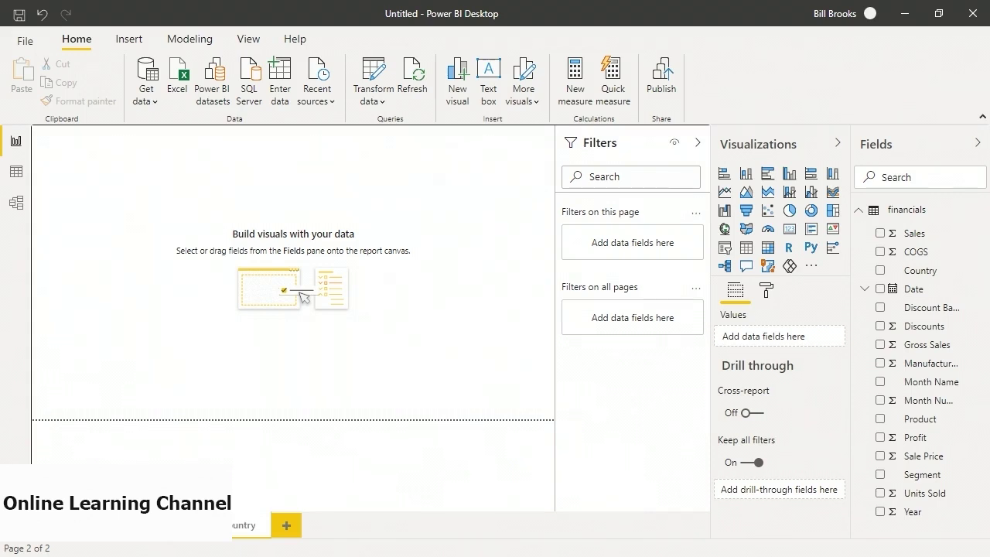
Examine which options the Canada slice of the first page's pie chart offers, and dismiss them.
click(240, 525)
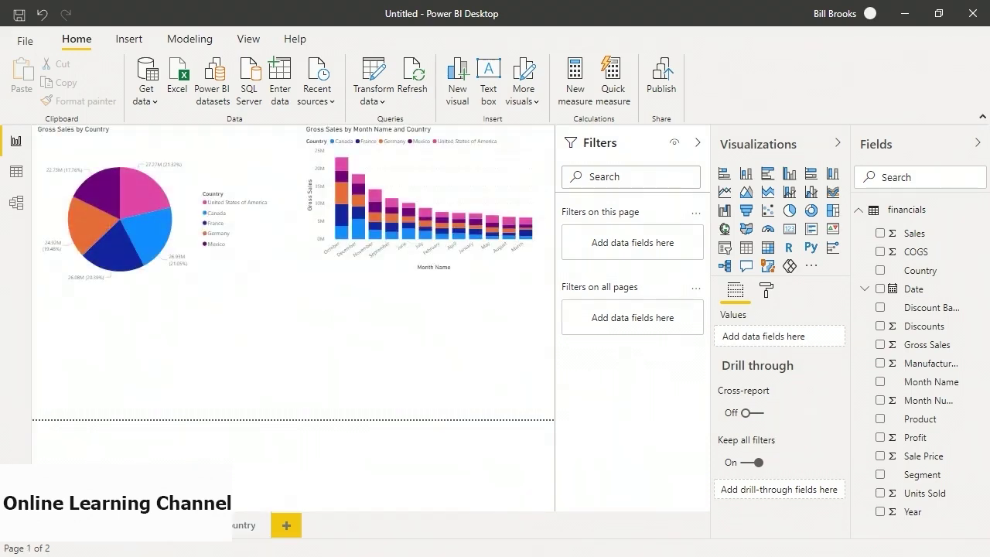
mouse_move(139, 235)
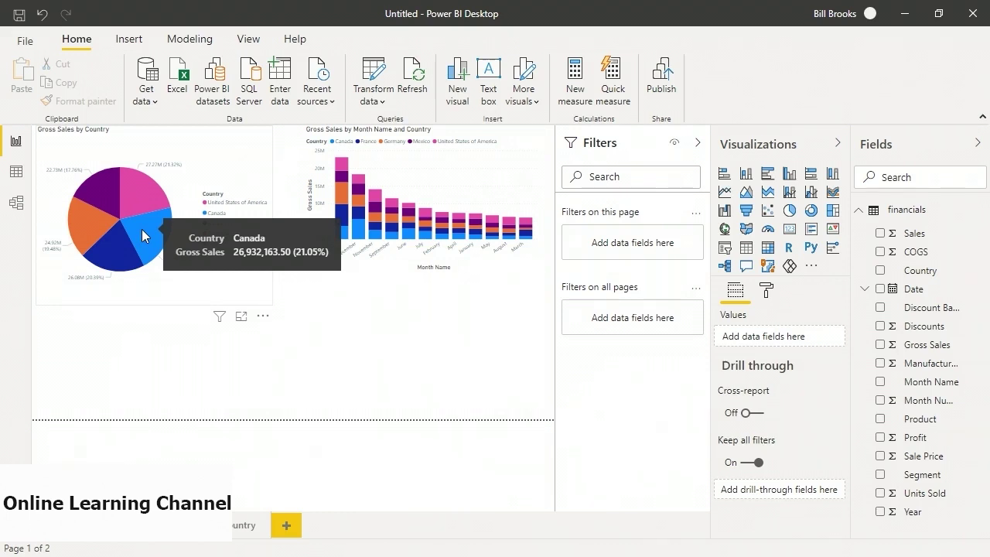
right_click(142, 229)
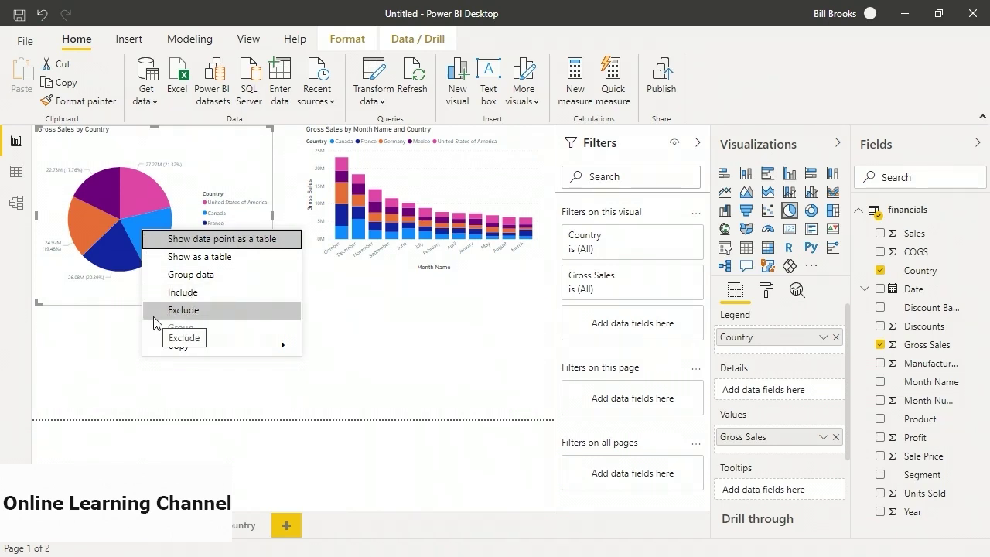
click(104, 360)
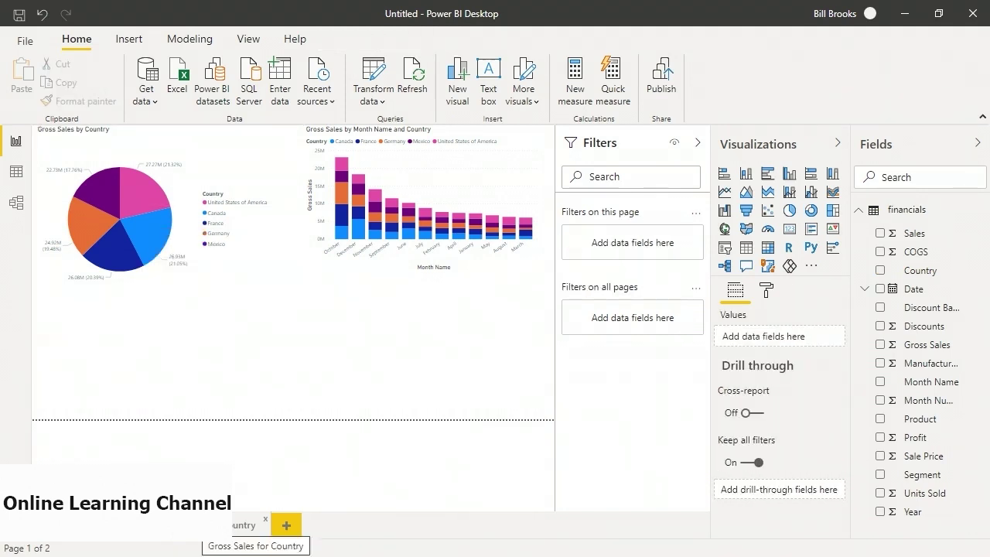
Add a stacked column chart to the Gross Sales for Country page and enlarge it to fill most of the page.
click(246, 525)
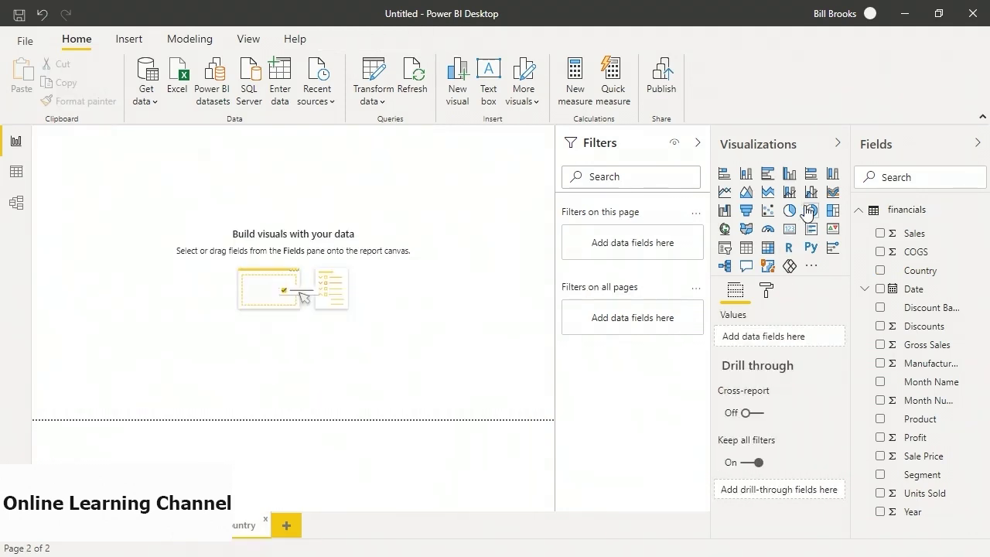
click(746, 173)
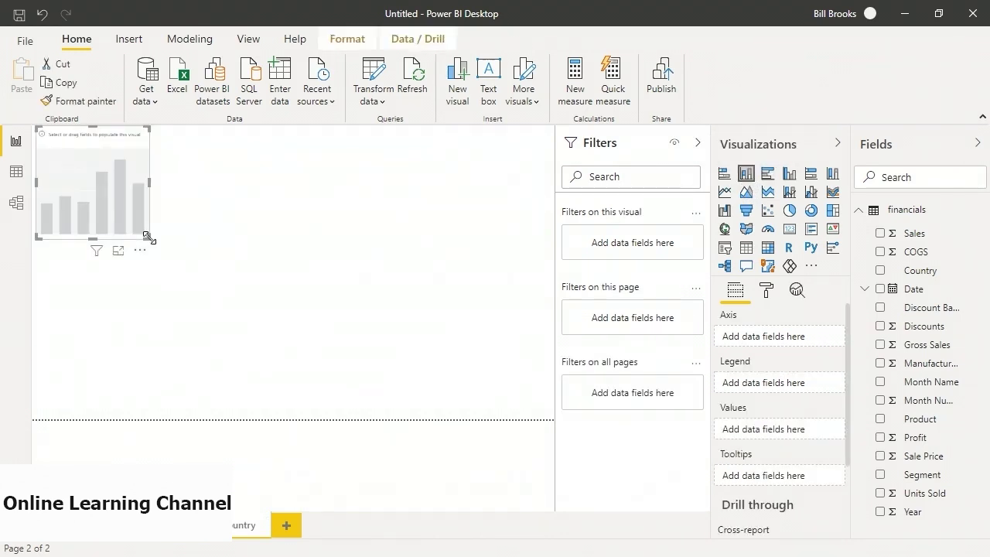
drag(148, 237, 485, 377)
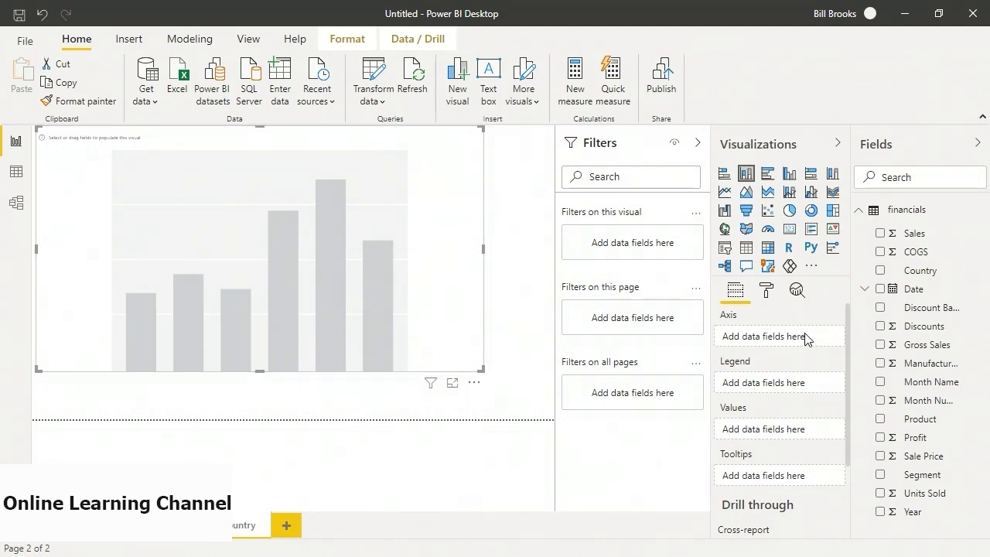
Give the new column chart Month Name as axis, Gross Sales as values and Country as legend.
drag(923, 386, 386, 301)
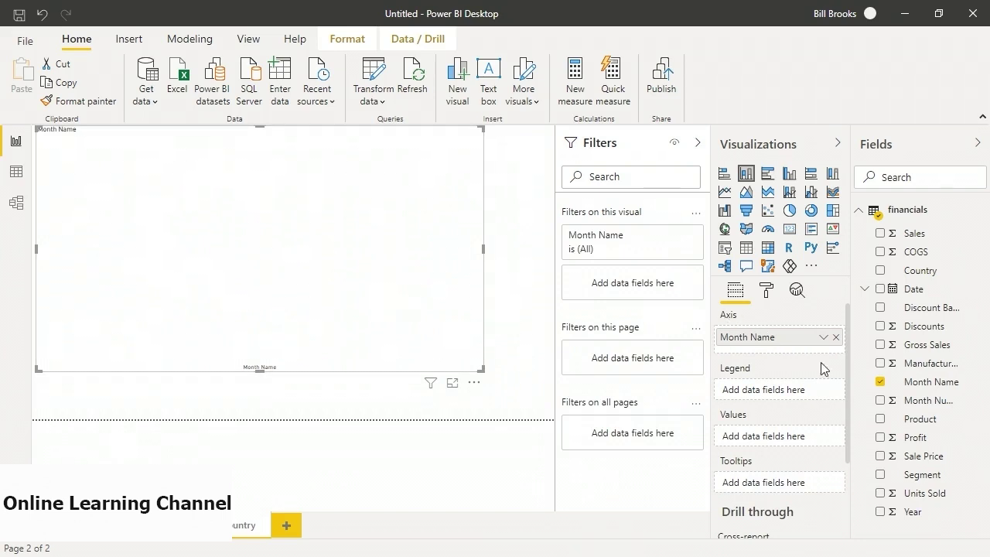
drag(931, 346, 245, 273)
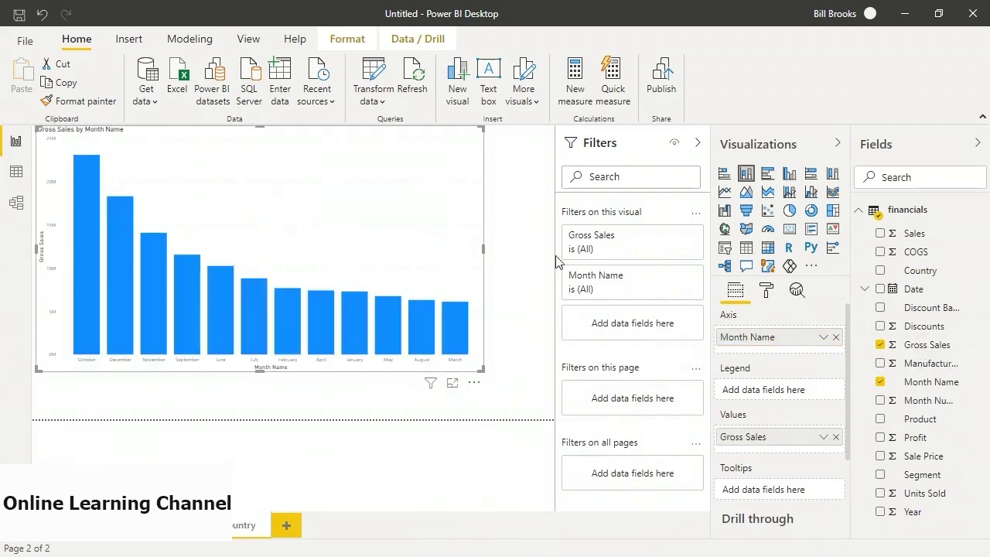
drag(916, 273, 809, 386)
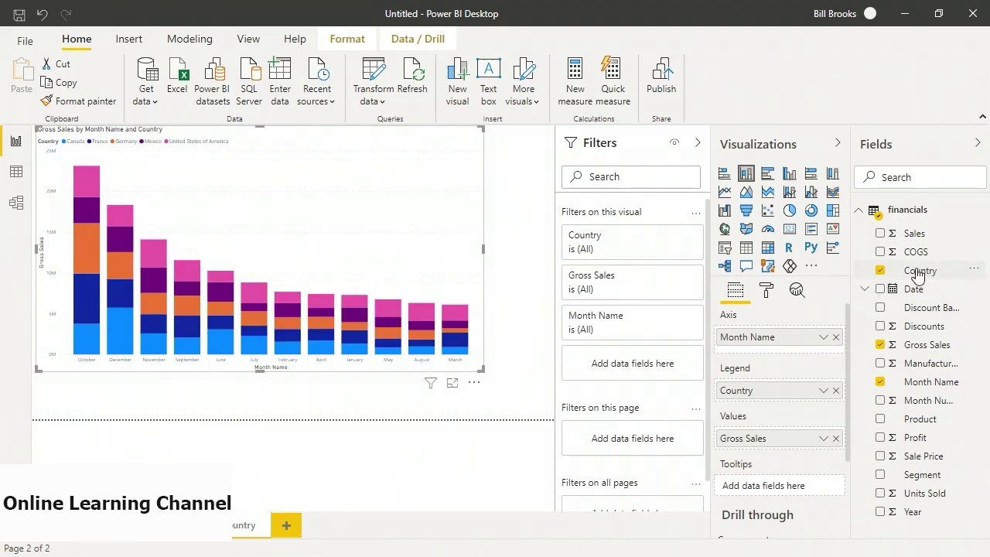
Add Country as the drill-through field of the Gross Sales for Country page.
drag(921, 276, 897, 305)
scroll(812, 373, down, 3)
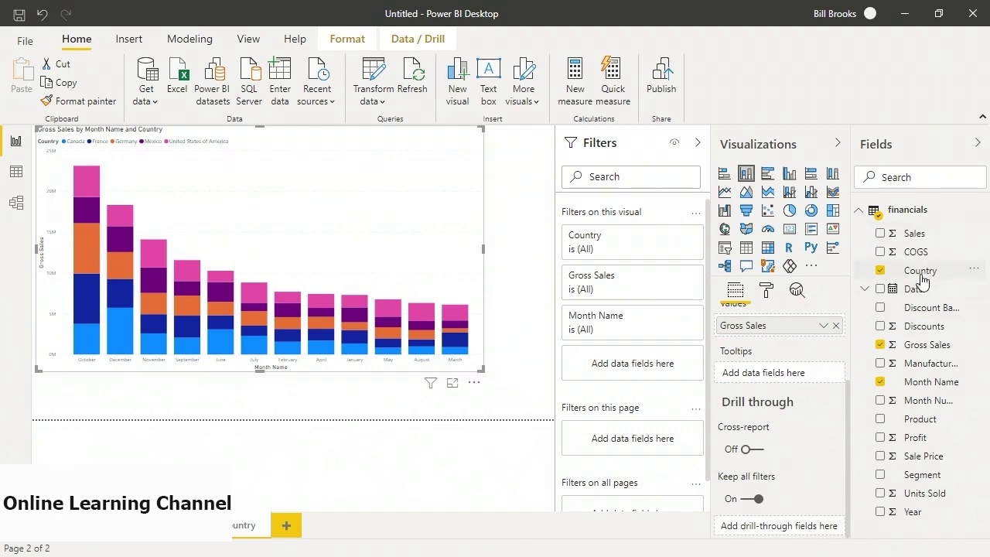
drag(918, 271, 781, 532)
scroll(813, 453, down, 3)
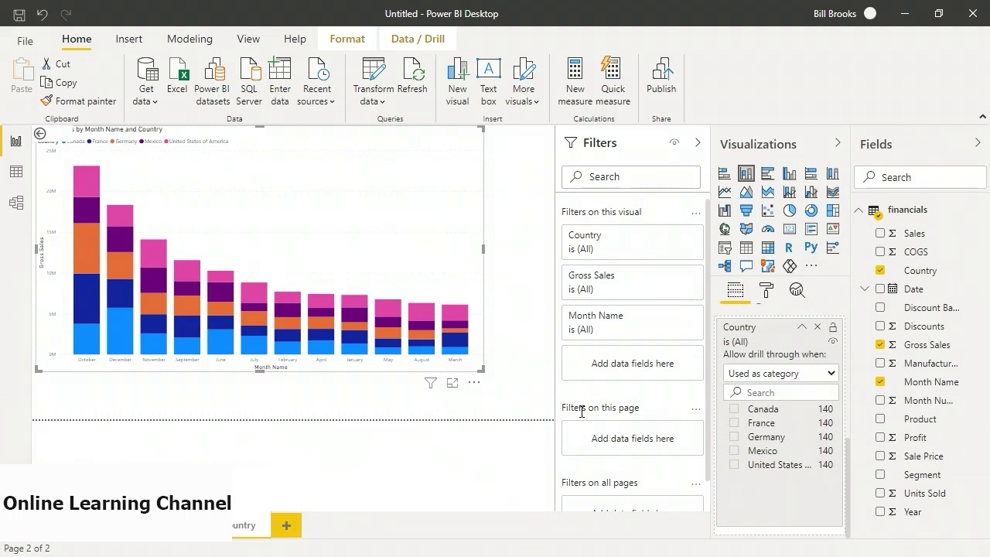
Drill through from the first page's Mexico slice to Gross Sales for Country, and return with the page's back arrow.
click(140, 525)
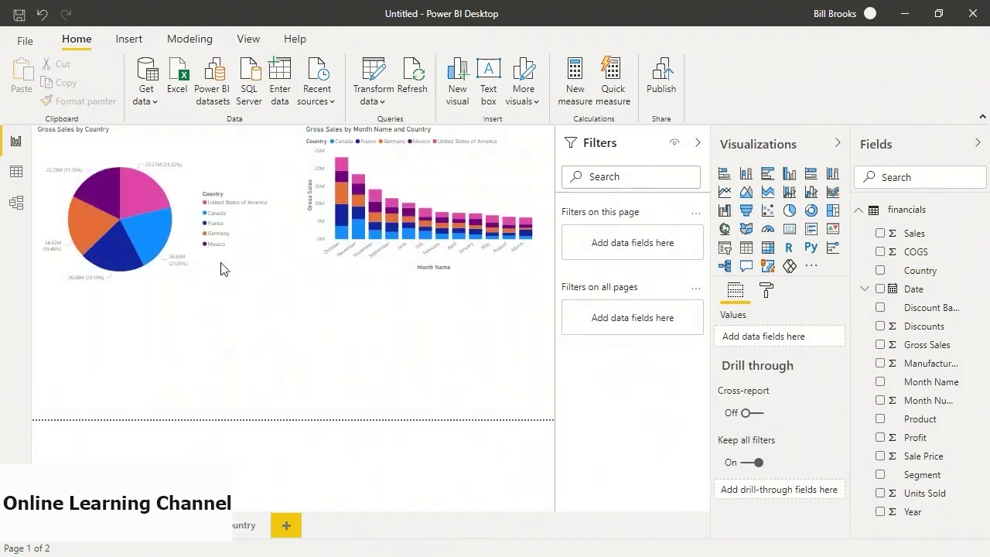
mouse_move(144, 197)
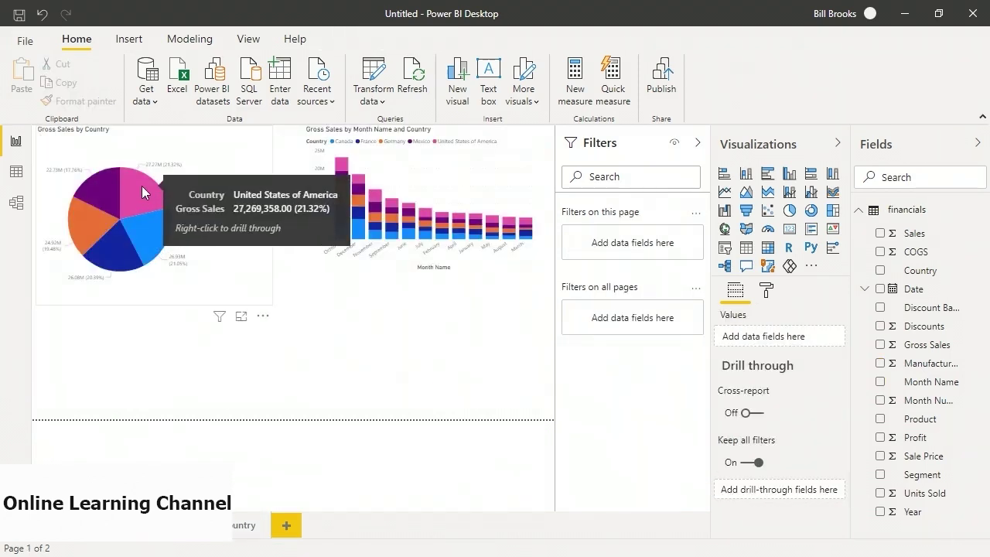
mouse_move(118, 187)
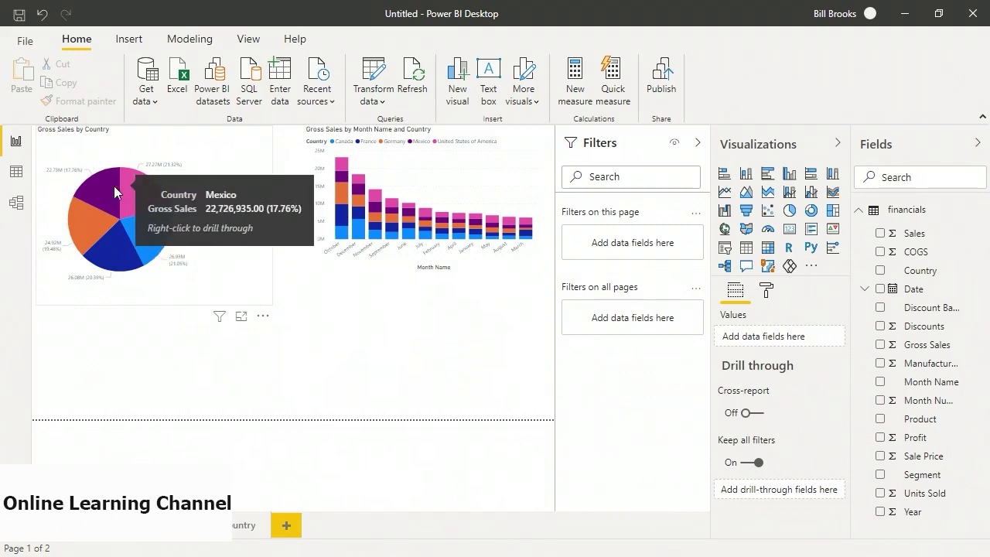
right_click(109, 192)
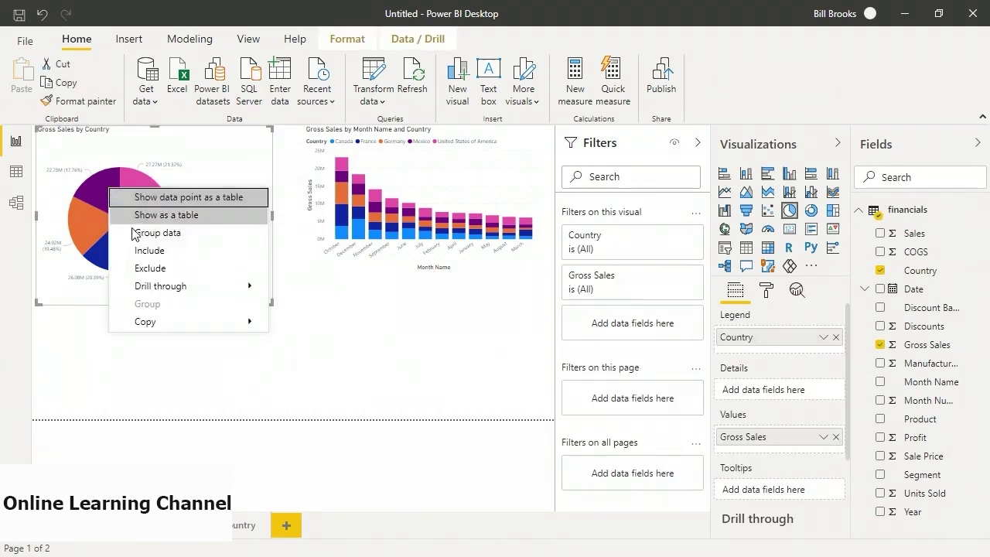
mouse_move(157, 290)
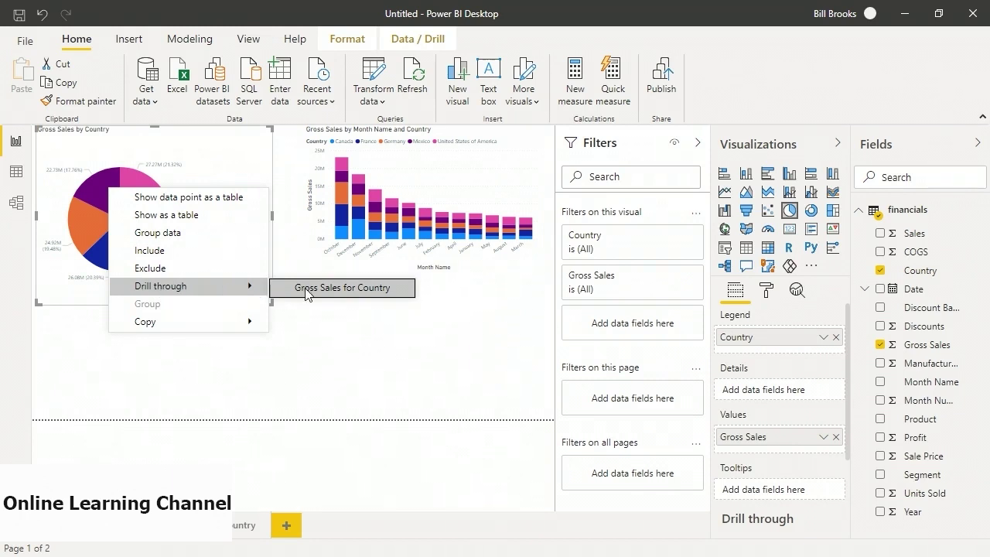
click(356, 289)
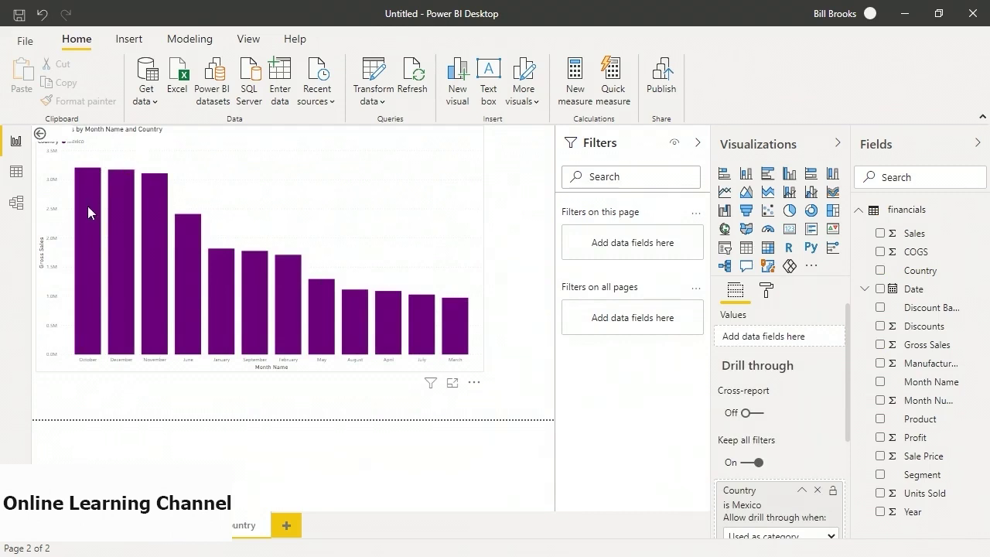
mouse_move(89, 263)
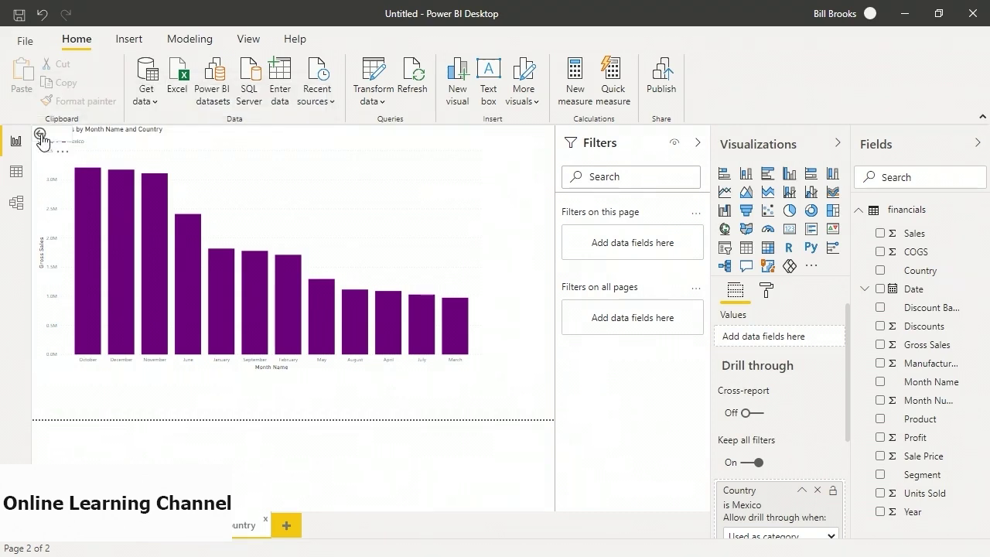
ctrl+click(40, 136)
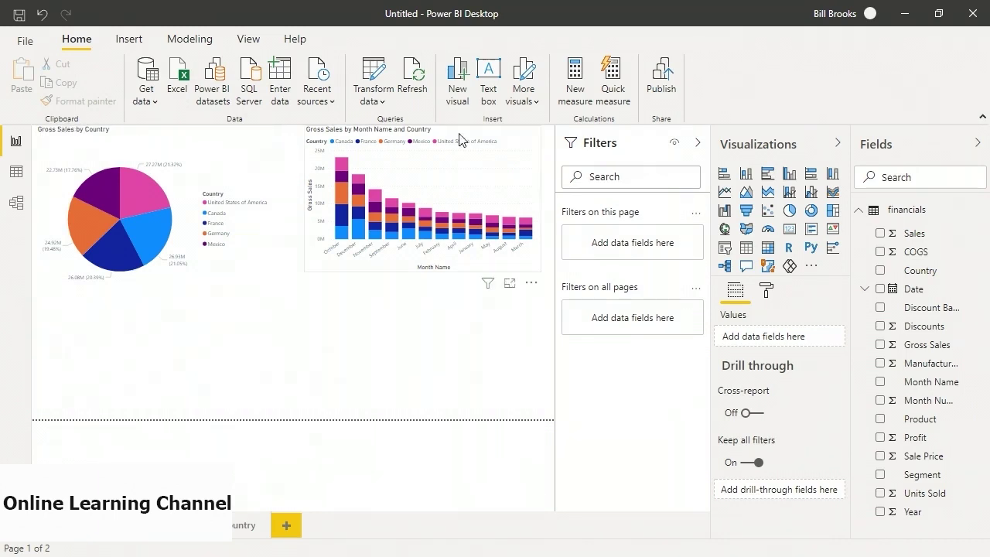
Publish the report to Power BI, saving it over the existing demo.pbix file first.
click(661, 85)
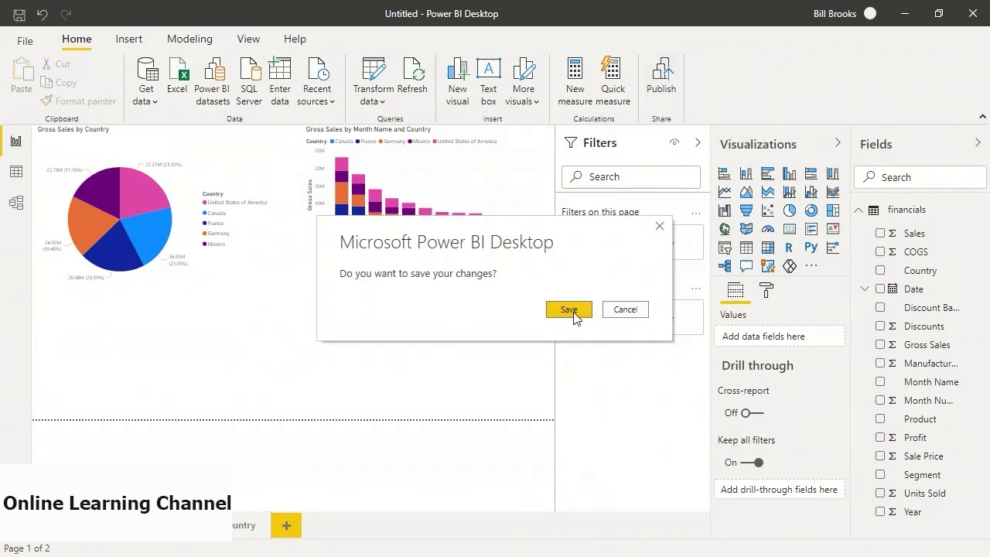
click(571, 310)
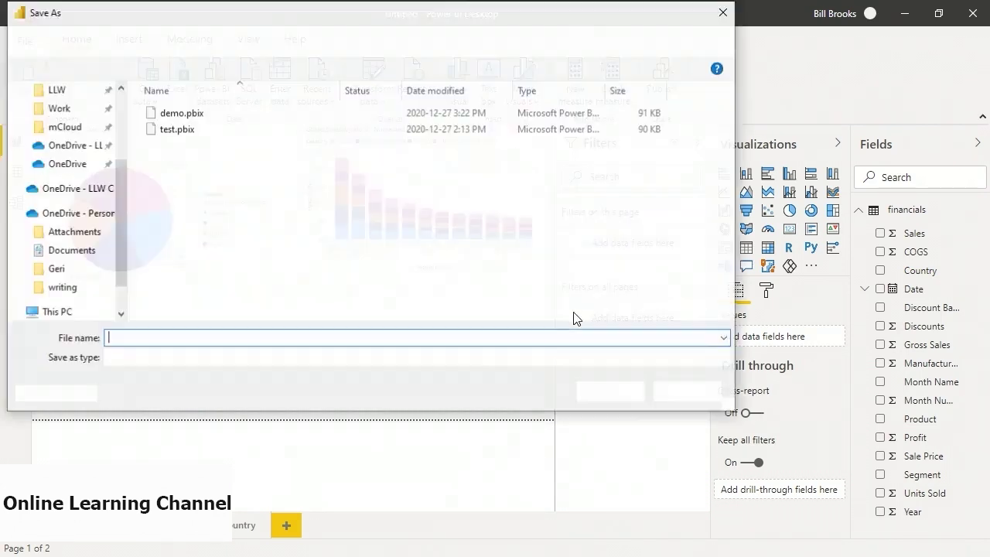
click(185, 114)
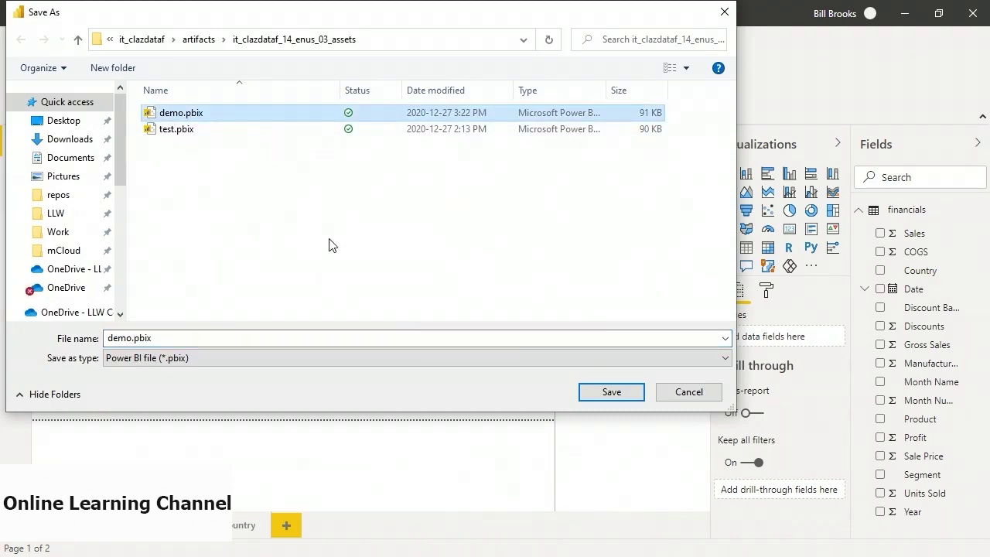
click(597, 399)
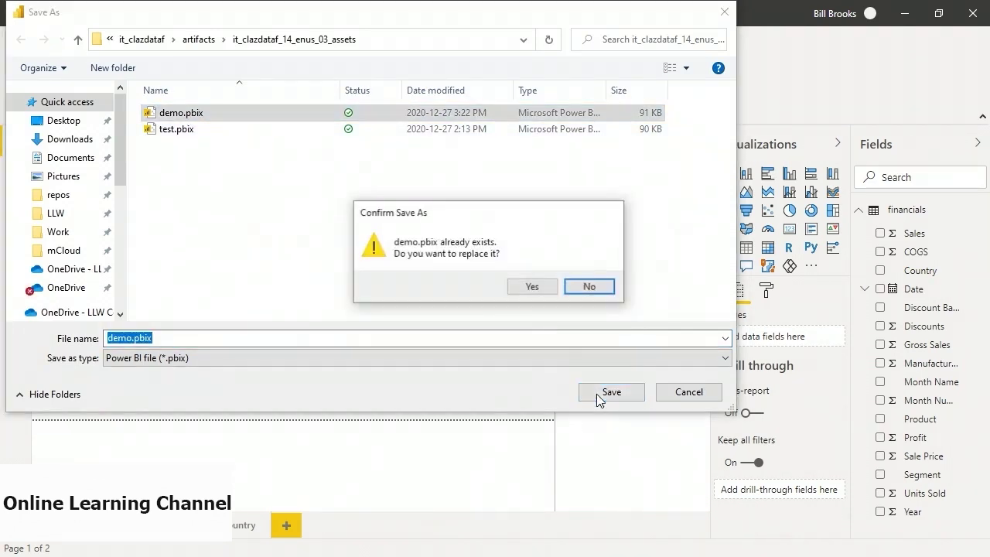
click(529, 287)
click(608, 390)
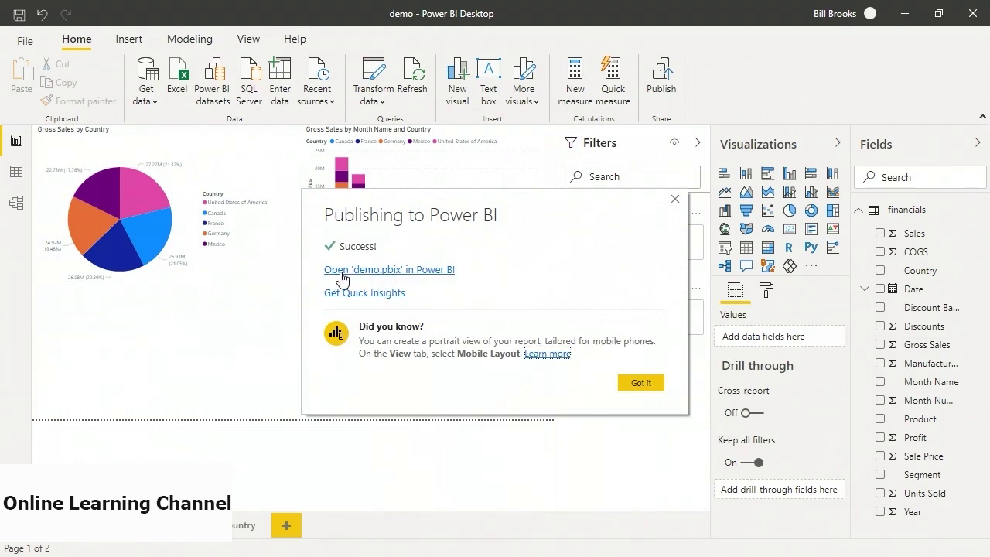
Open the published demo.pbix in the Power BI service, view the Gross Sales for Country page and return to Gross Sales.
click(397, 277)
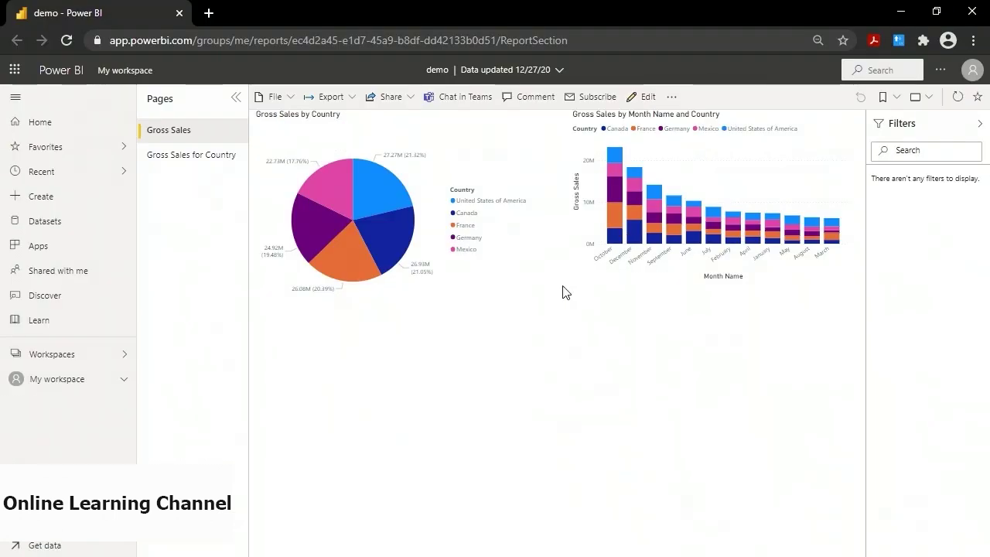
click(174, 157)
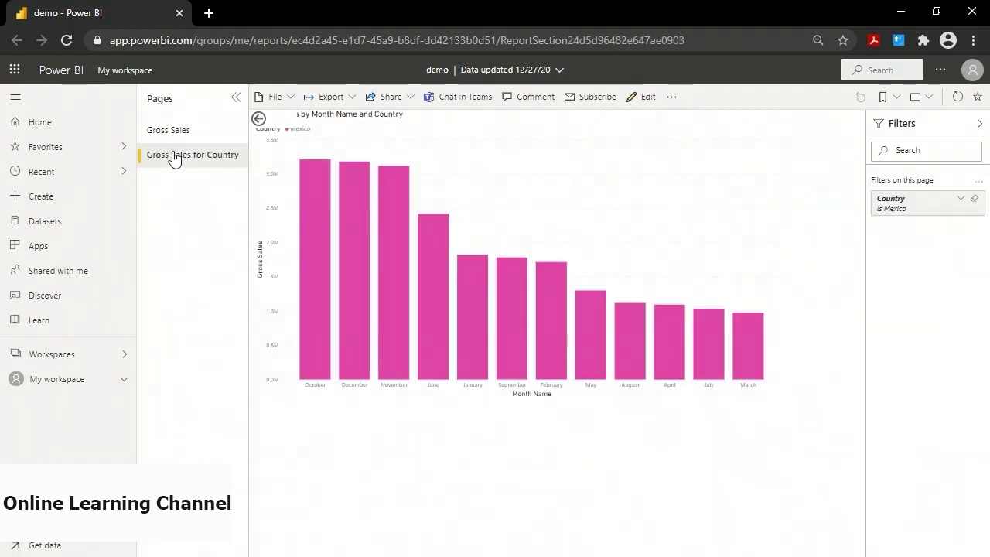
click(175, 131)
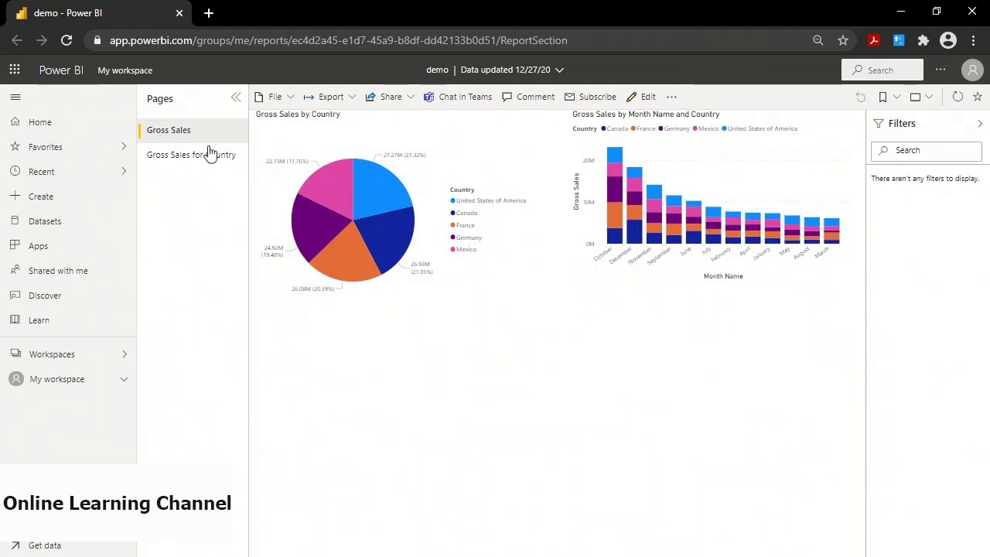
Drill through from the pie chart's Canada slice to Gross Sales for Country, inspect the December column and return with the page's back arrow.
mouse_move(342, 218)
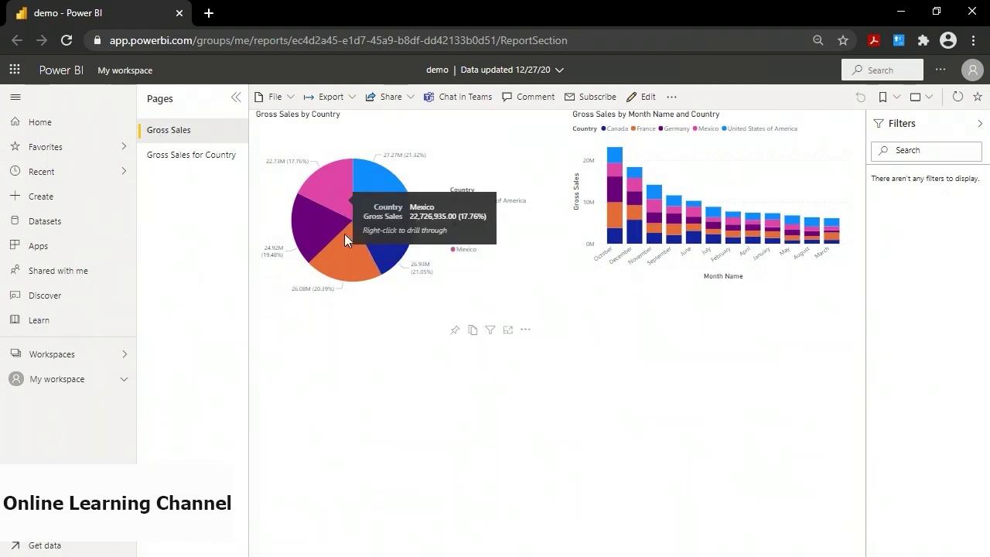
right_click(390, 241)
mouse_move(435, 308)
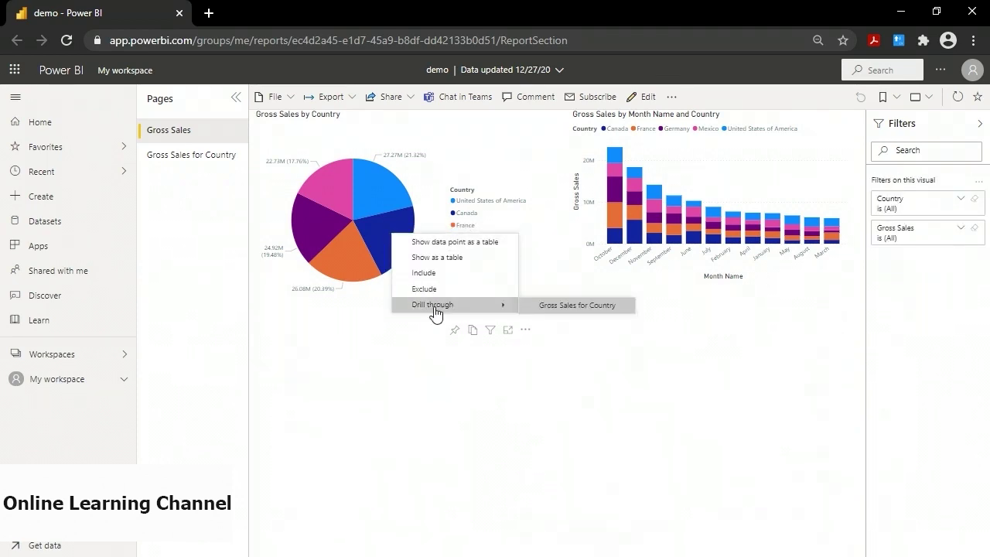
click(559, 306)
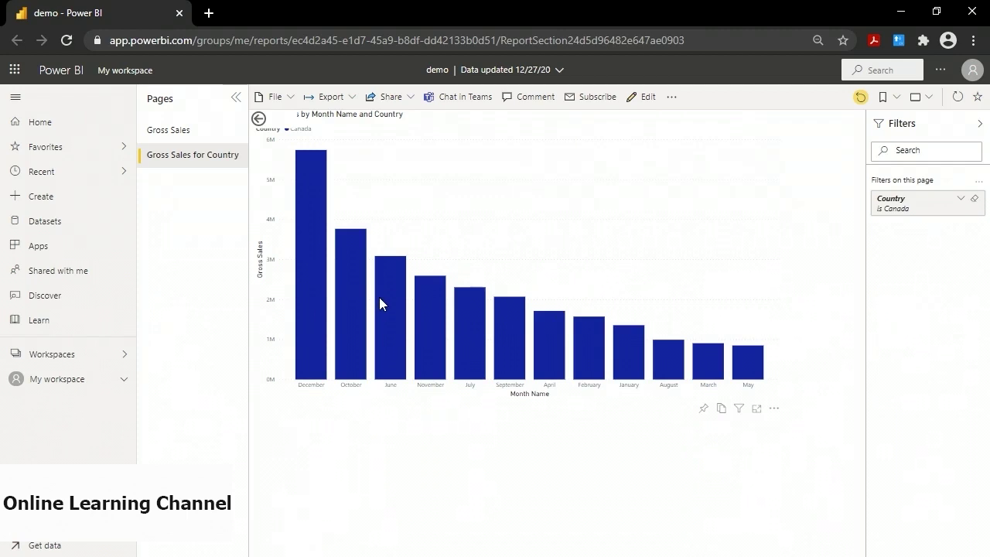
mouse_move(315, 266)
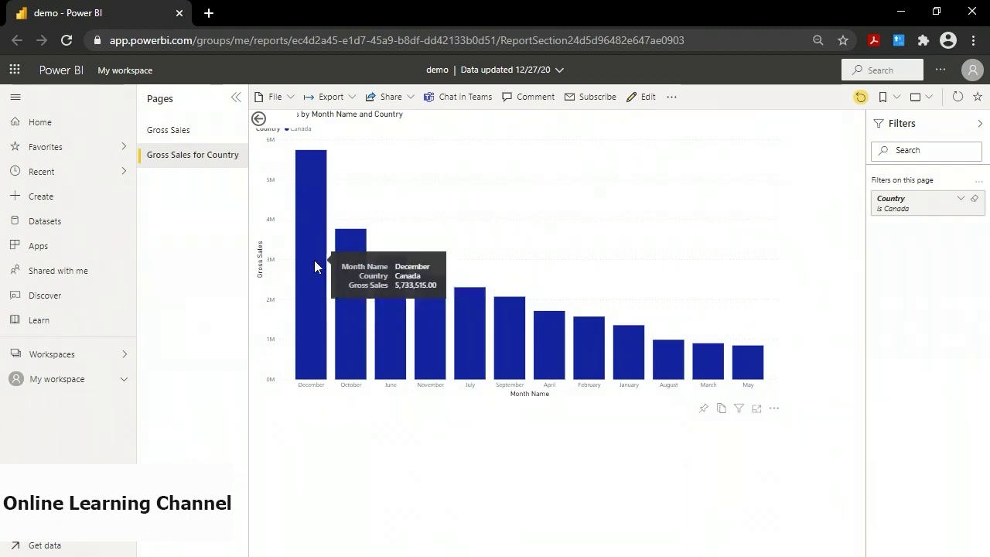
click(259, 120)
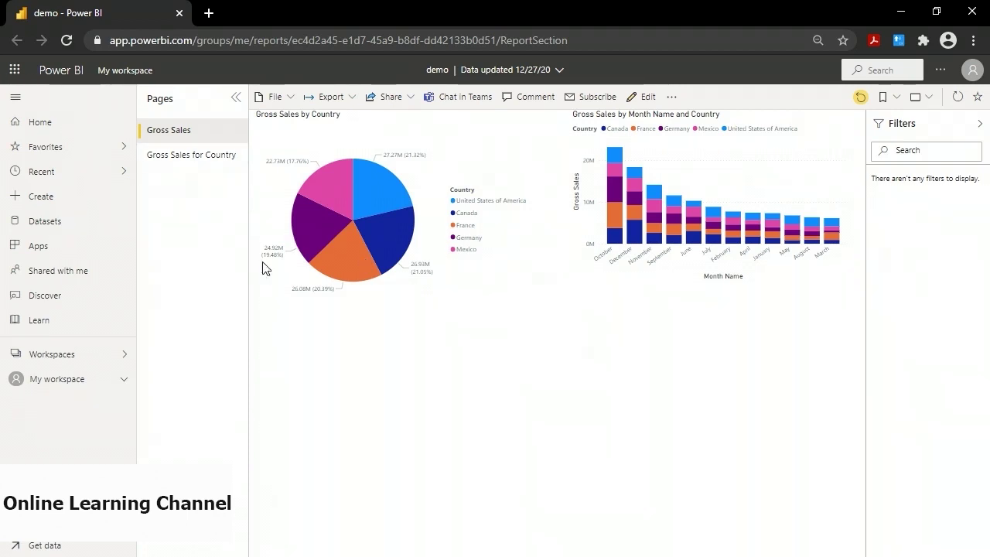
Drill through from the column chart's December United States of America segment to Gross Sales for Country, and return to Gross Sales.
mouse_move(613, 195)
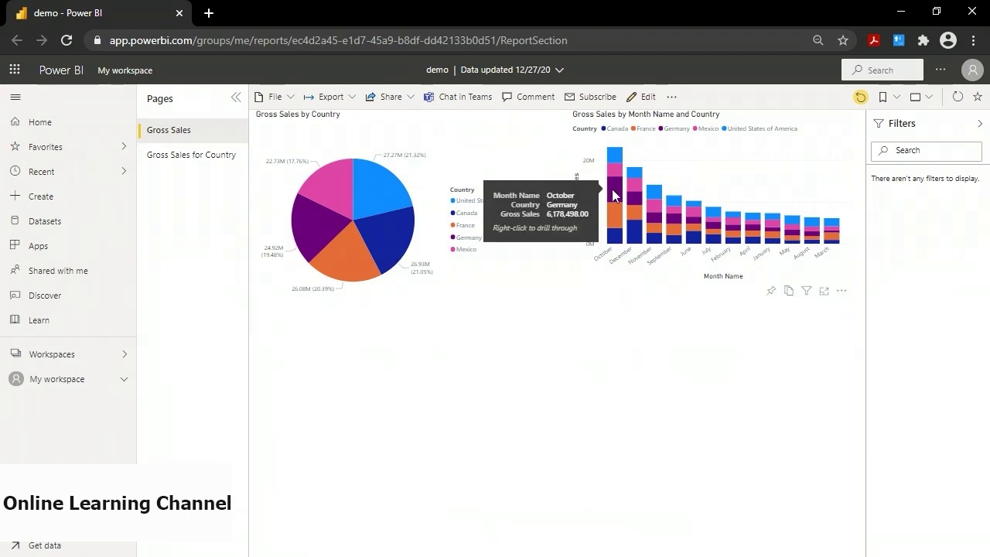
mouse_move(635, 173)
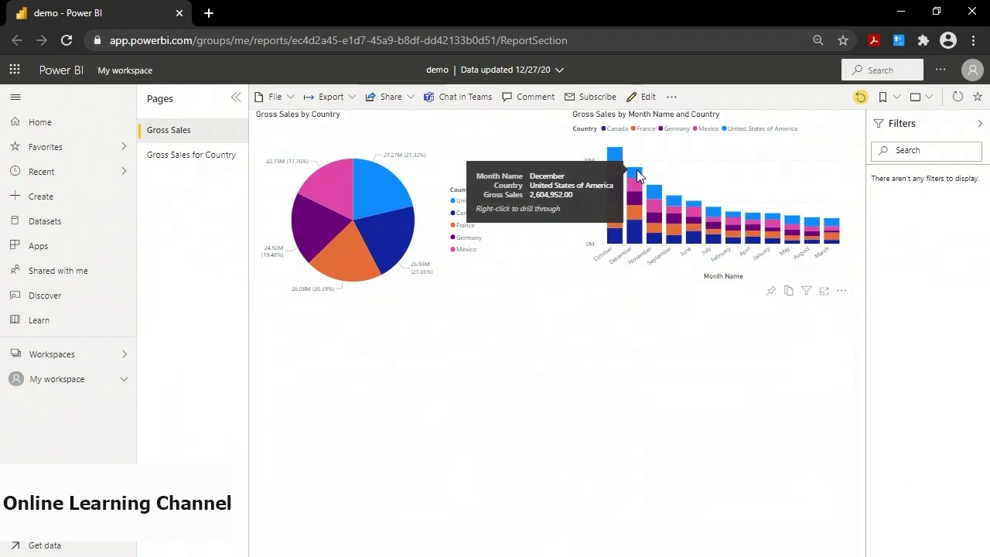
right_click(634, 176)
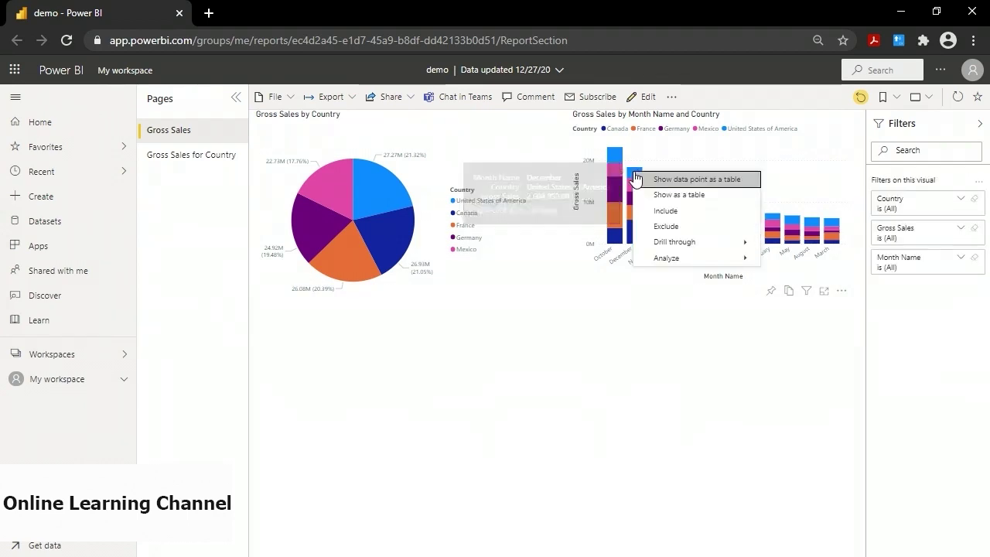
mouse_move(659, 244)
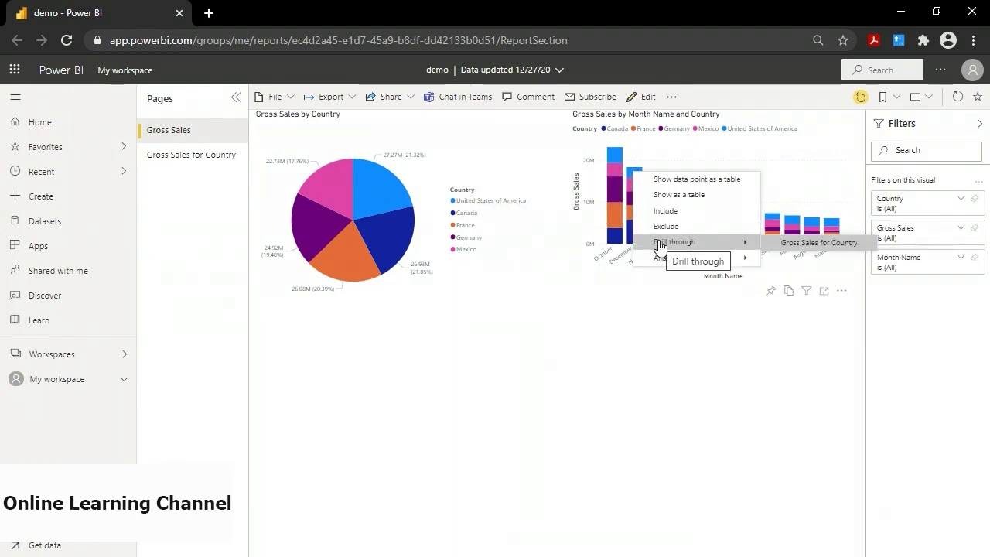
click(805, 250)
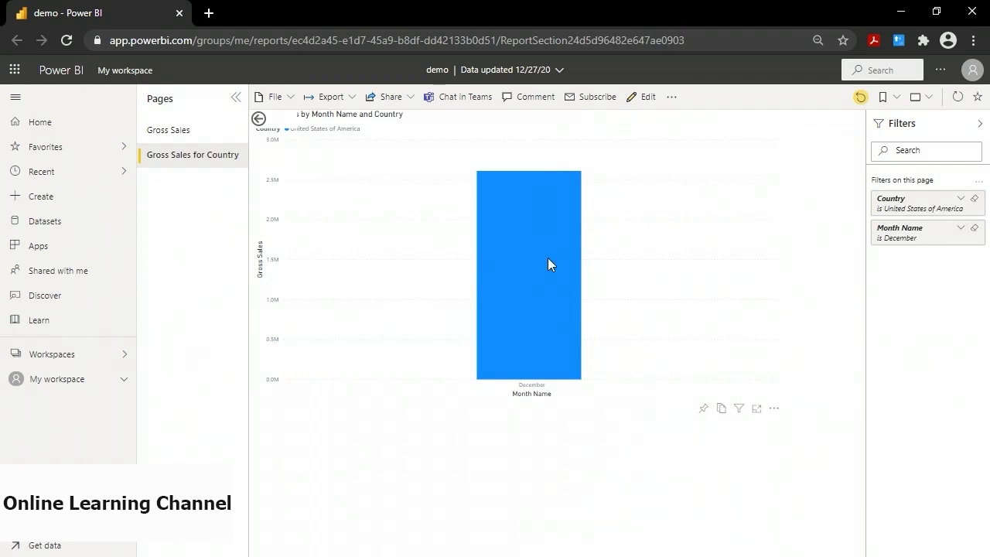
mouse_move(539, 252)
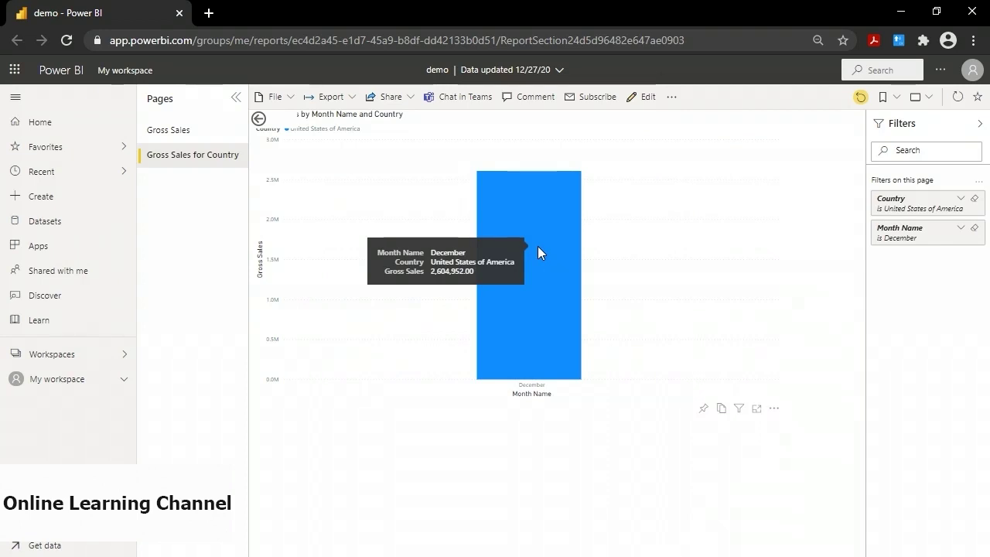
click(258, 120)
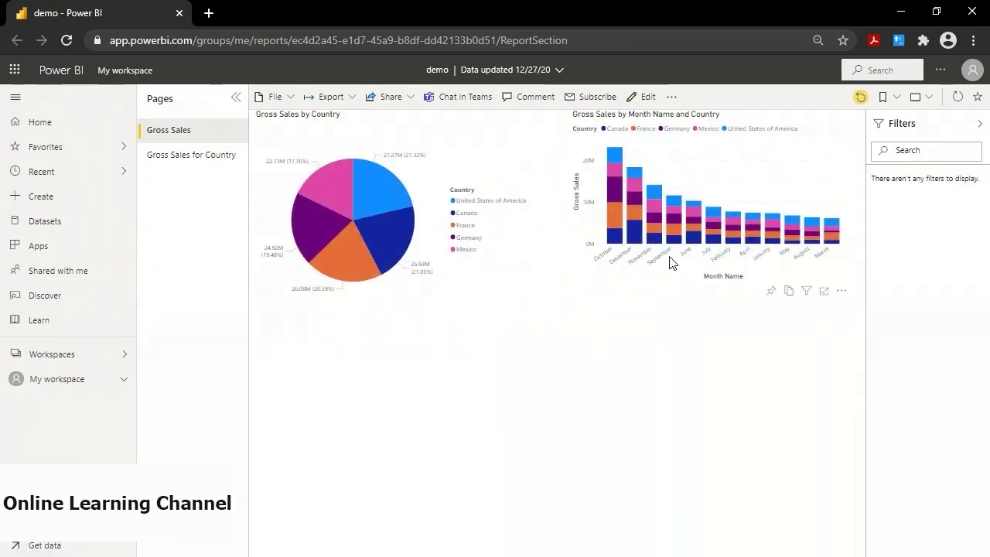
Drill through from the column chart's July Canada segment to Gross Sales for Country, and return to Gross Sales.
mouse_move(717, 245)
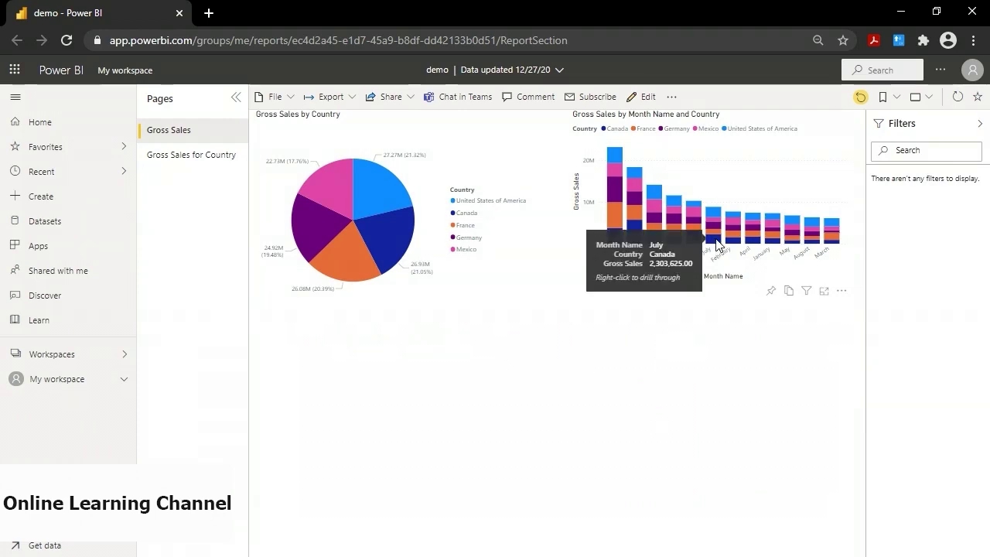
right_click(716, 244)
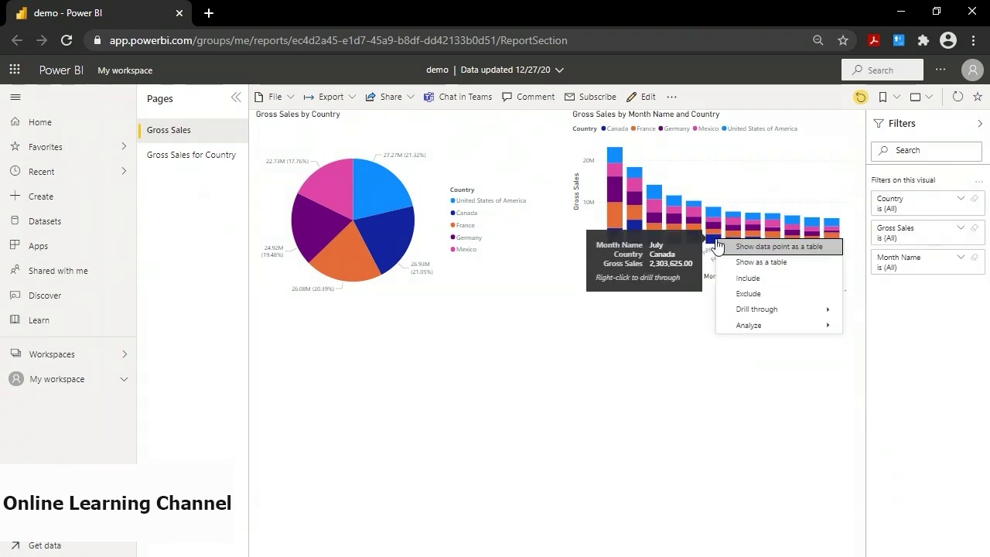
mouse_move(769, 310)
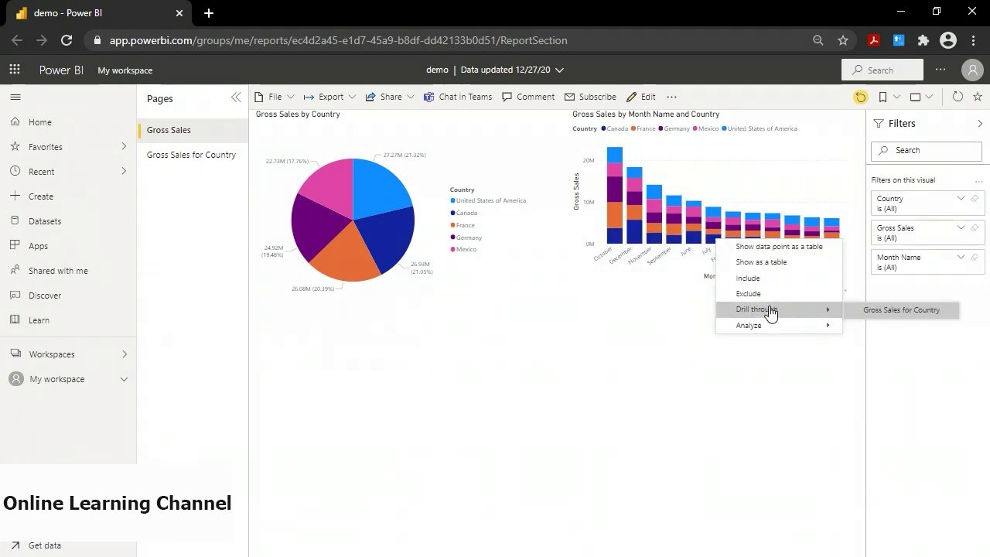
click(873, 312)
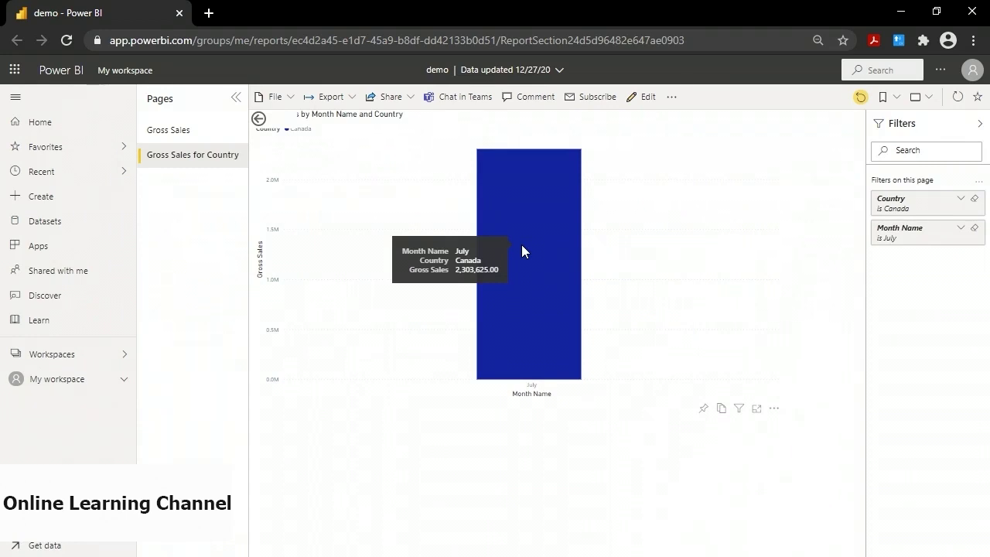
click(259, 120)
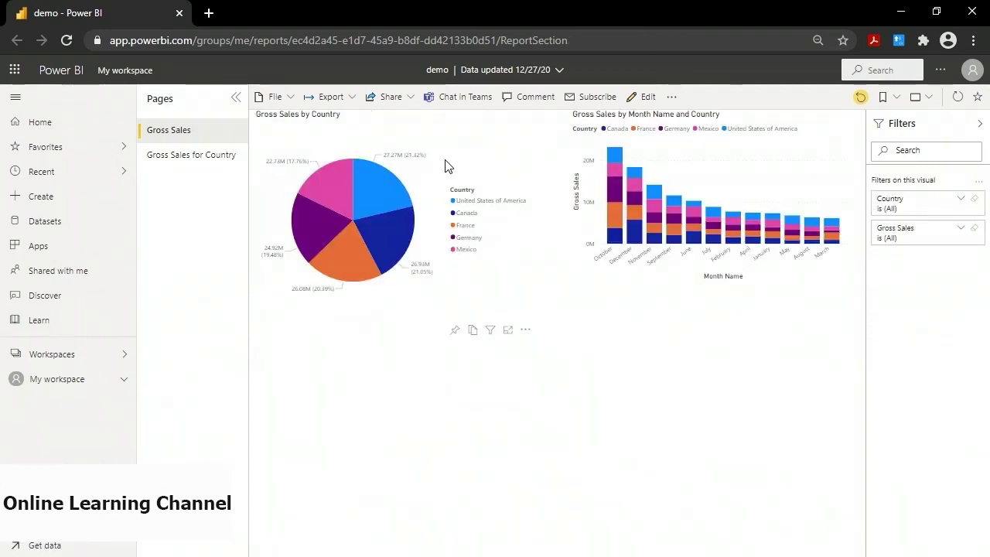
Cross-highlight the column chart by selecting the United States of America, Mexico and Germany slices of the pie chart together.
click(369, 190)
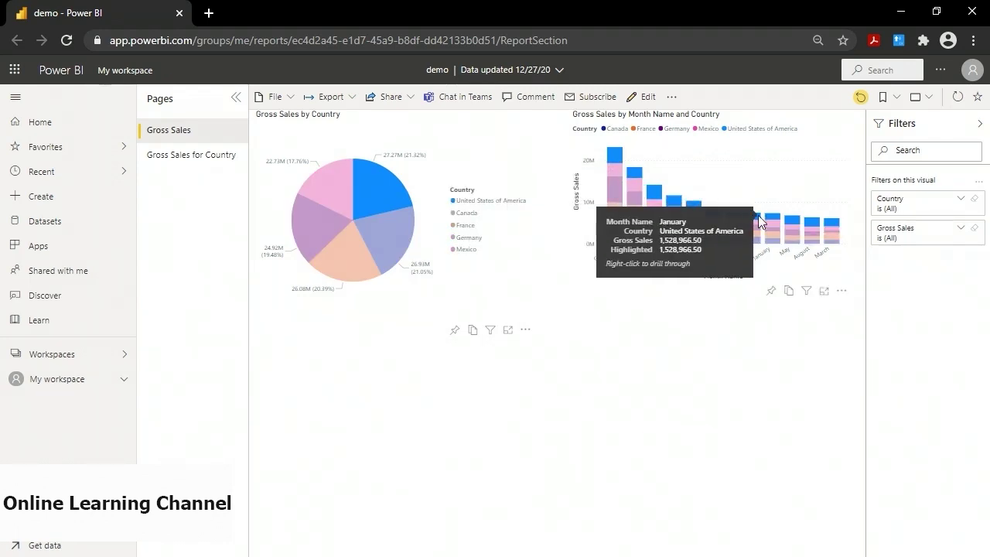
ctrl+click(338, 180)
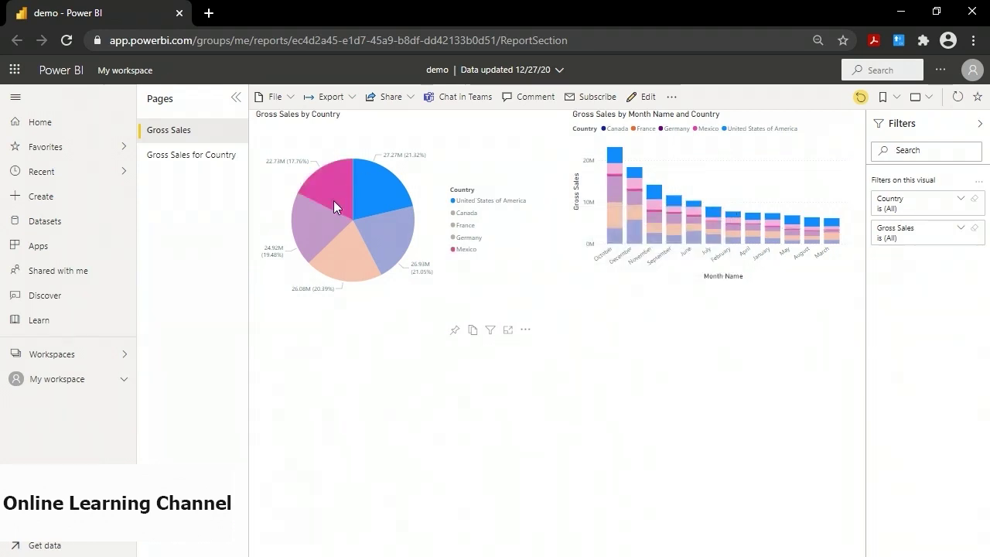
ctrl+click(311, 221)
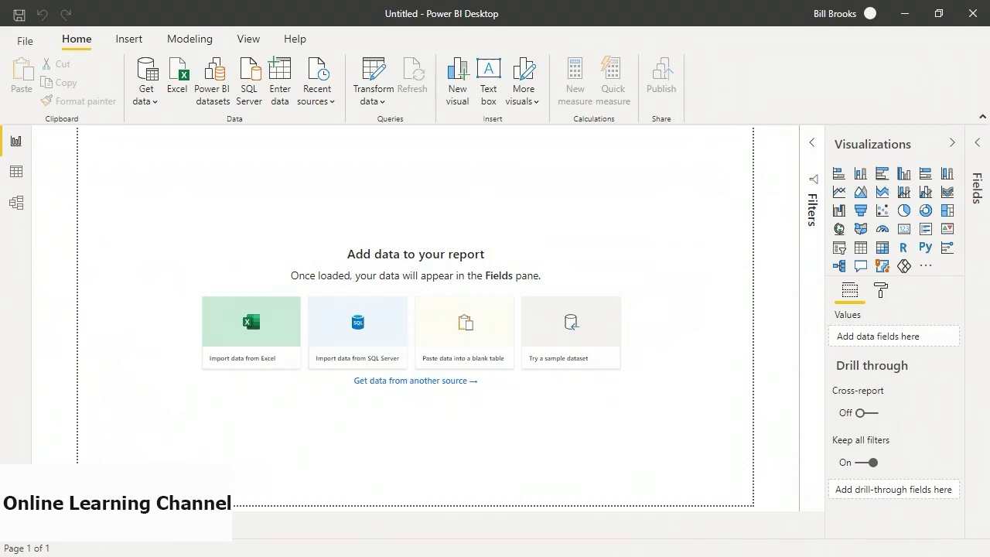
Load the financials table from the Financial Sample.xlsx sample dataset into a new blank report in Power BI Desktop.
click(558, 344)
click(560, 390)
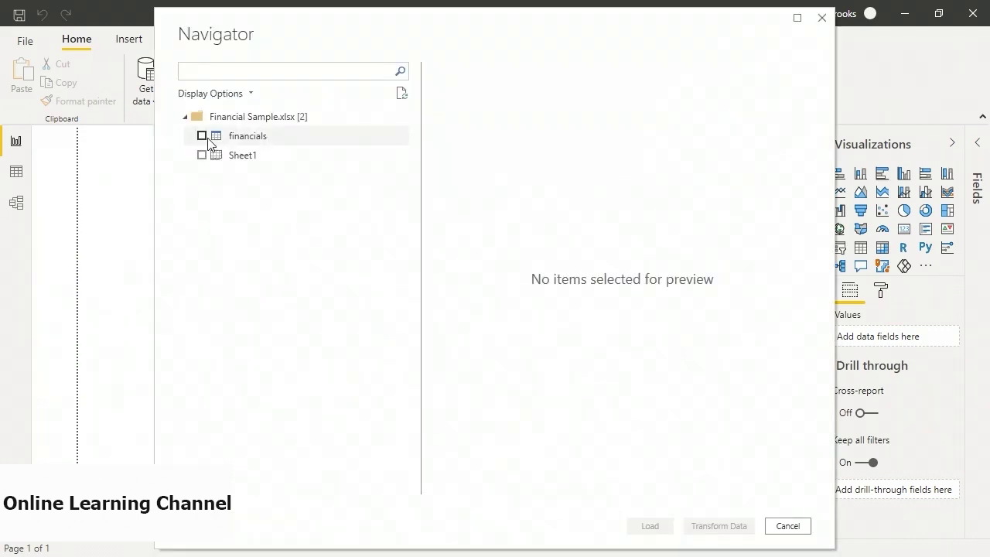
click(204, 137)
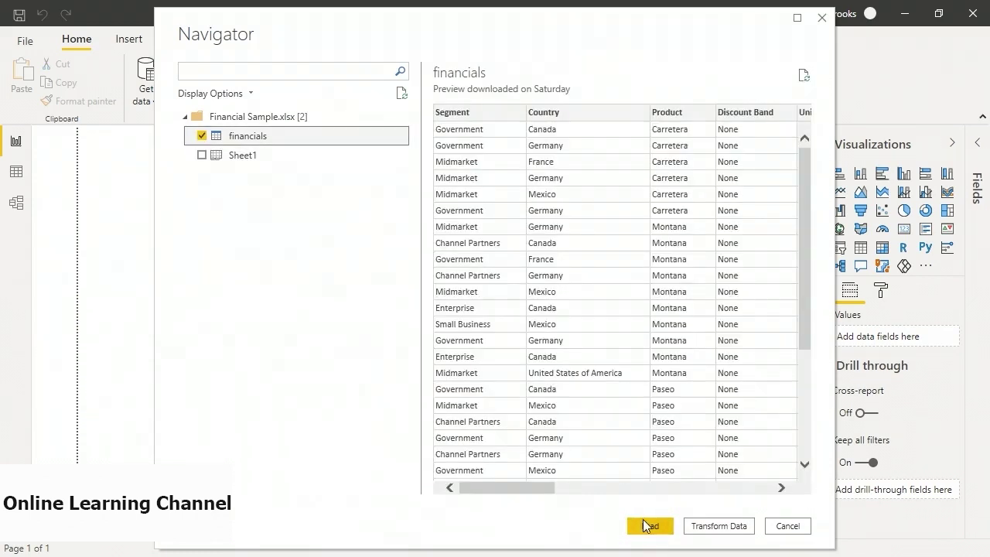
click(648, 526)
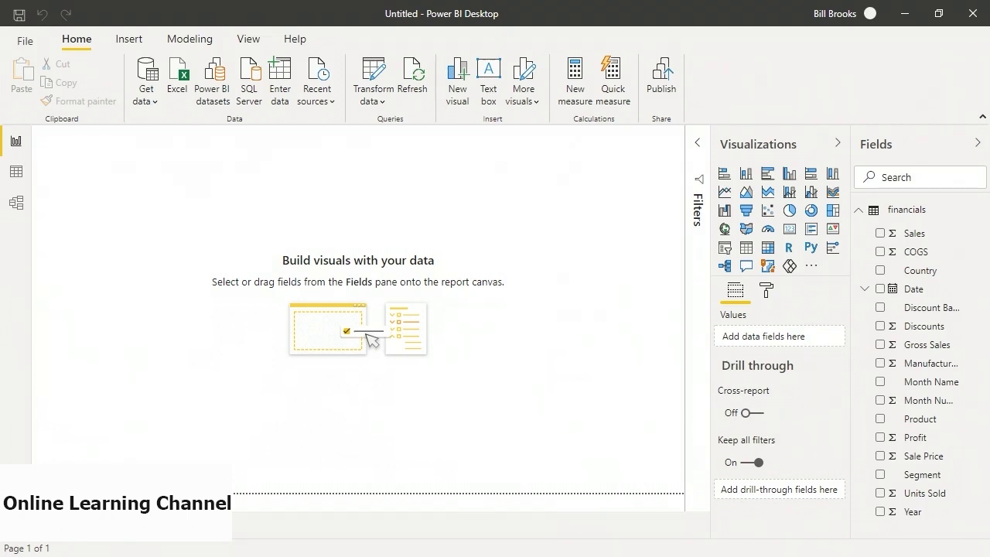
Add a card visual stretched across the full width of the page's upper edge, and give it the Country field.
click(488, 391)
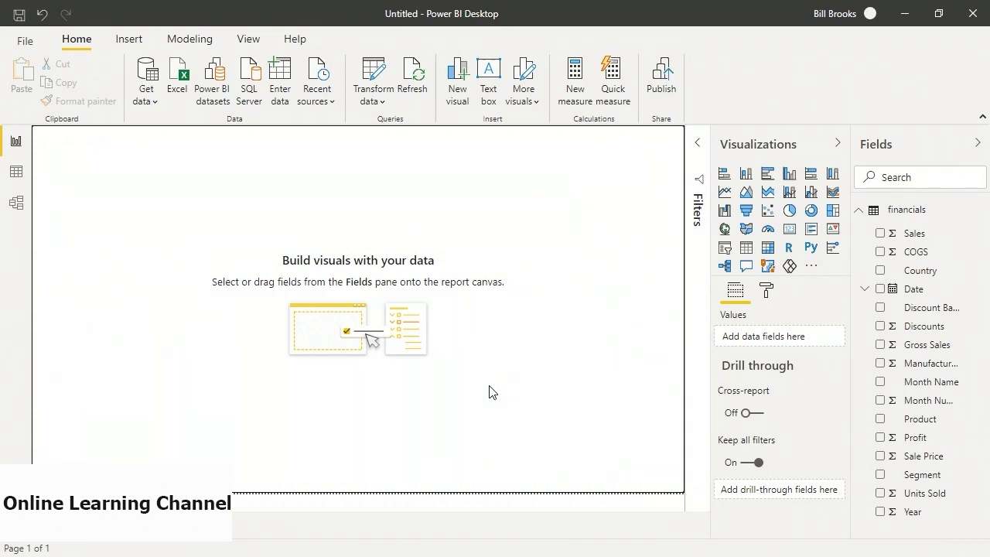
click(788, 232)
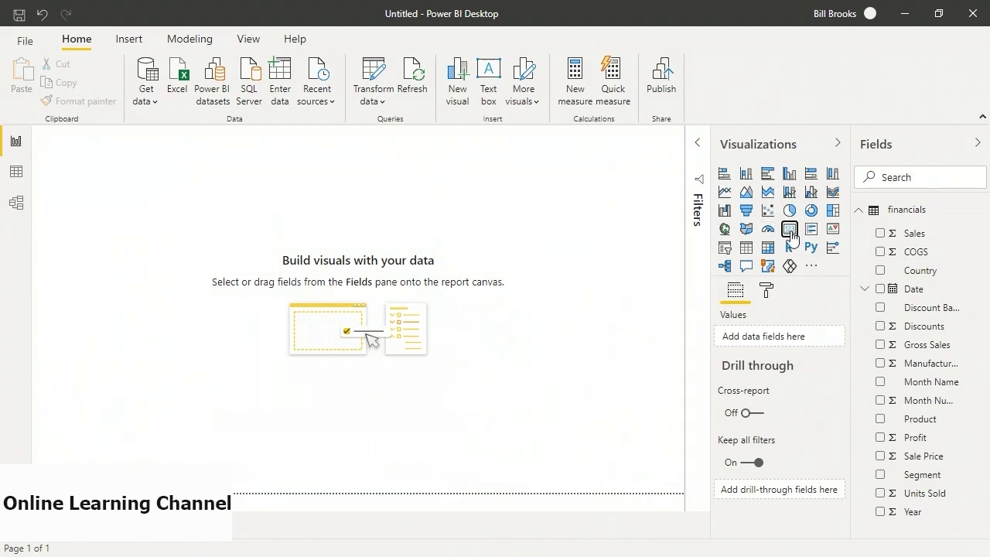
drag(150, 239, 552, 200)
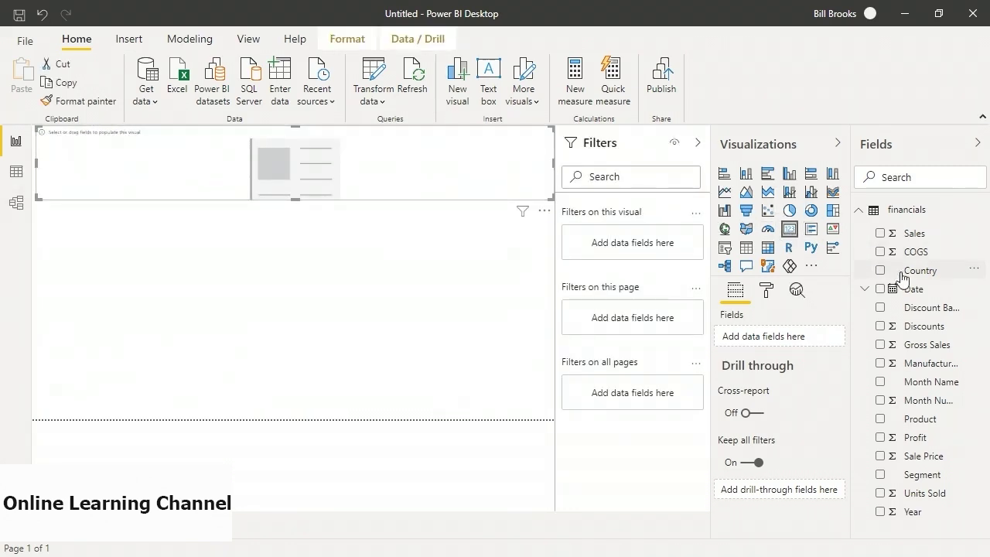
drag(901, 277, 342, 176)
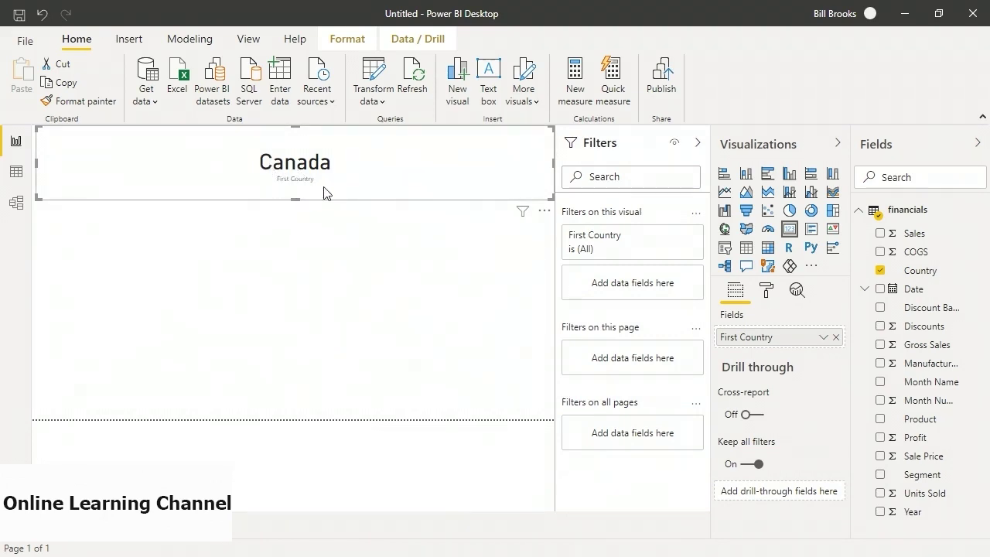
Turn off the category label on the Country card.
click(765, 291)
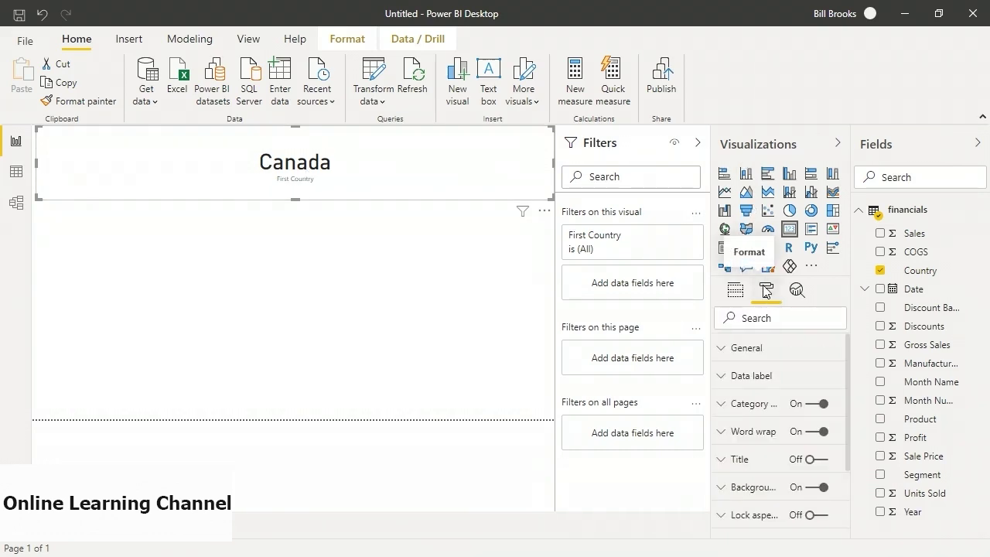
click(813, 403)
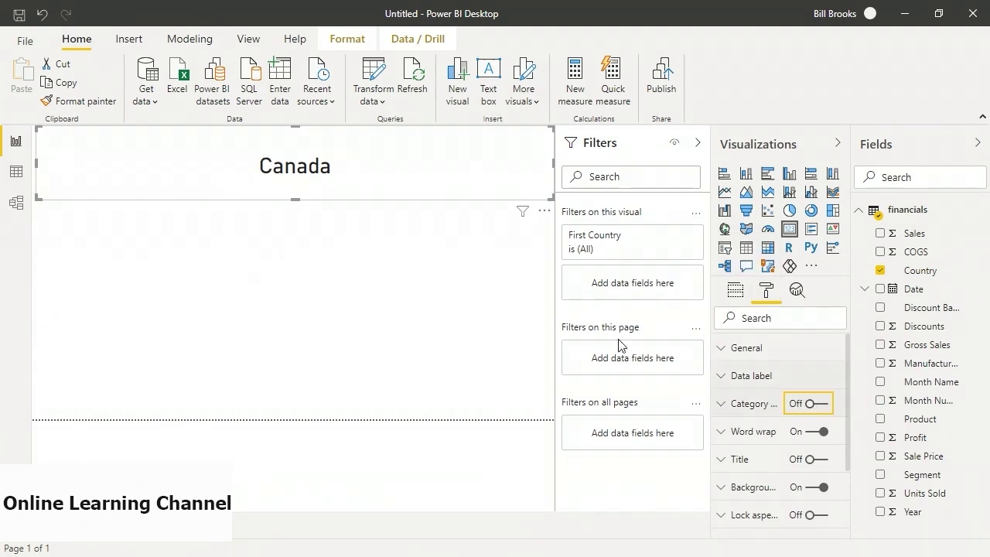
click(422, 270)
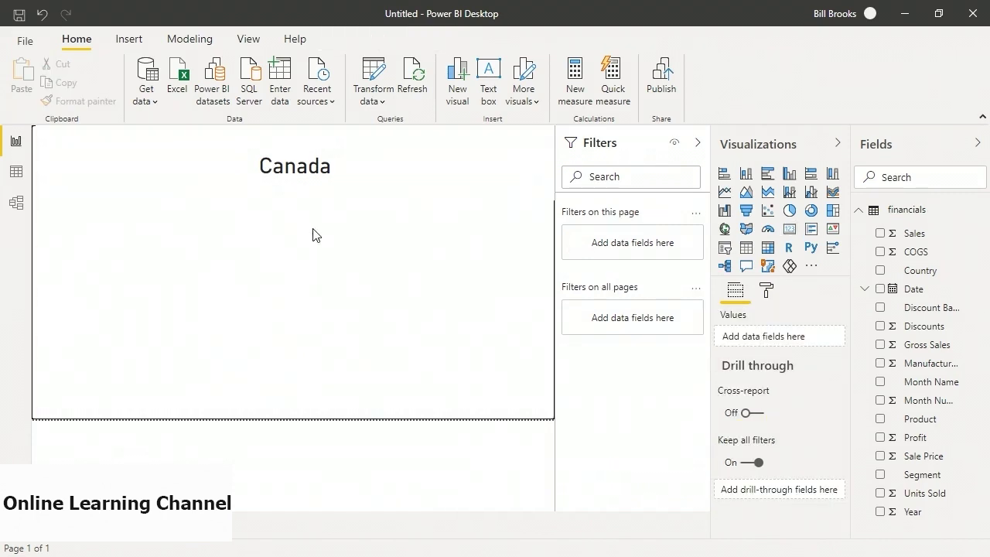
Add a gauge visual below the card, narrow it to roughly a third of the page width, and use Profit as its value.
click(769, 235)
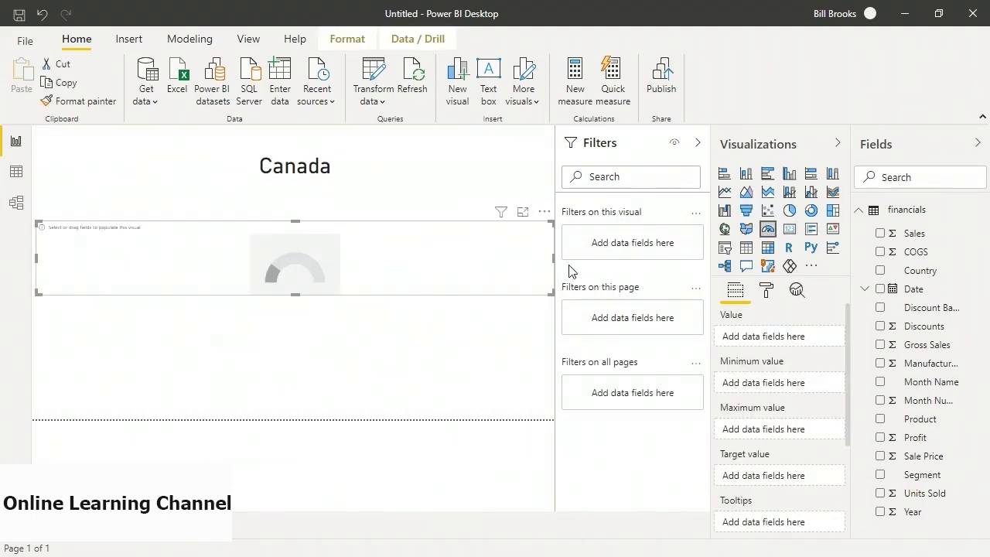
drag(552, 259, 227, 256)
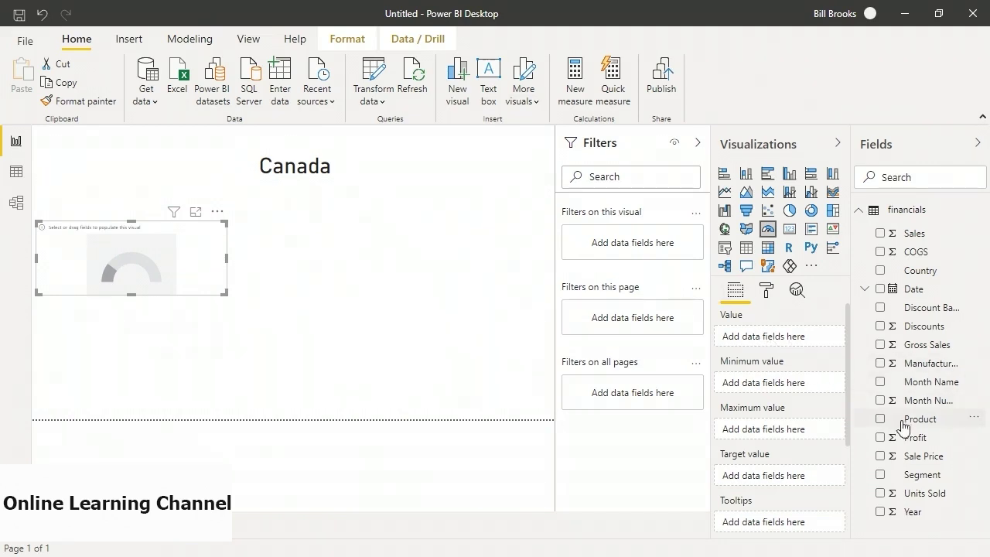
drag(915, 439, 764, 342)
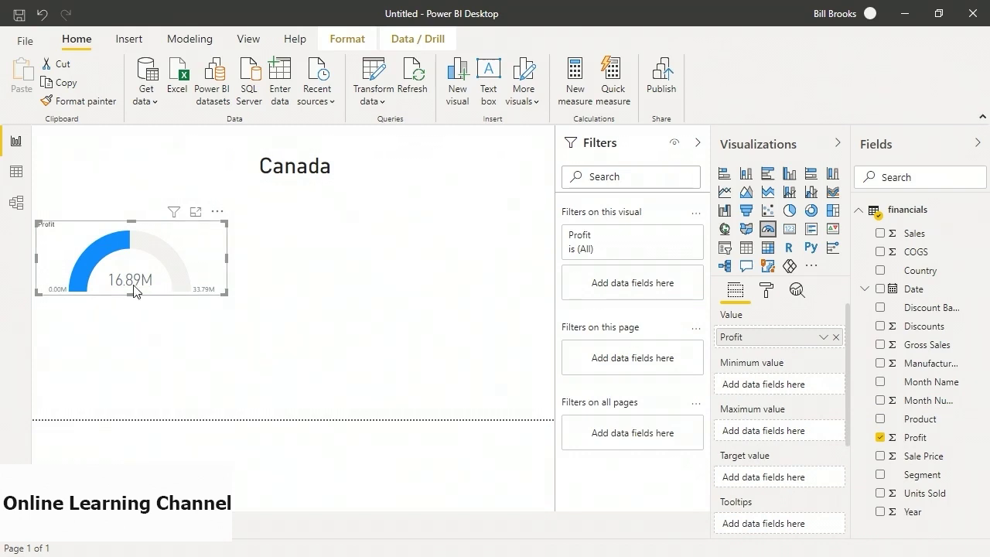
mouse_move(134, 291)
mouse_move(129, 252)
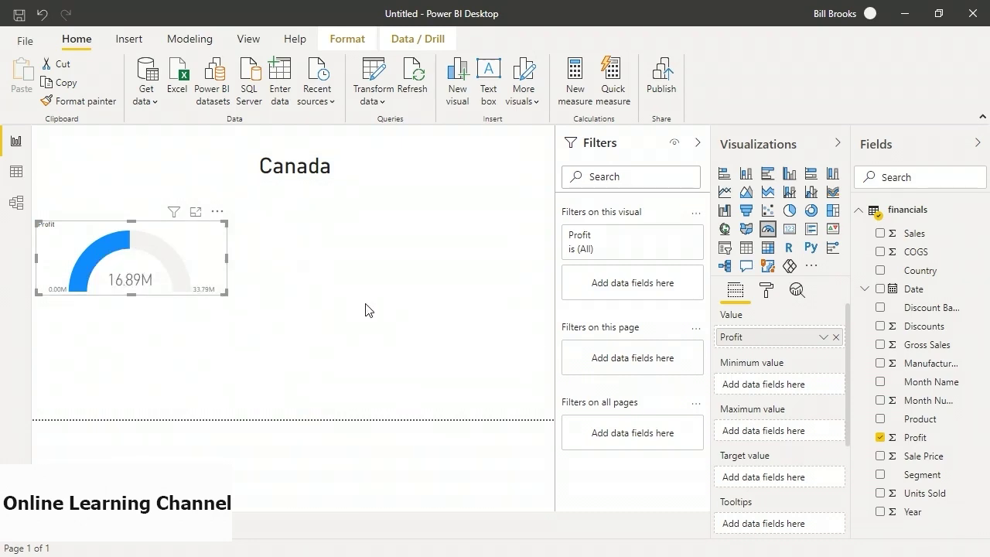
Set Gross Sales as the gauge's maximum value, and resize the gauge to be taller and slightly narrower.
mouse_move(61, 297)
drag(906, 349, 781, 428)
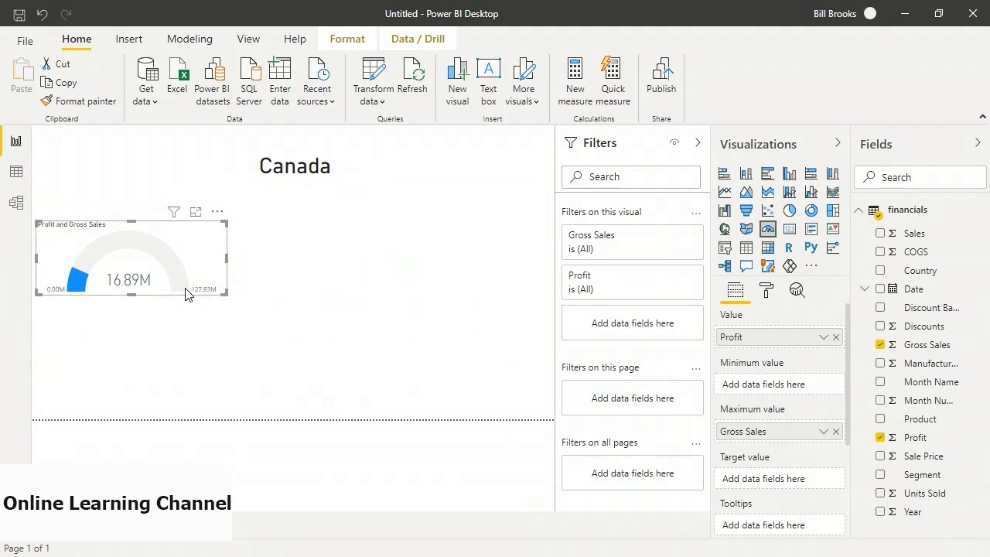
mouse_move(181, 288)
mouse_move(85, 286)
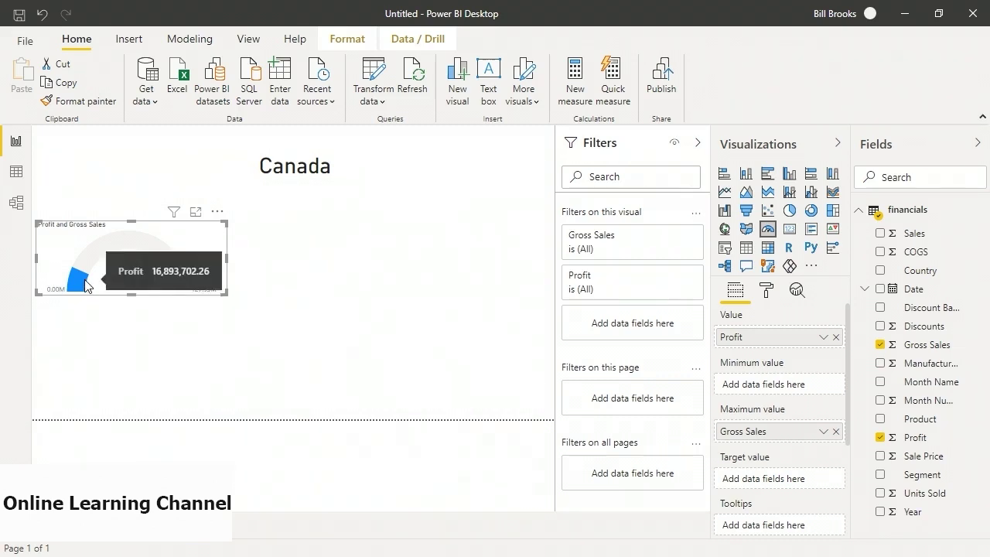
drag(226, 294, 196, 352)
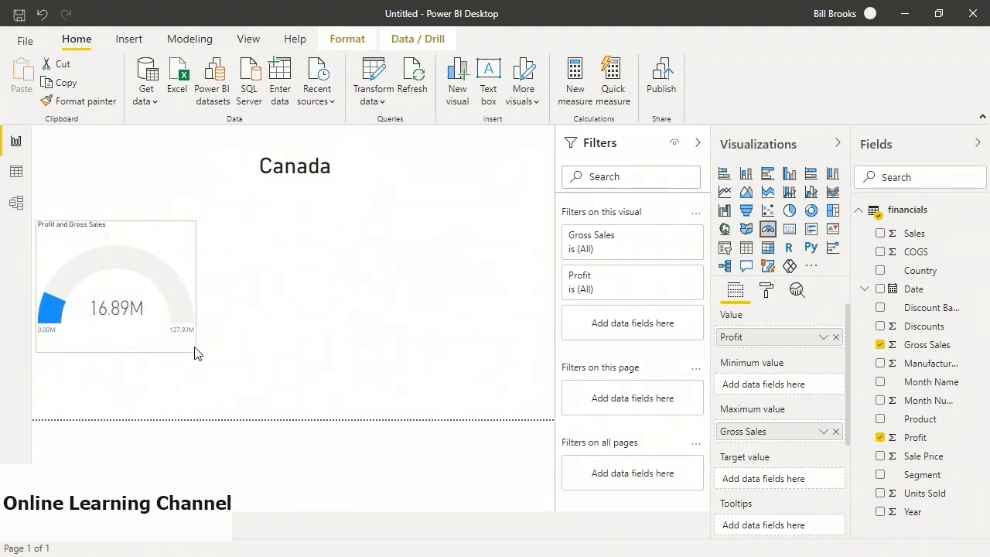
click(449, 266)
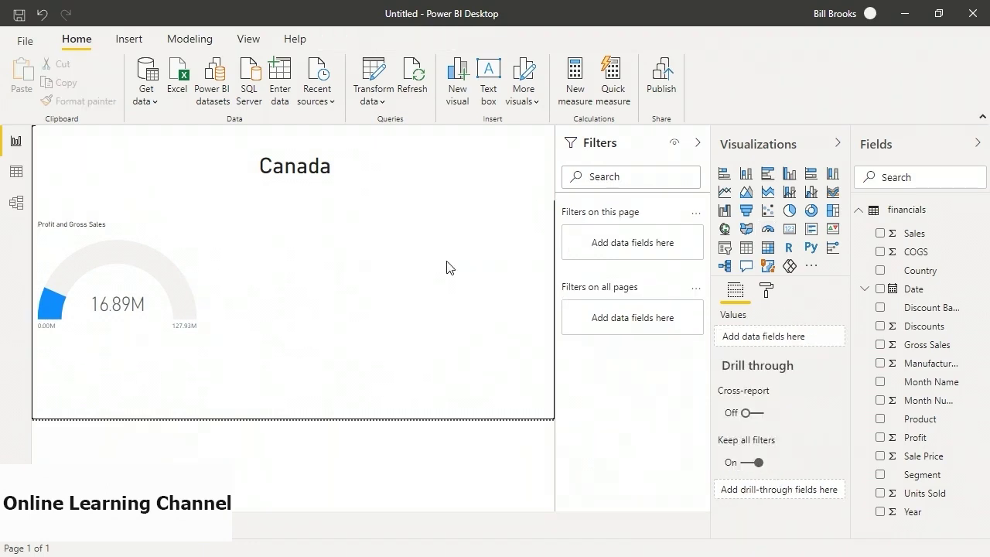
Add a clustered column chart beside the gauge with Month Name on the axis and Gross Sales and Profit as values.
click(791, 176)
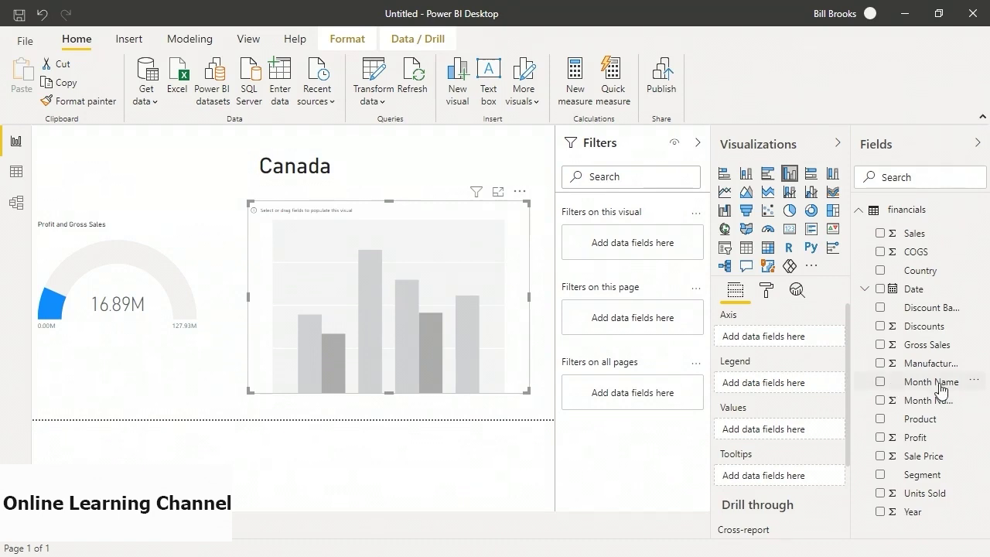
drag(940, 388, 786, 341)
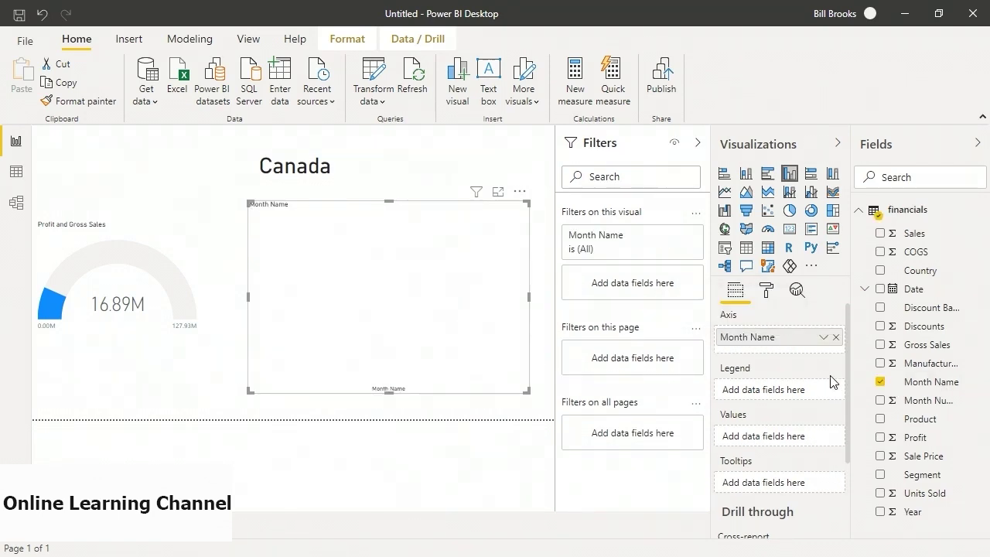
drag(915, 350, 797, 436)
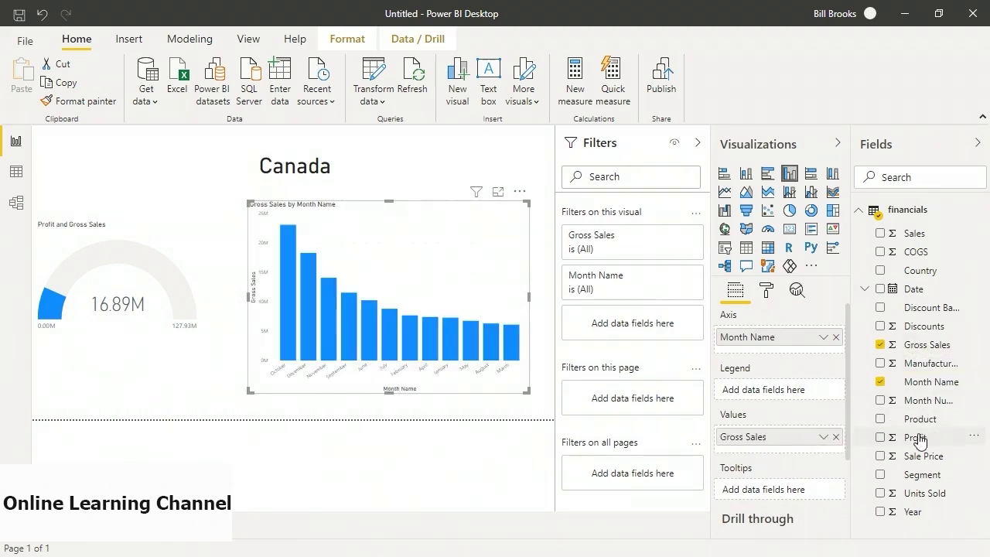
drag(917, 437, 798, 447)
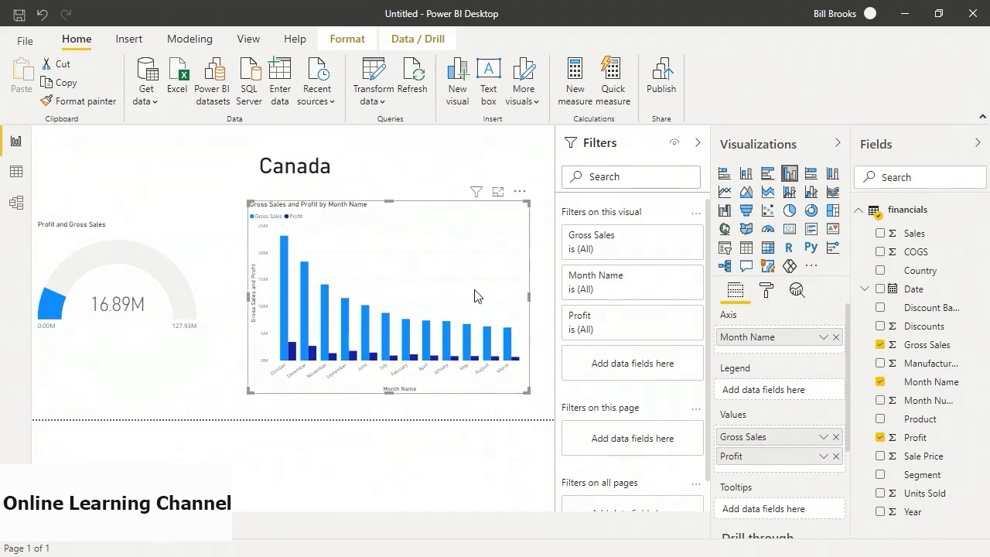
mouse_move(310, 354)
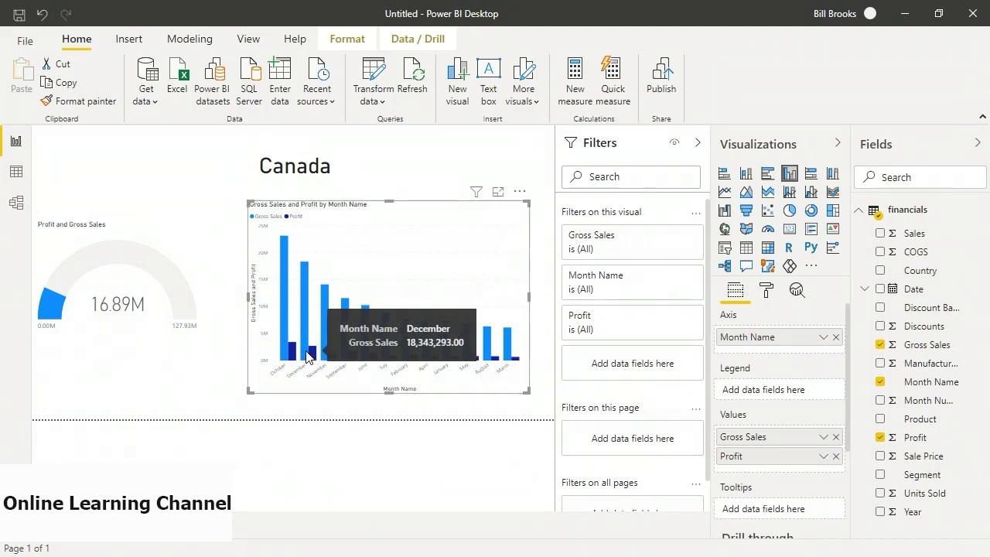
click(204, 386)
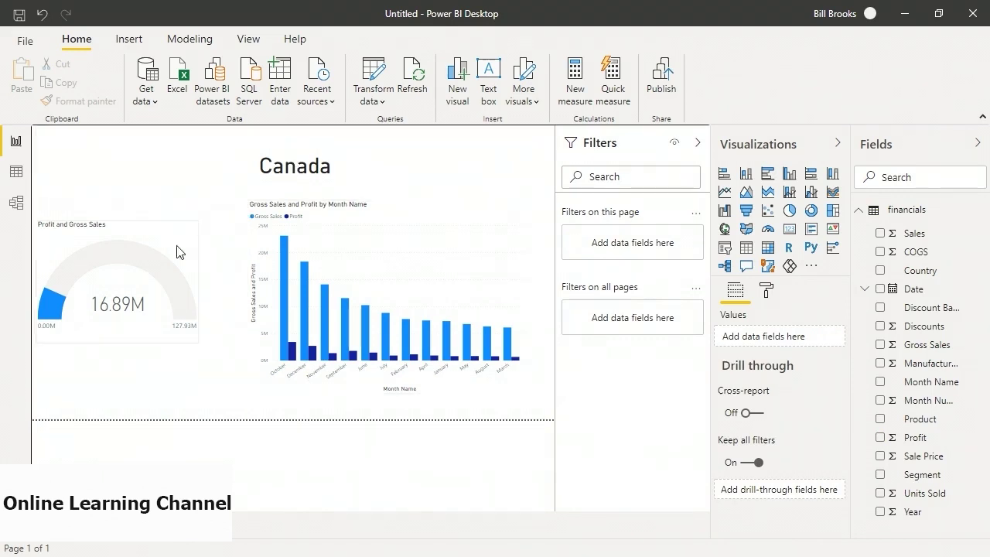
mouse_move(115, 281)
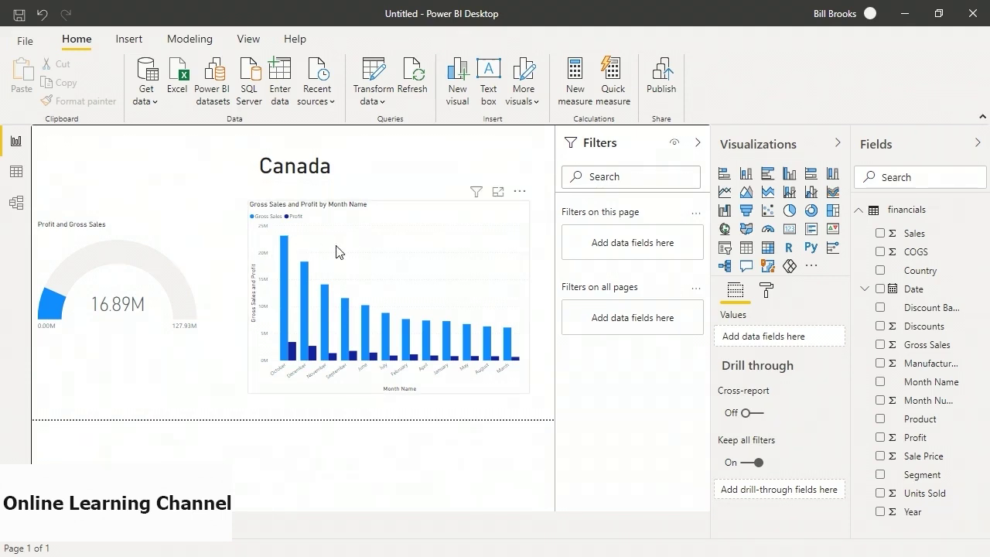
mouse_move(504, 339)
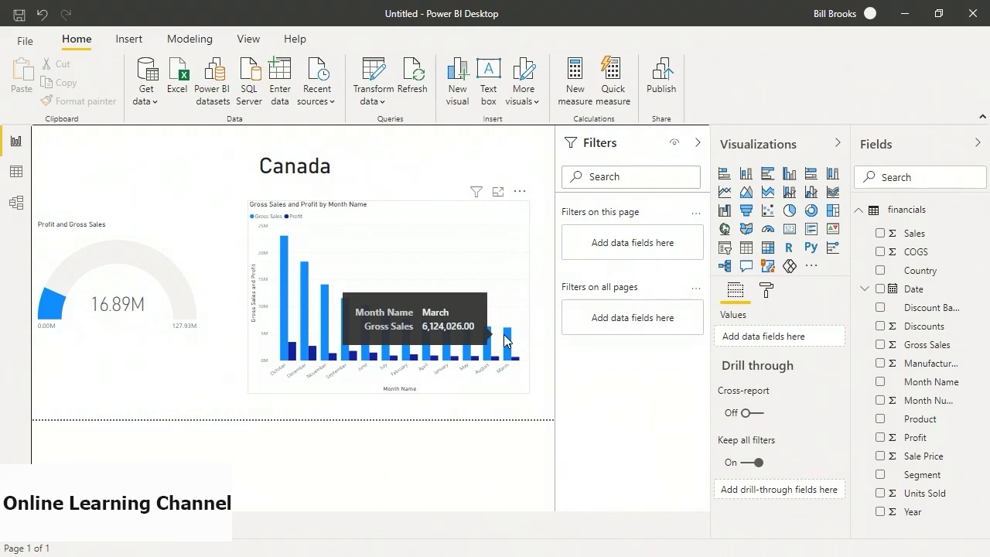
Make Country the page's drill-through field, and add a second report page named Units Sold by Country.
drag(918, 271, 778, 488)
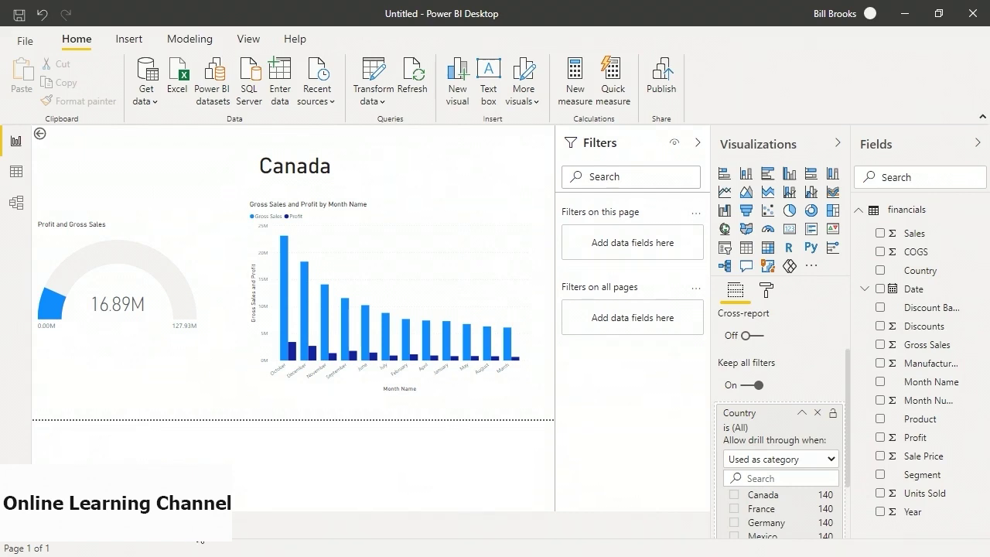
click(198, 526)
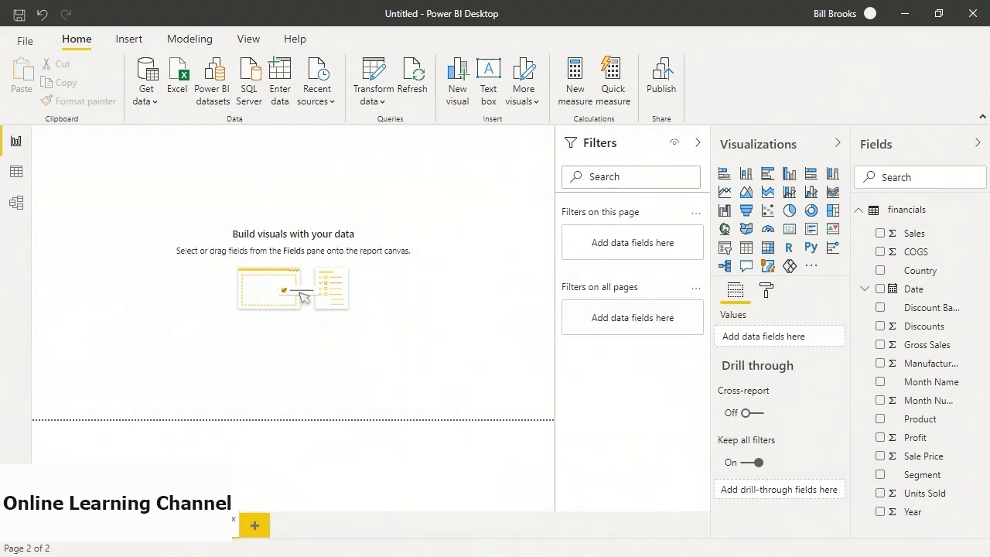
click(322, 466)
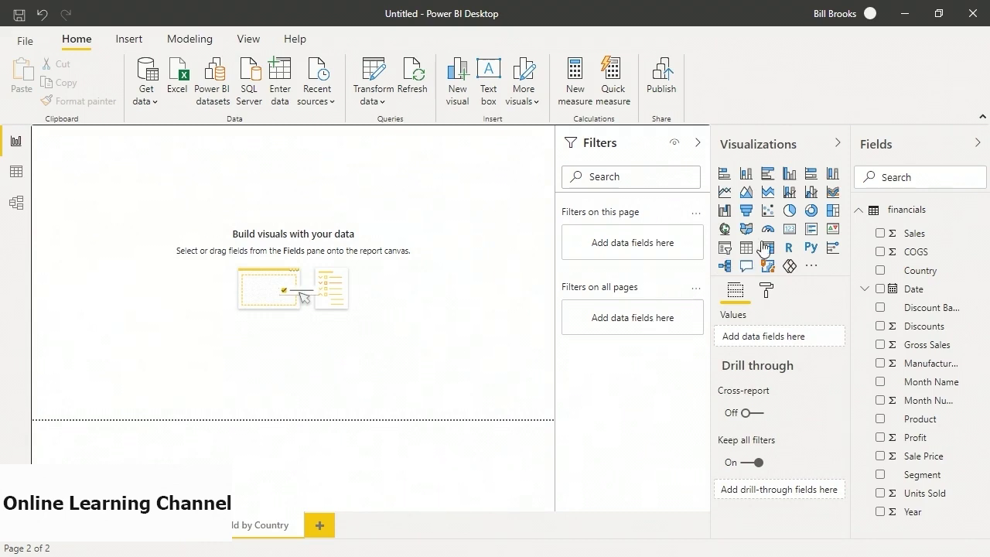
Add a pie chart to the new page with Country as the legend and Units Sold as the values.
click(792, 216)
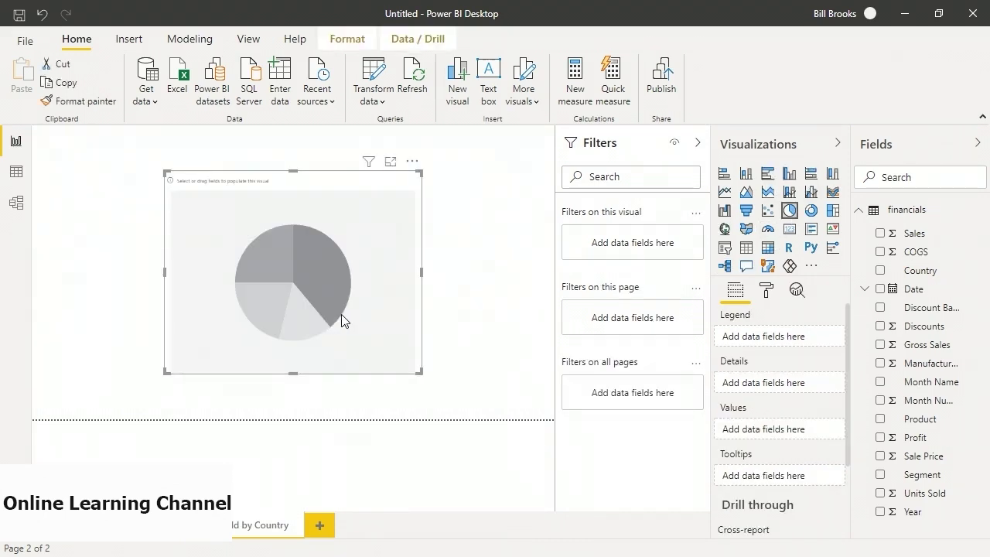
drag(917, 275, 766, 342)
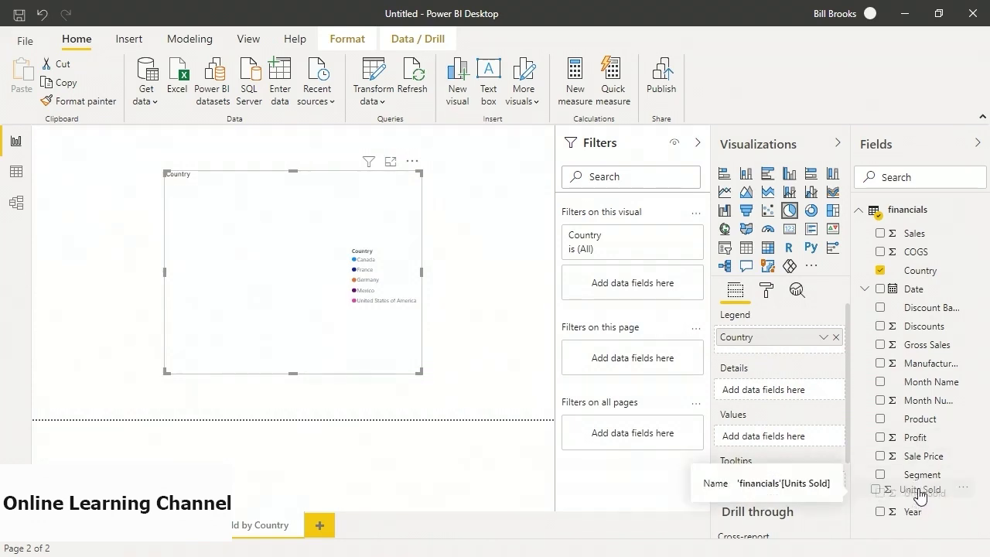
drag(881, 492, 811, 439)
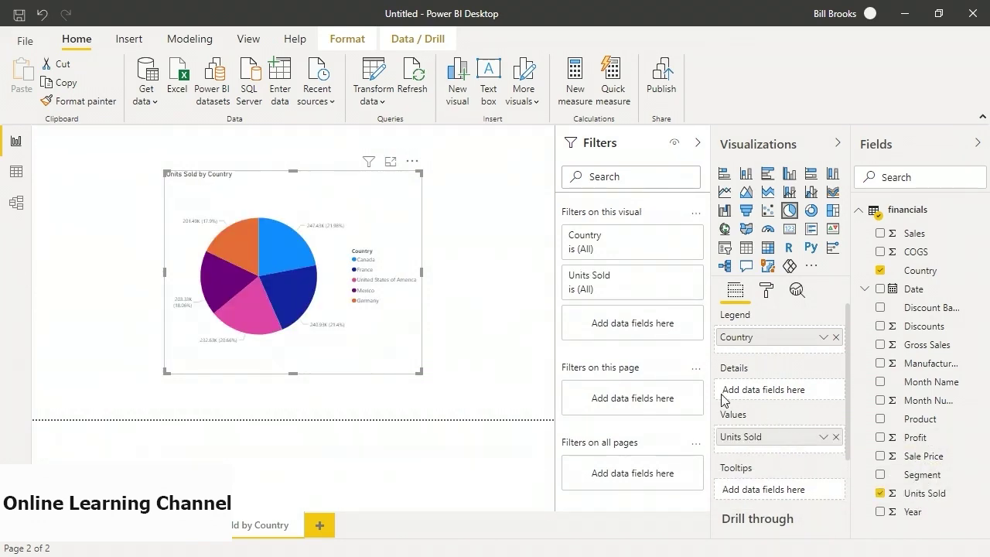
Drill through from the pie chart's Canada slice to Profit vs. Gross Sales, and return to the pie chart page.
mouse_move(281, 246)
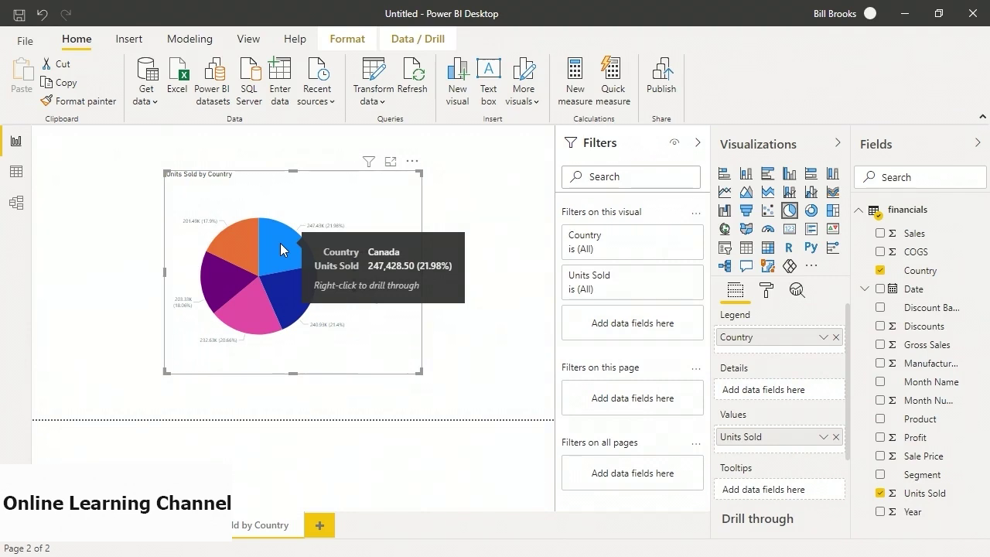
right_click(280, 246)
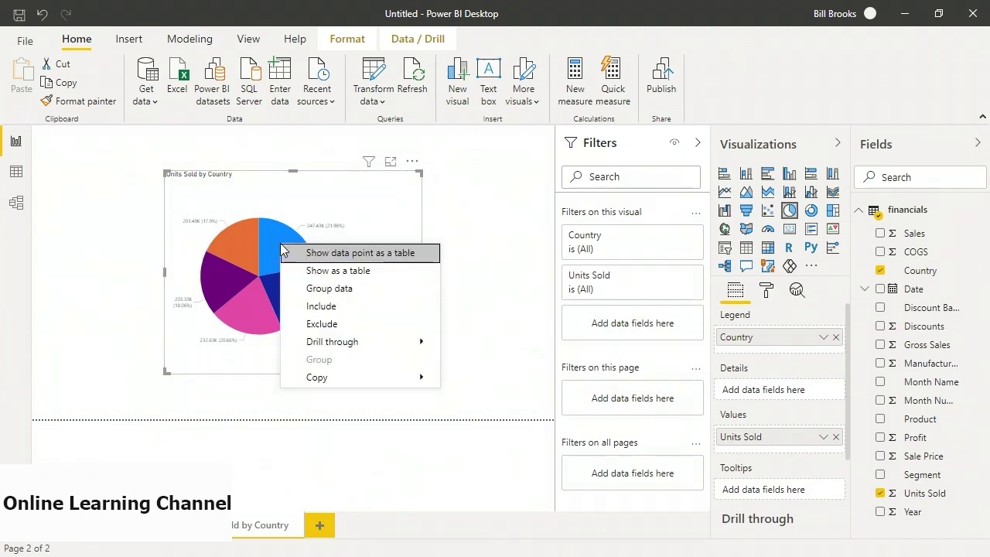
mouse_move(341, 346)
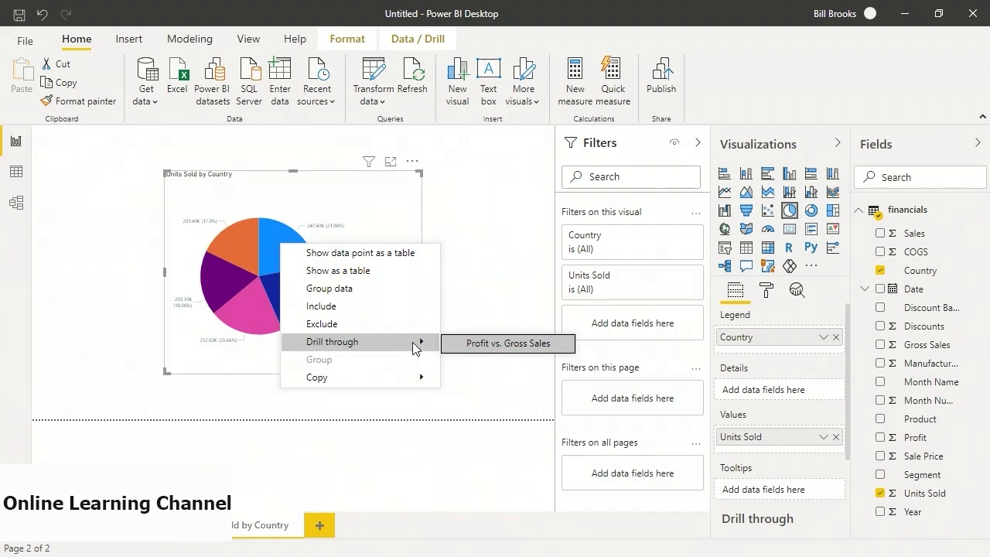
click(487, 344)
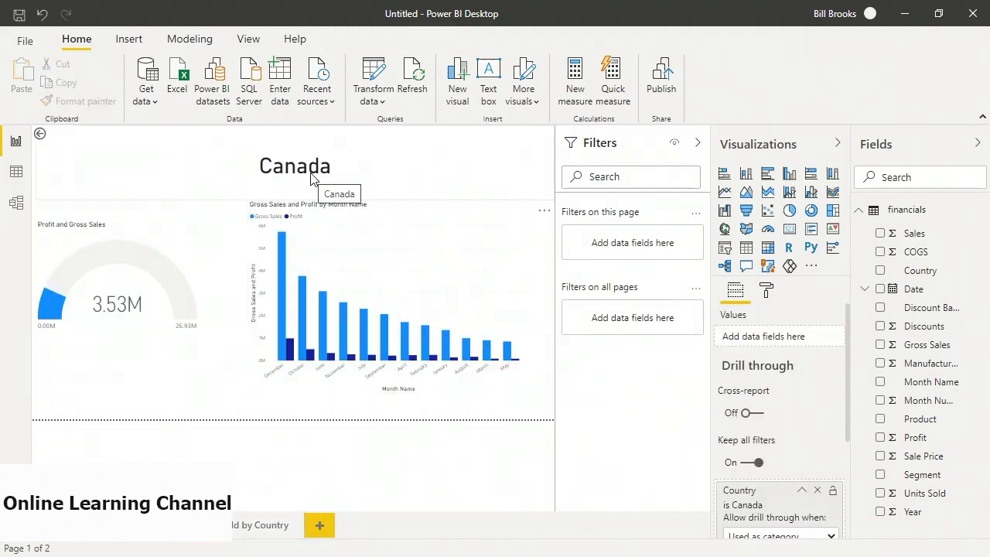
ctrl+click(40, 137)
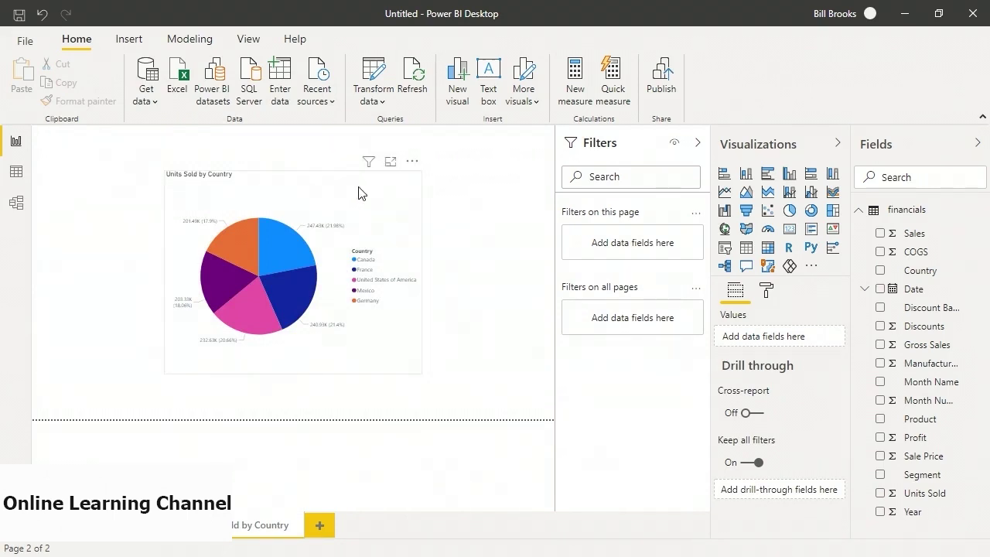
Drill through from the pie chart's United States of America slice to Profit vs. Gross Sales, and return to the pie chart page.
right_click(243, 314)
mouse_move(296, 448)
mouse_move(300, 412)
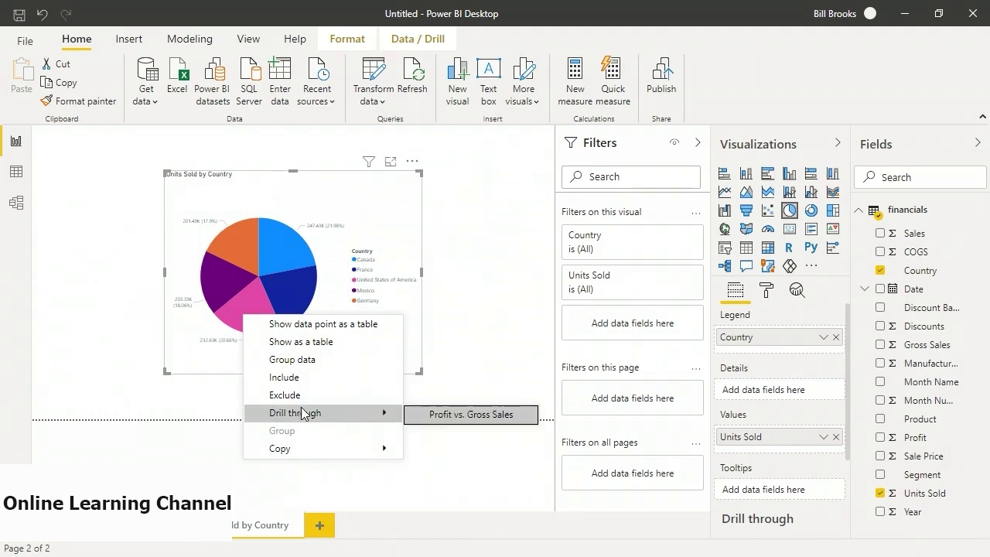
click(445, 412)
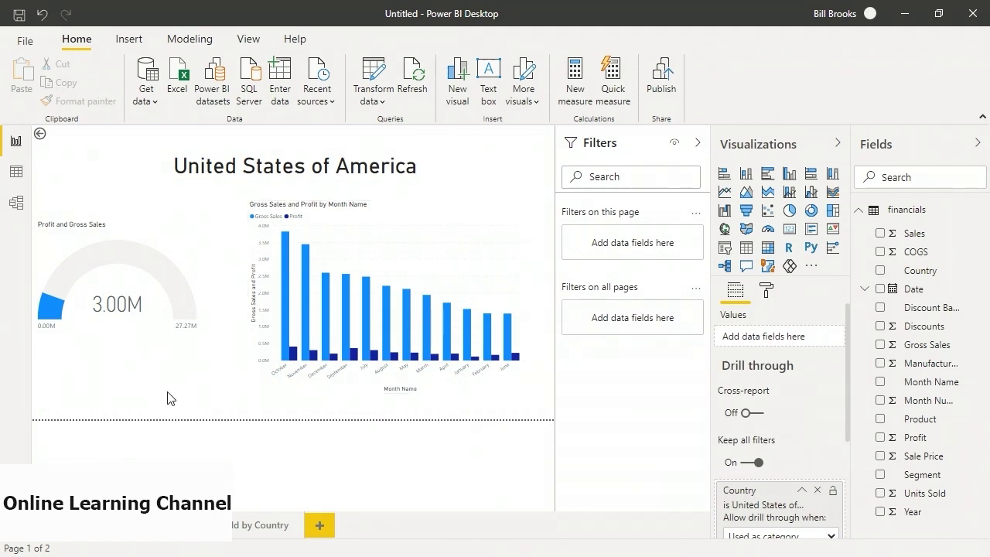
click(235, 530)
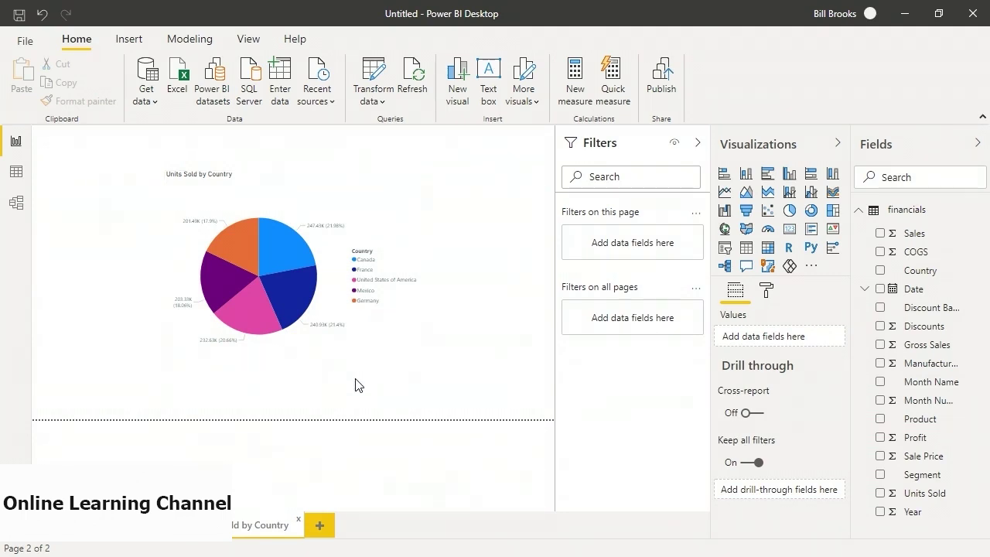
Apply the dark charcoal built-in theme to the report and check it on the Profit vs. Gross Sales page.
click(249, 40)
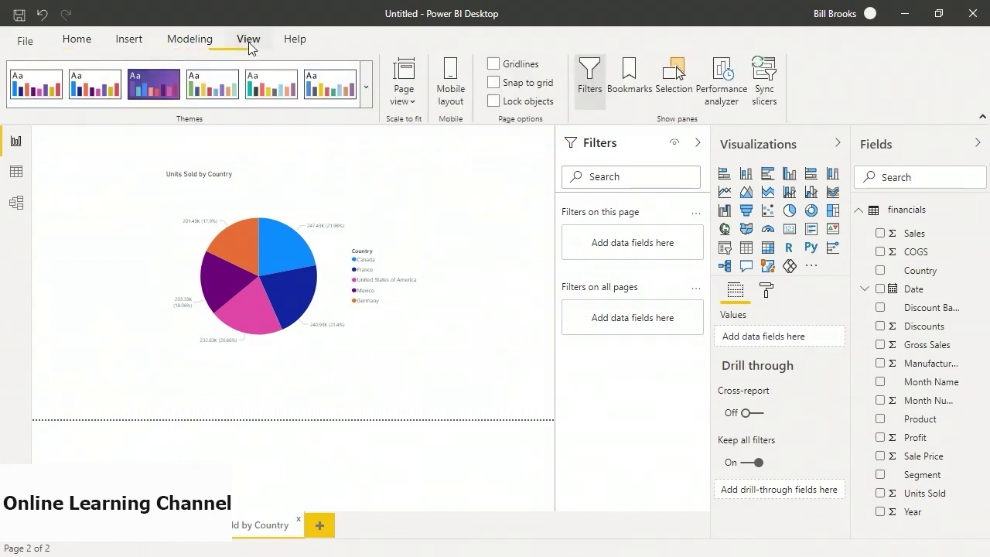
click(365, 88)
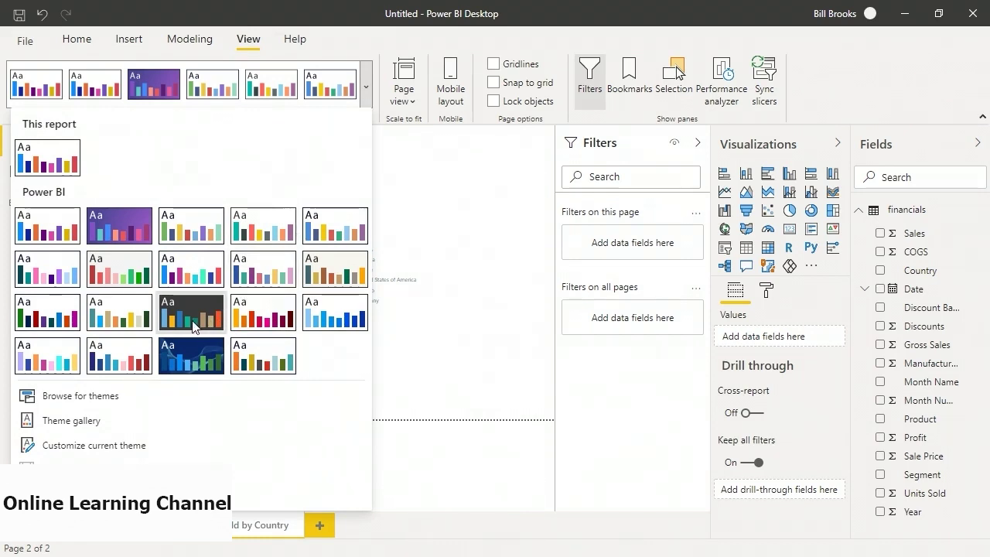
click(189, 319)
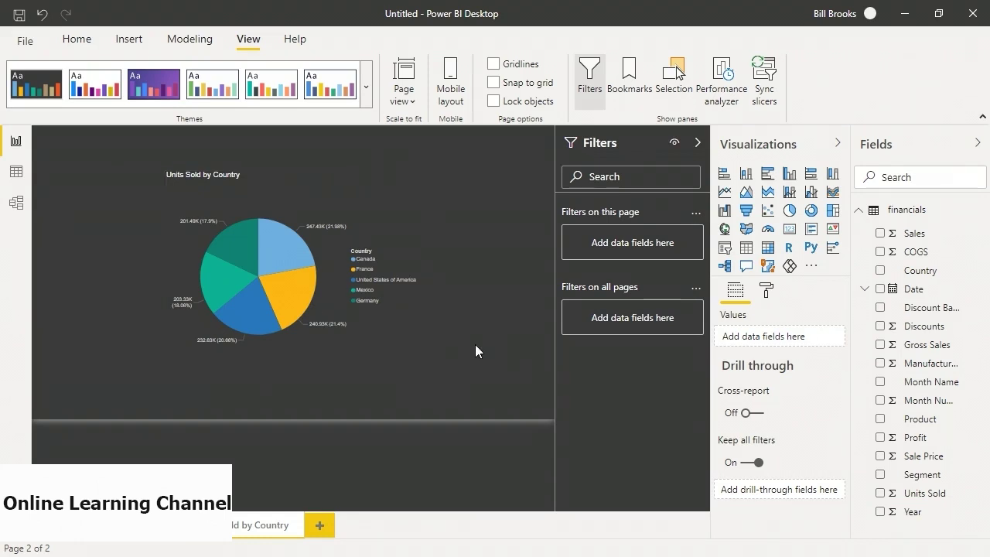
click(163, 545)
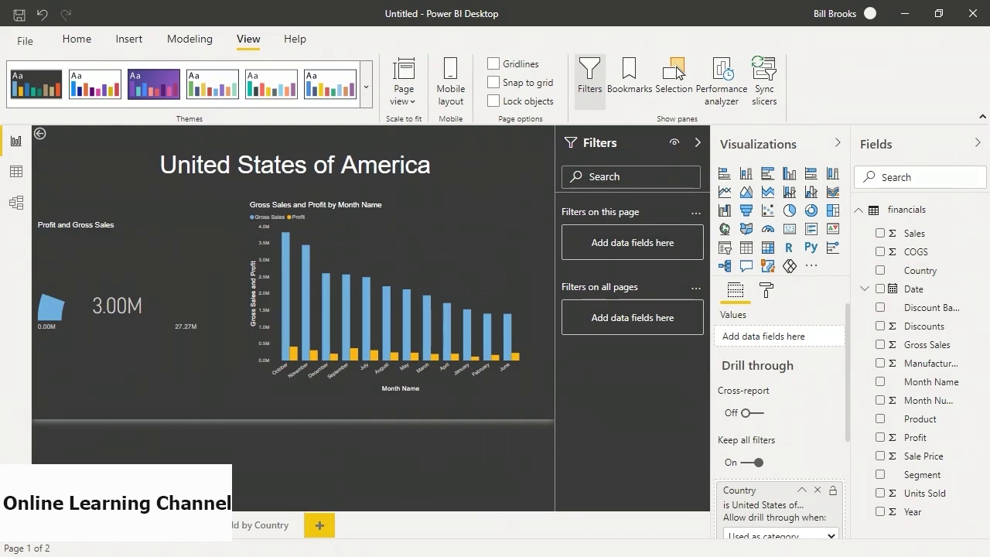
click(233, 532)
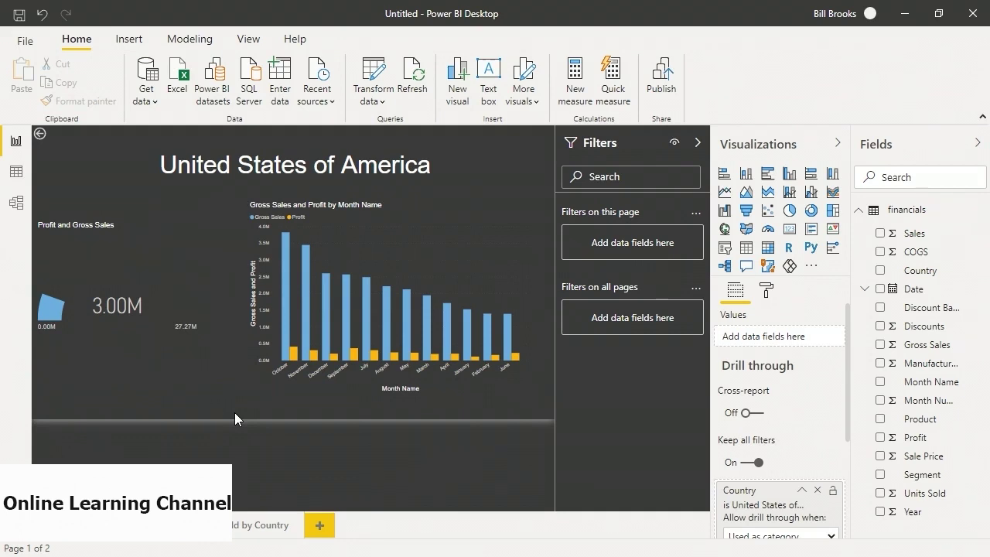
Try the Gross Sales and Profit by Month Name visual as a pie chart and inspect its October slices.
click(385, 259)
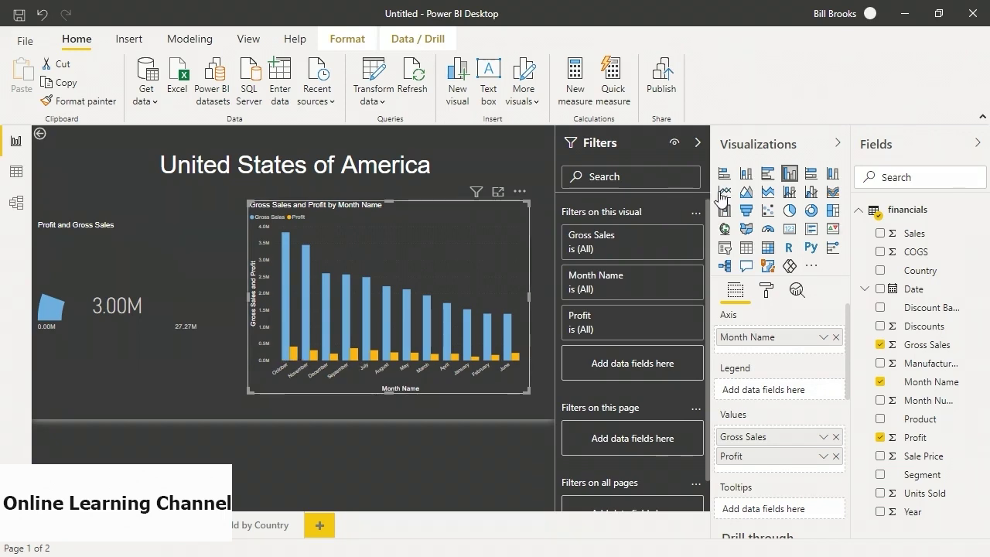
click(788, 210)
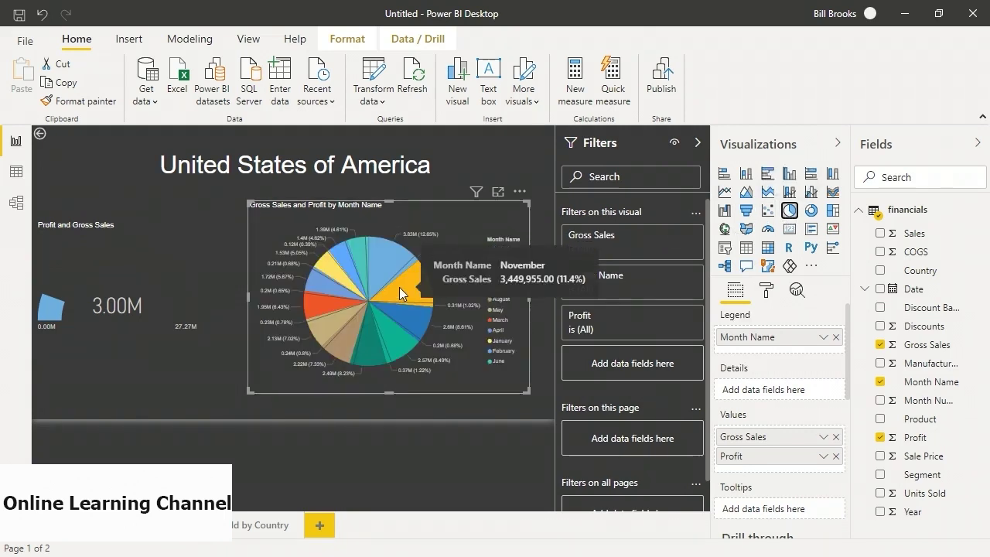
mouse_move(378, 257)
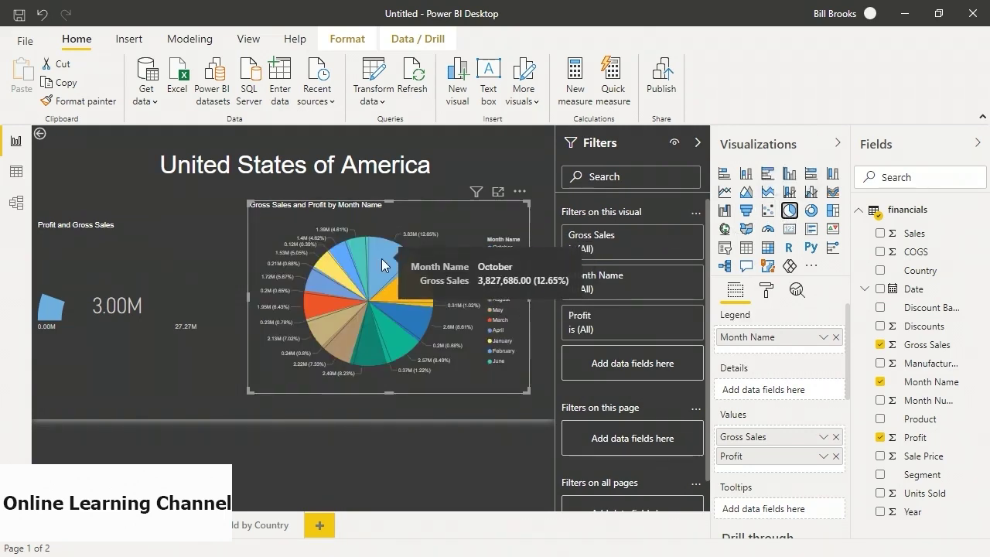
mouse_move(412, 262)
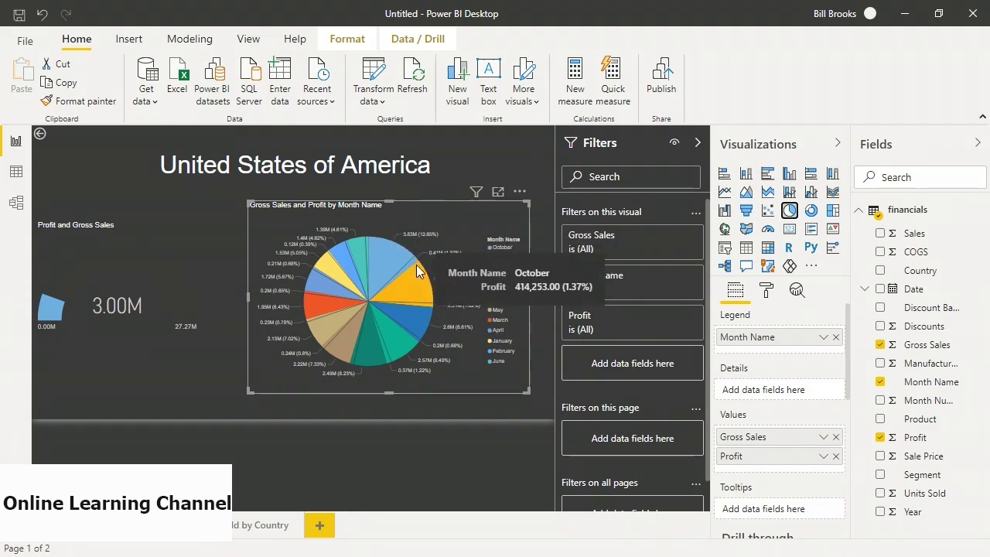
mouse_move(417, 283)
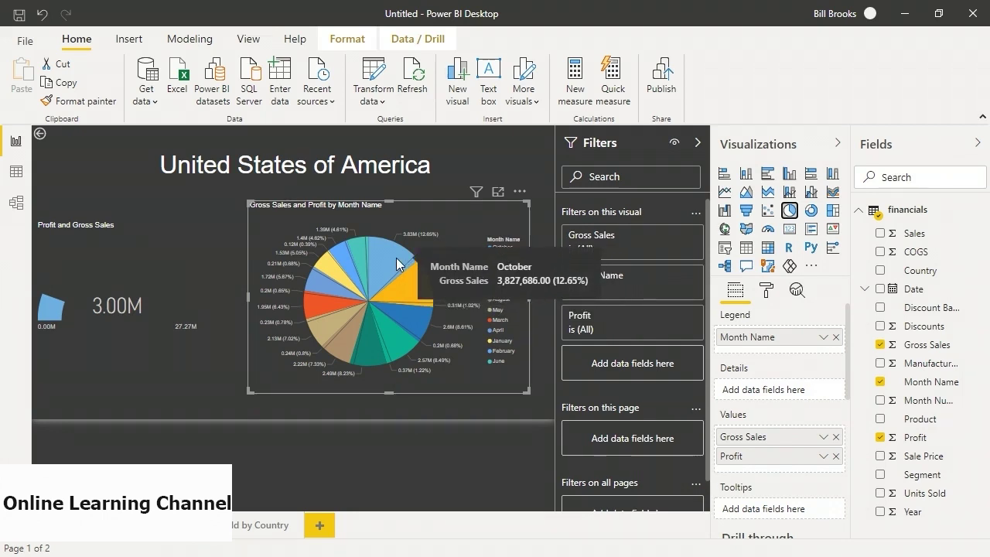
mouse_move(352, 323)
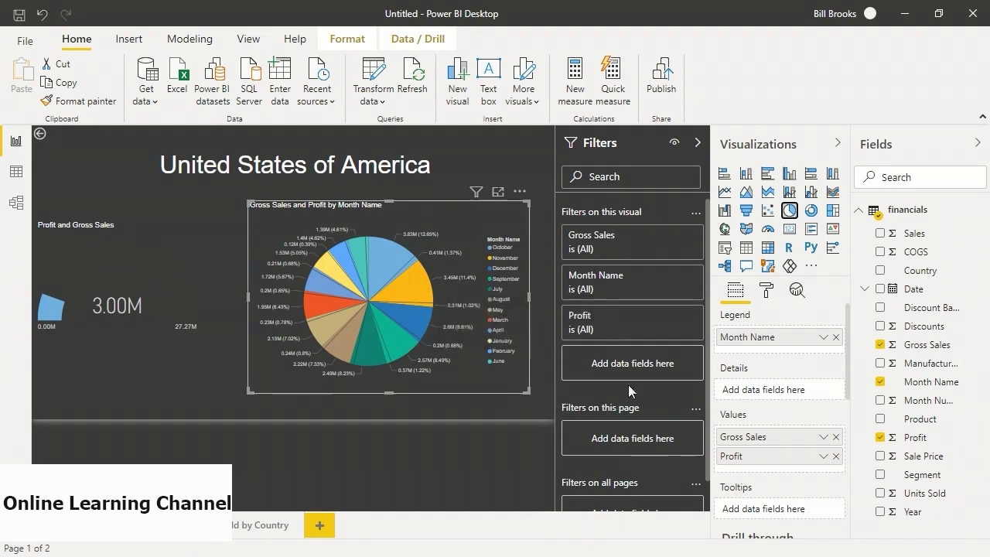
Try the Gross Sales and Profit by Month Name visual as an area chart and inspect its monthly curves.
click(746, 195)
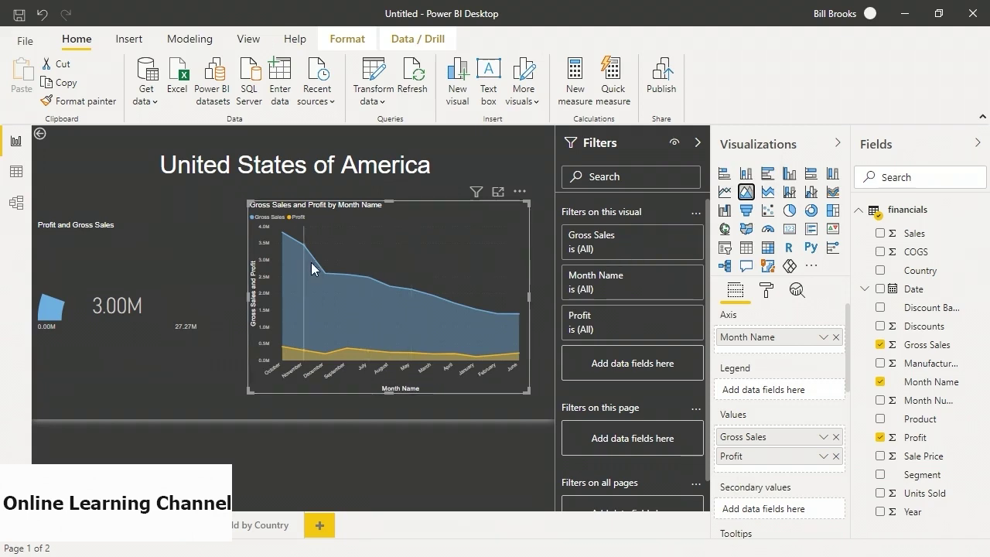
mouse_move(300, 261)
mouse_move(290, 335)
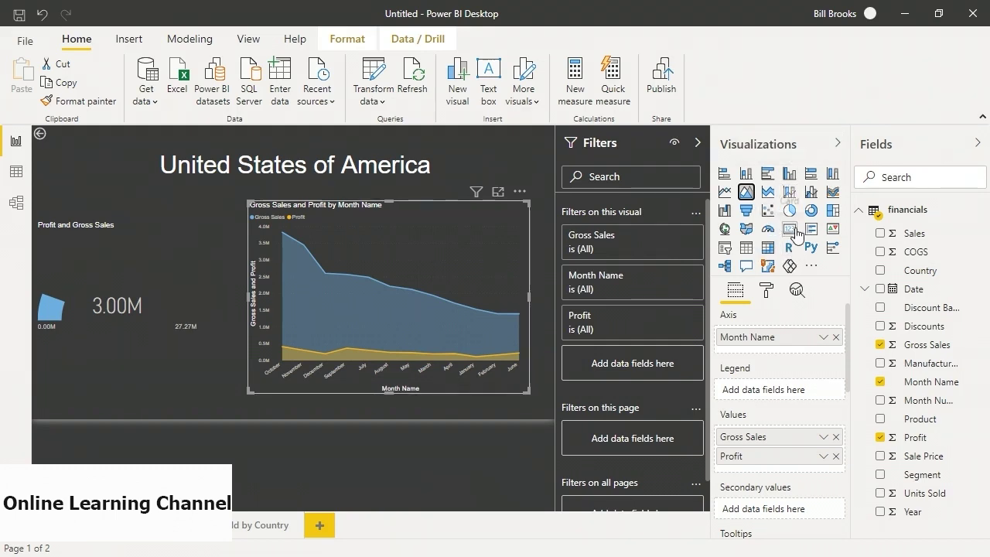
Try the visual as a ribbon, 100% stacked bar and 100% stacked column chart, and restore the clustered column chart.
click(832, 191)
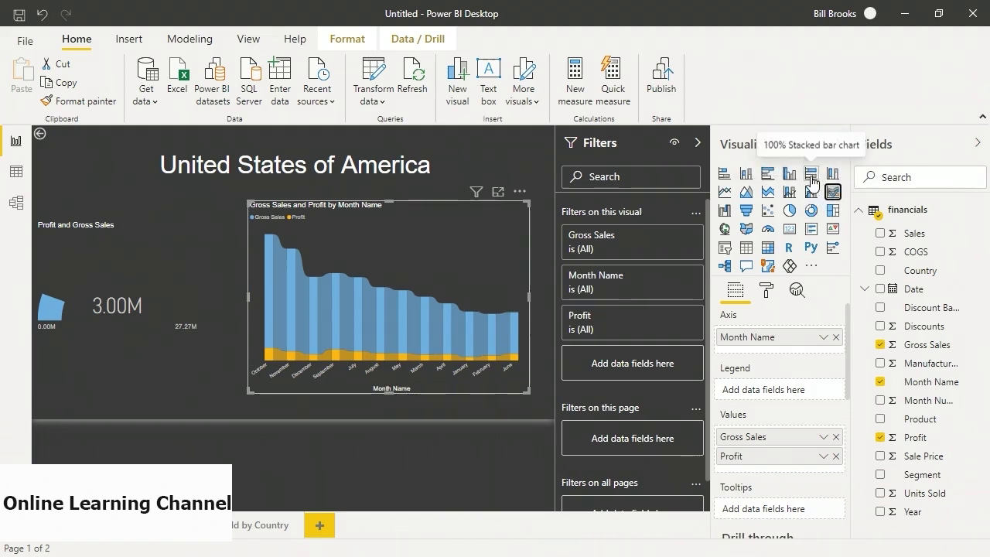
click(810, 177)
click(833, 177)
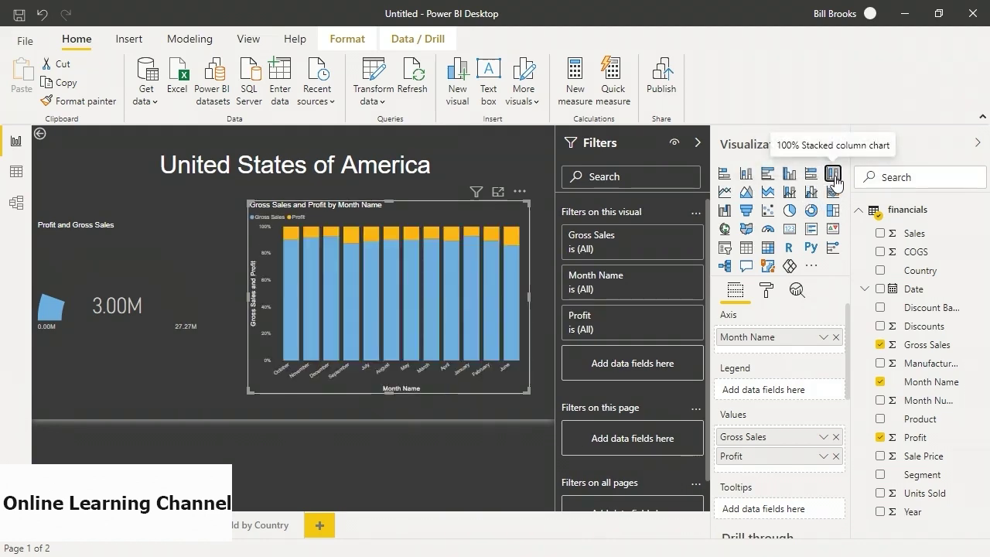
click(787, 182)
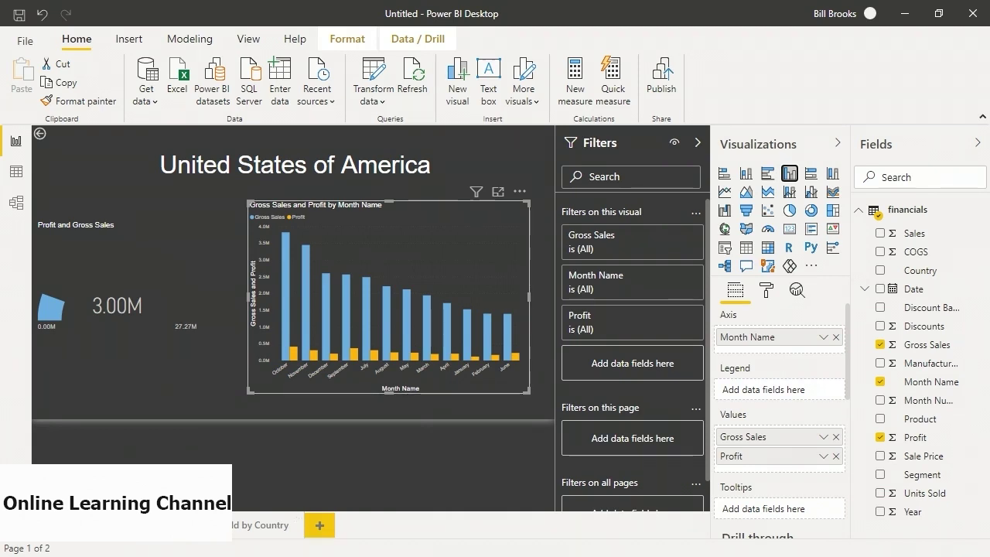
right_click(116, 524)
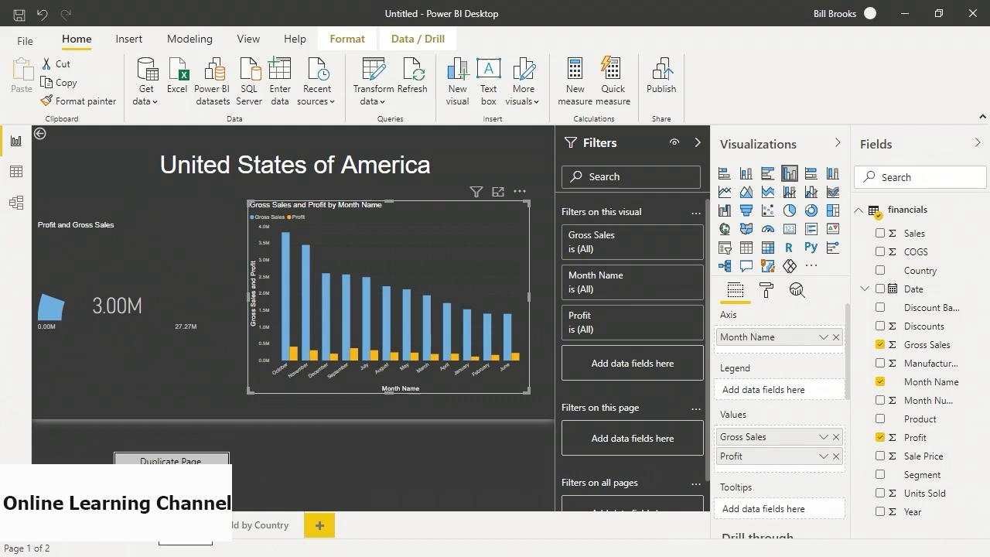
key(Escape)
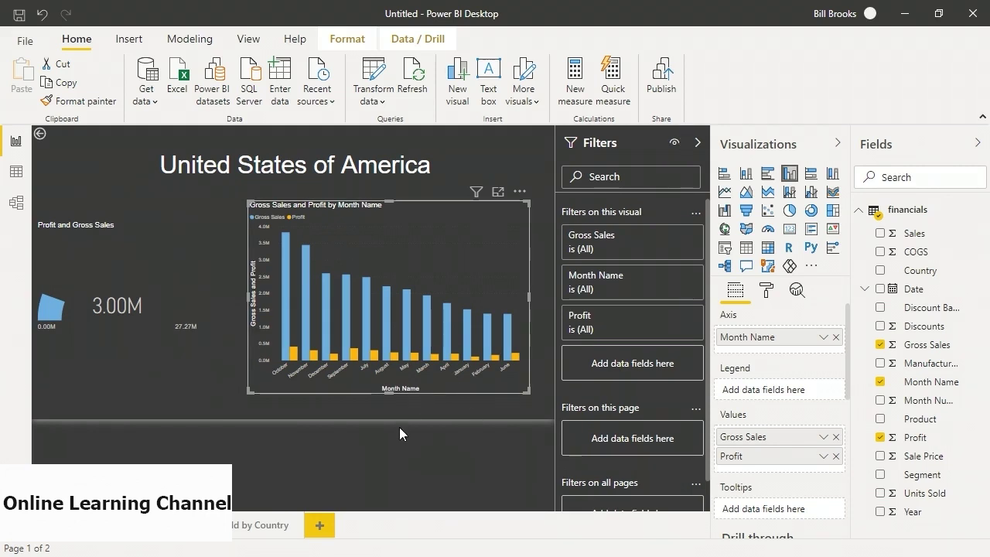
Publish the report to Power BI from the Units Sold by Country page, saving it over the existing demo.pbix file.
click(248, 531)
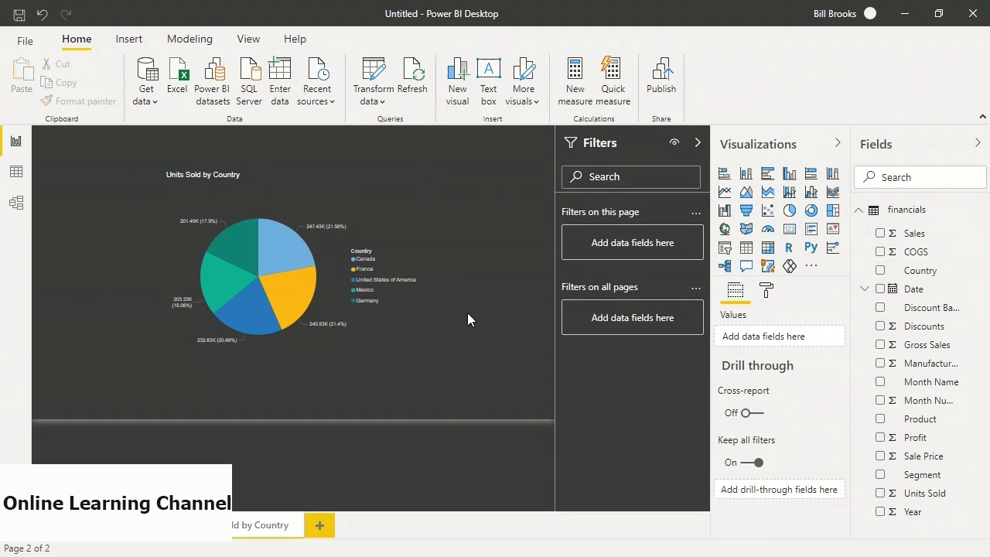
click(667, 85)
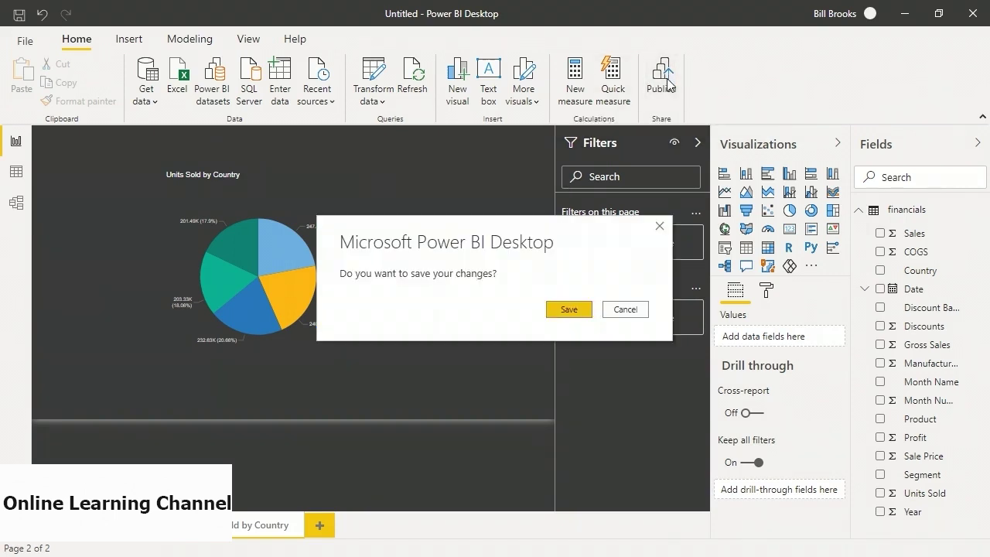
click(560, 311)
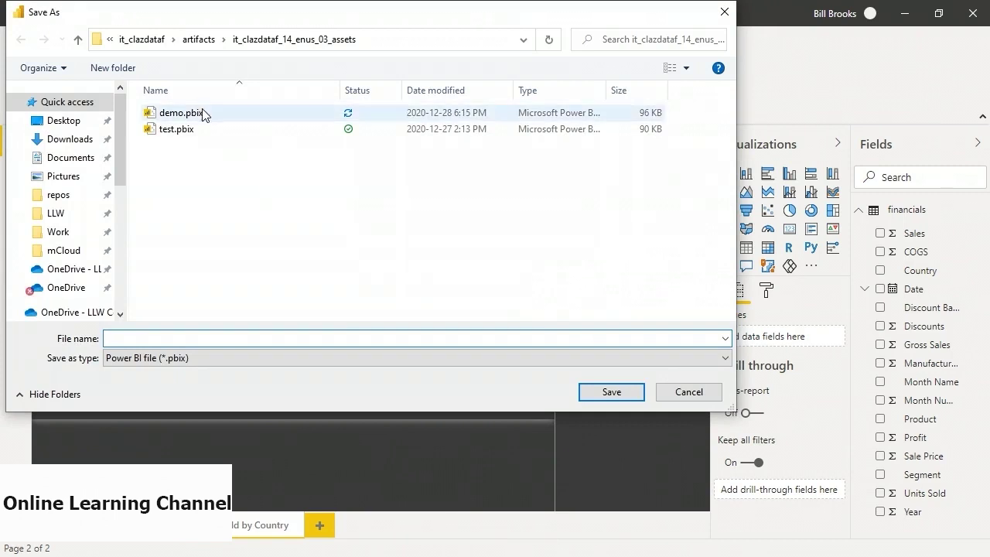
click(186, 113)
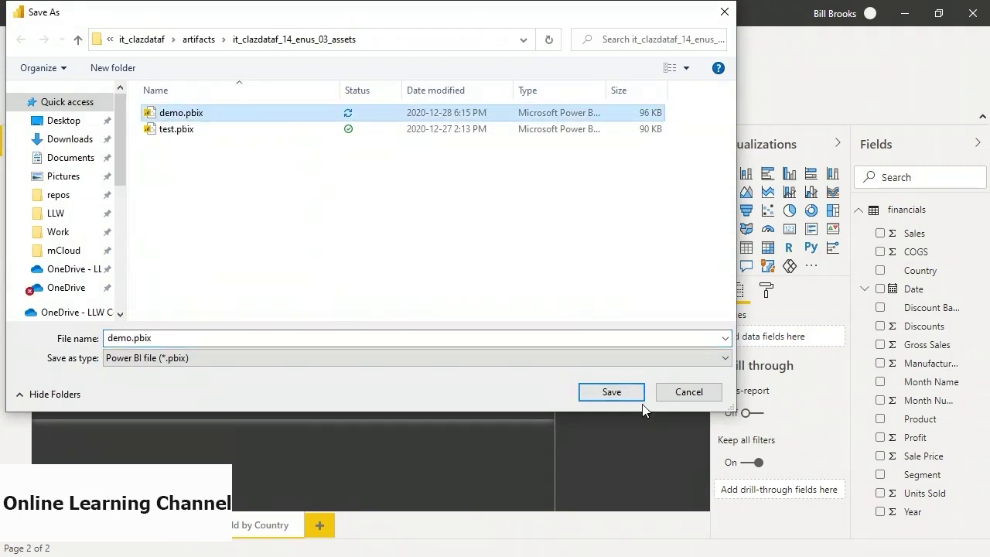
click(616, 396)
click(532, 287)
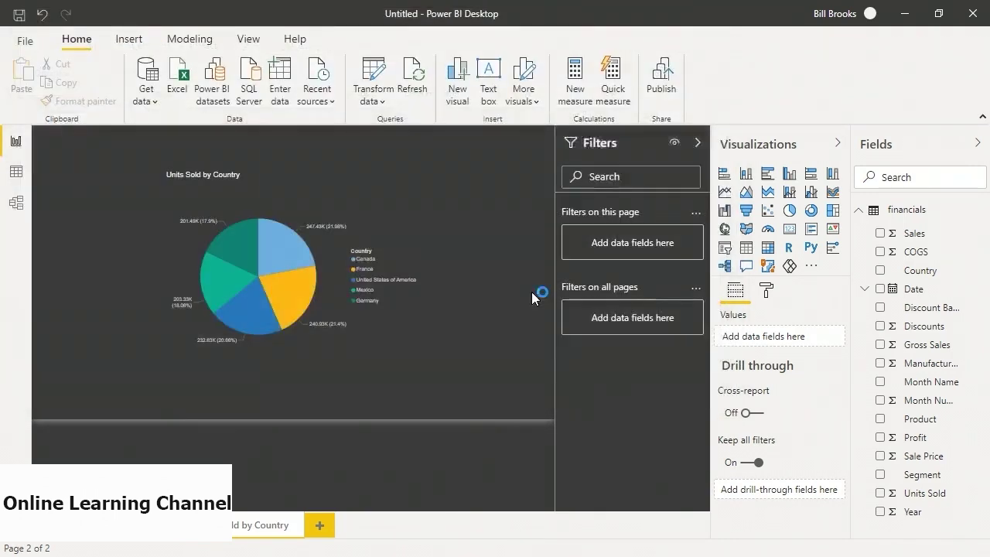
click(624, 389)
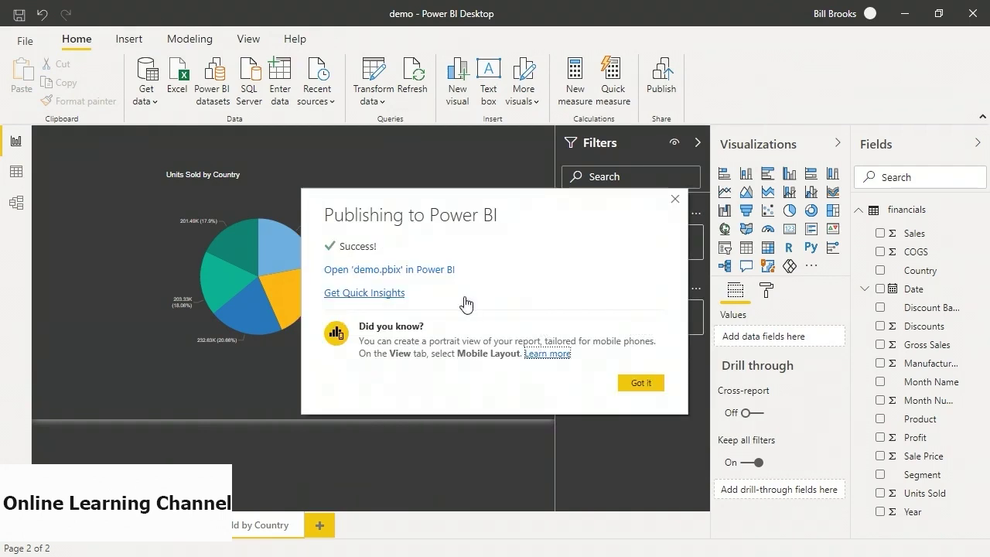
Open the published demo.pbix in the Power BI service and drill through from the pie chart's Germany slice to Profit vs. Gross Sales.
click(395, 271)
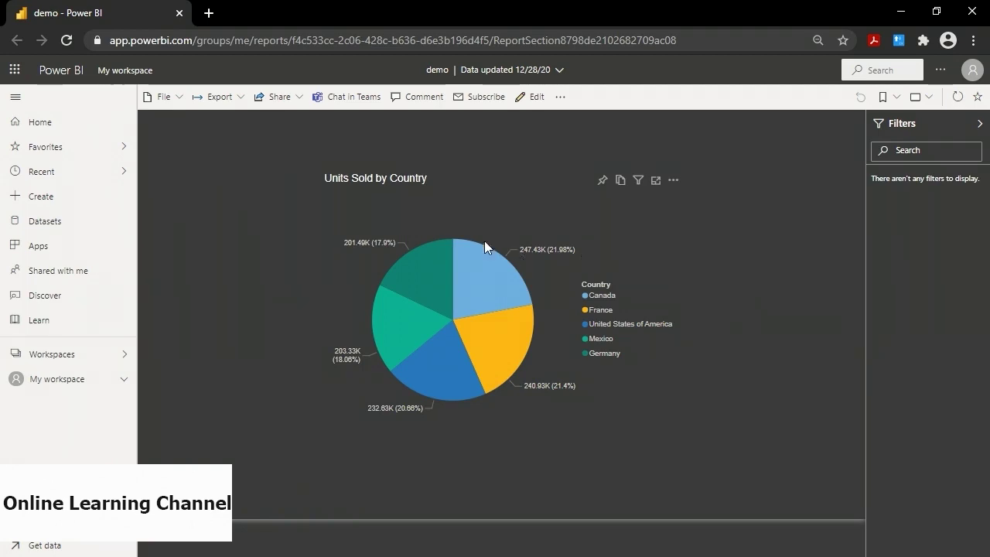
right_click(475, 291)
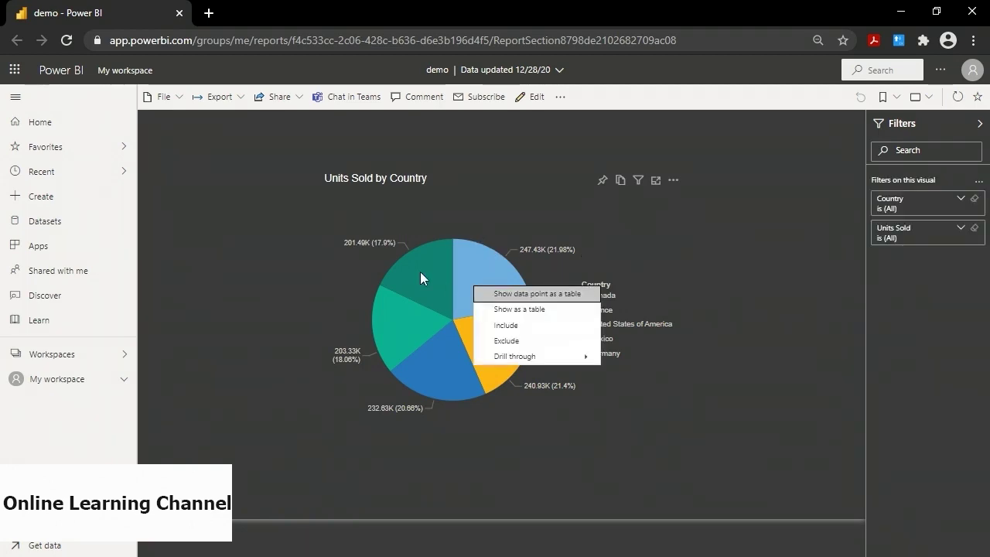
right_click(420, 273)
mouse_move(456, 343)
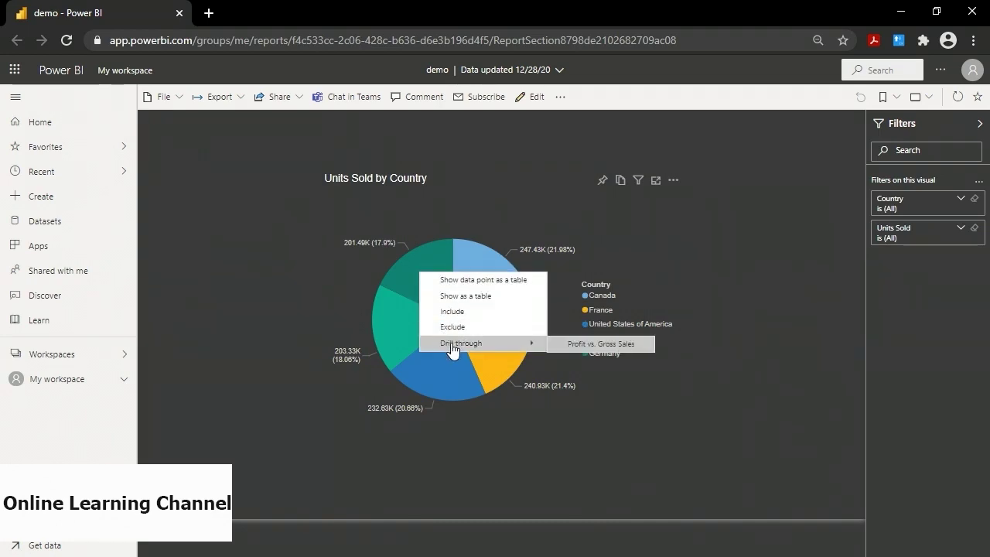
click(584, 345)
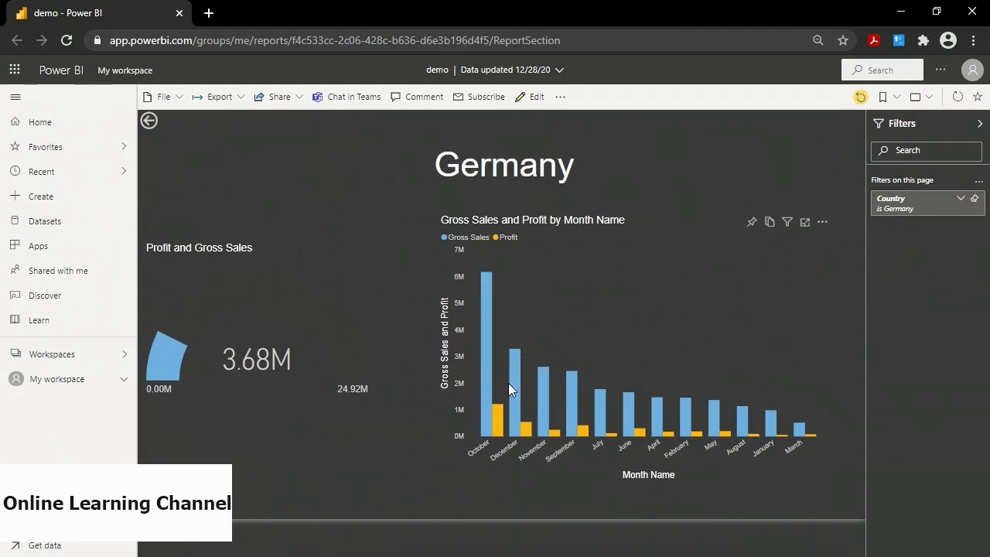
Cross-filter the Profit and Gross Sales gauge by the December, October, November, September, July and June columns in turn.
click(515, 380)
click(485, 369)
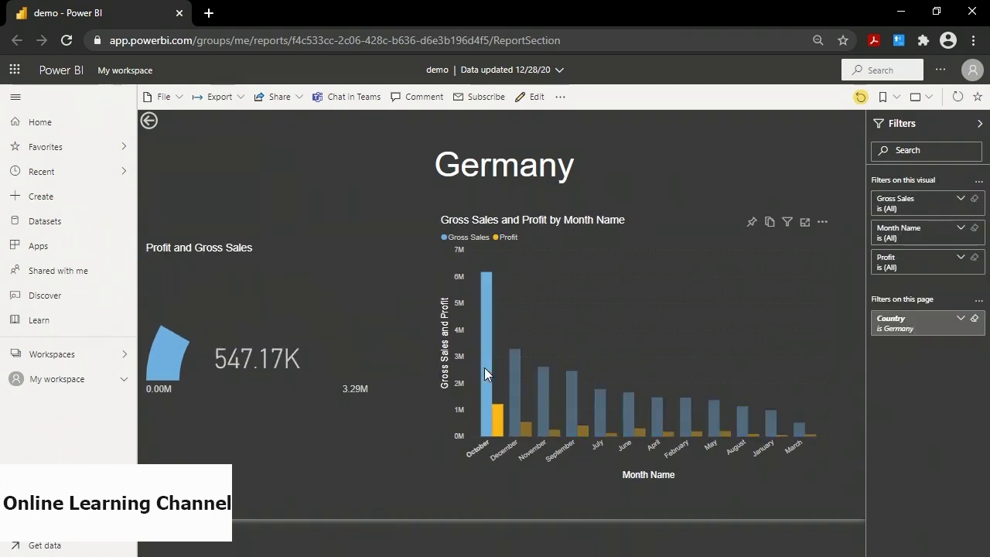
click(546, 388)
click(569, 390)
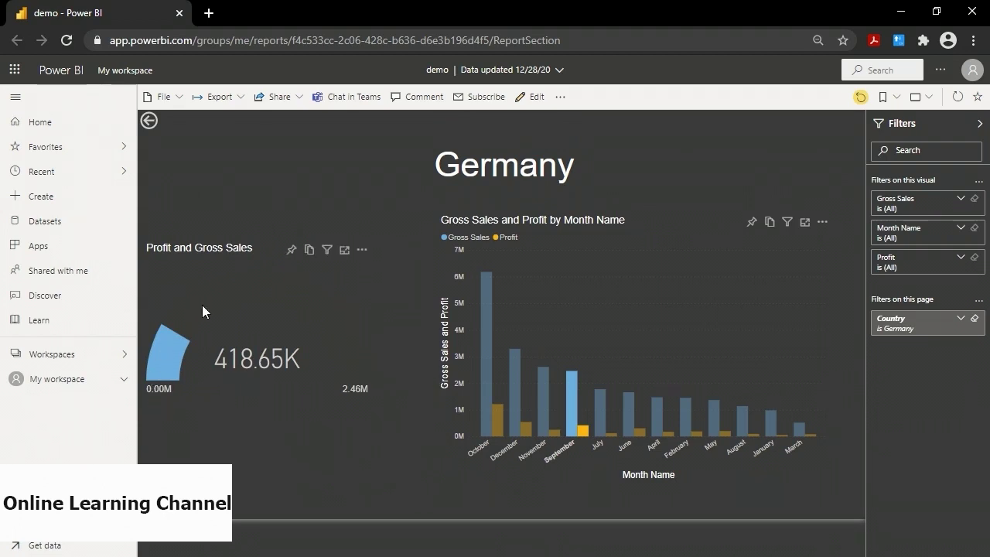
click(601, 415)
click(630, 411)
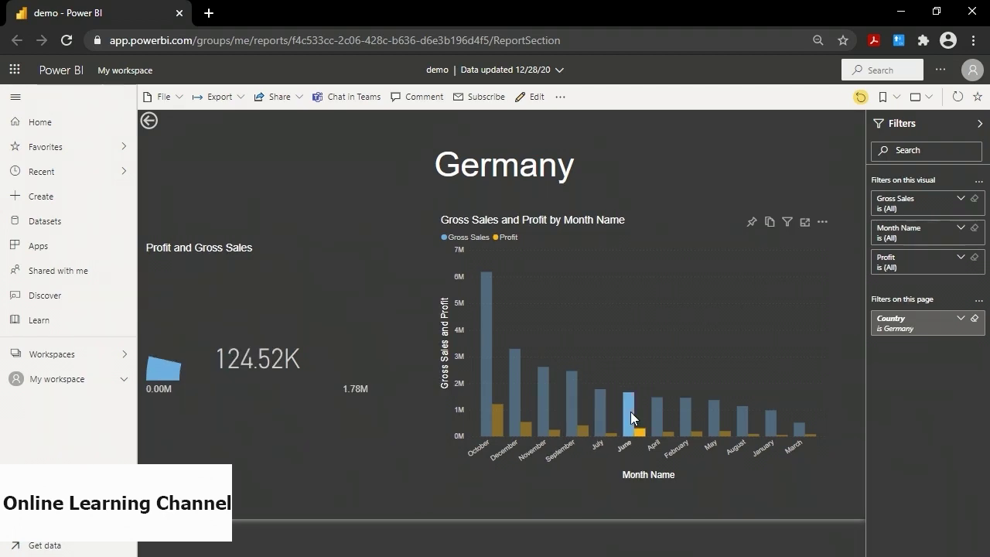
Show the Gross Sales and Profit by Month Name chart as a table, and return to the report.
right_click(488, 346)
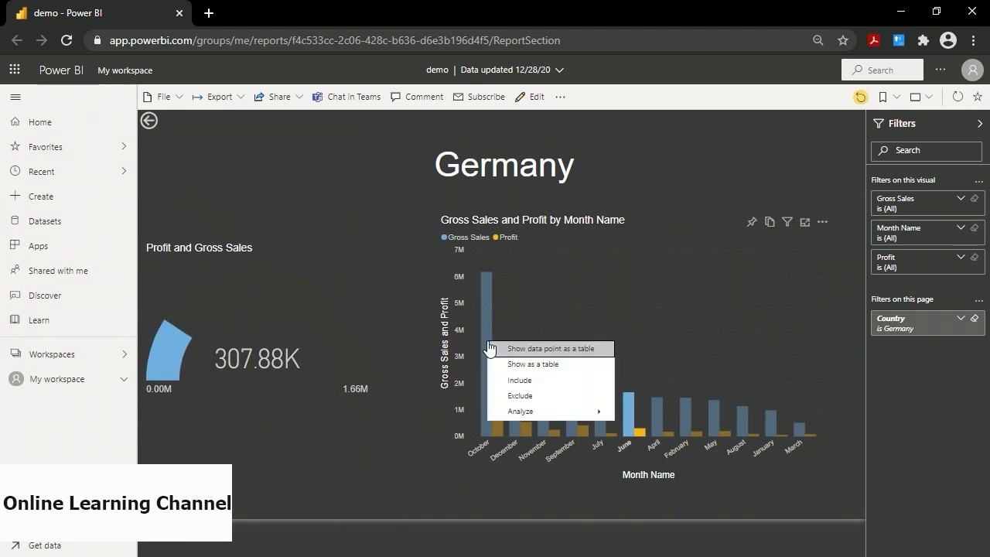
click(524, 364)
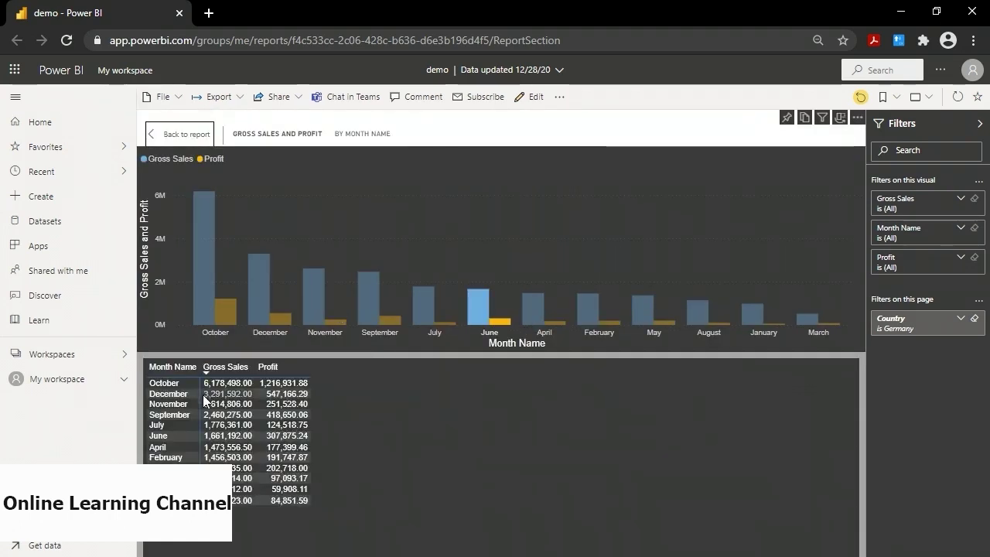
mouse_move(252, 426)
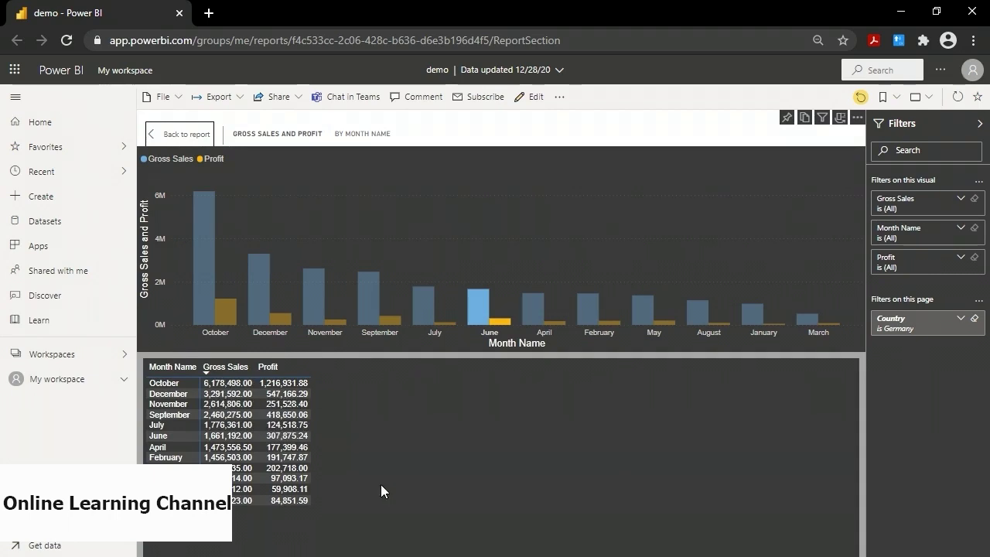
click(182, 136)
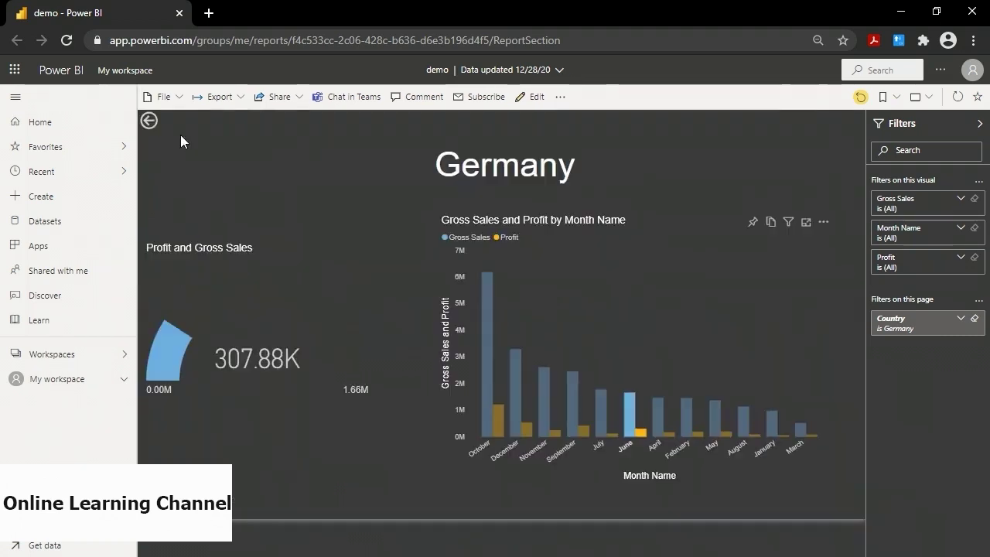
Show the November Gross Sales data point as a table of its records, and return to the report.
right_click(542, 396)
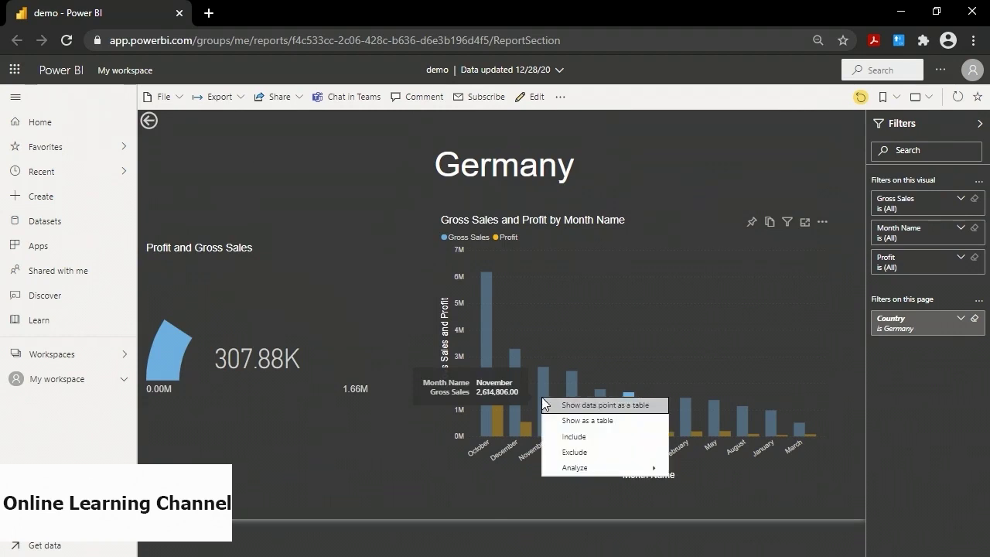
key(Escape)
right_click(540, 389)
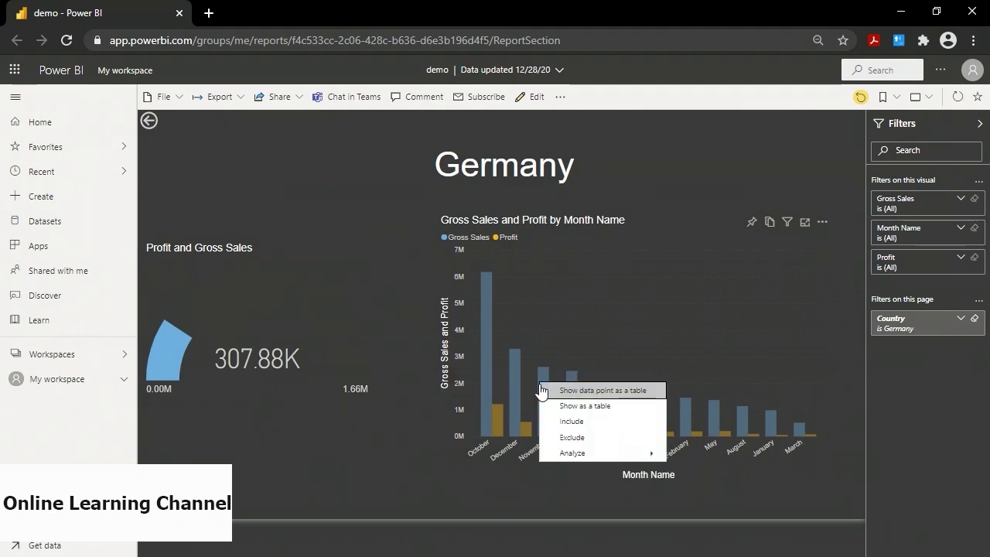
click(618, 391)
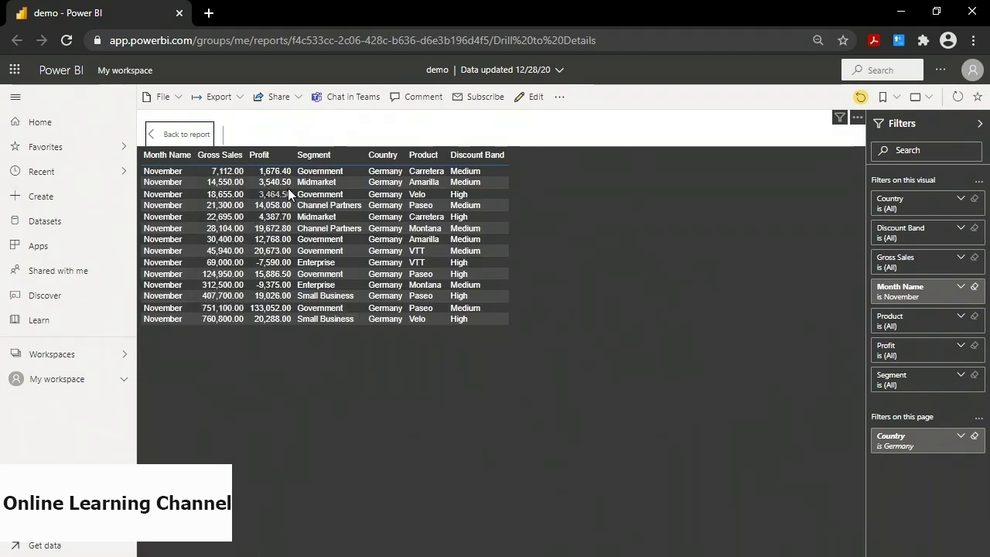
click(183, 133)
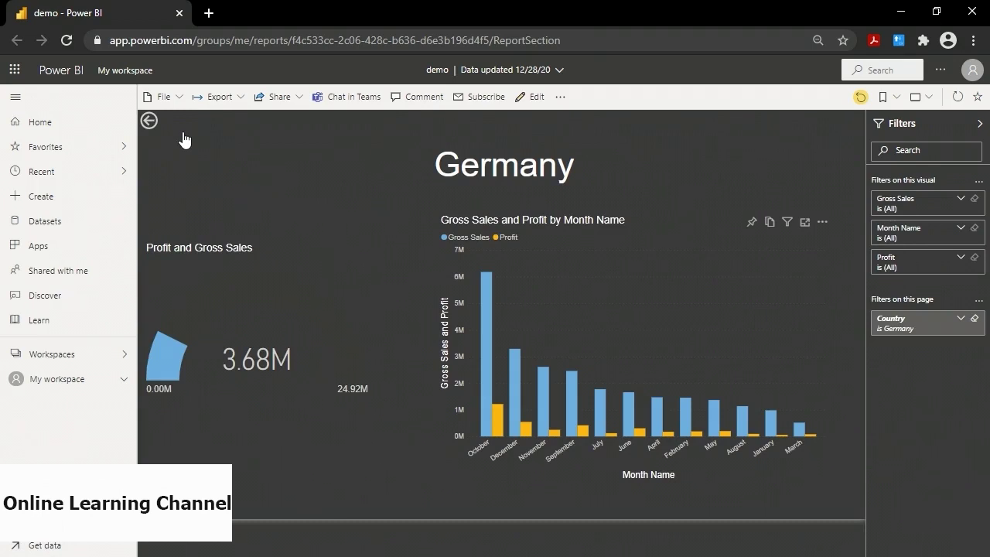